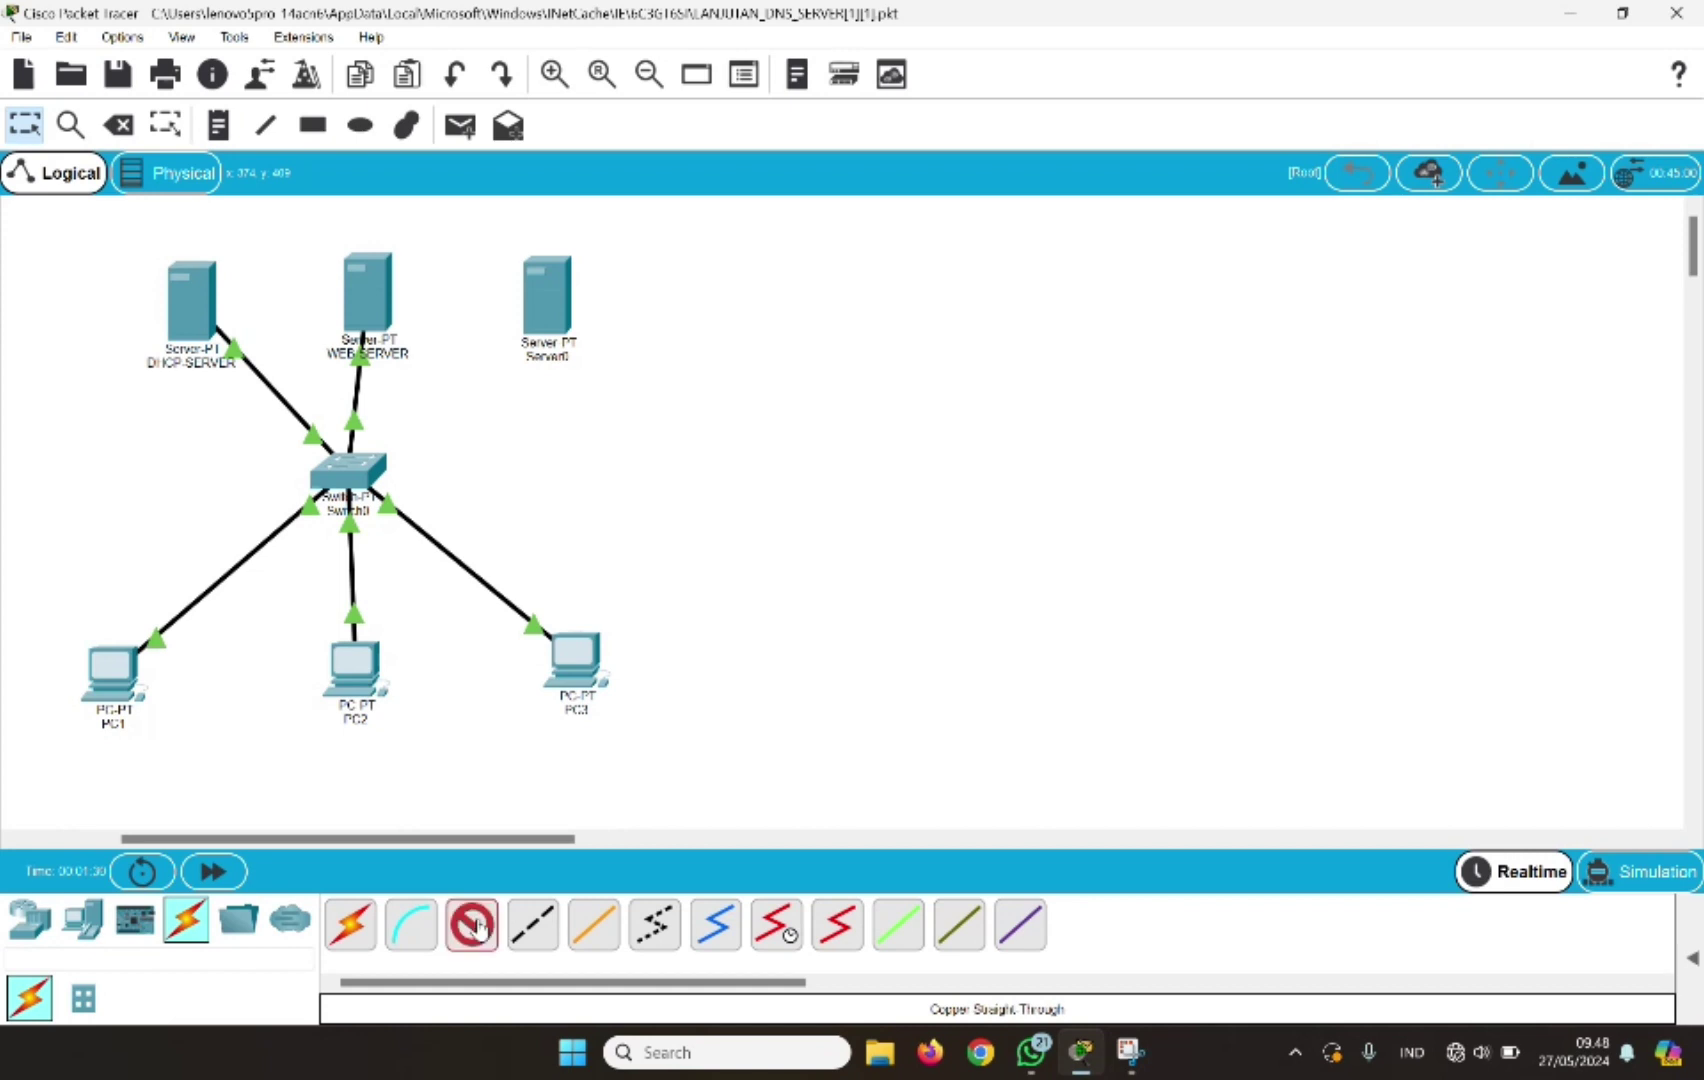
Cable Server0's FastEthernet0 to Switch0's FastEthernet4/1 with a copper straight-through cable
click(549, 306)
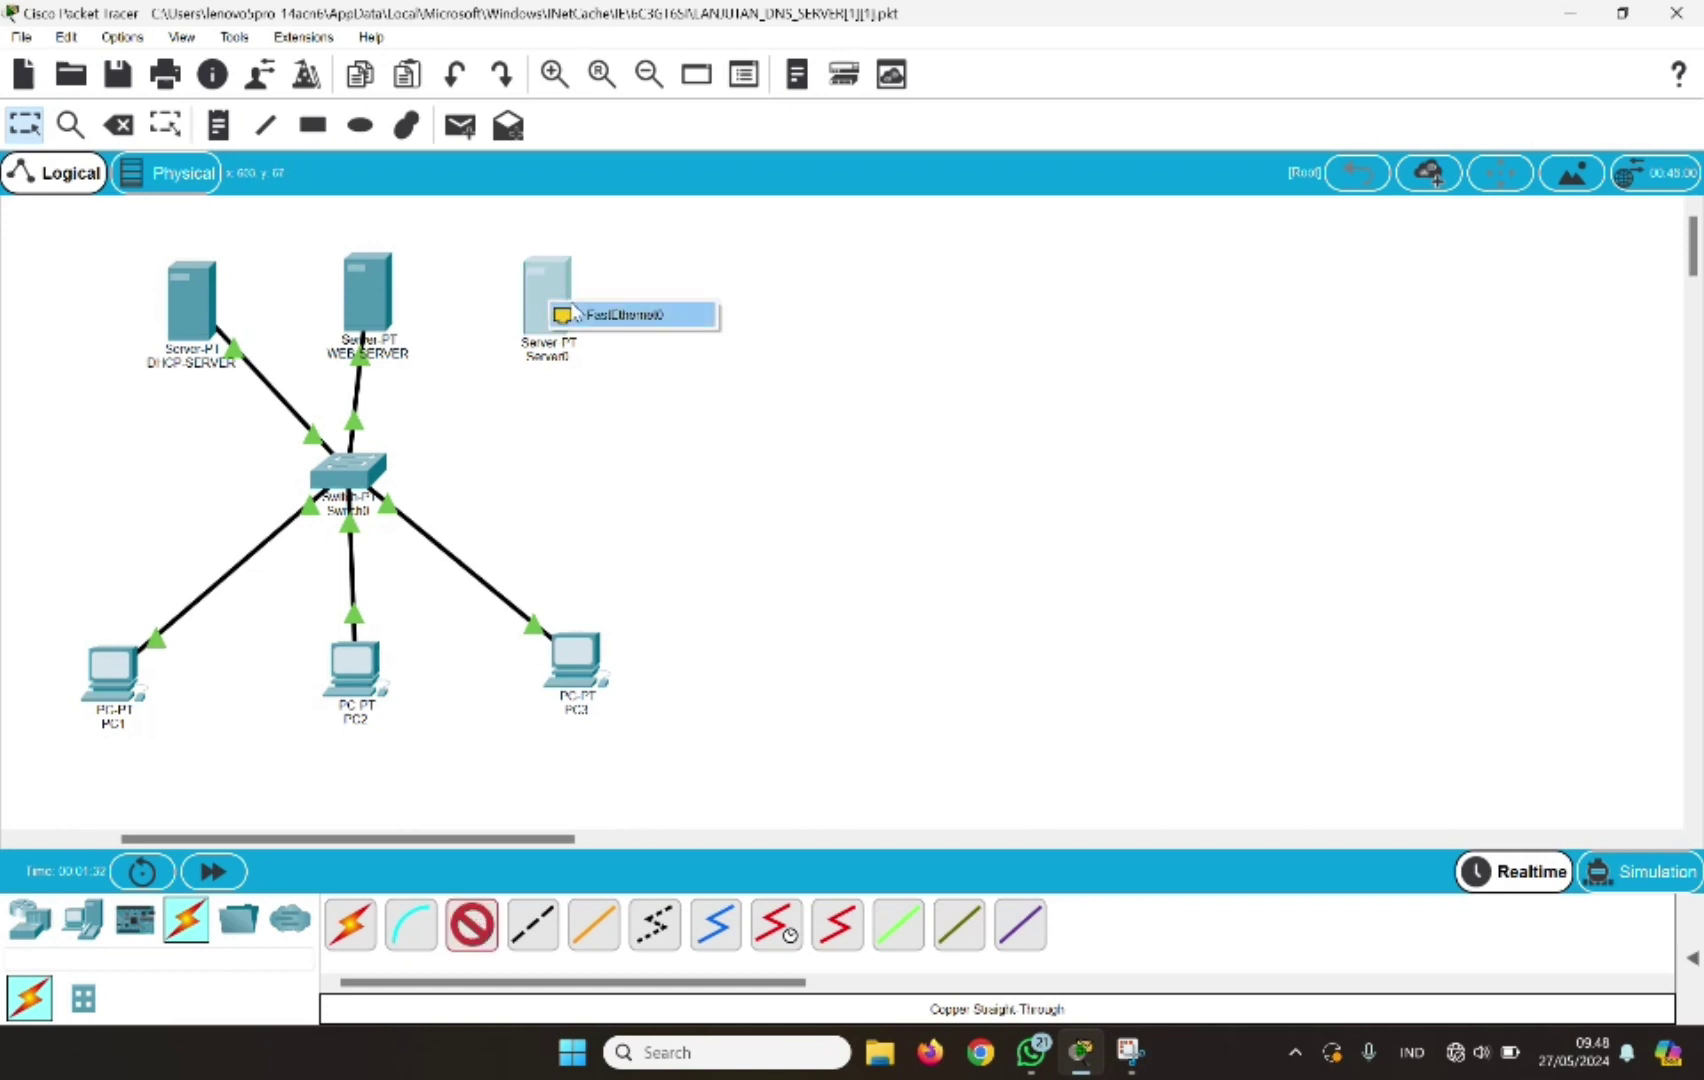
click(580, 314)
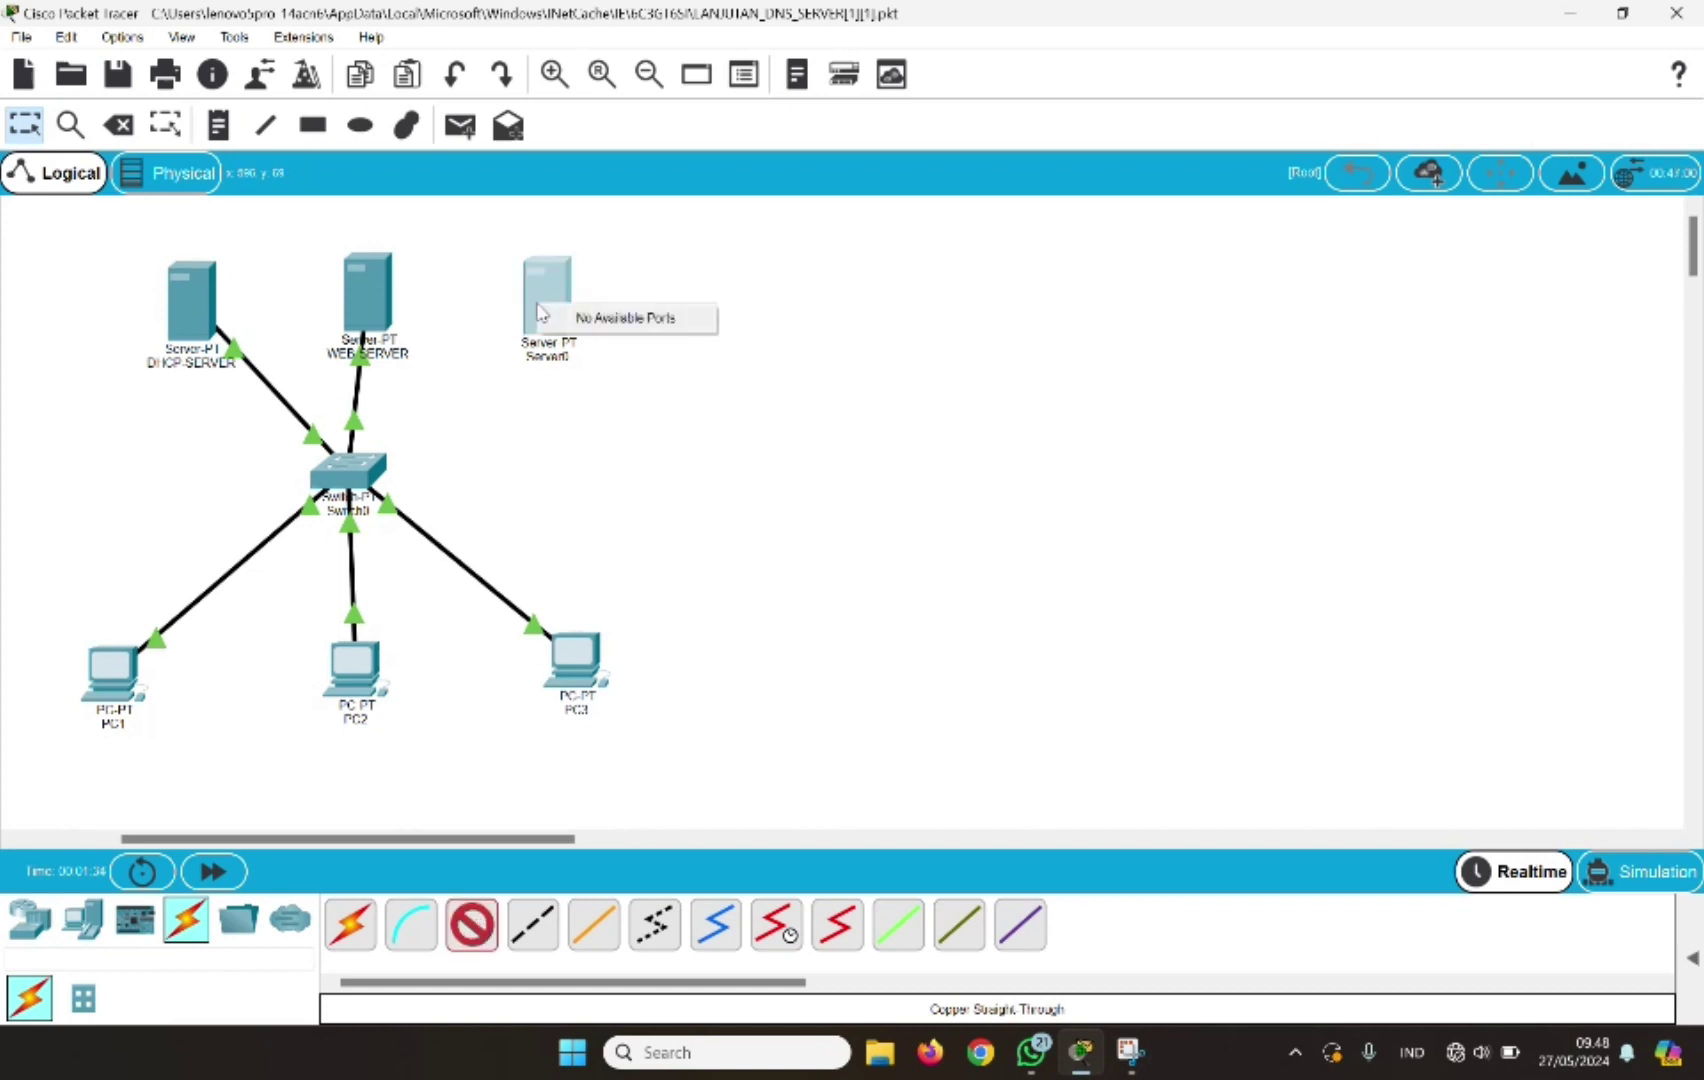
click(545, 311)
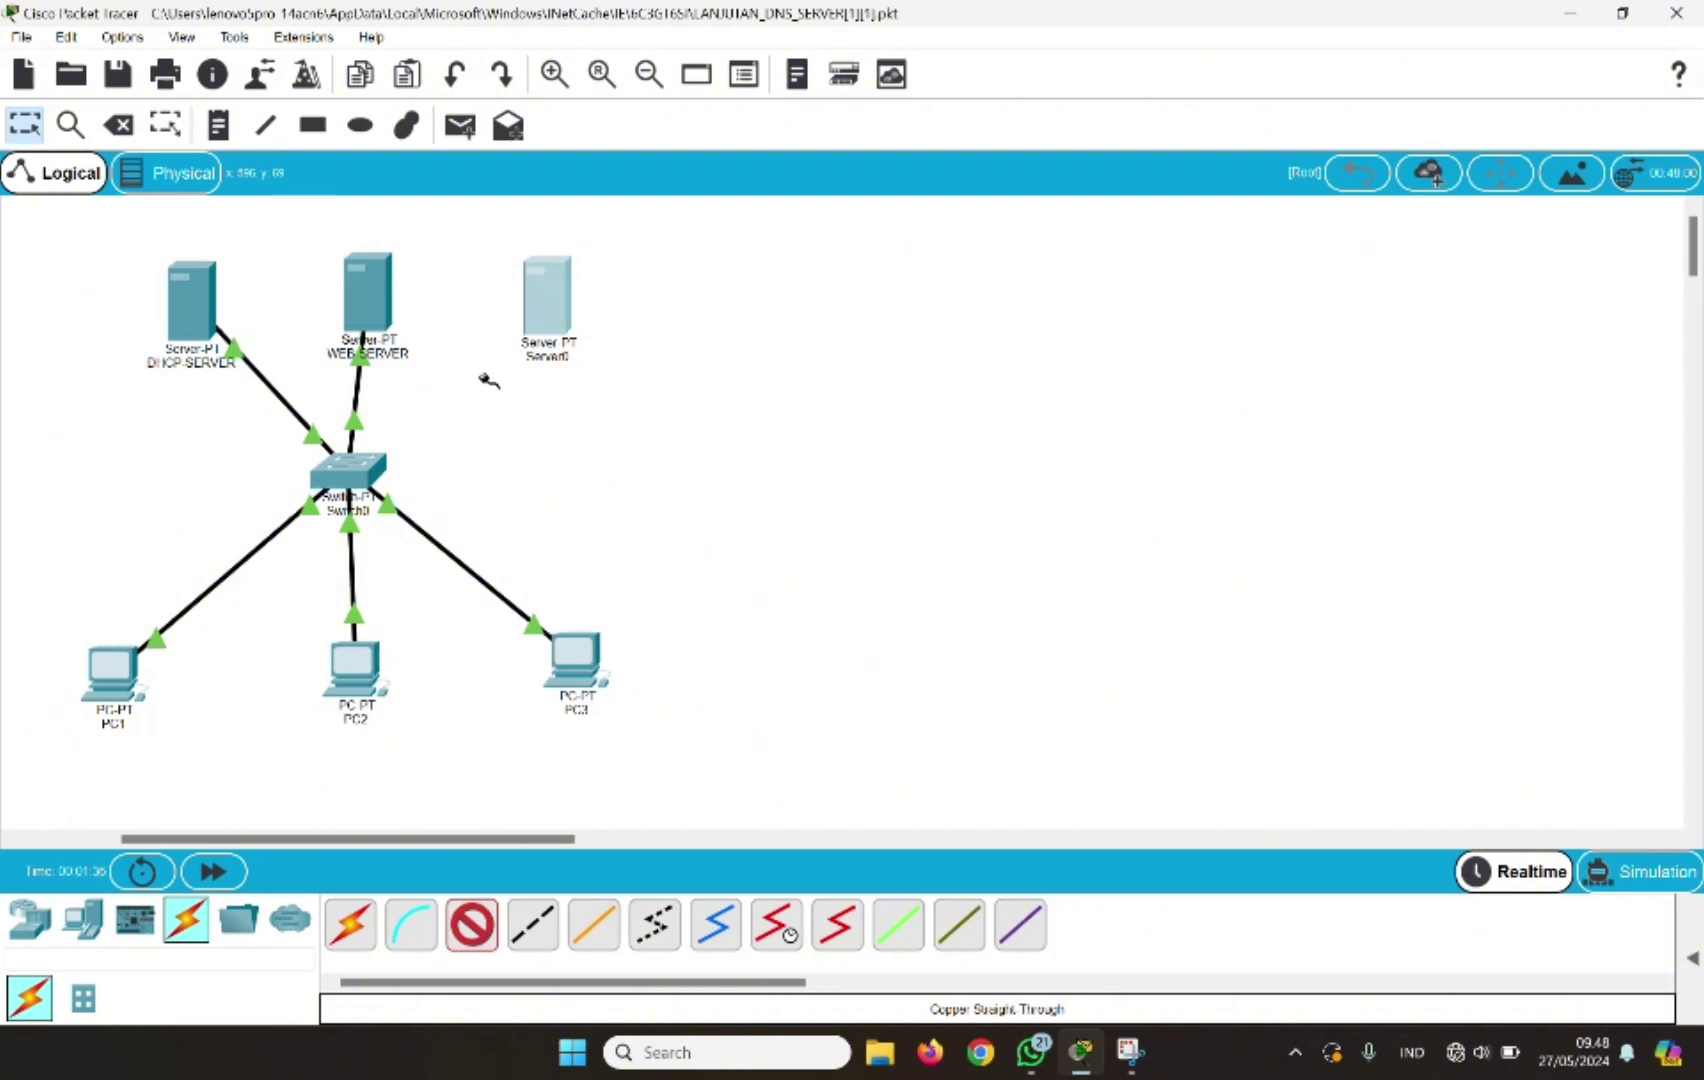
click(526, 339)
click(618, 398)
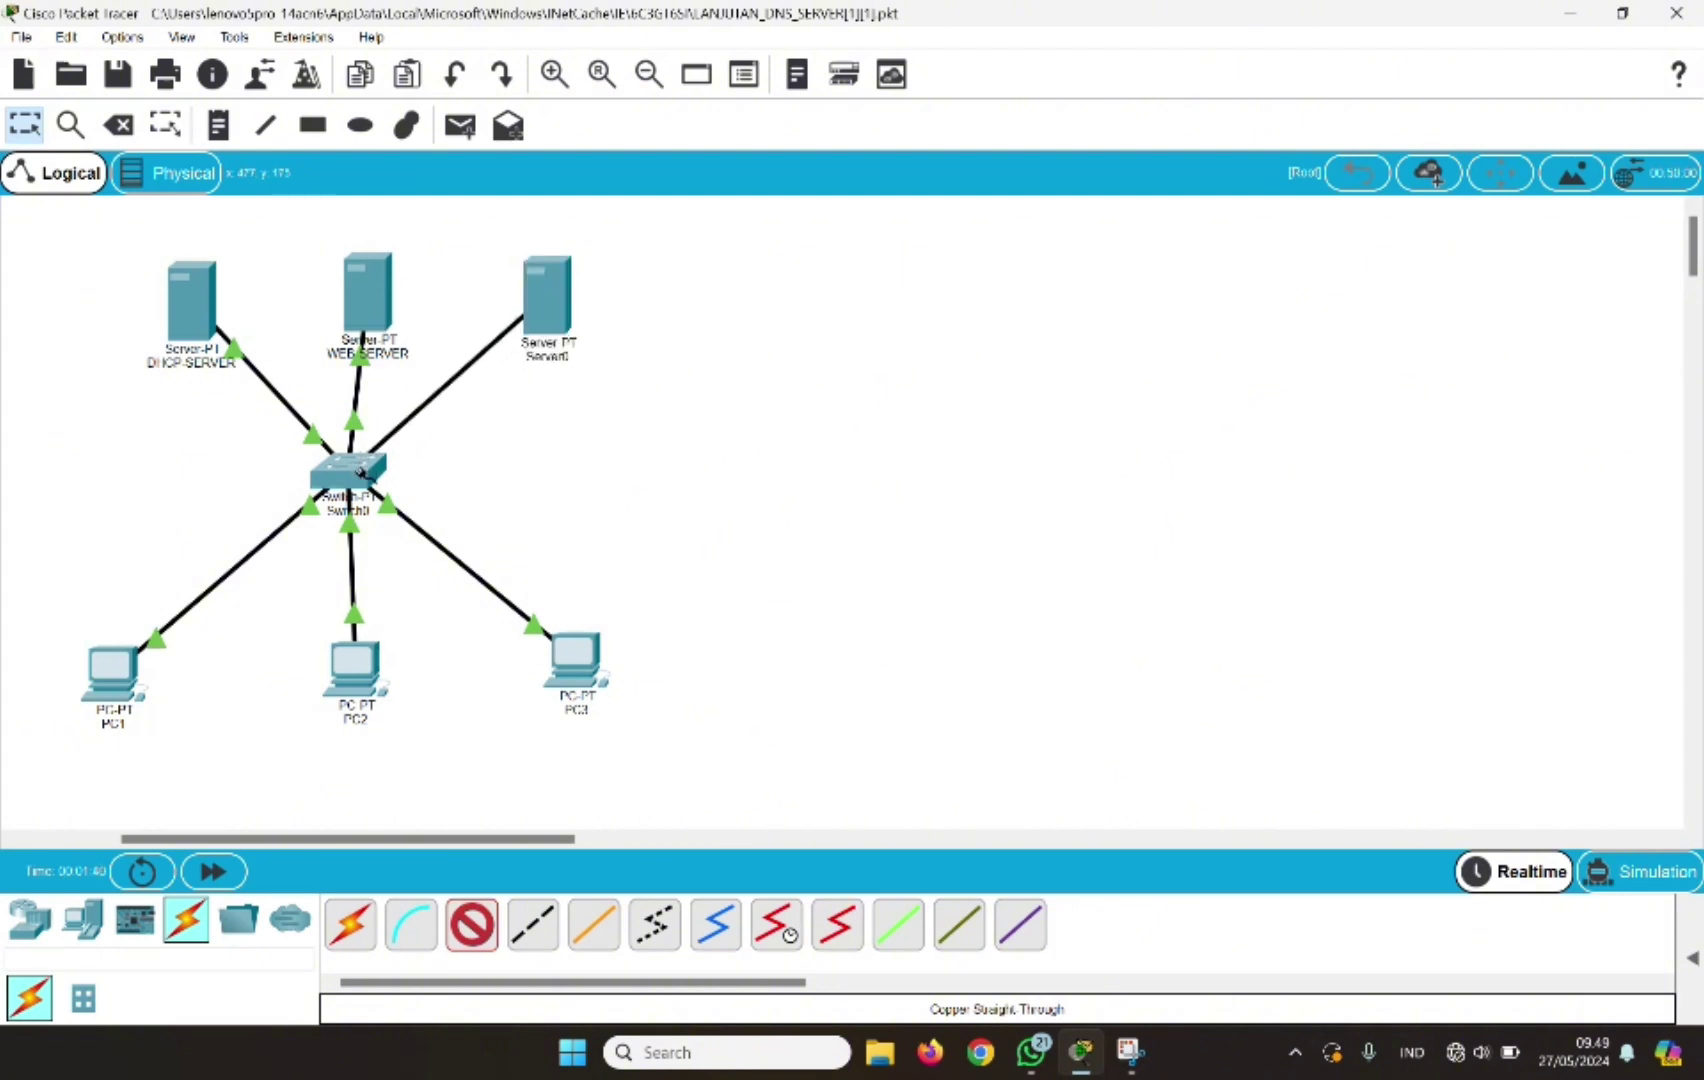
click(359, 469)
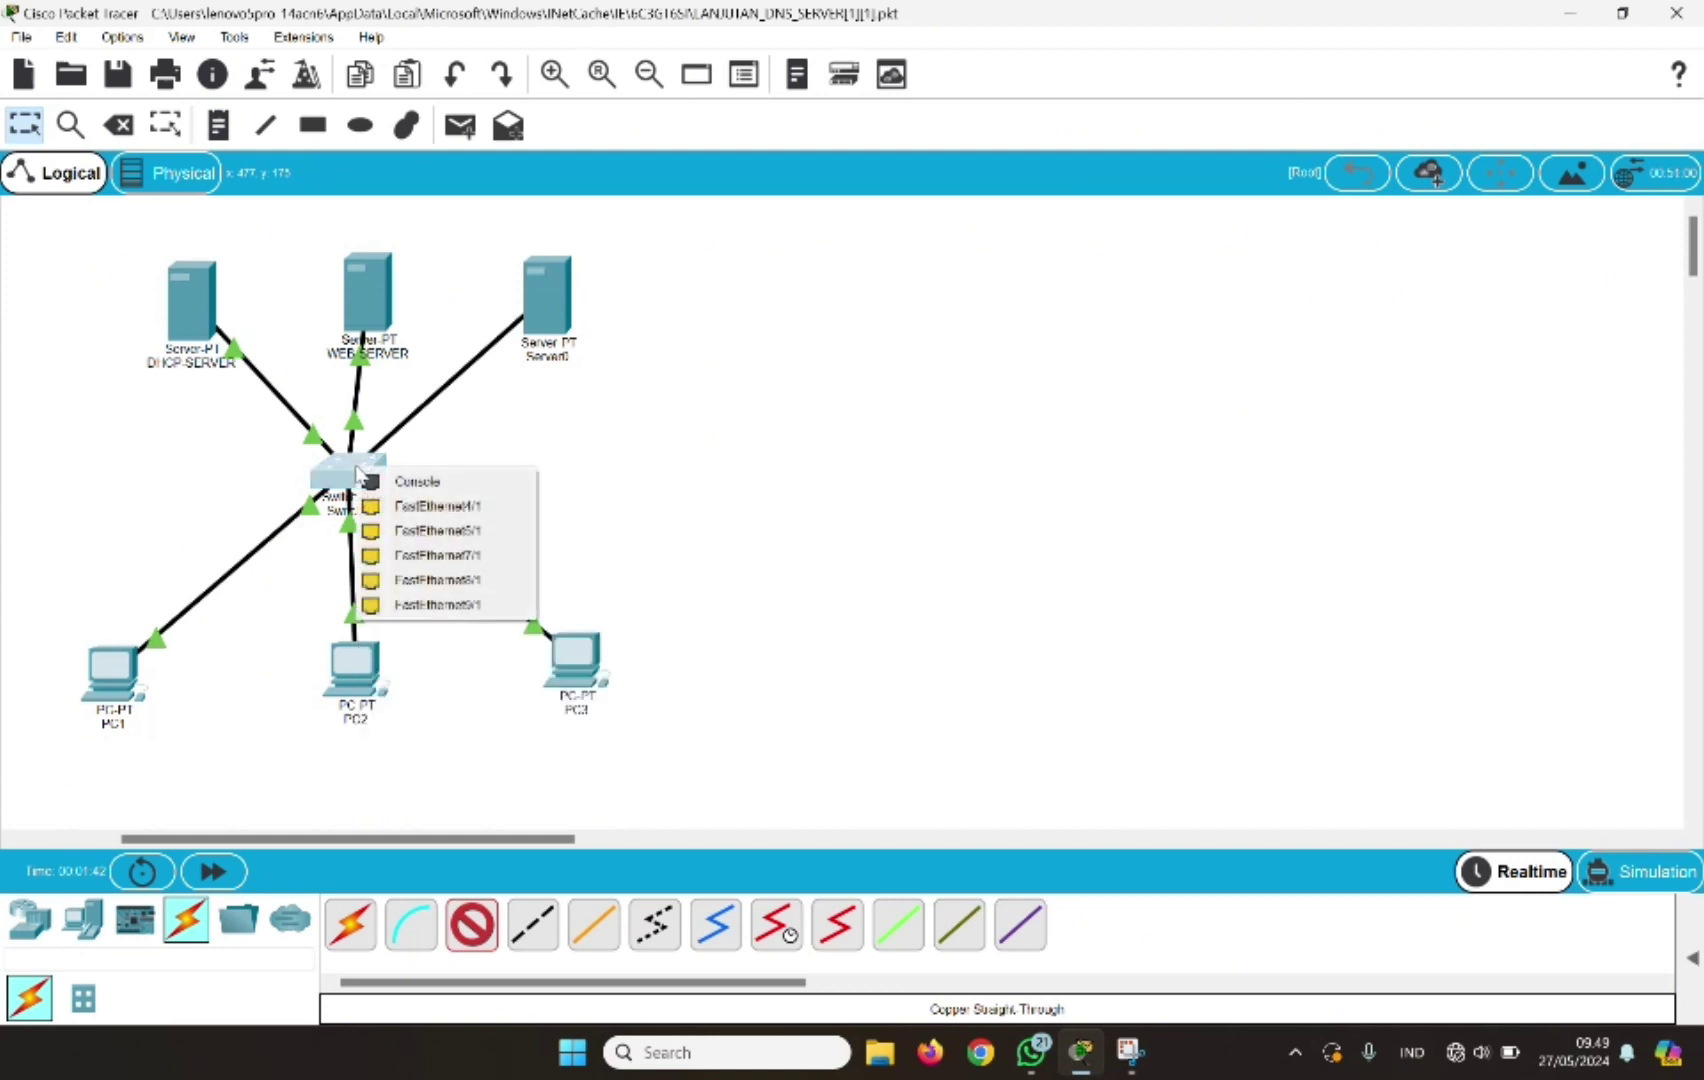
click(403, 506)
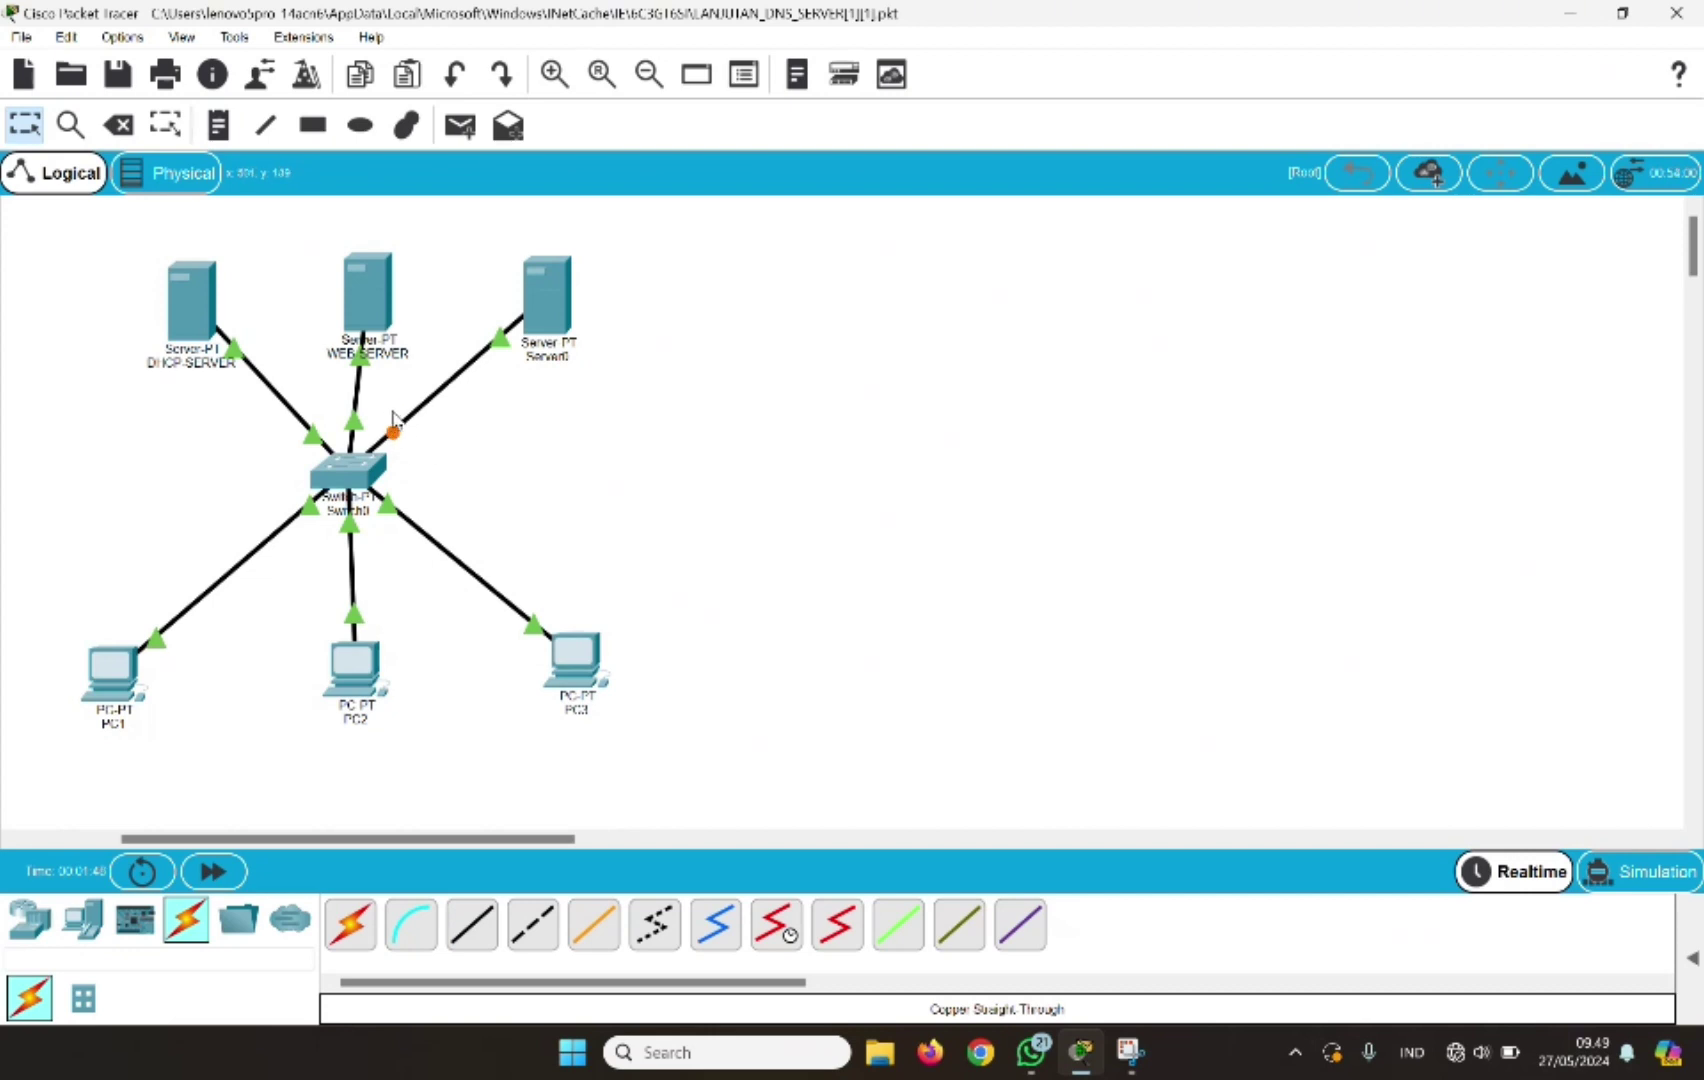
Rename Server0 to DNS-SERVER
click(563, 357)
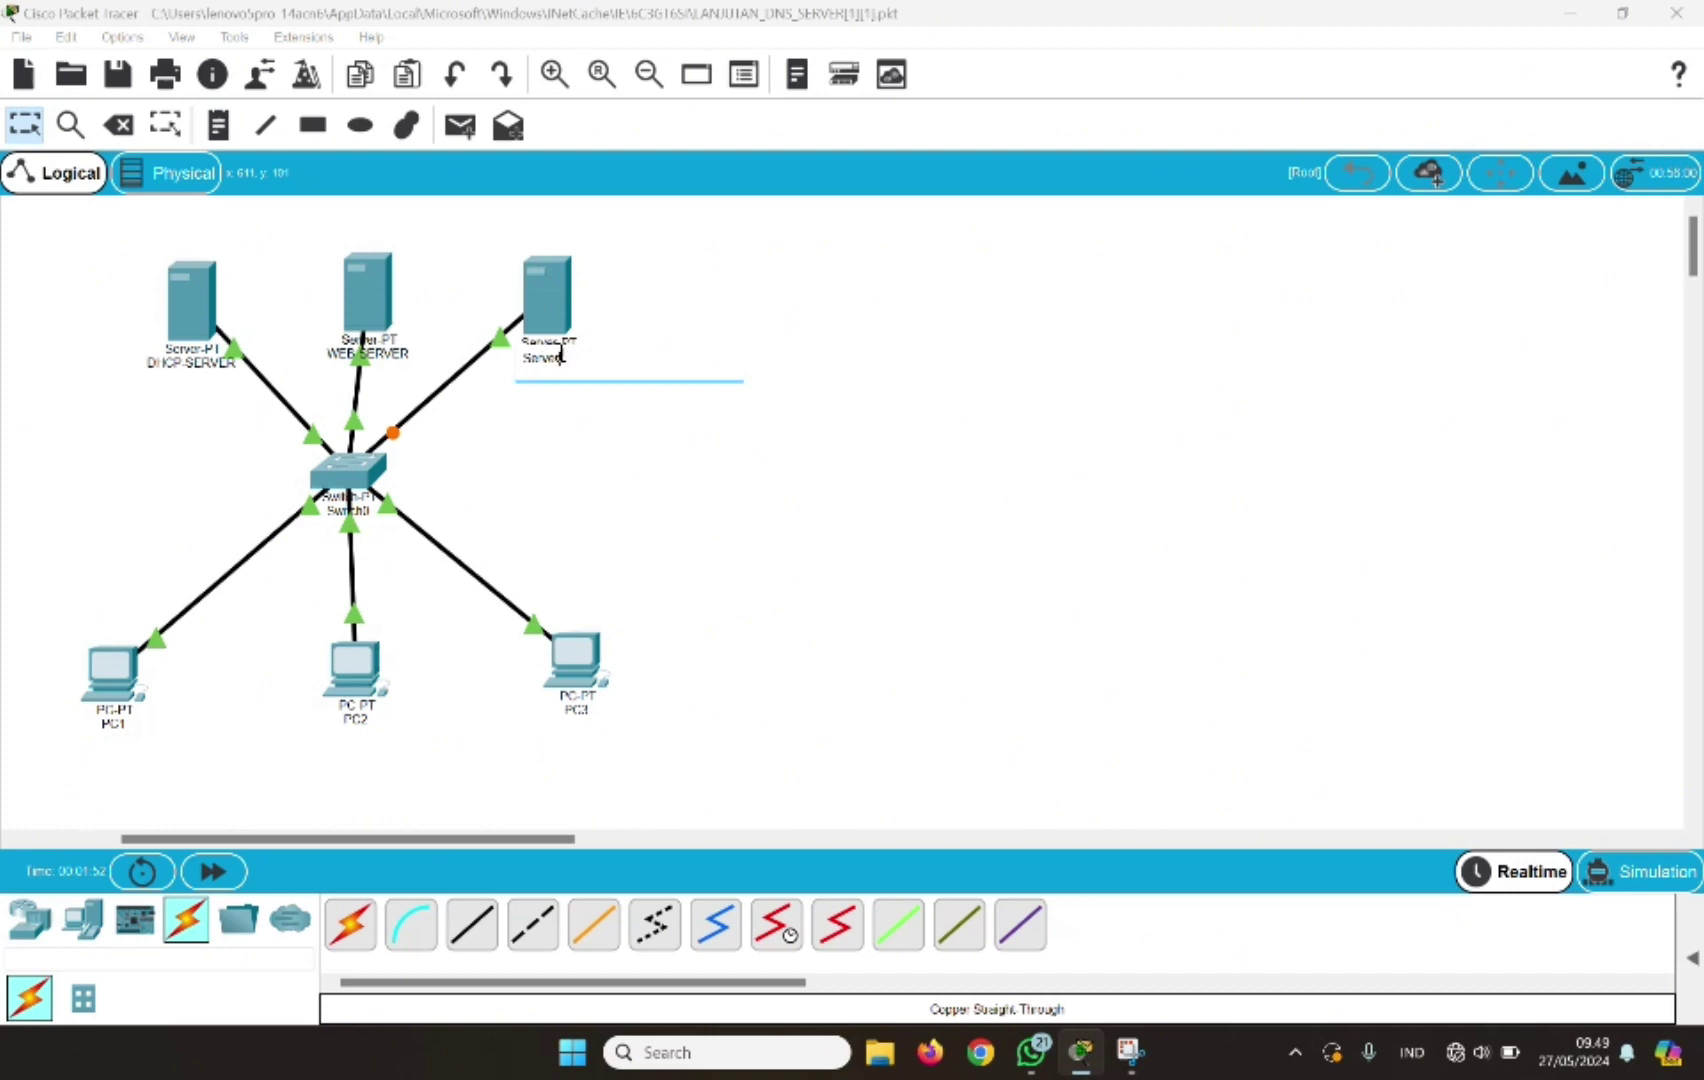
key(BackSpace)
key(Caps_Lock)
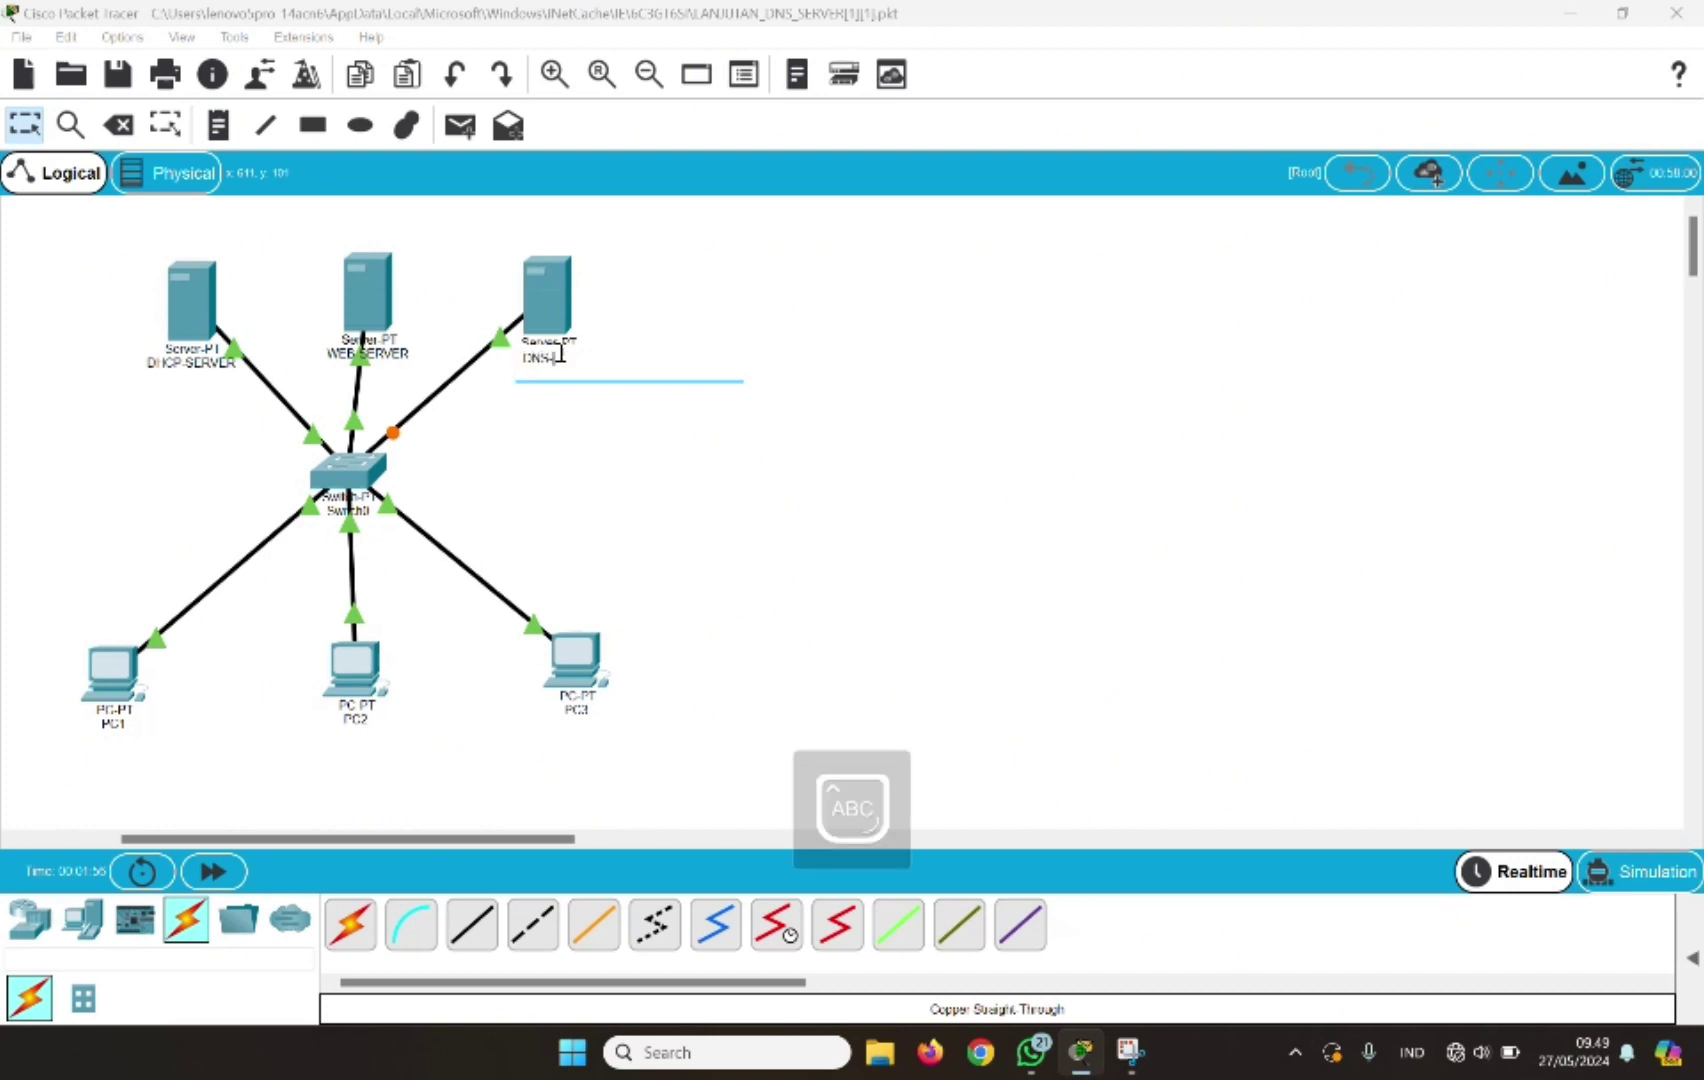
text(DNS-SERVE)
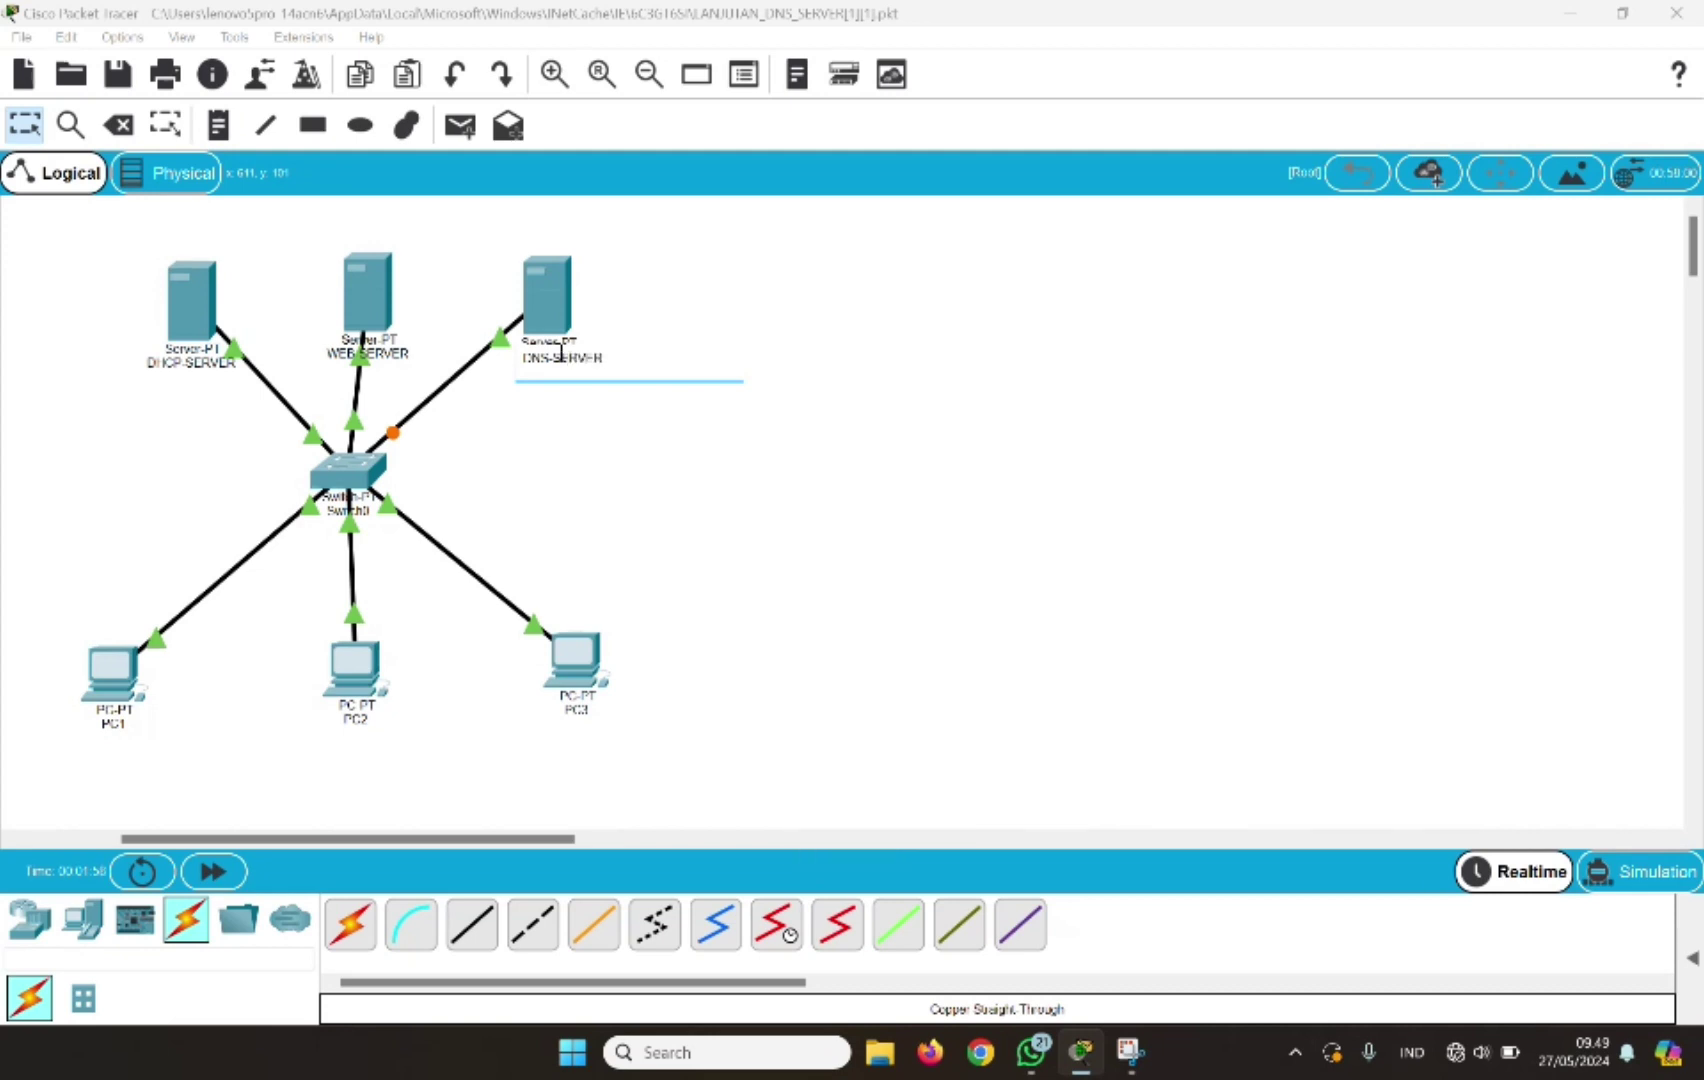
text(R)
key(Return)
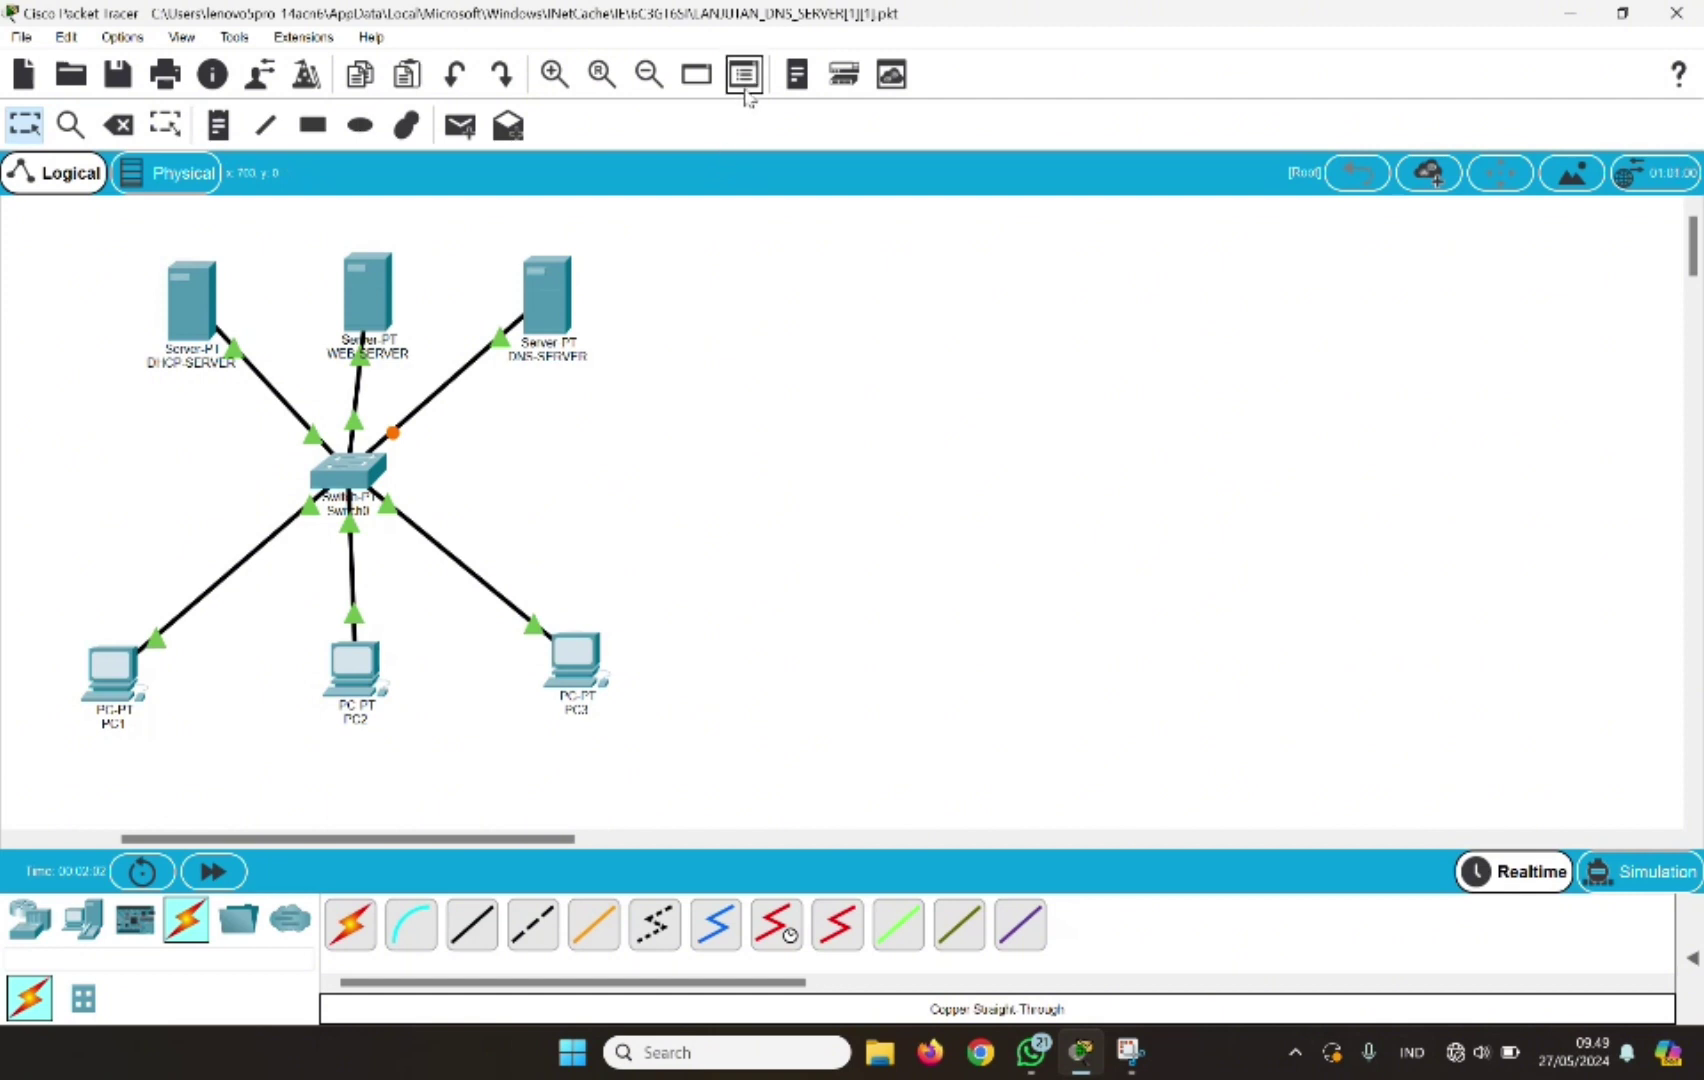
Give DNS-SERVER the static IP 192.168.1.120 with mask 255.255.255.0, then close its window
click(551, 325)
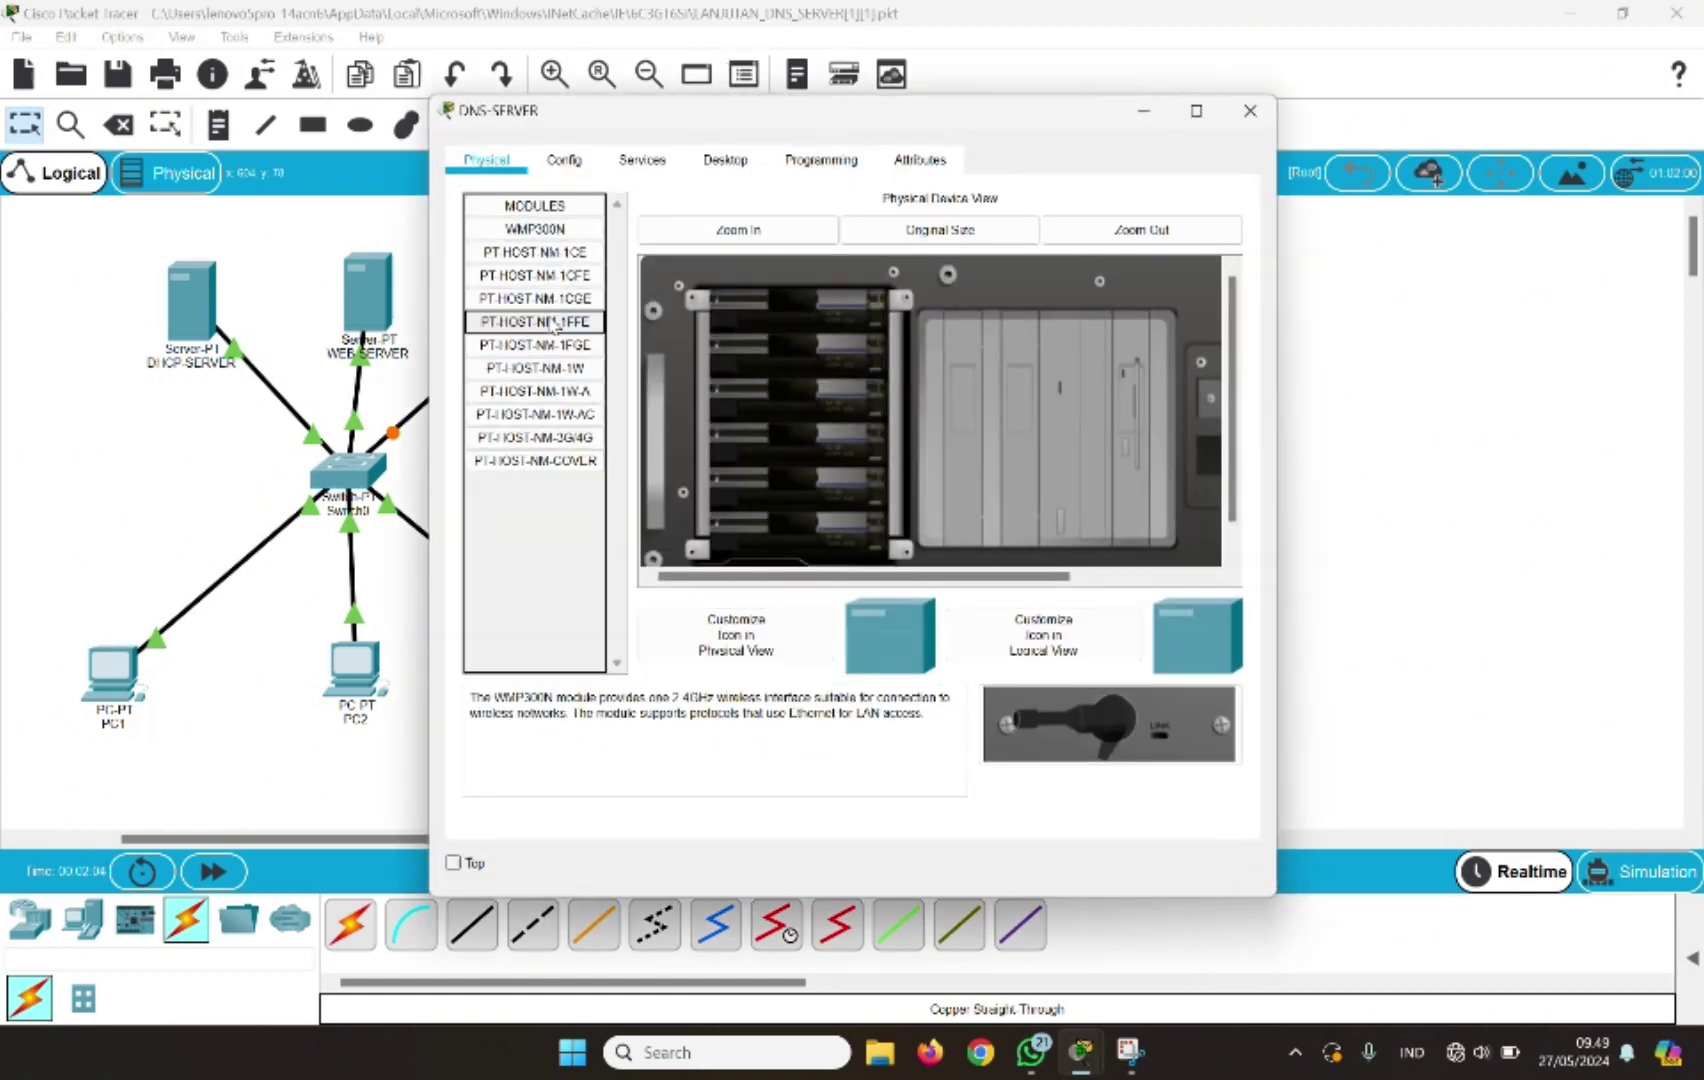
click(691, 163)
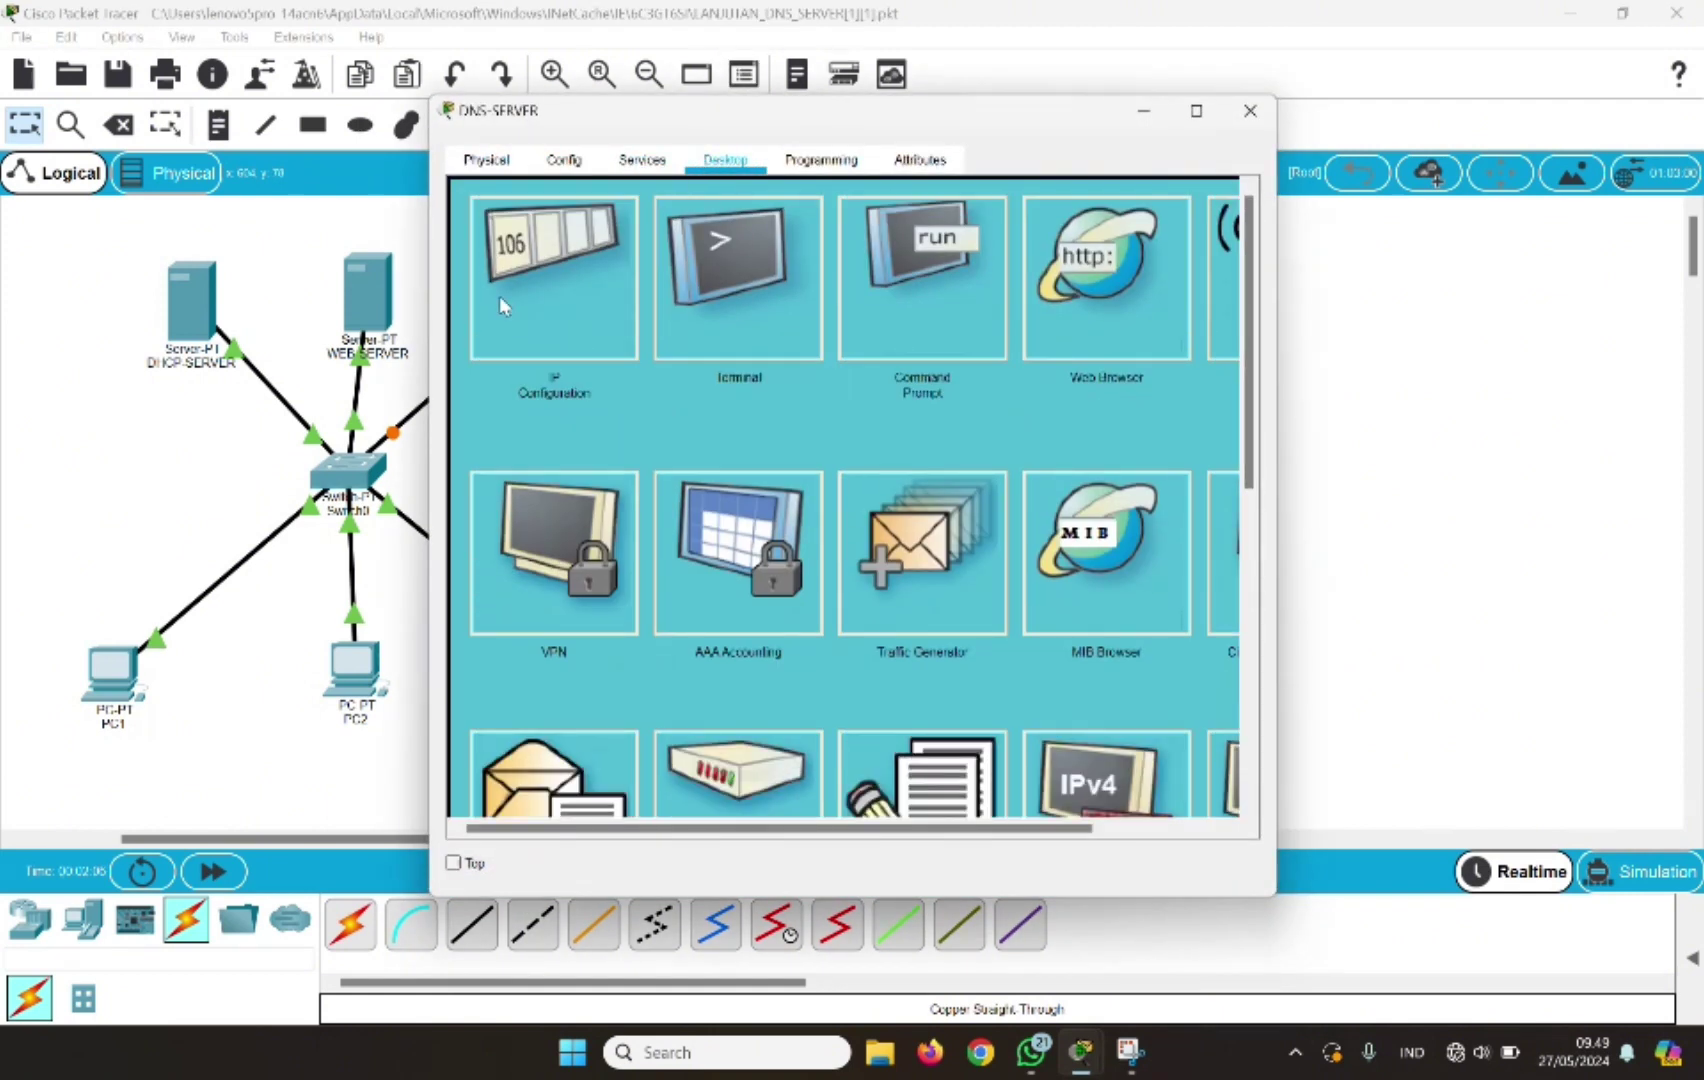
click(499, 296)
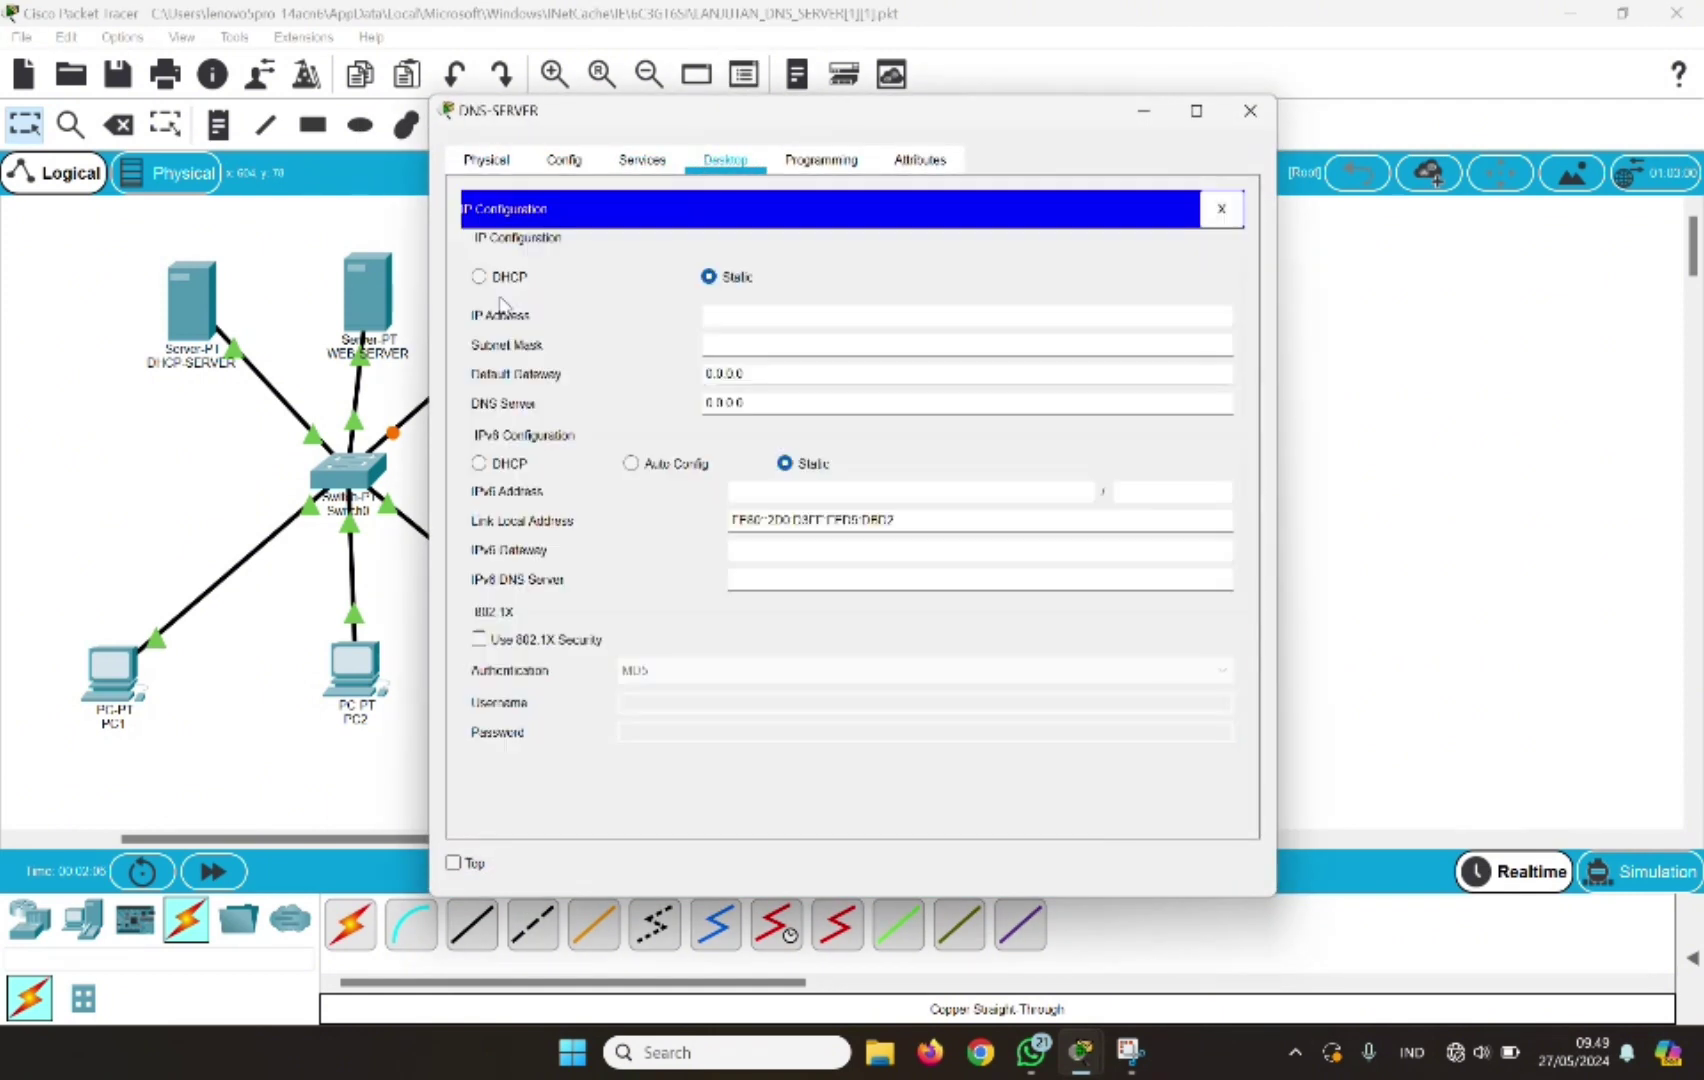
click(722, 324)
text(192.168.1.1)
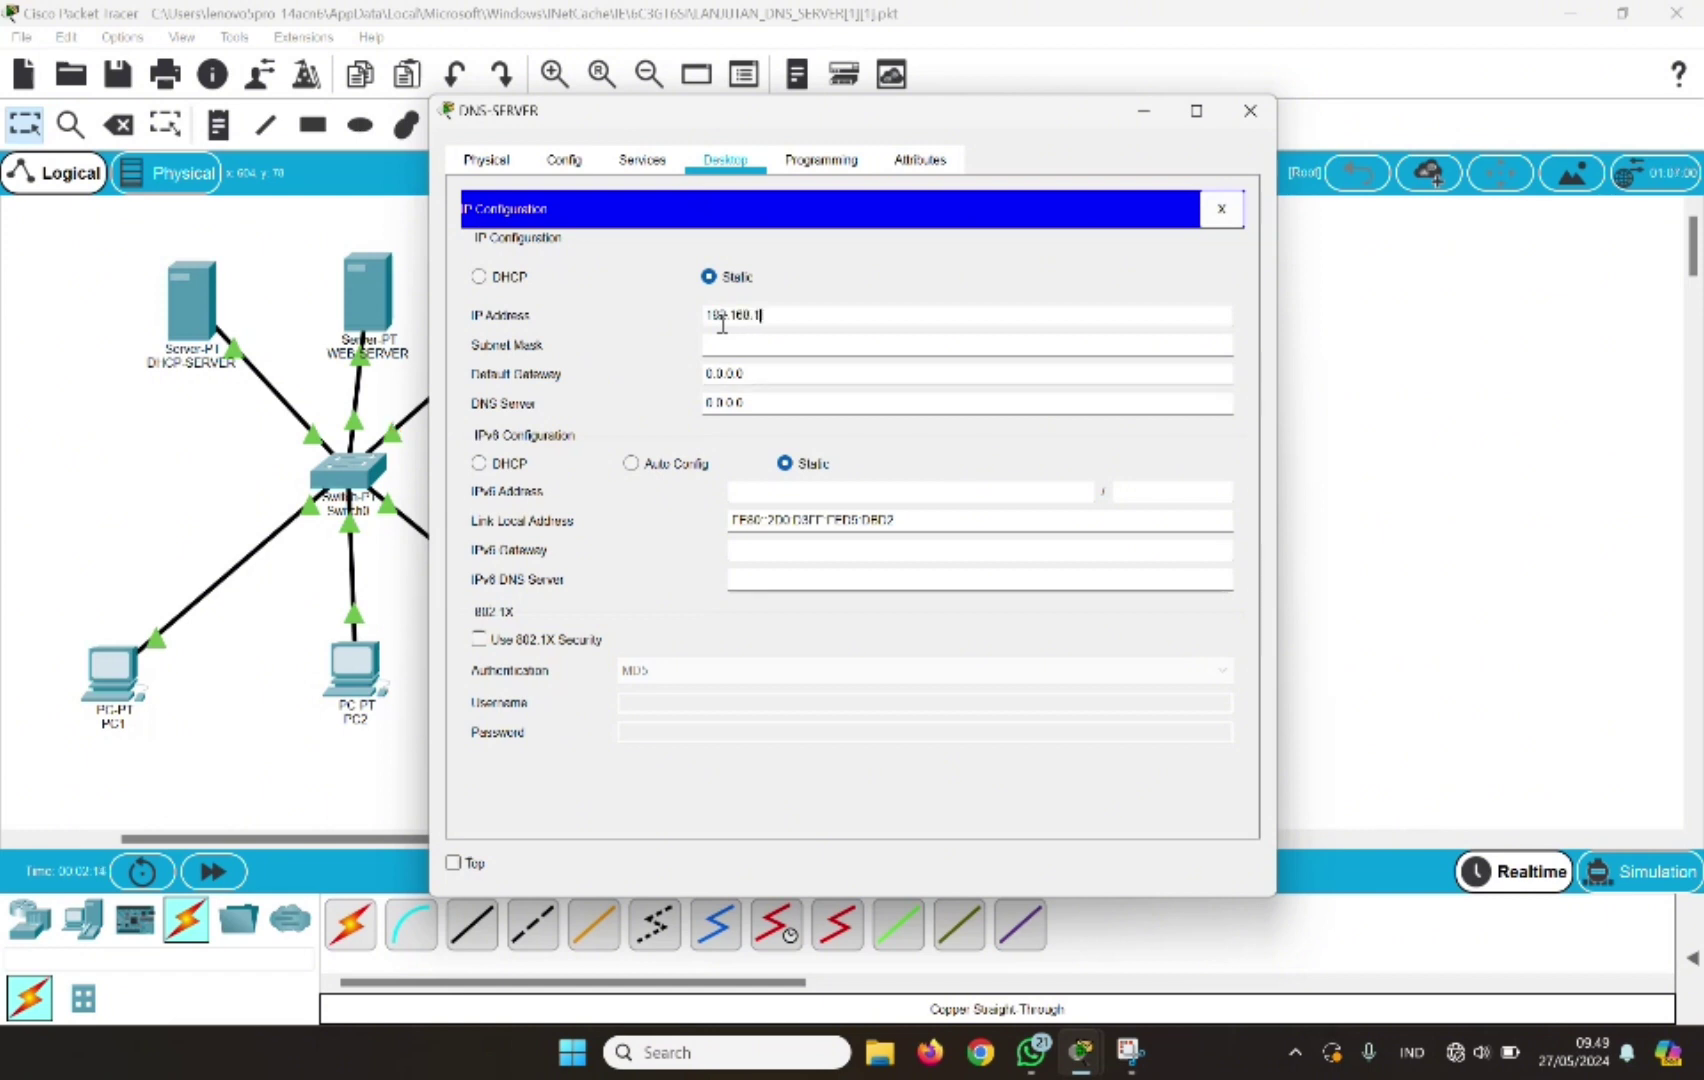
text(20)
click(724, 344)
key(Tab)
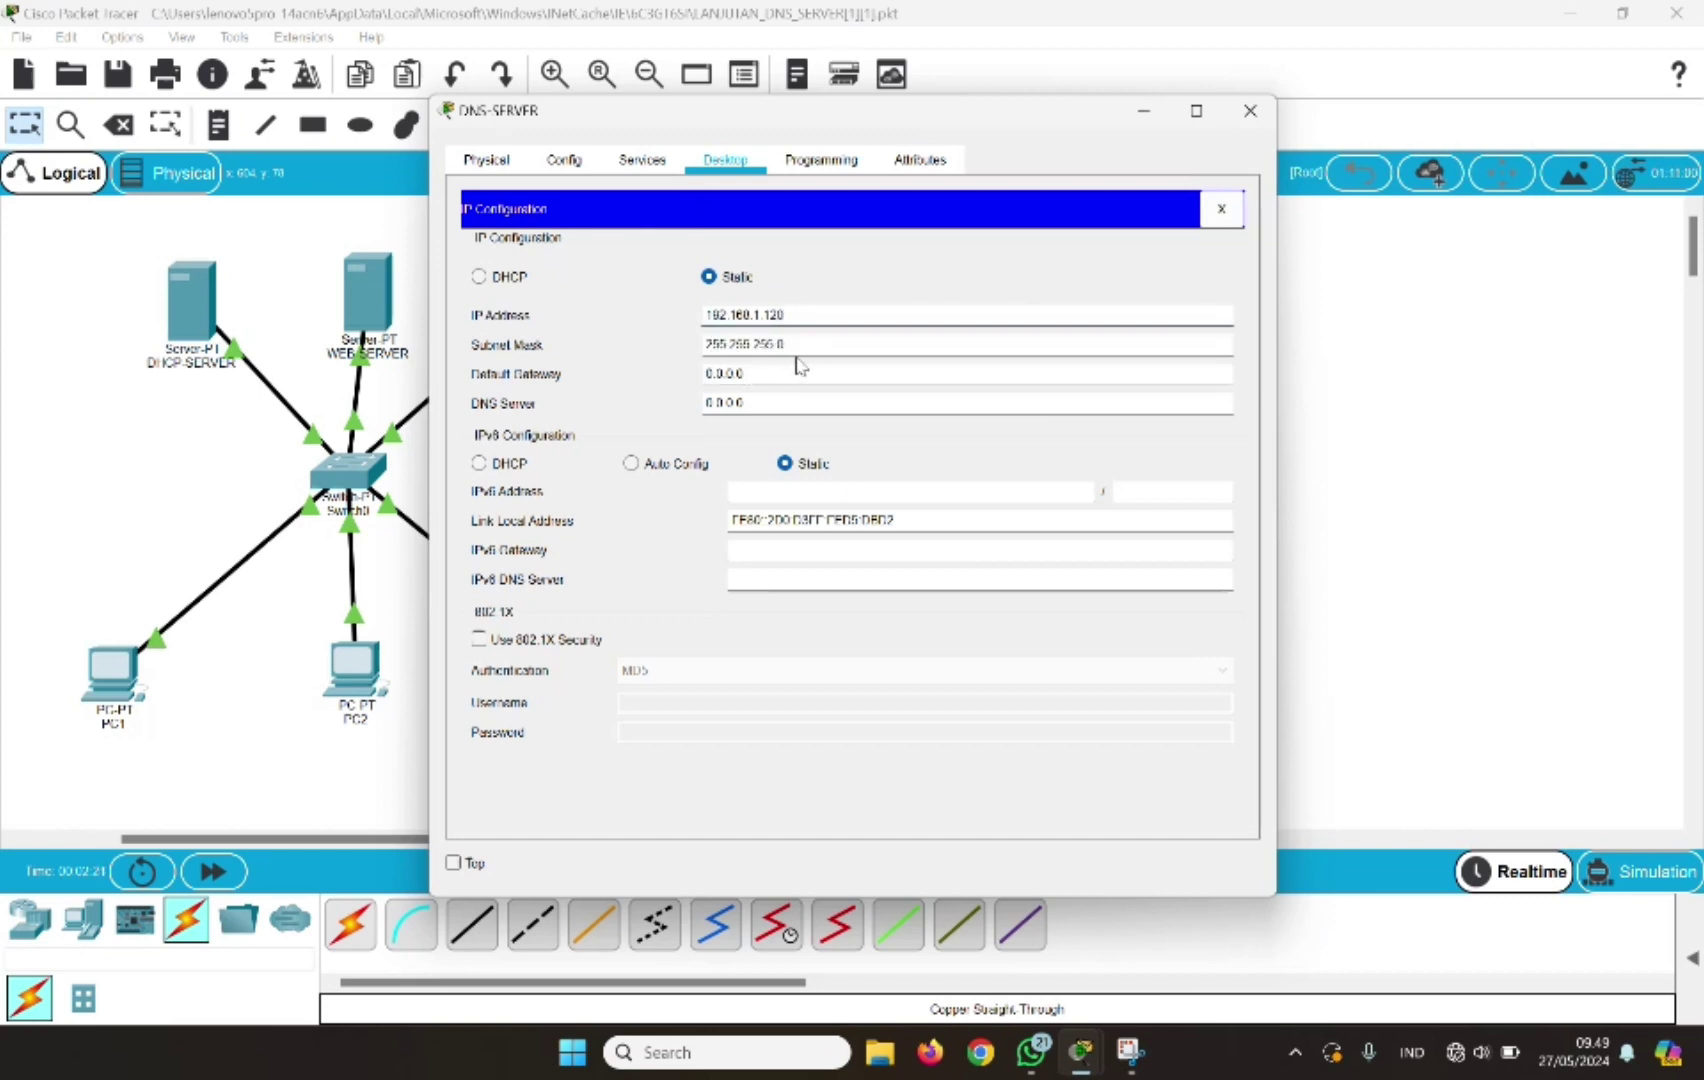
click(1250, 112)
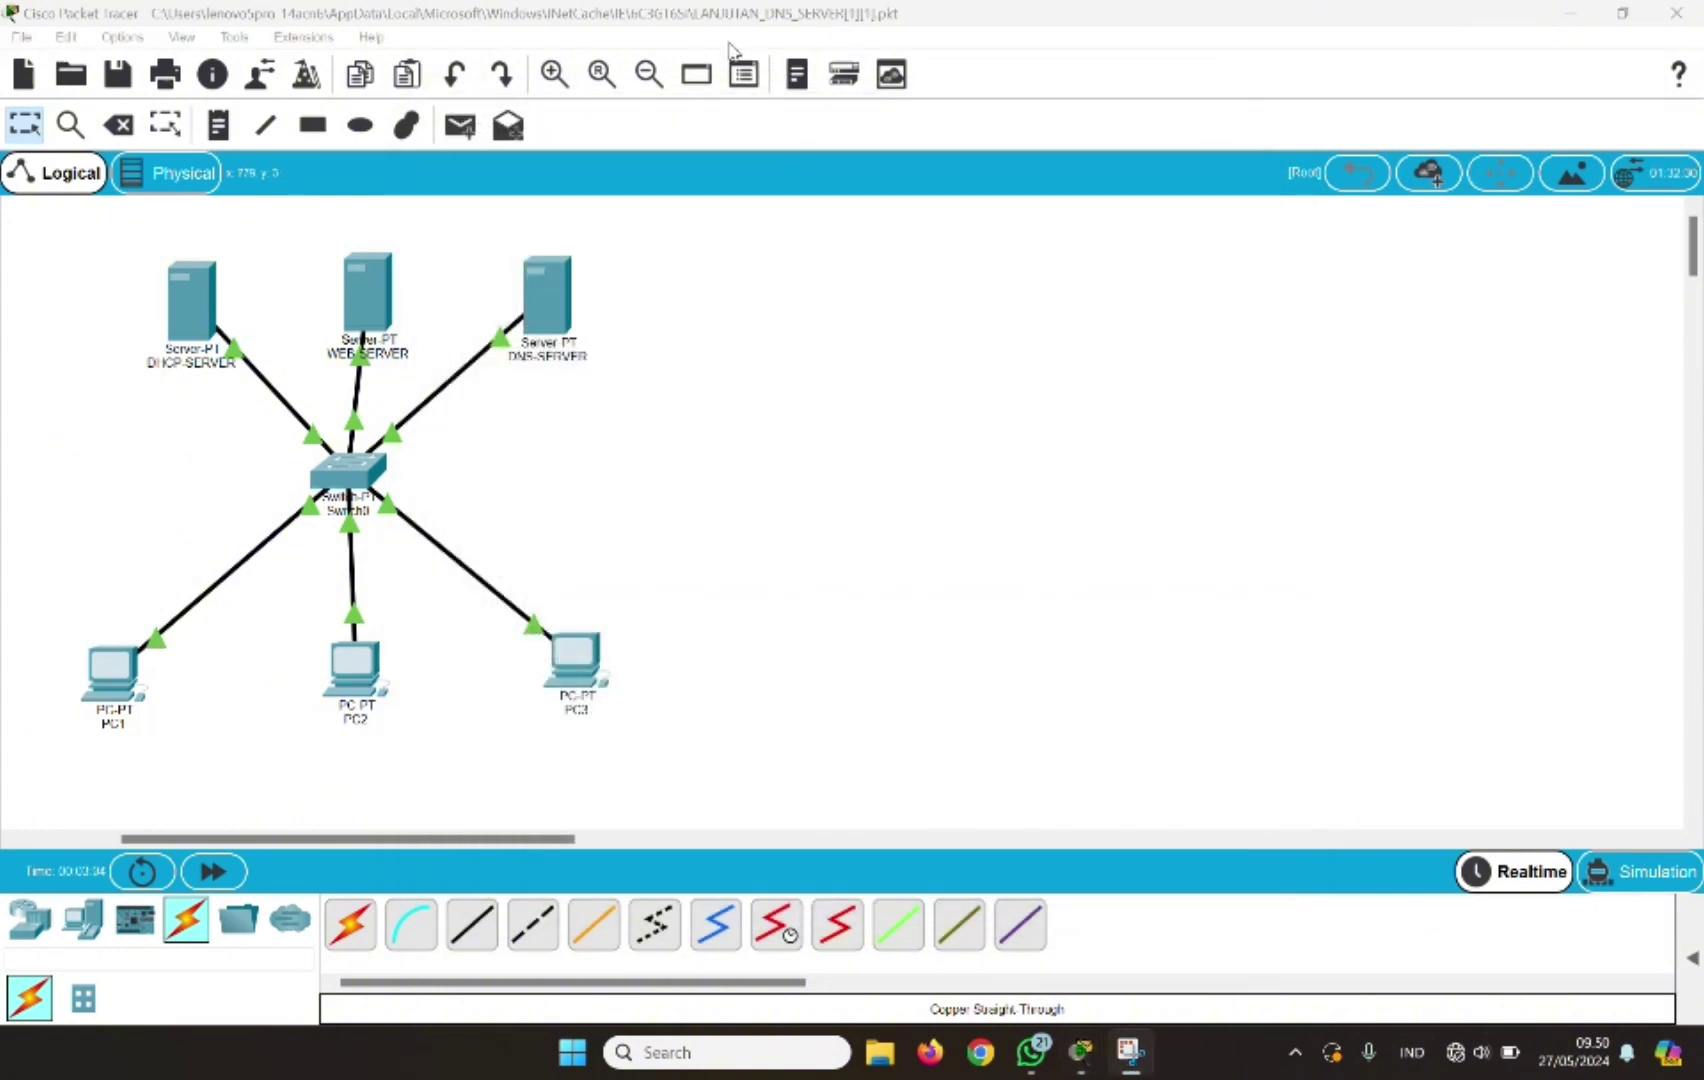
Turn on the DNS service on DNS-SERVER
click(539, 304)
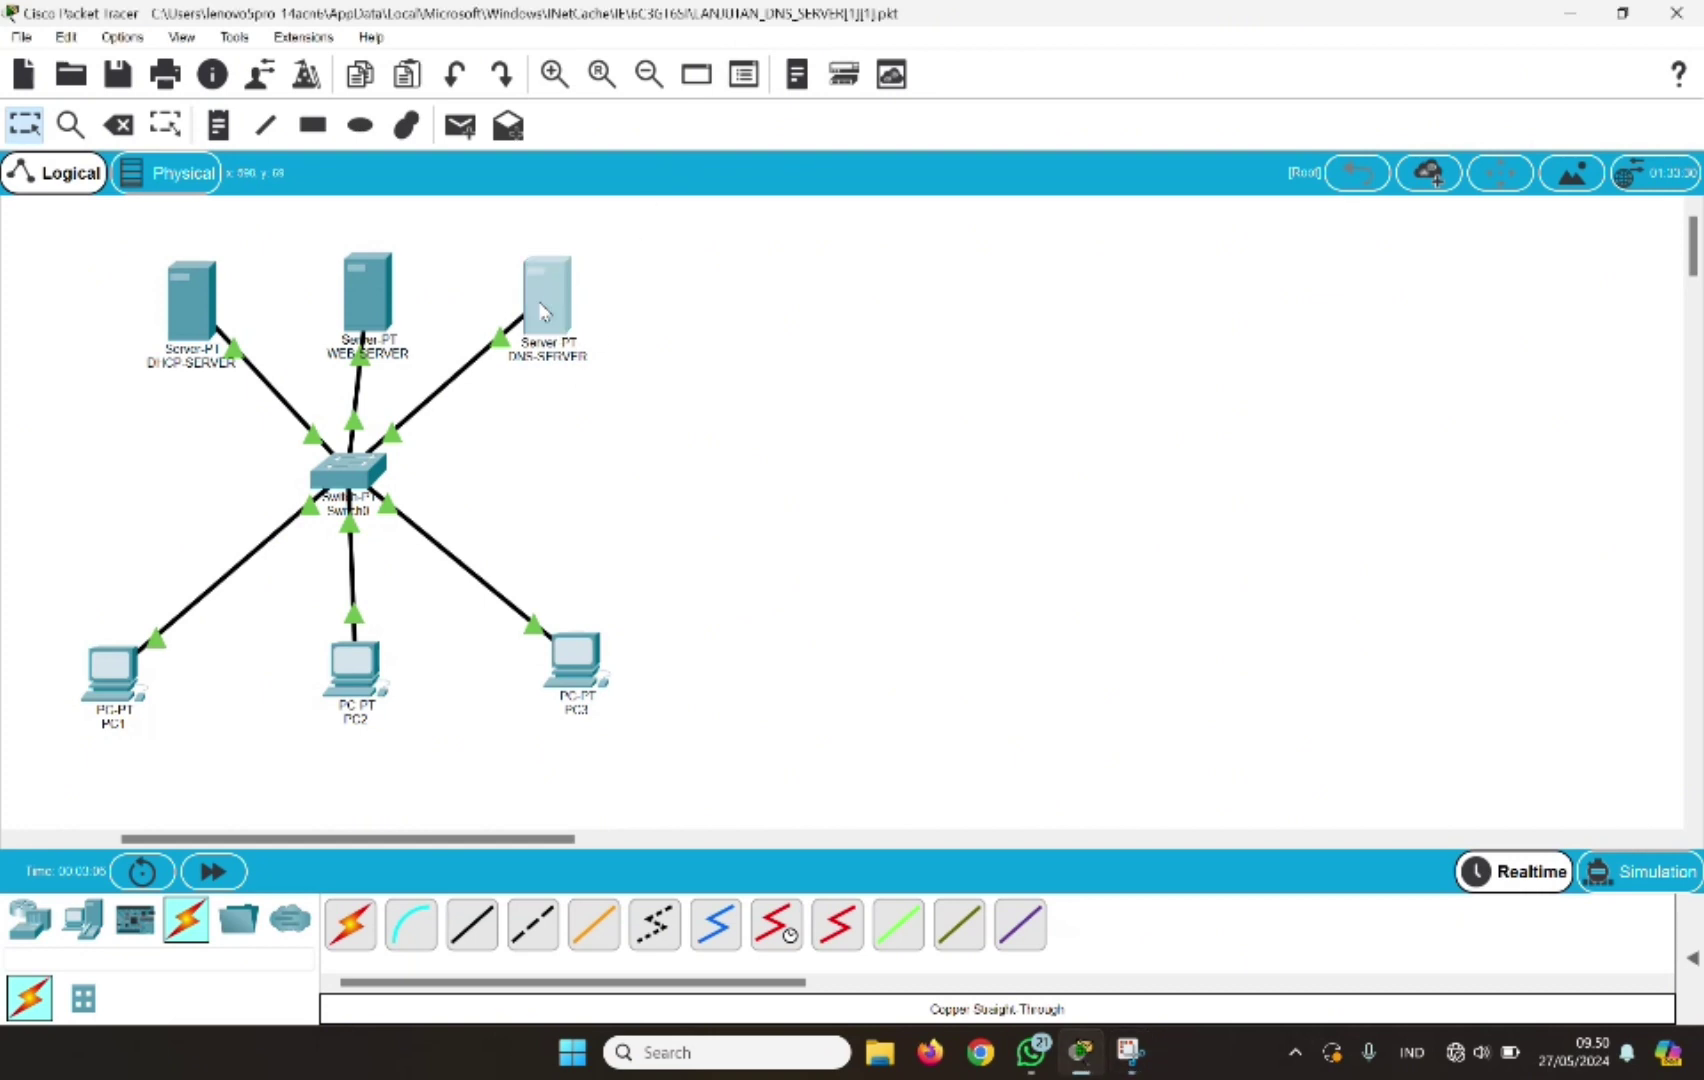
click(634, 158)
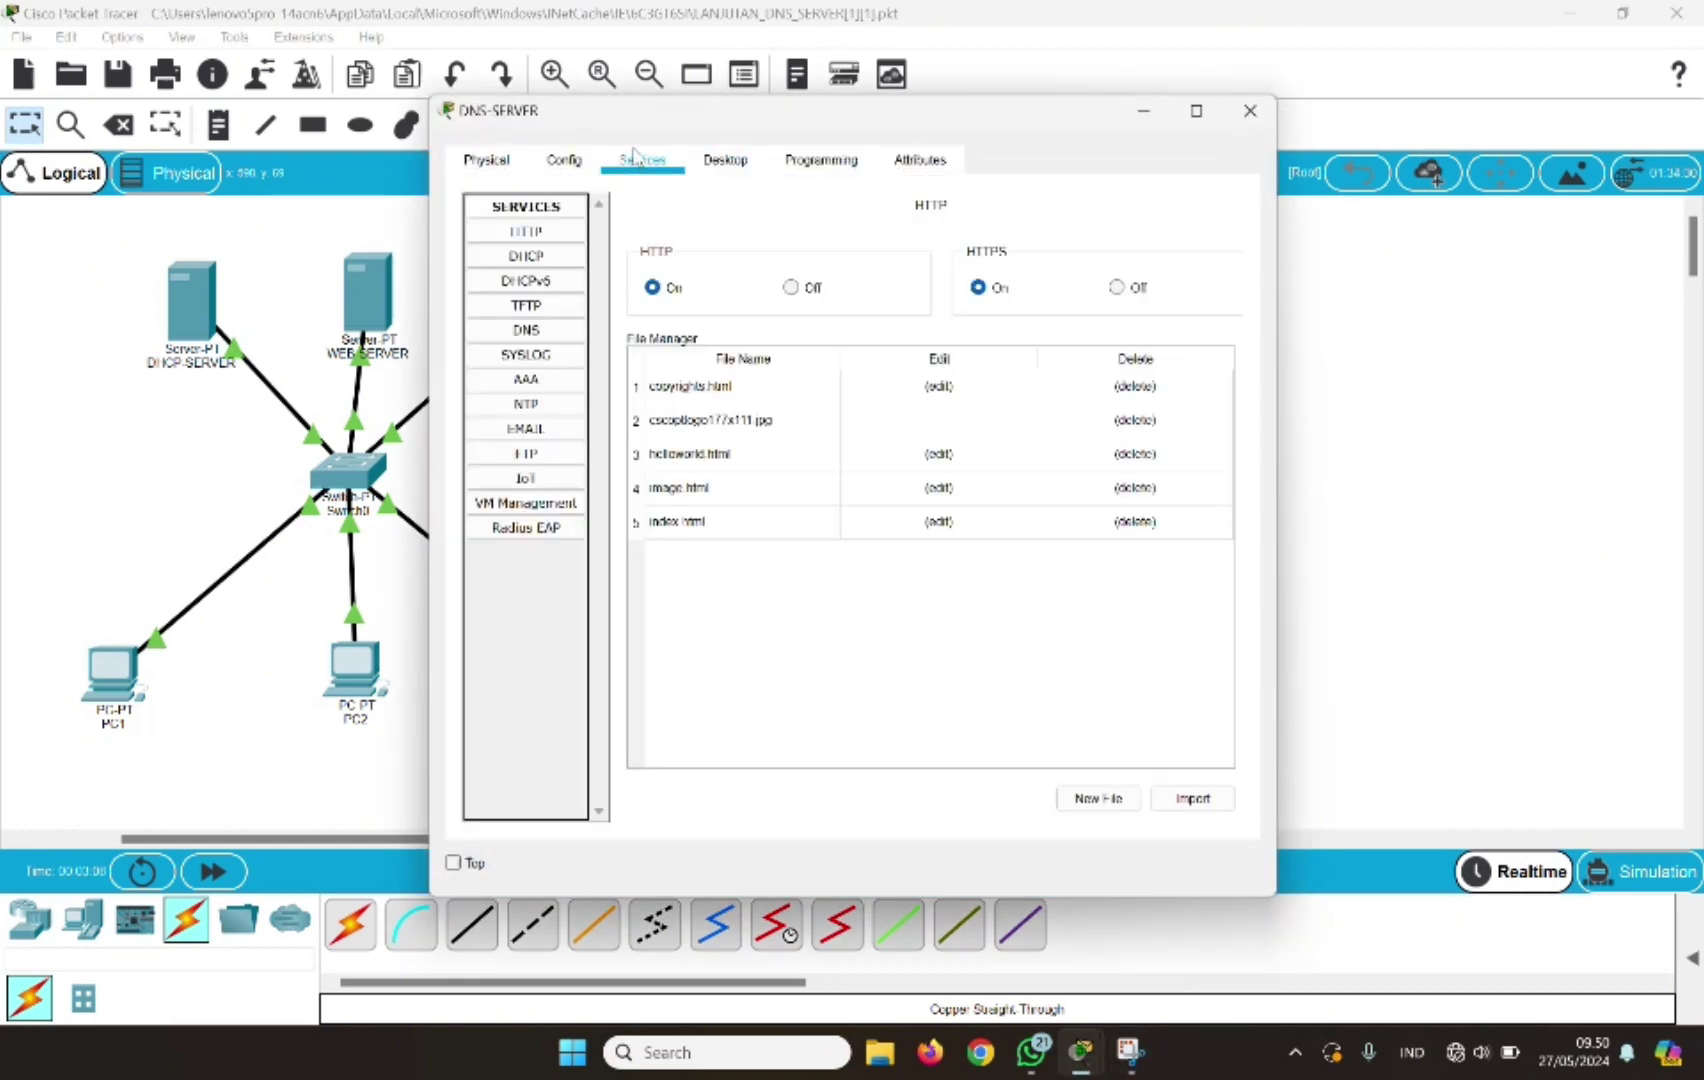
click(546, 336)
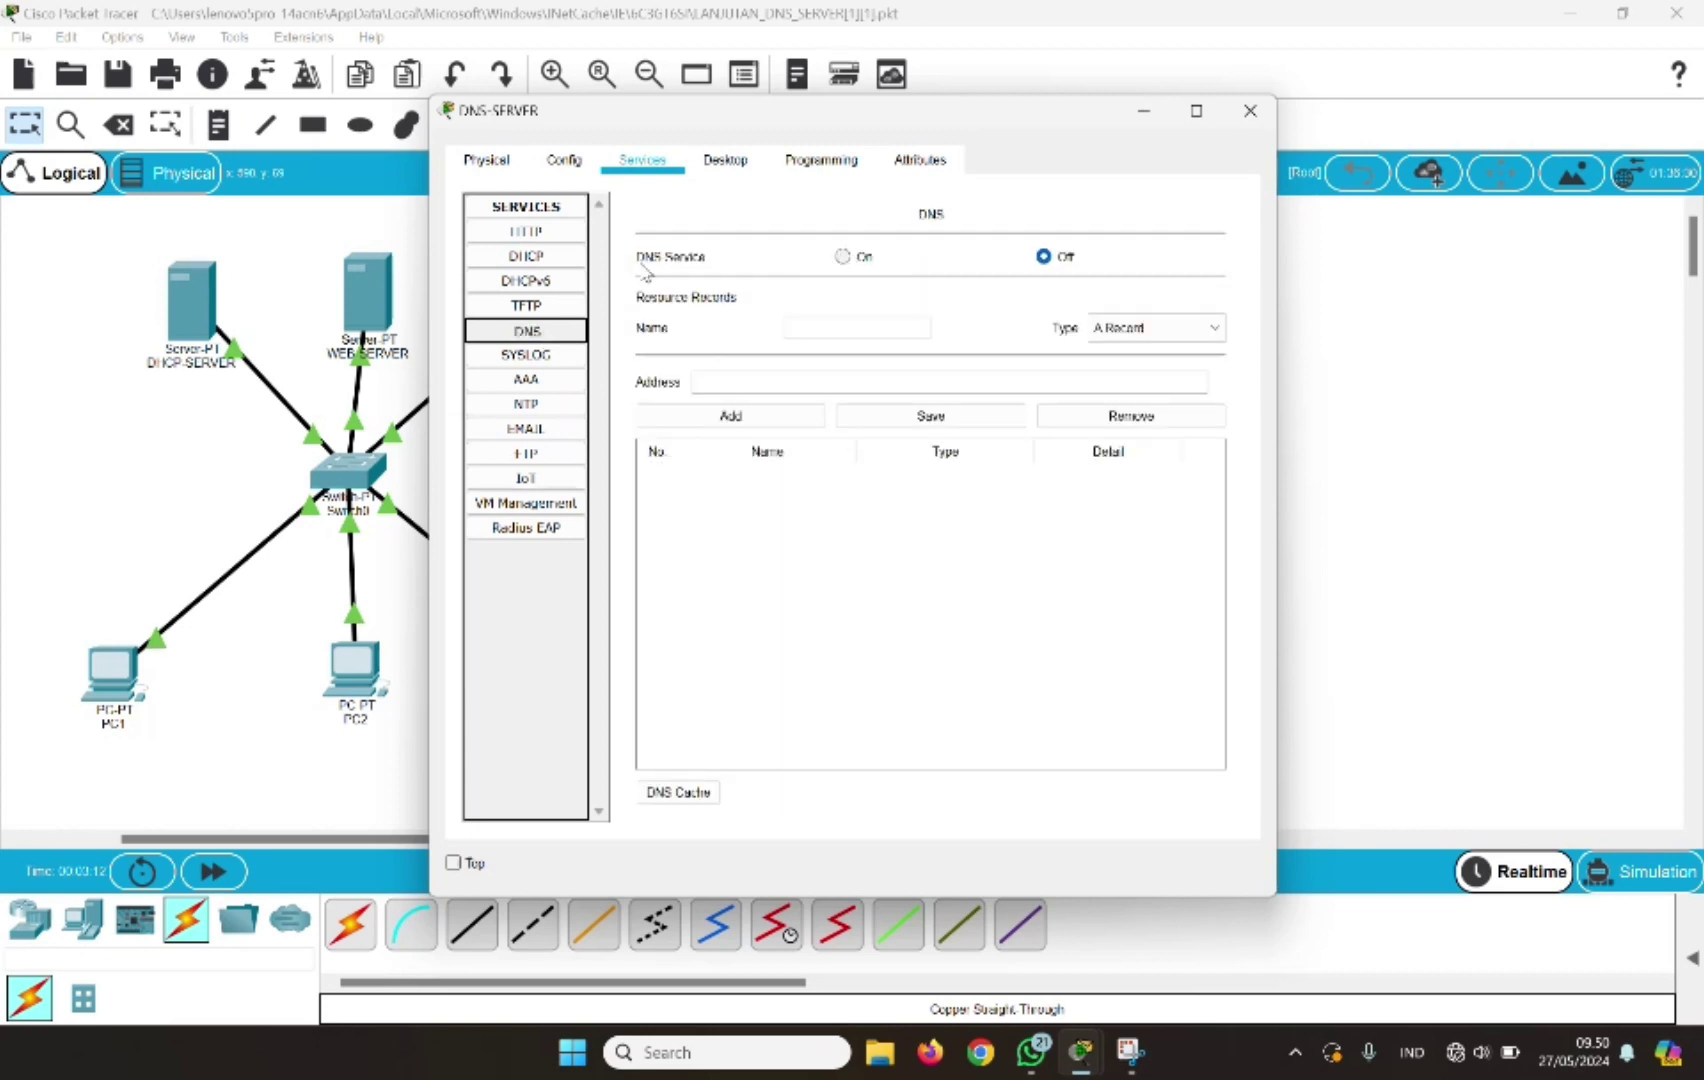
click(845, 258)
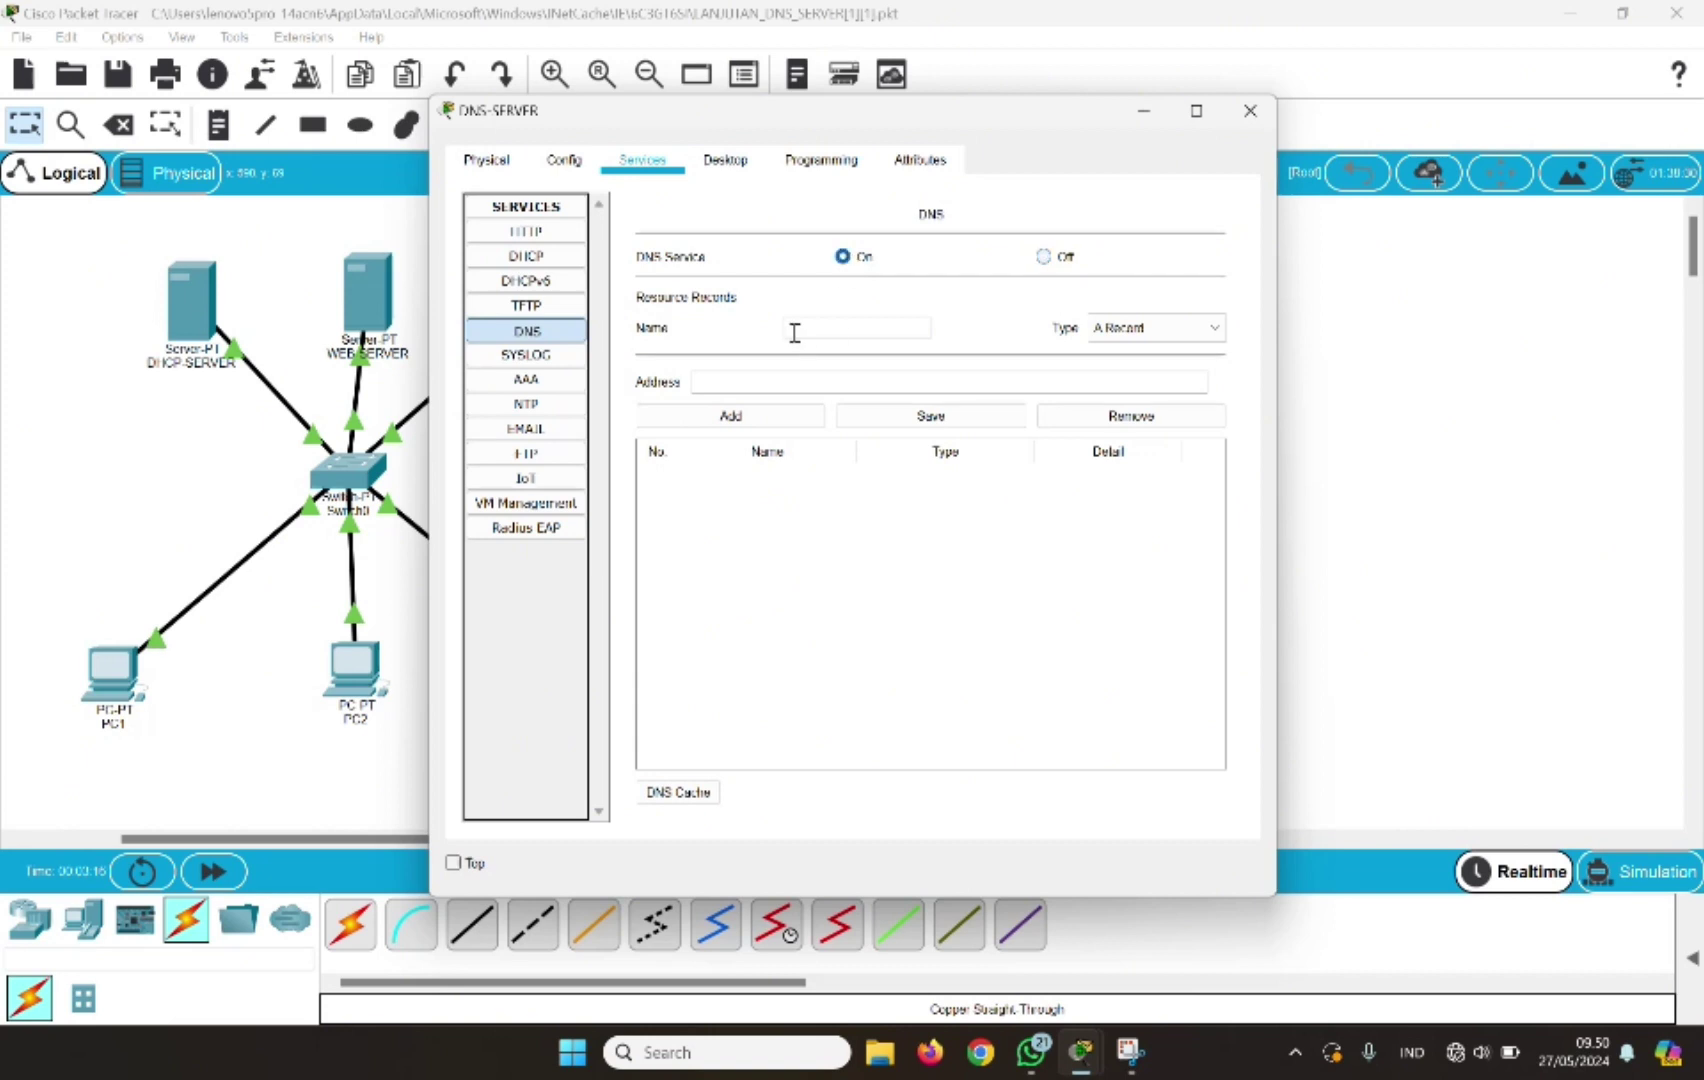
click(794, 332)
text(www)
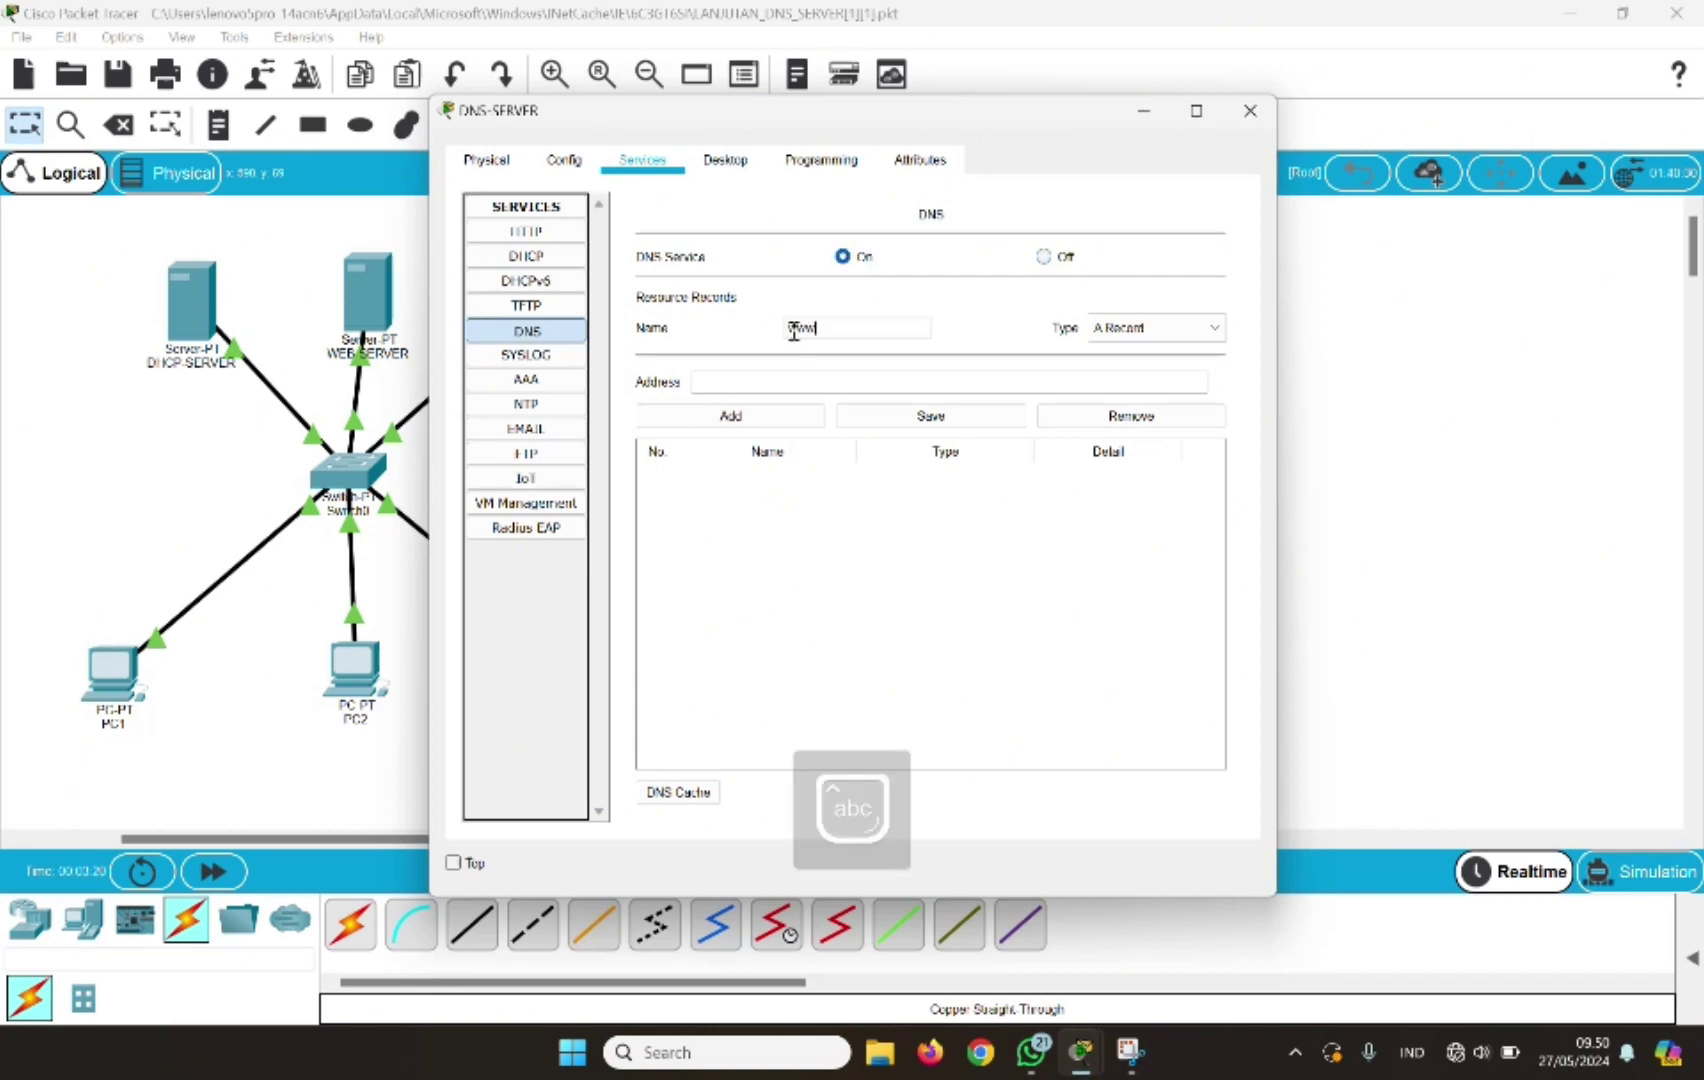
text(.c)
text(om.com)
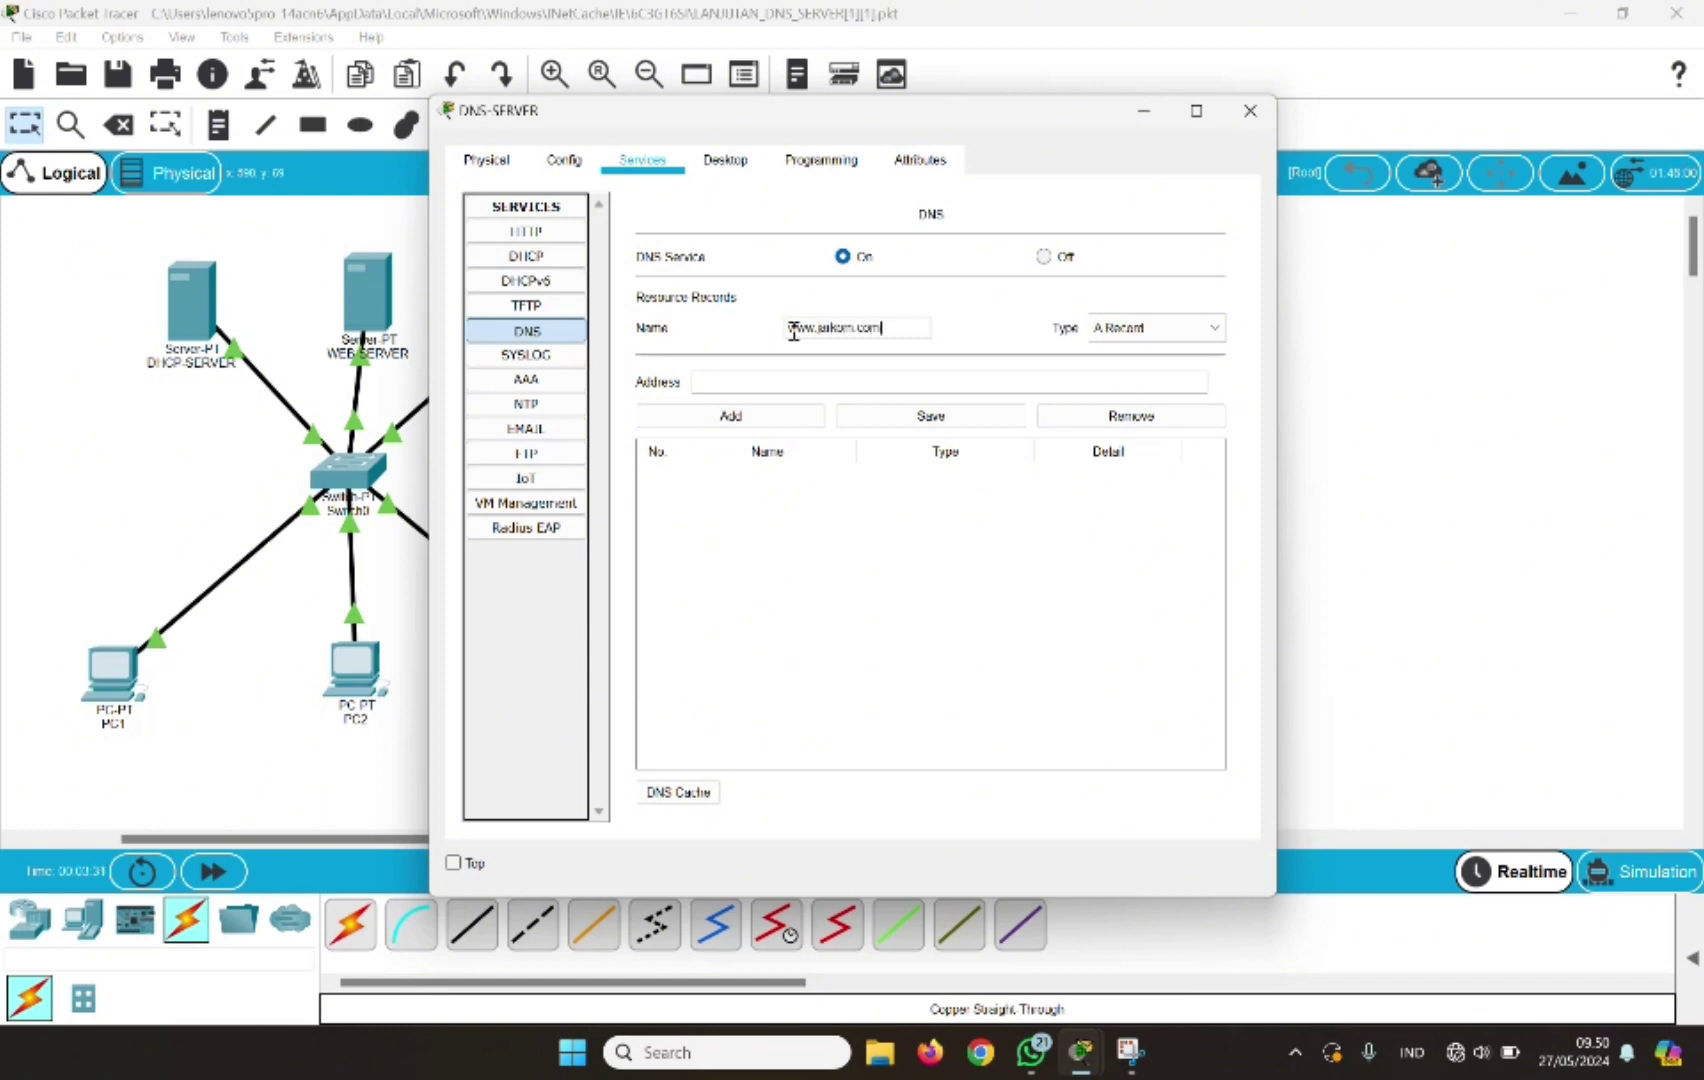
click(712, 381)
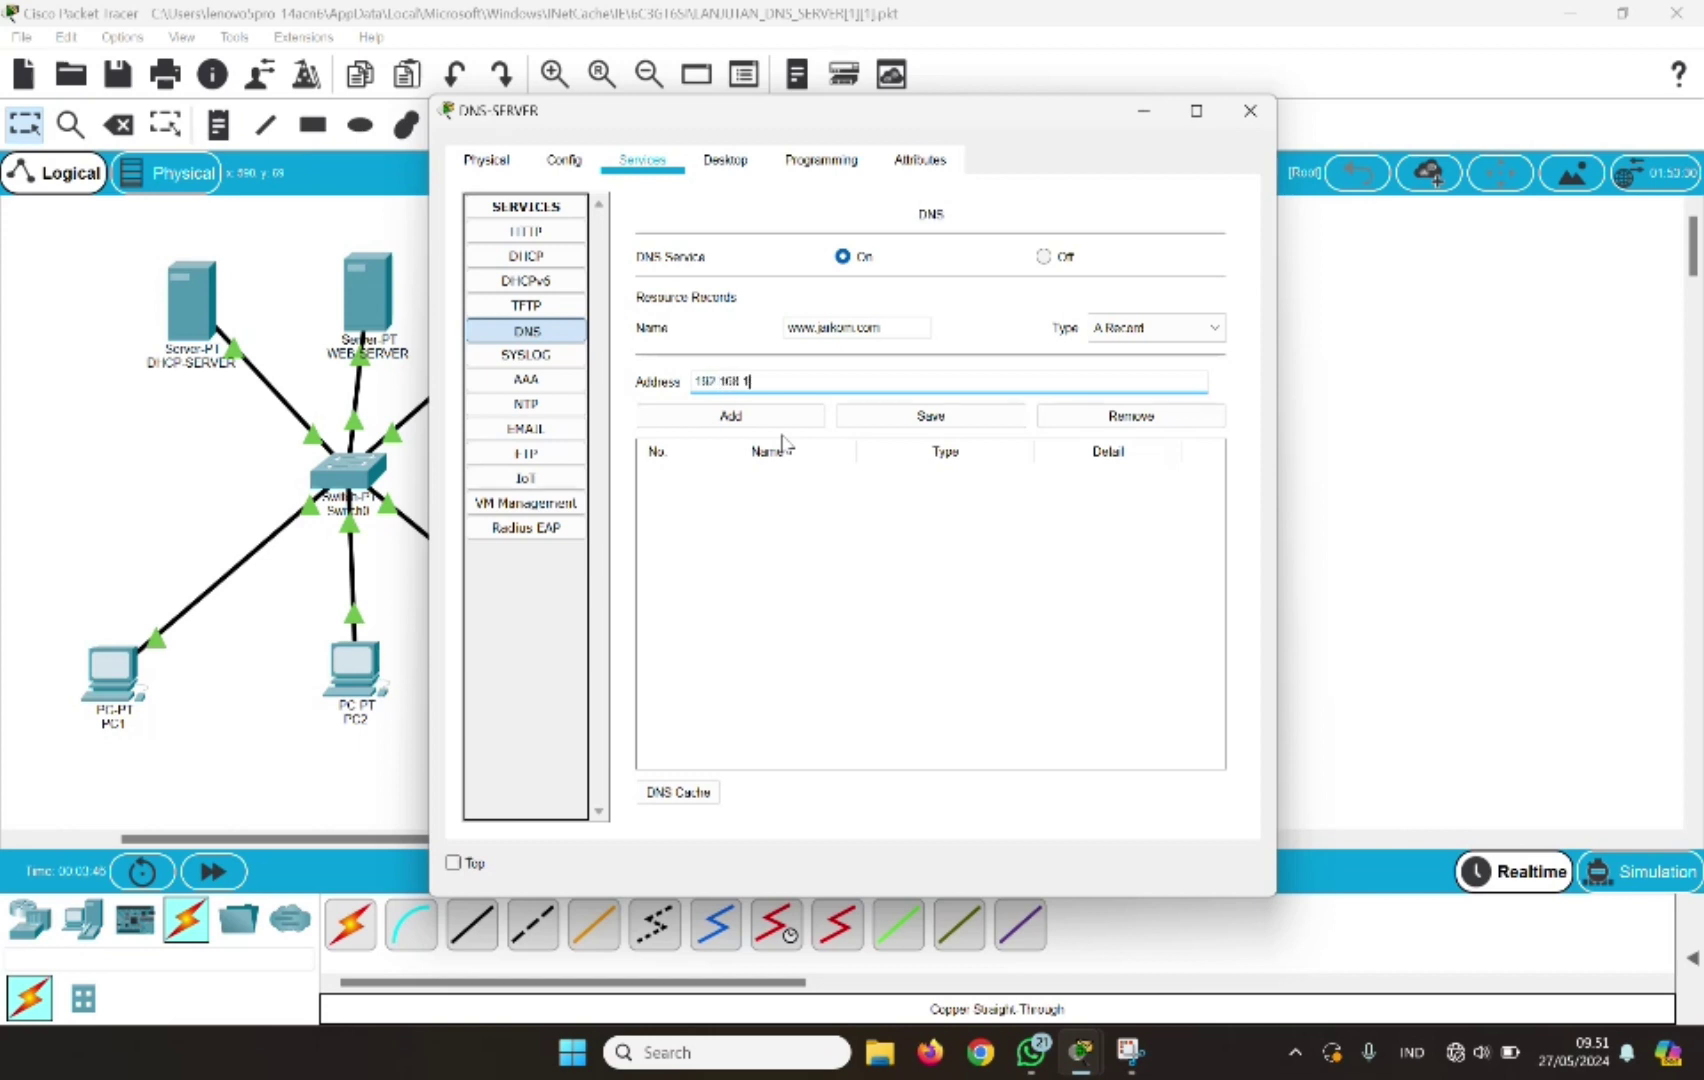
text(.110)
click(727, 30)
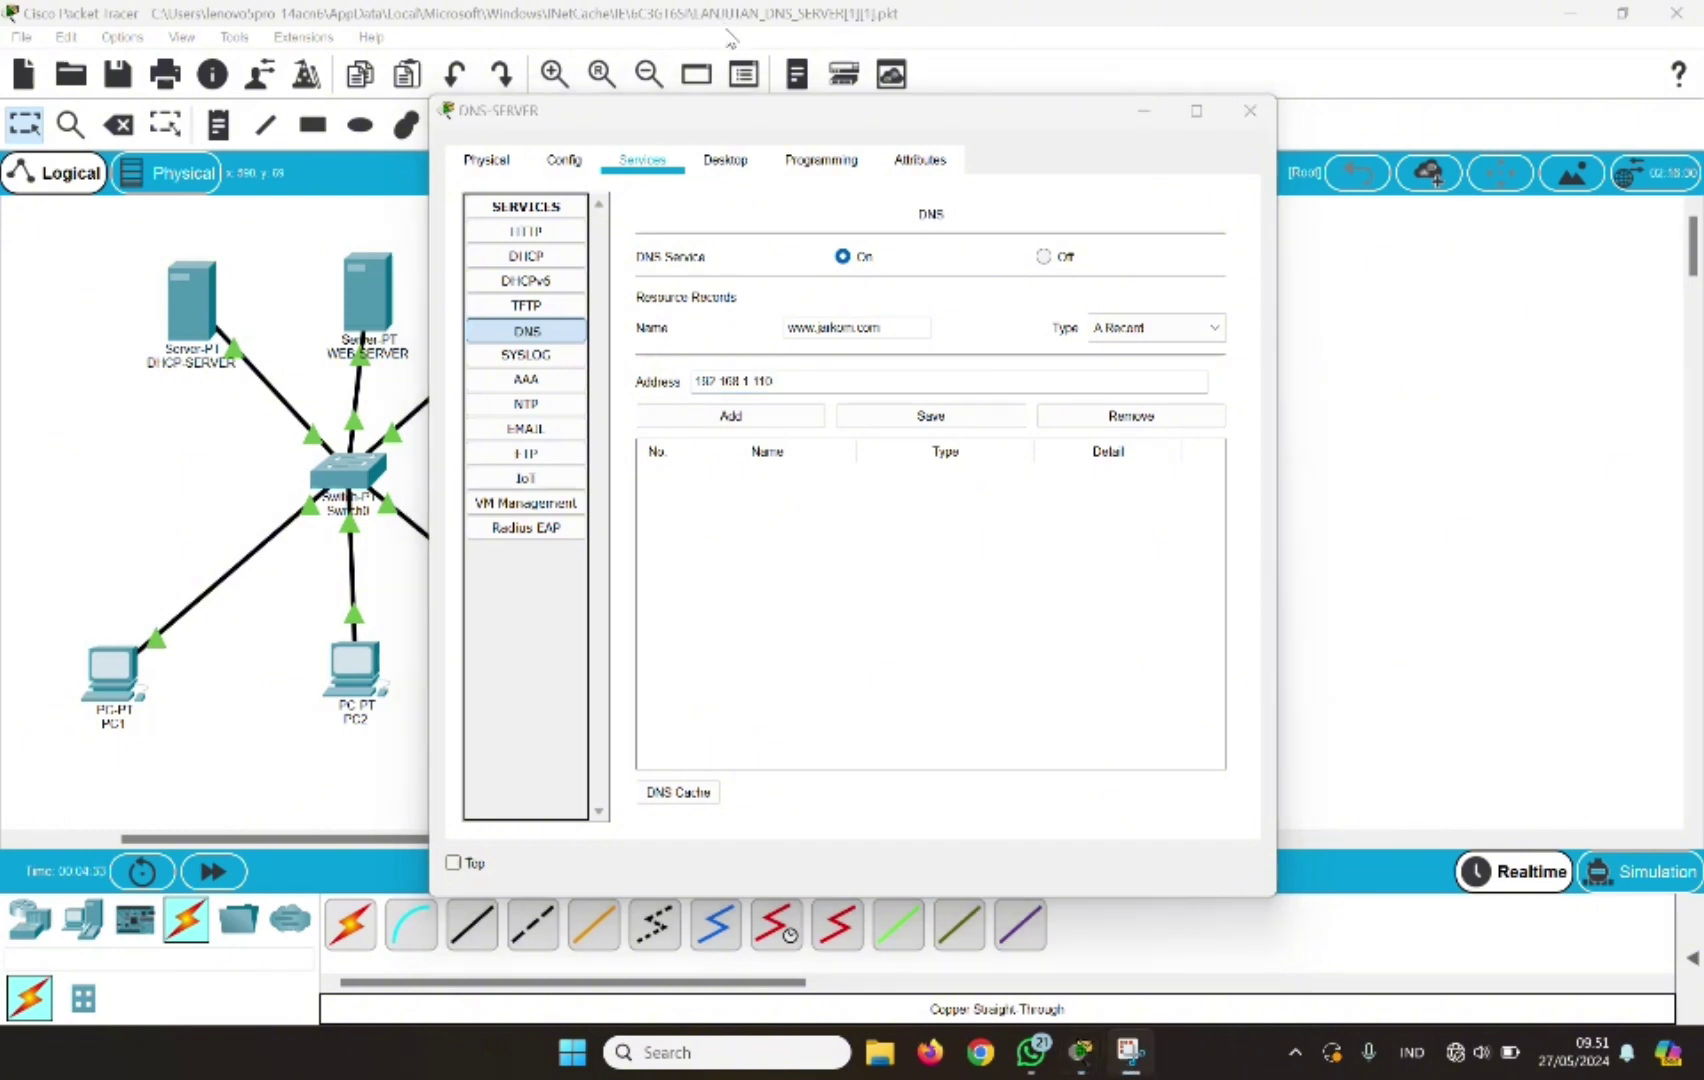
click(703, 428)
click(931, 419)
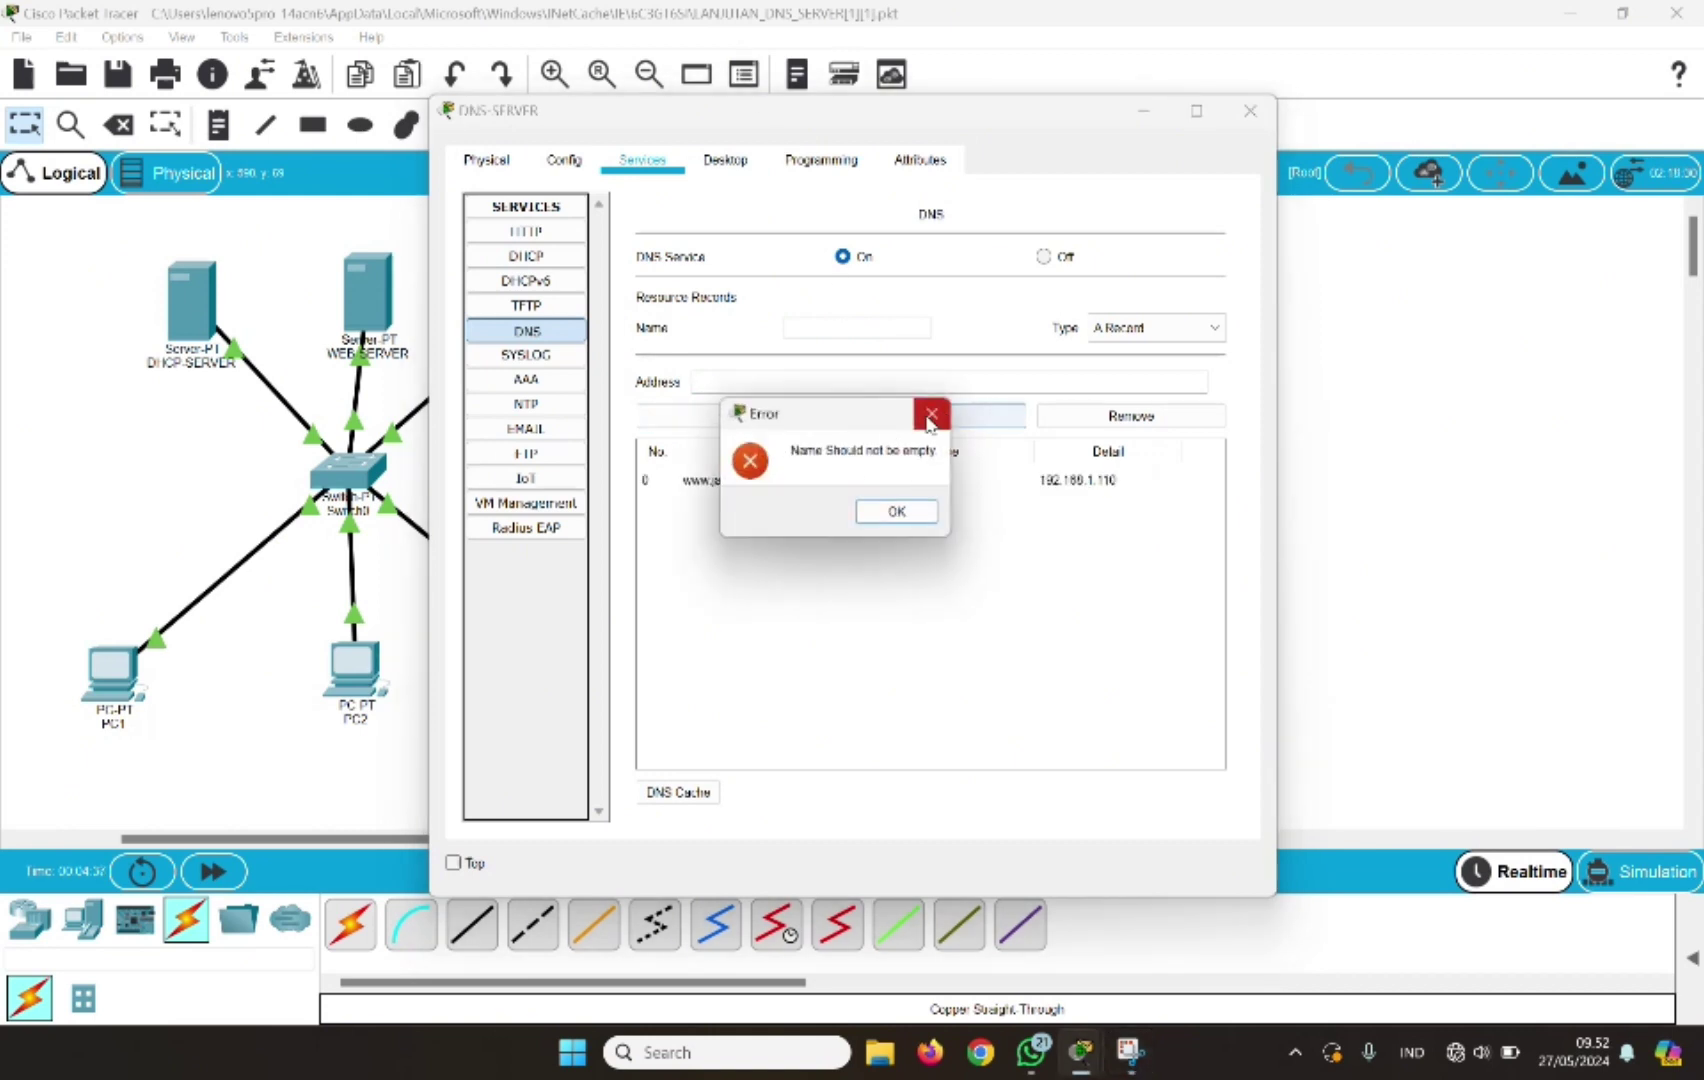
click(899, 511)
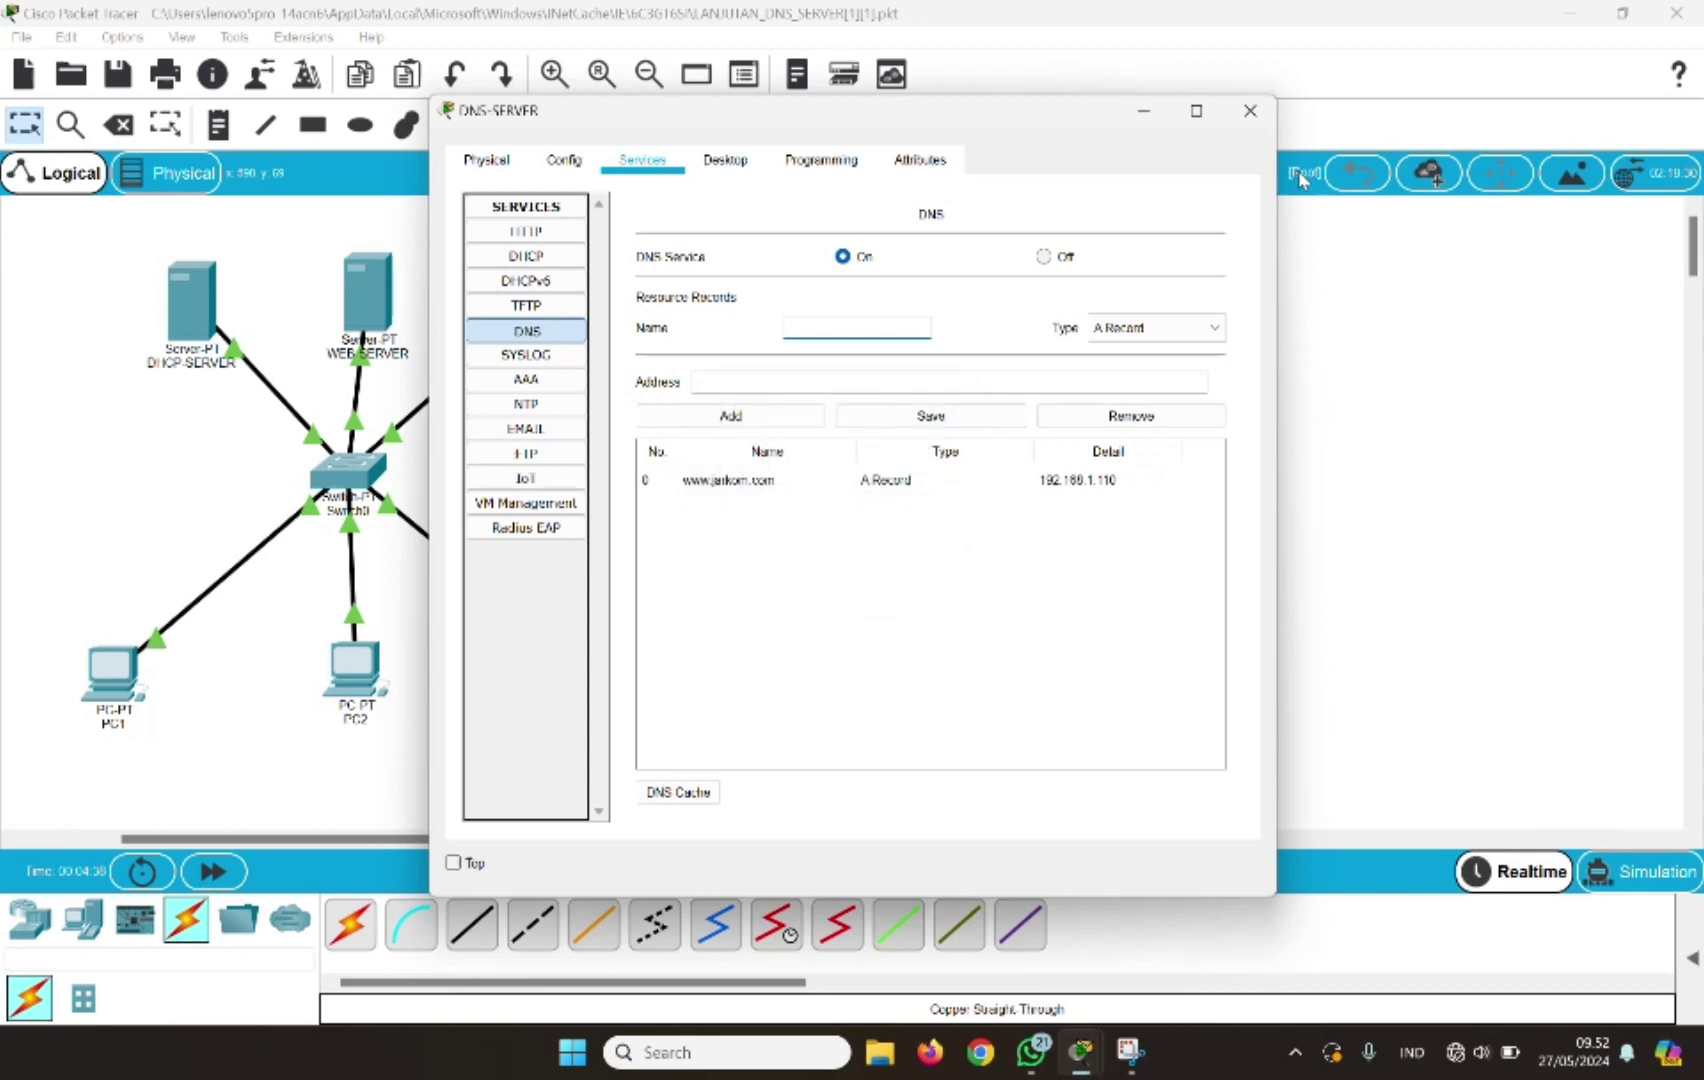
click(1250, 111)
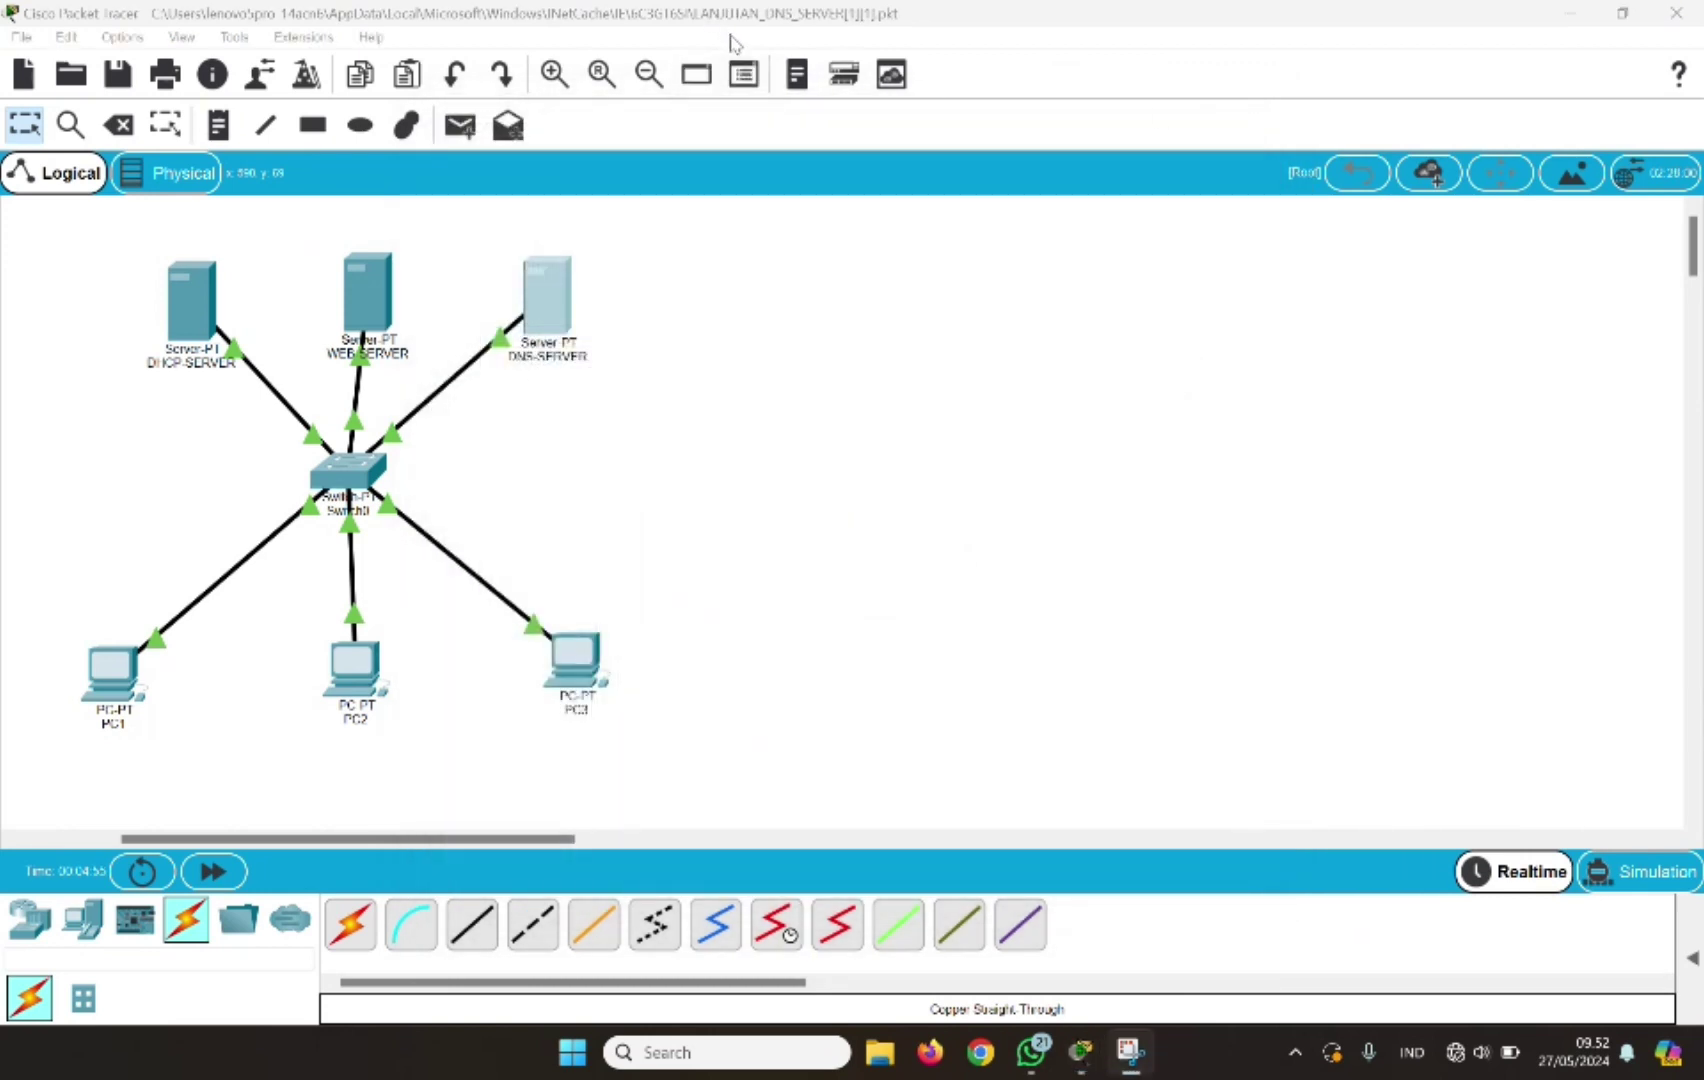
Open the DHCP-SERVER device window from the Logical workspace
click(622, 418)
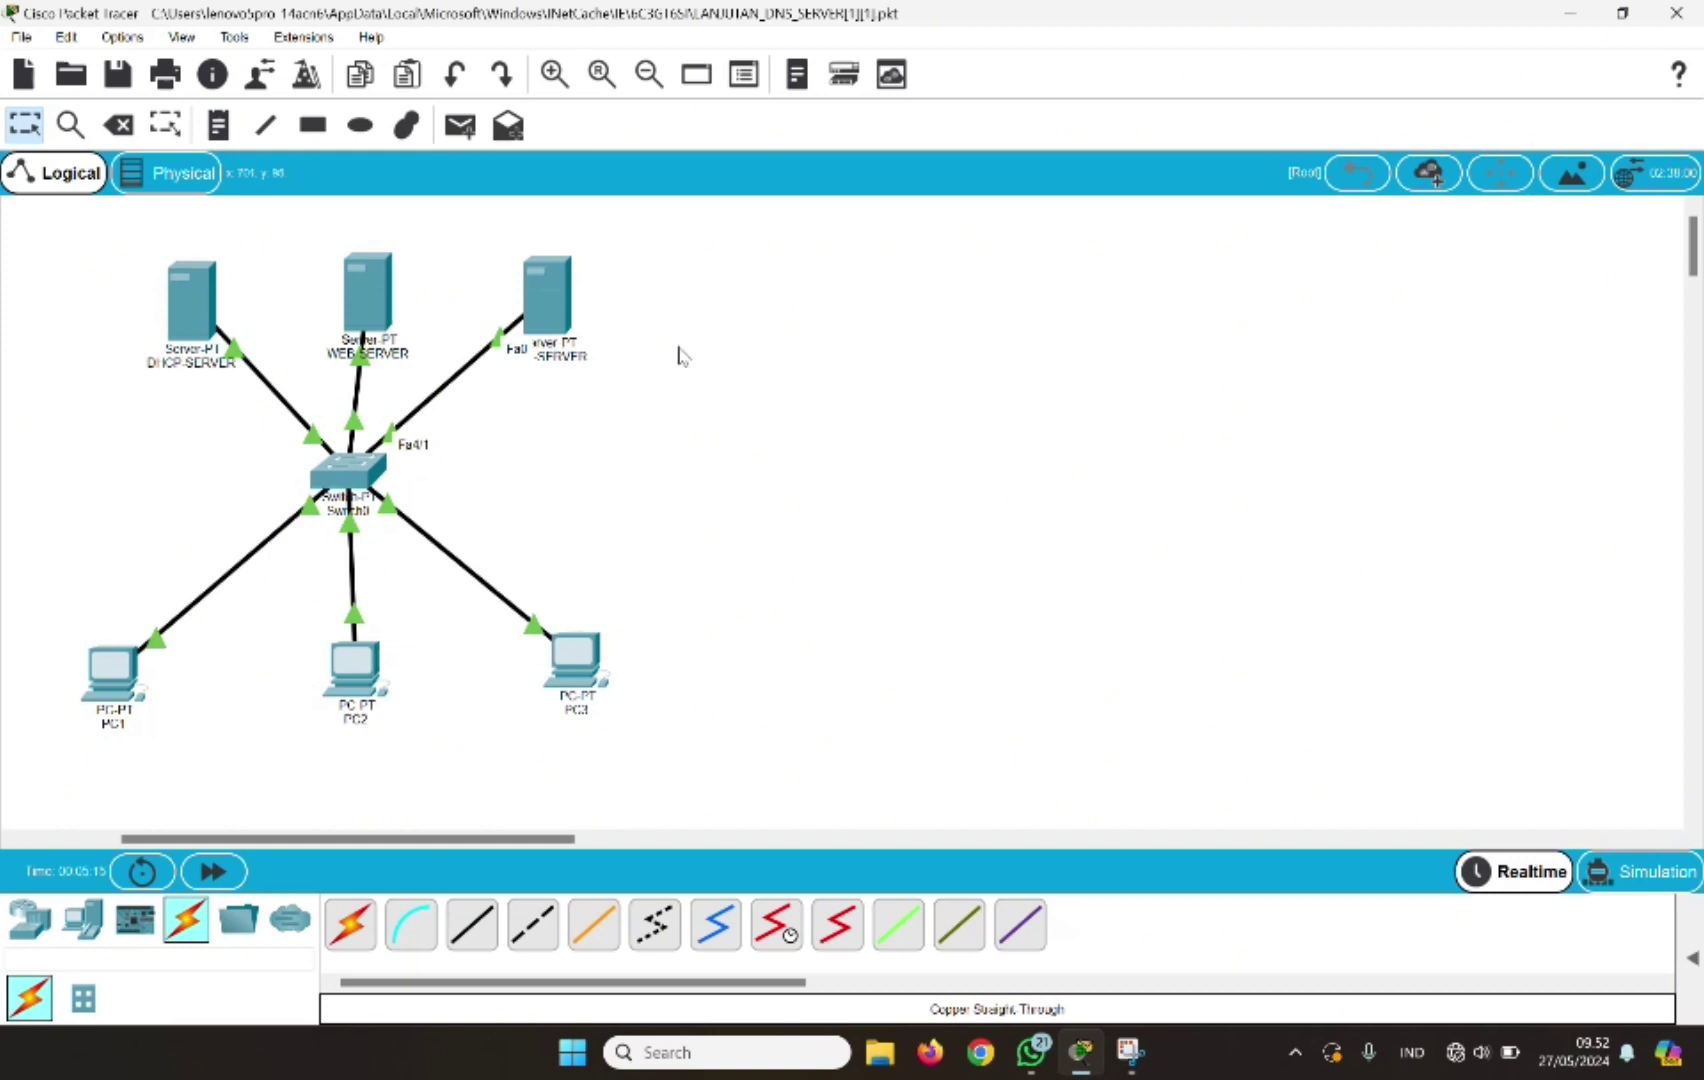
click(191, 333)
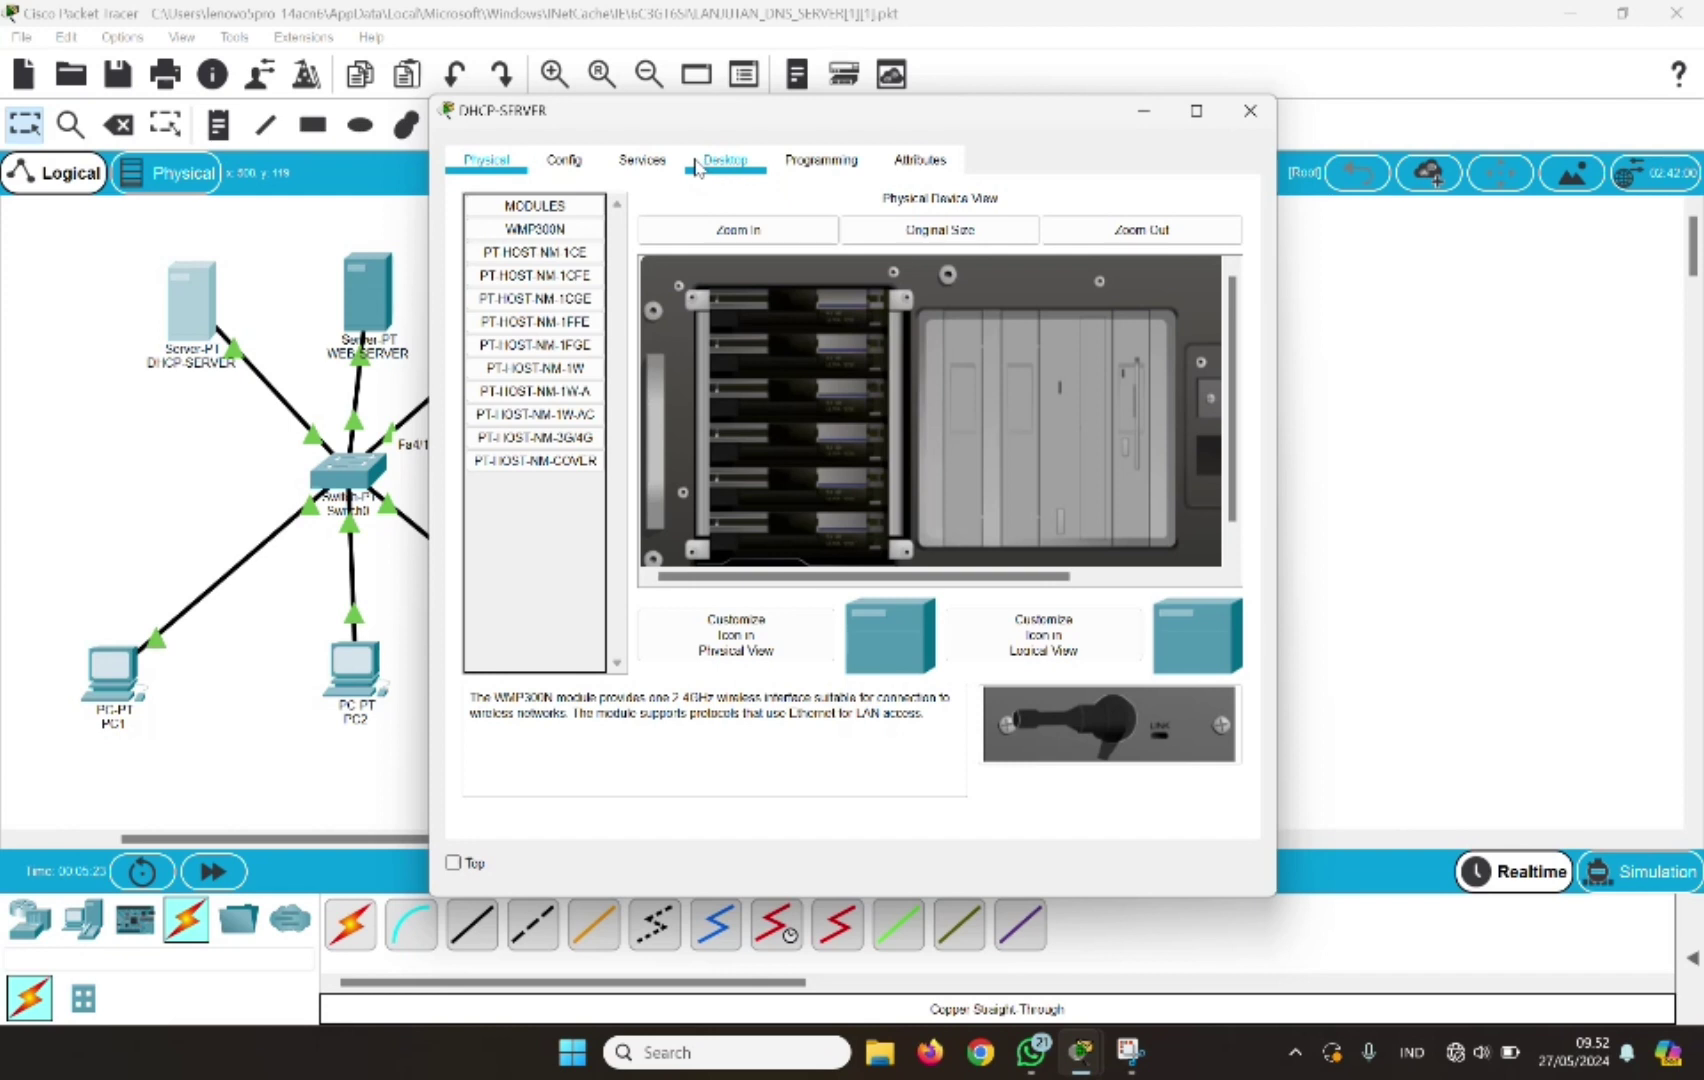
Set the DHCP serverPool's DNS server to 192.168.1.120, save it, and close the window
click(660, 168)
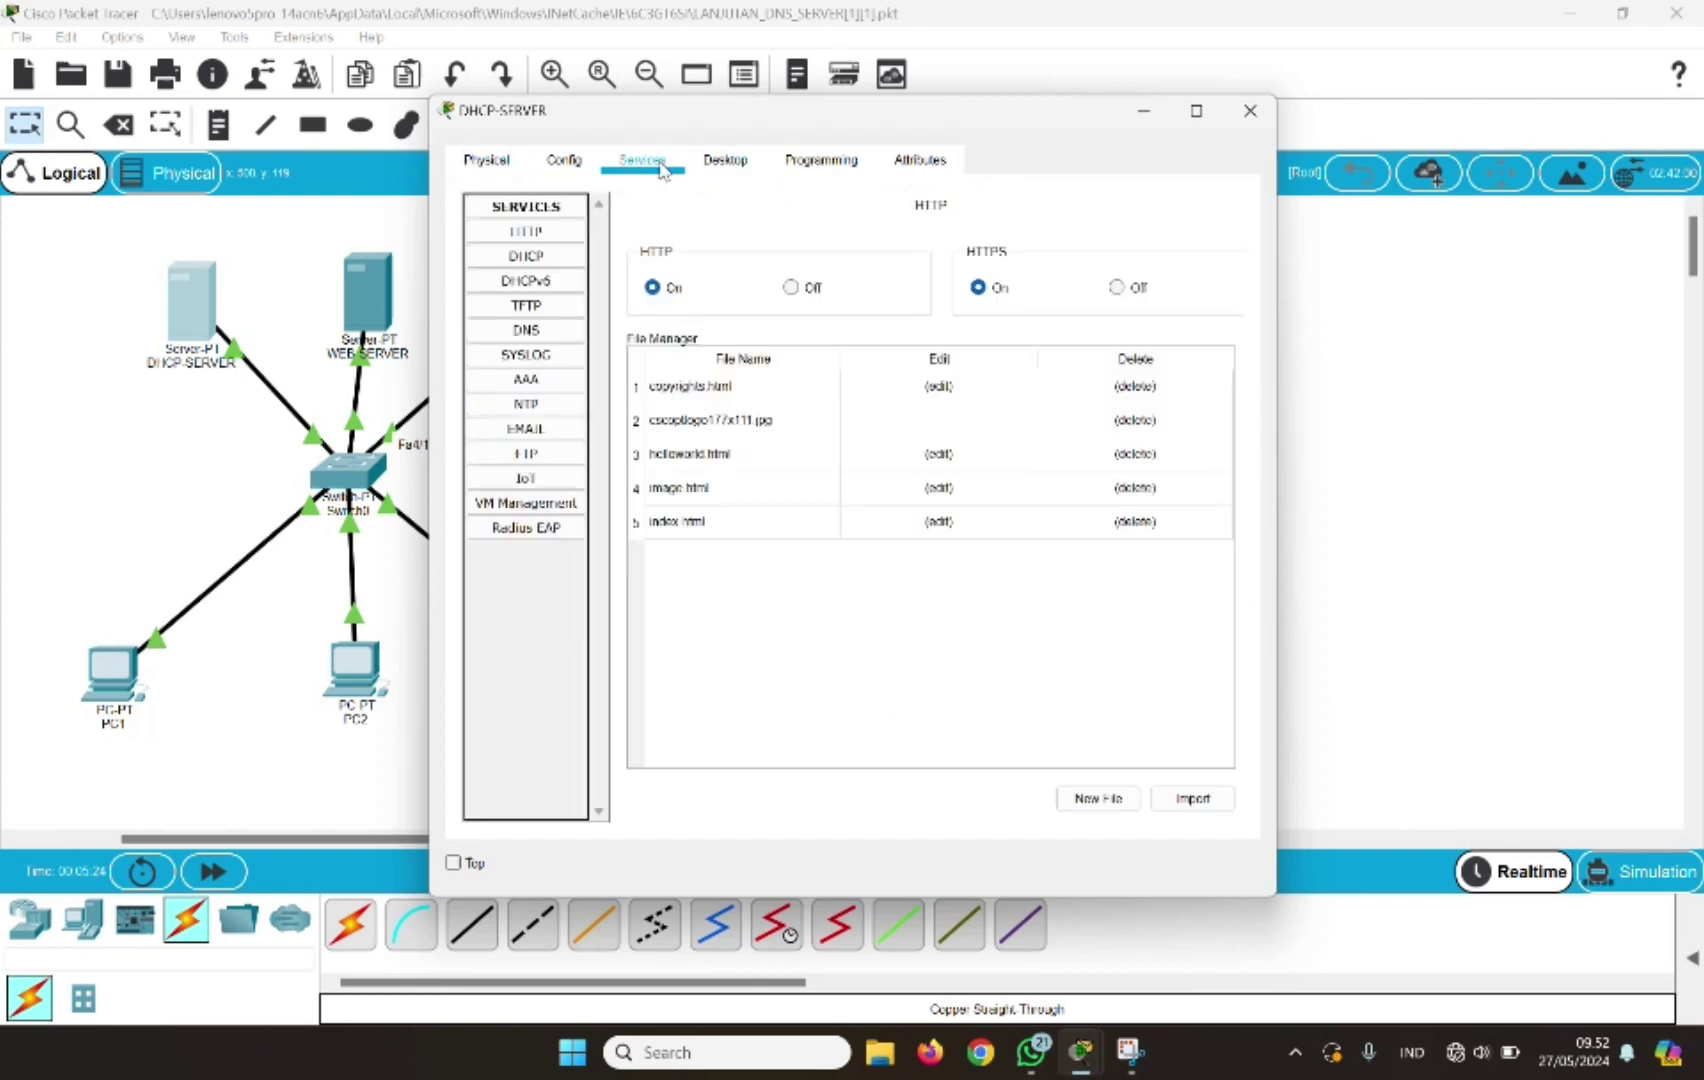
click(538, 260)
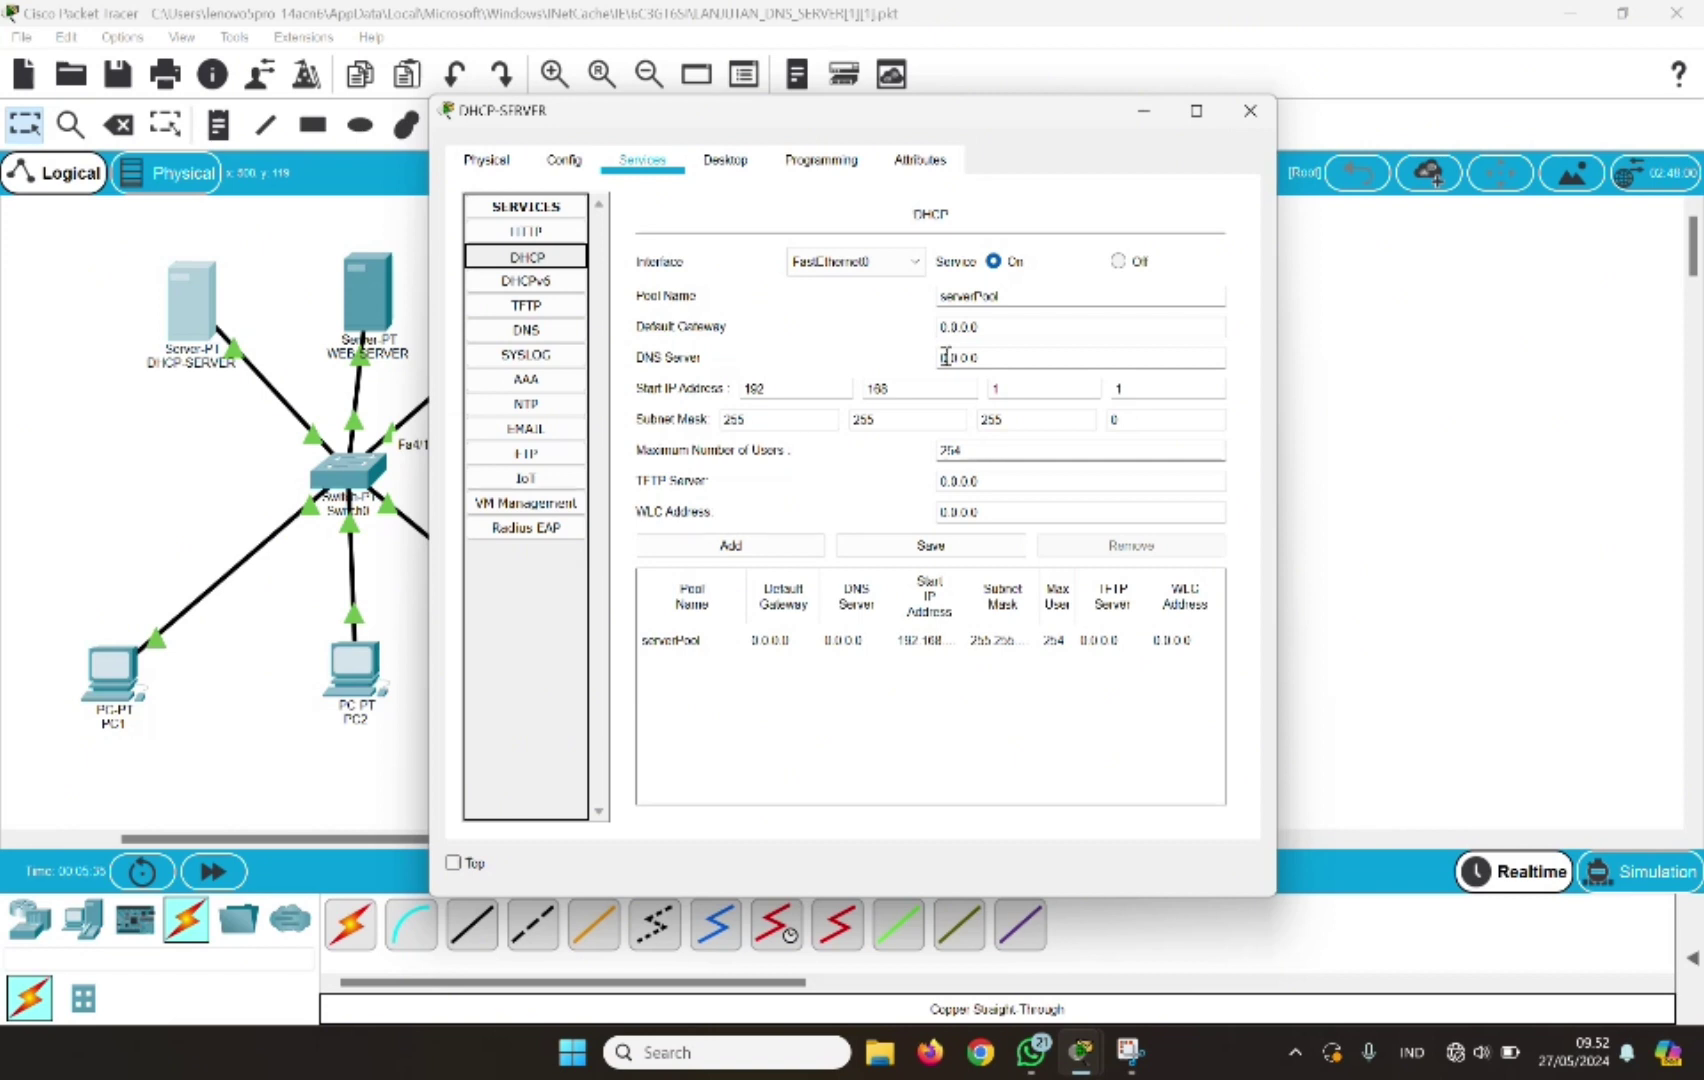
click(947, 358)
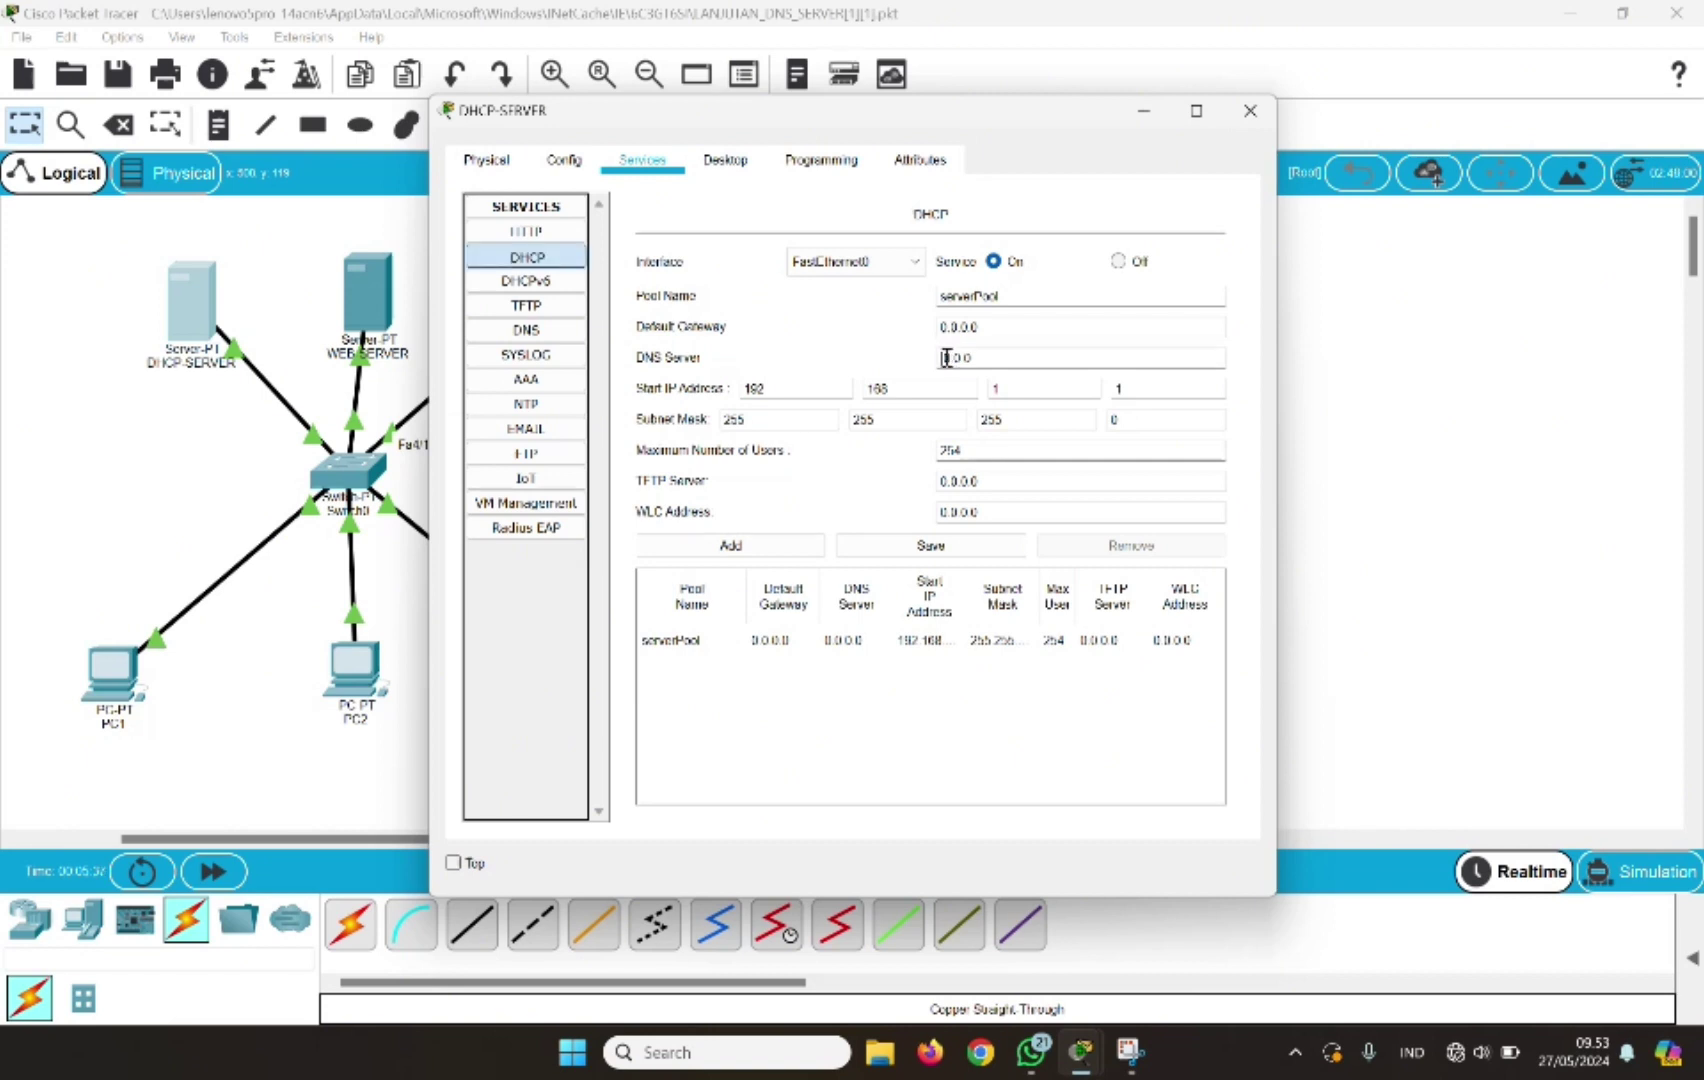
text(192.168)
key(BackSpace)
text(120)
click(960, 557)
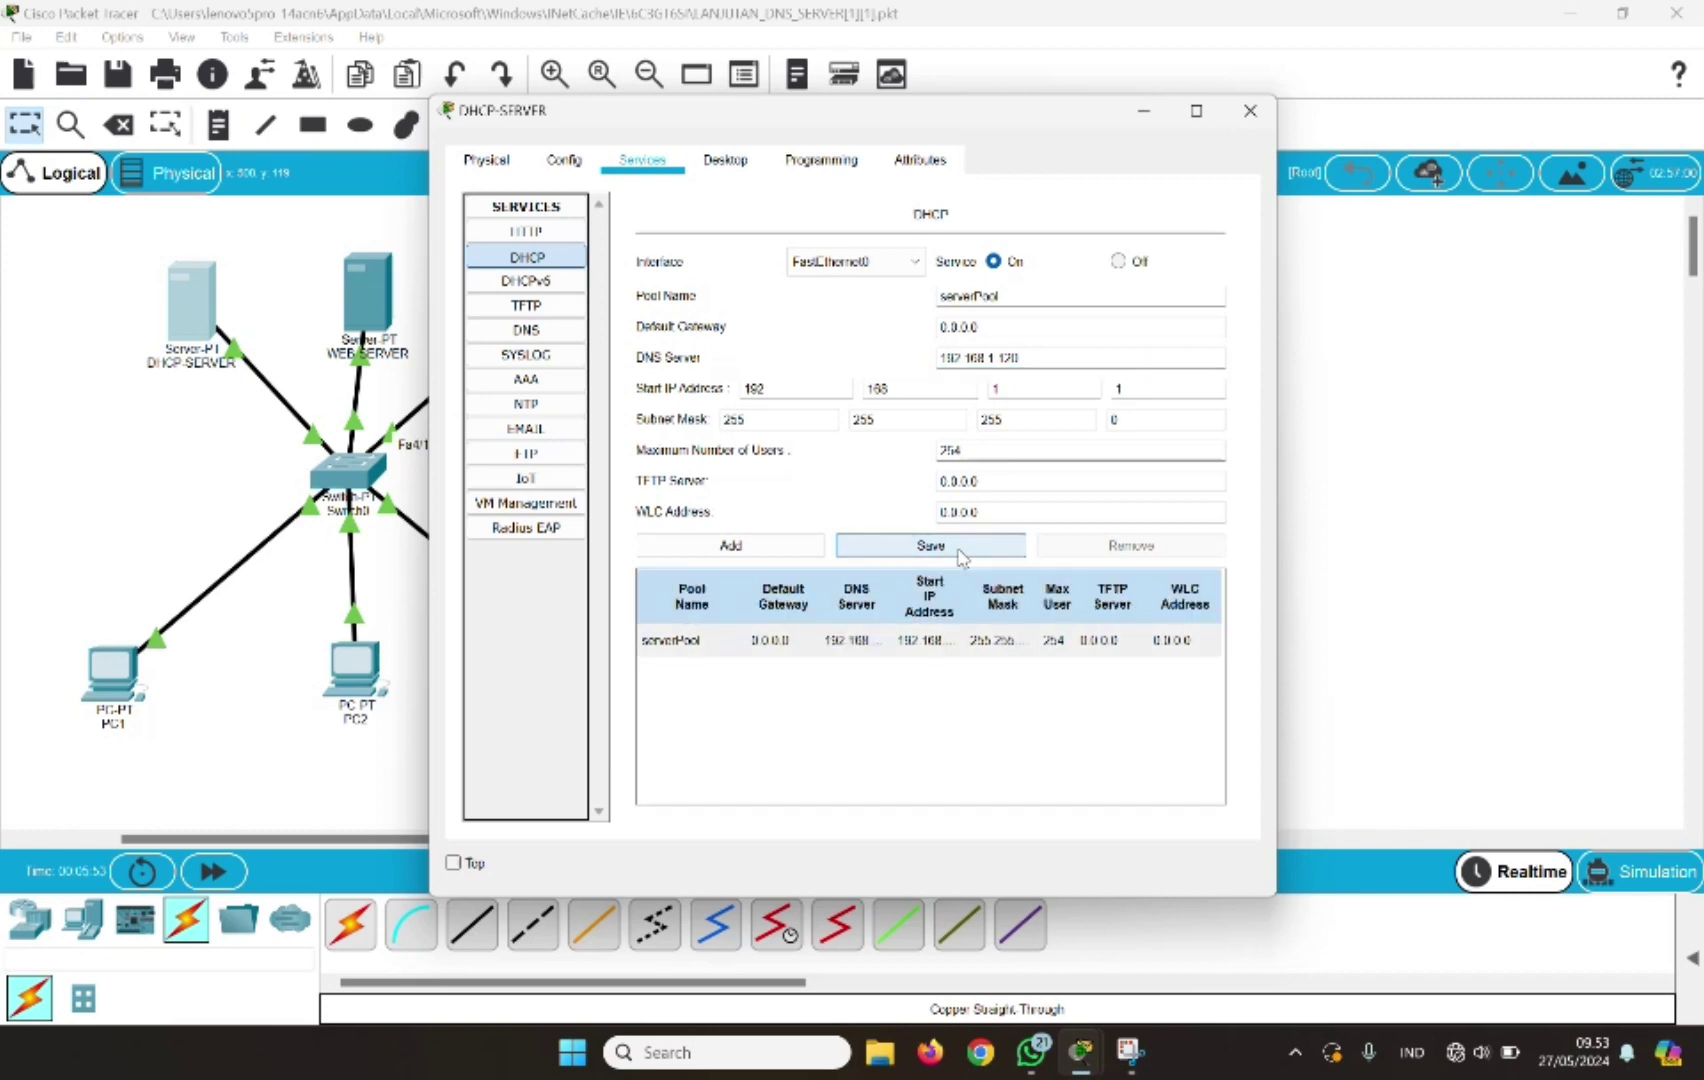
click(1262, 120)
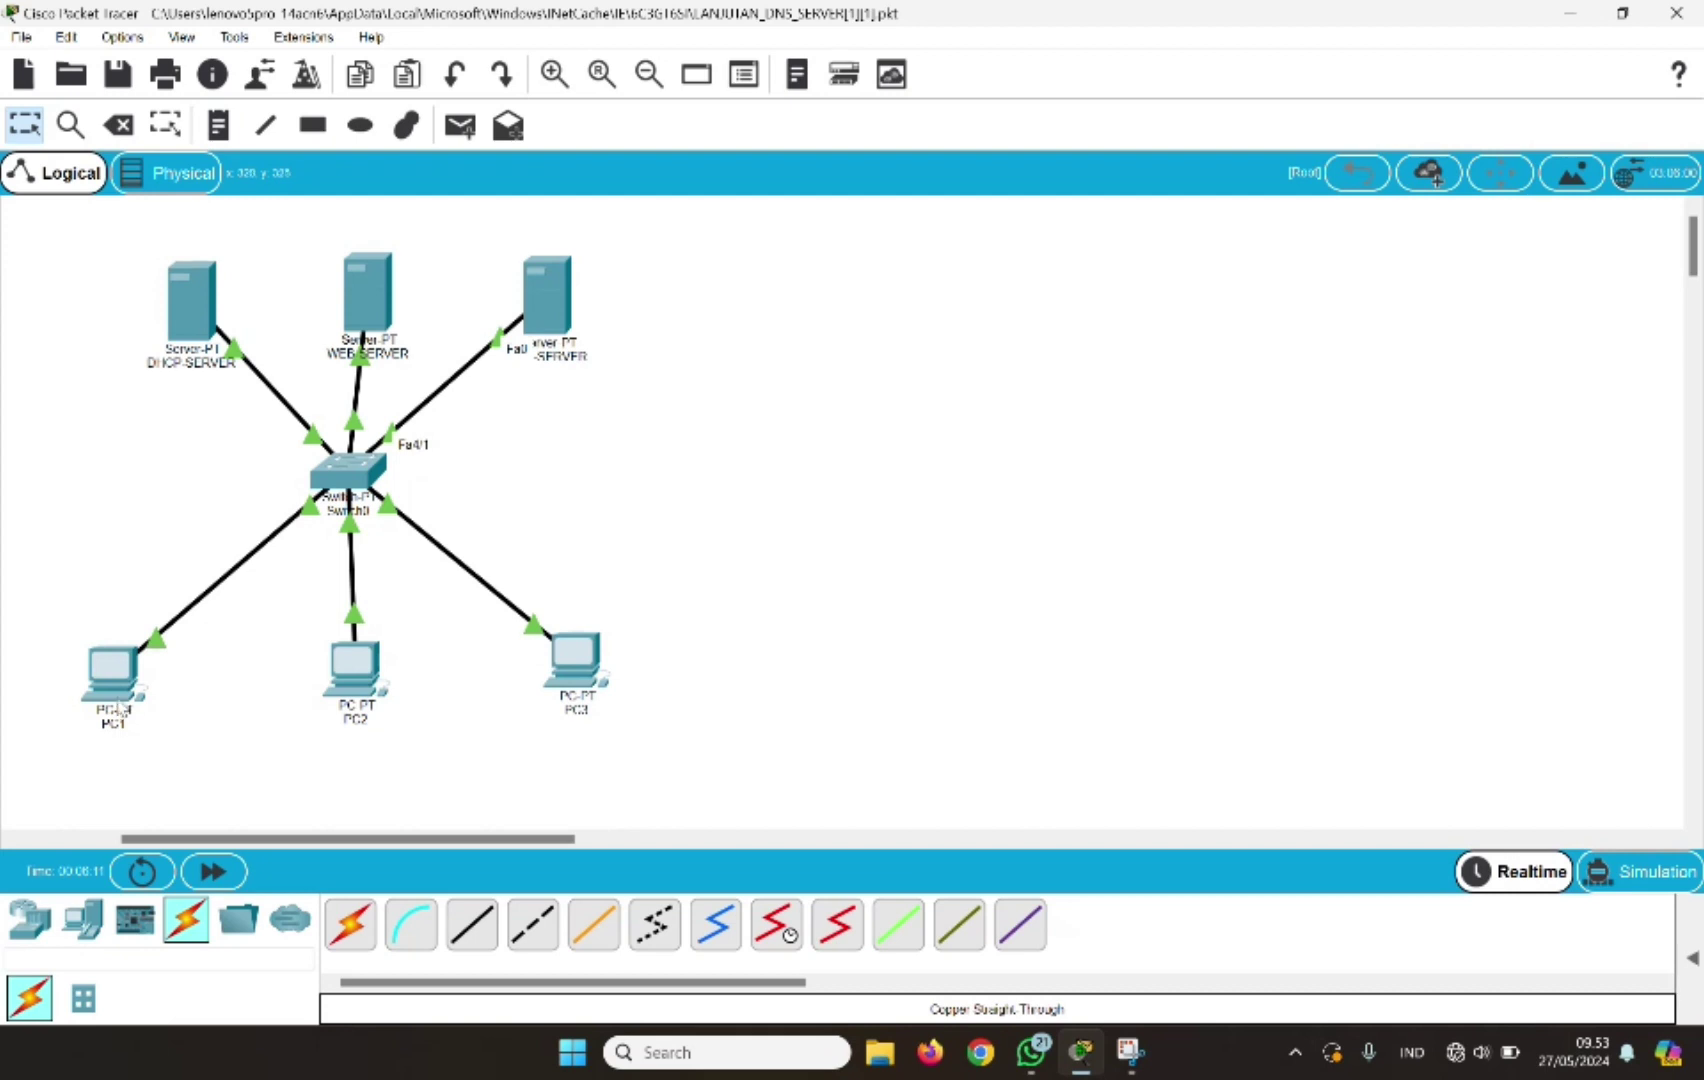
Renew PC1's DHCP lease so it gets 192.168.1.3 with DNS server 192.168.1.120
click(112, 675)
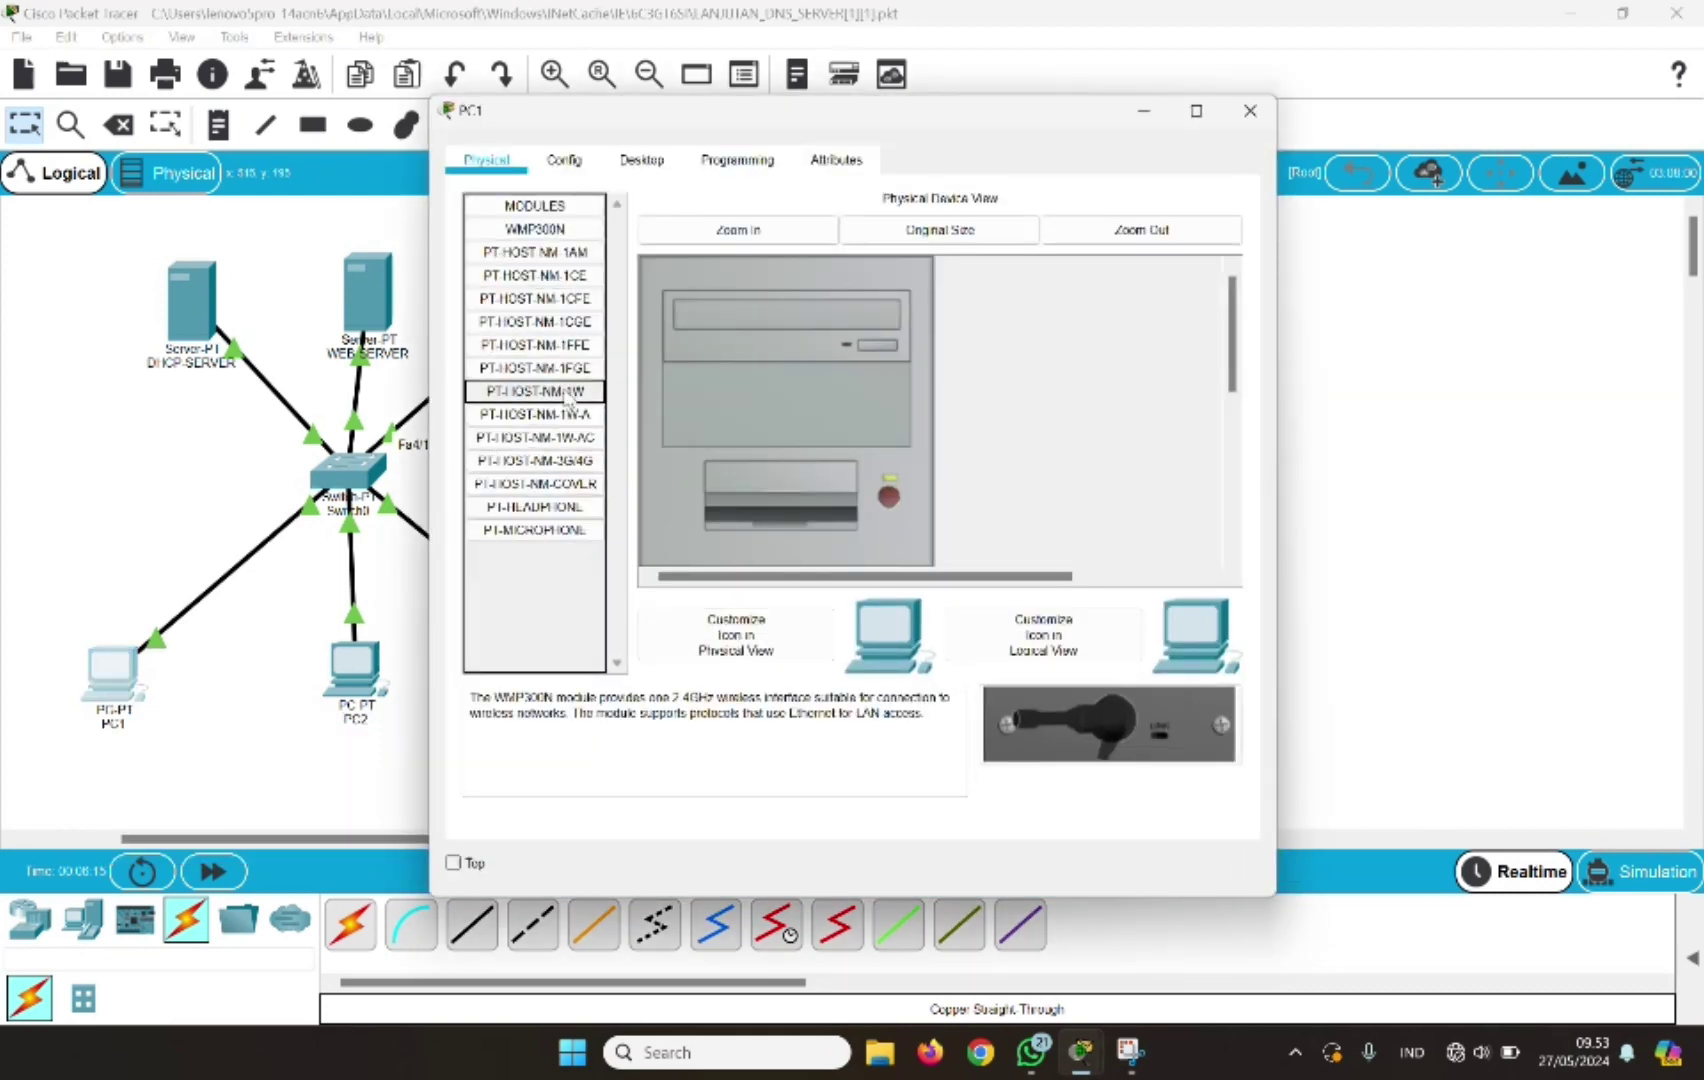
click(643, 163)
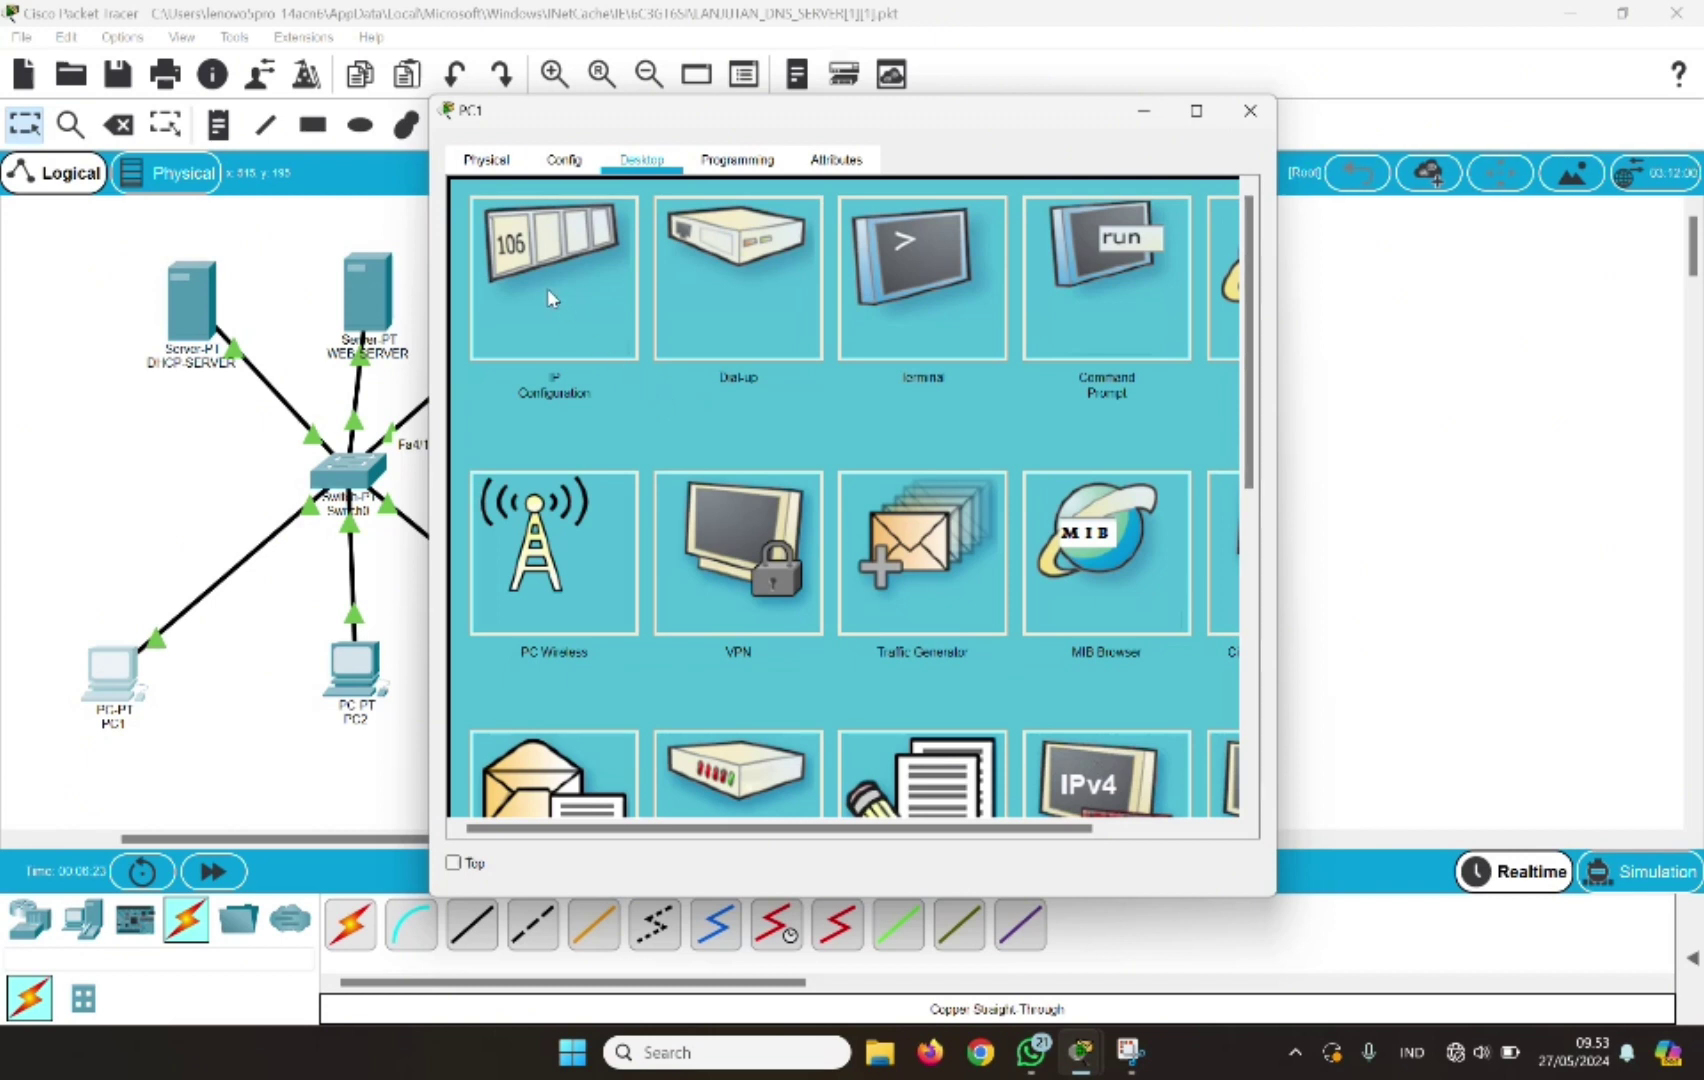
click(606, 302)
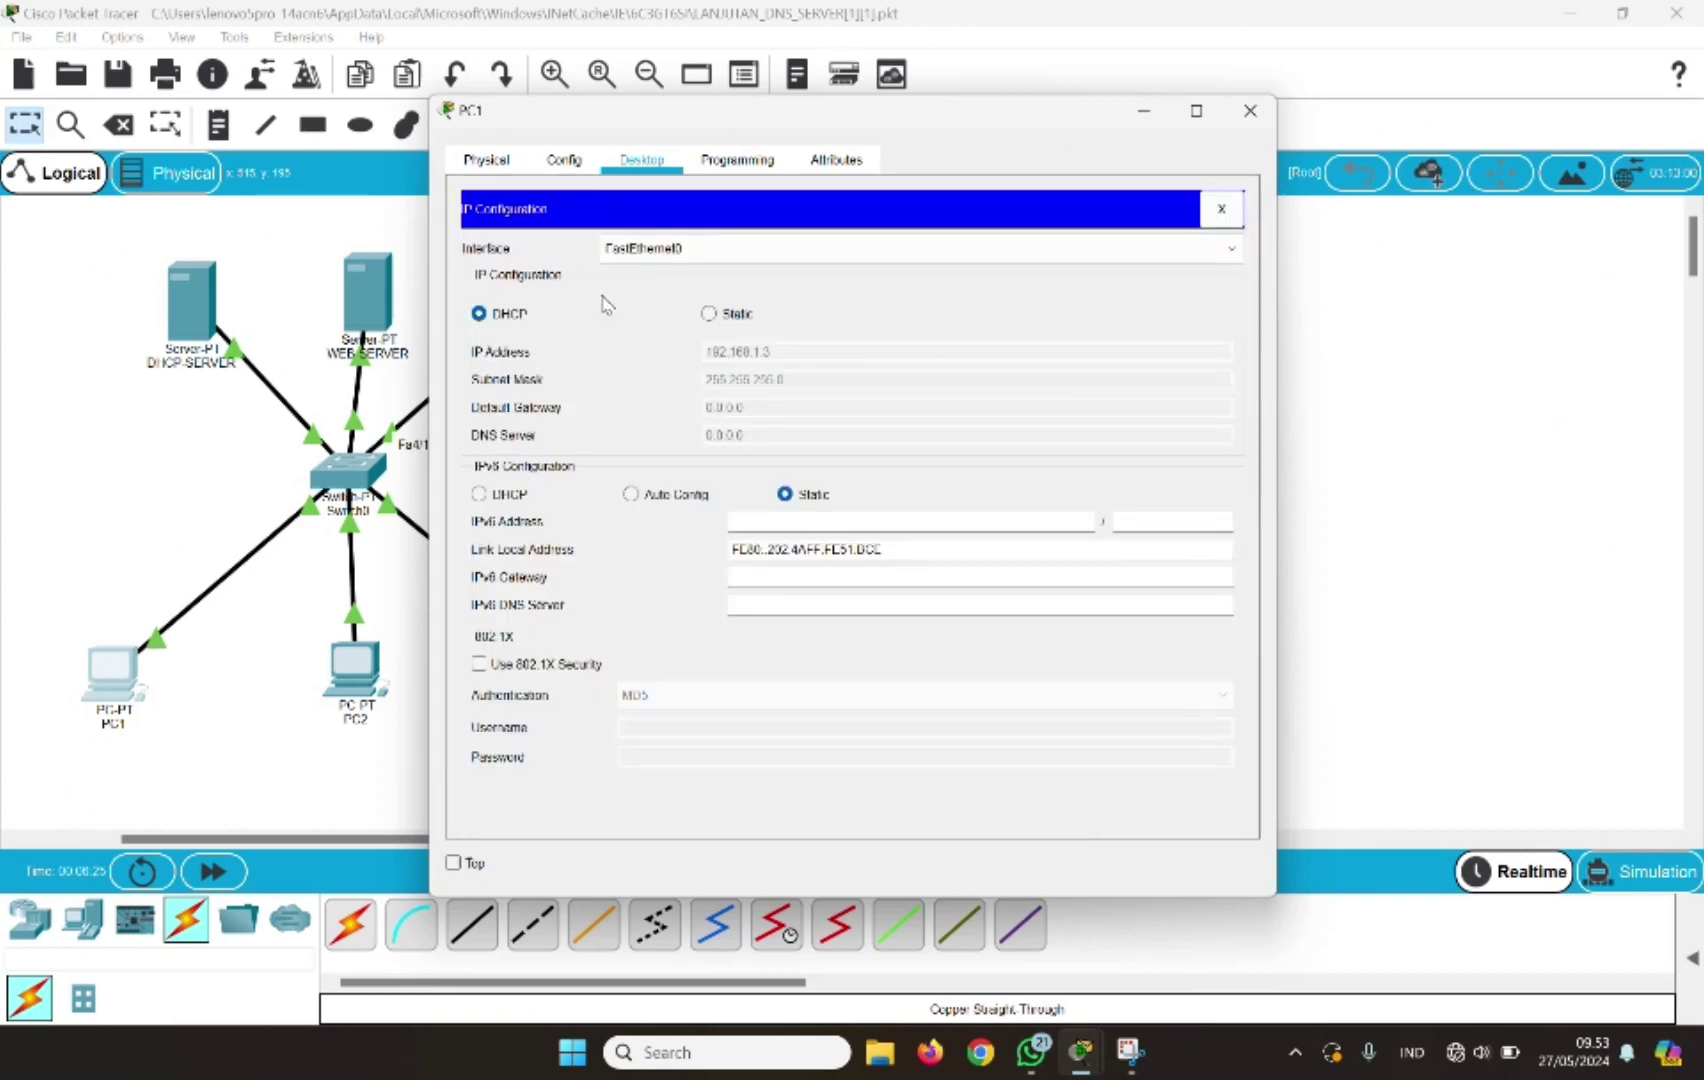
click(709, 314)
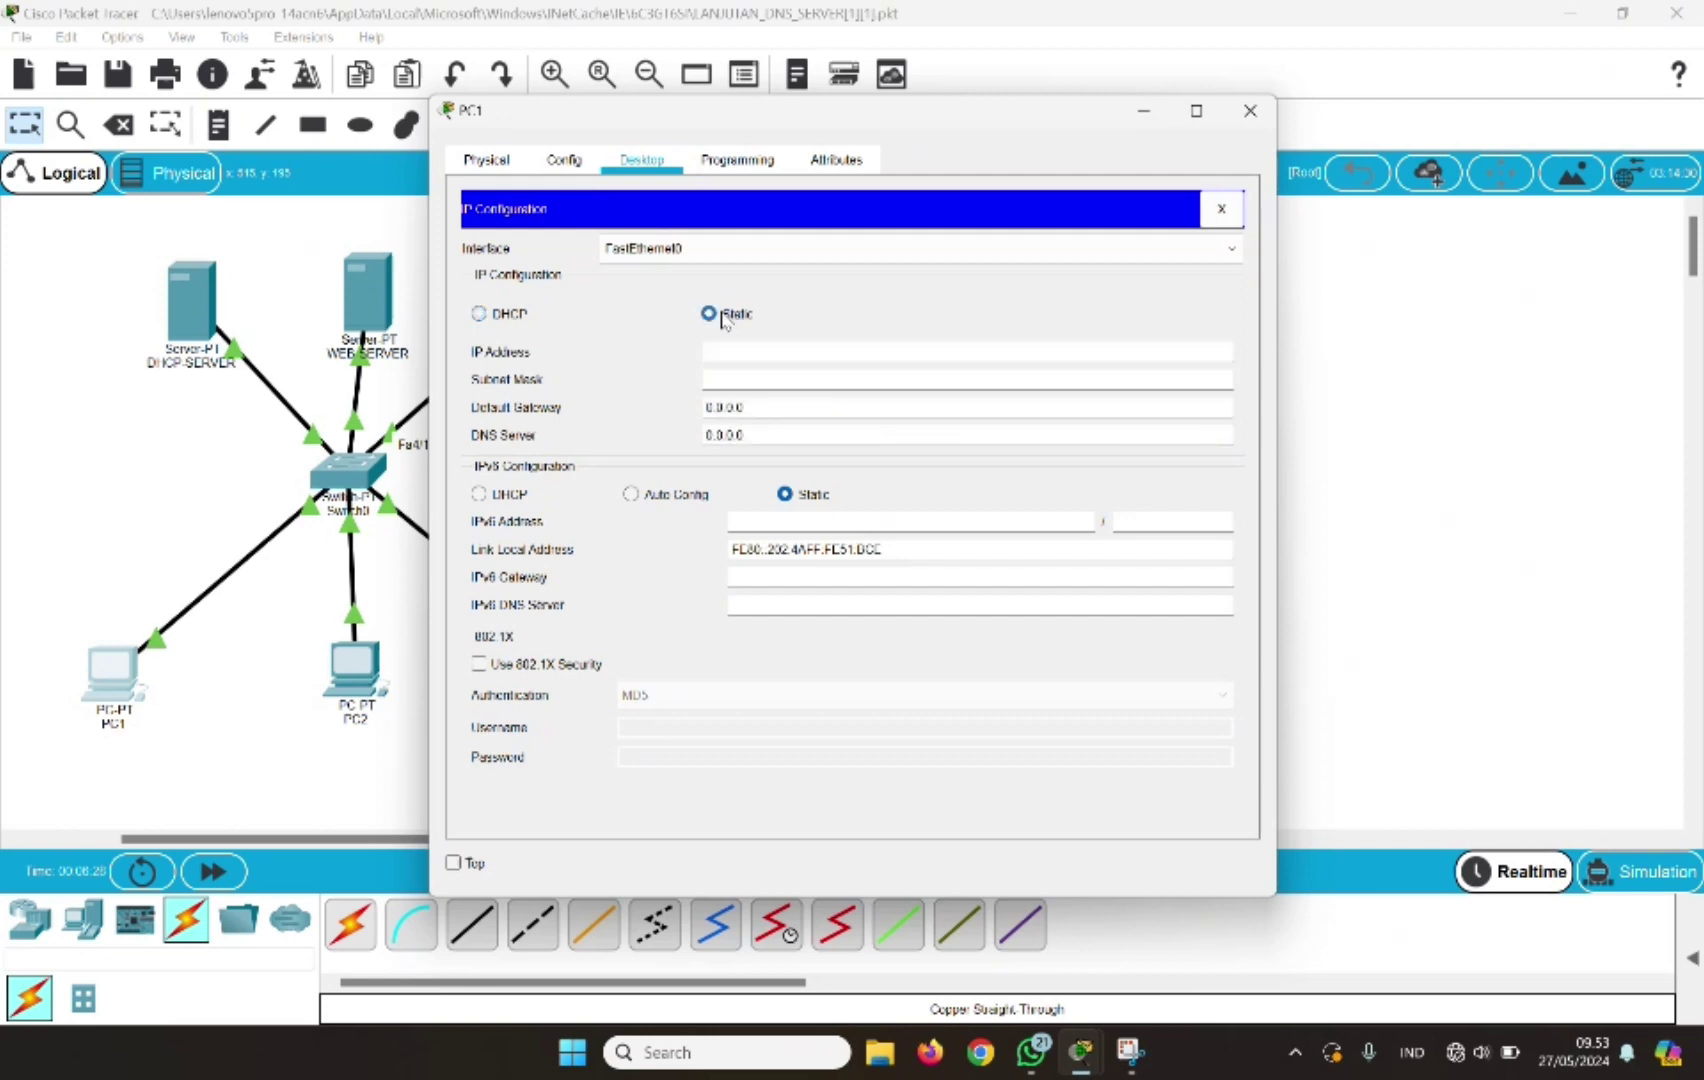
click(493, 315)
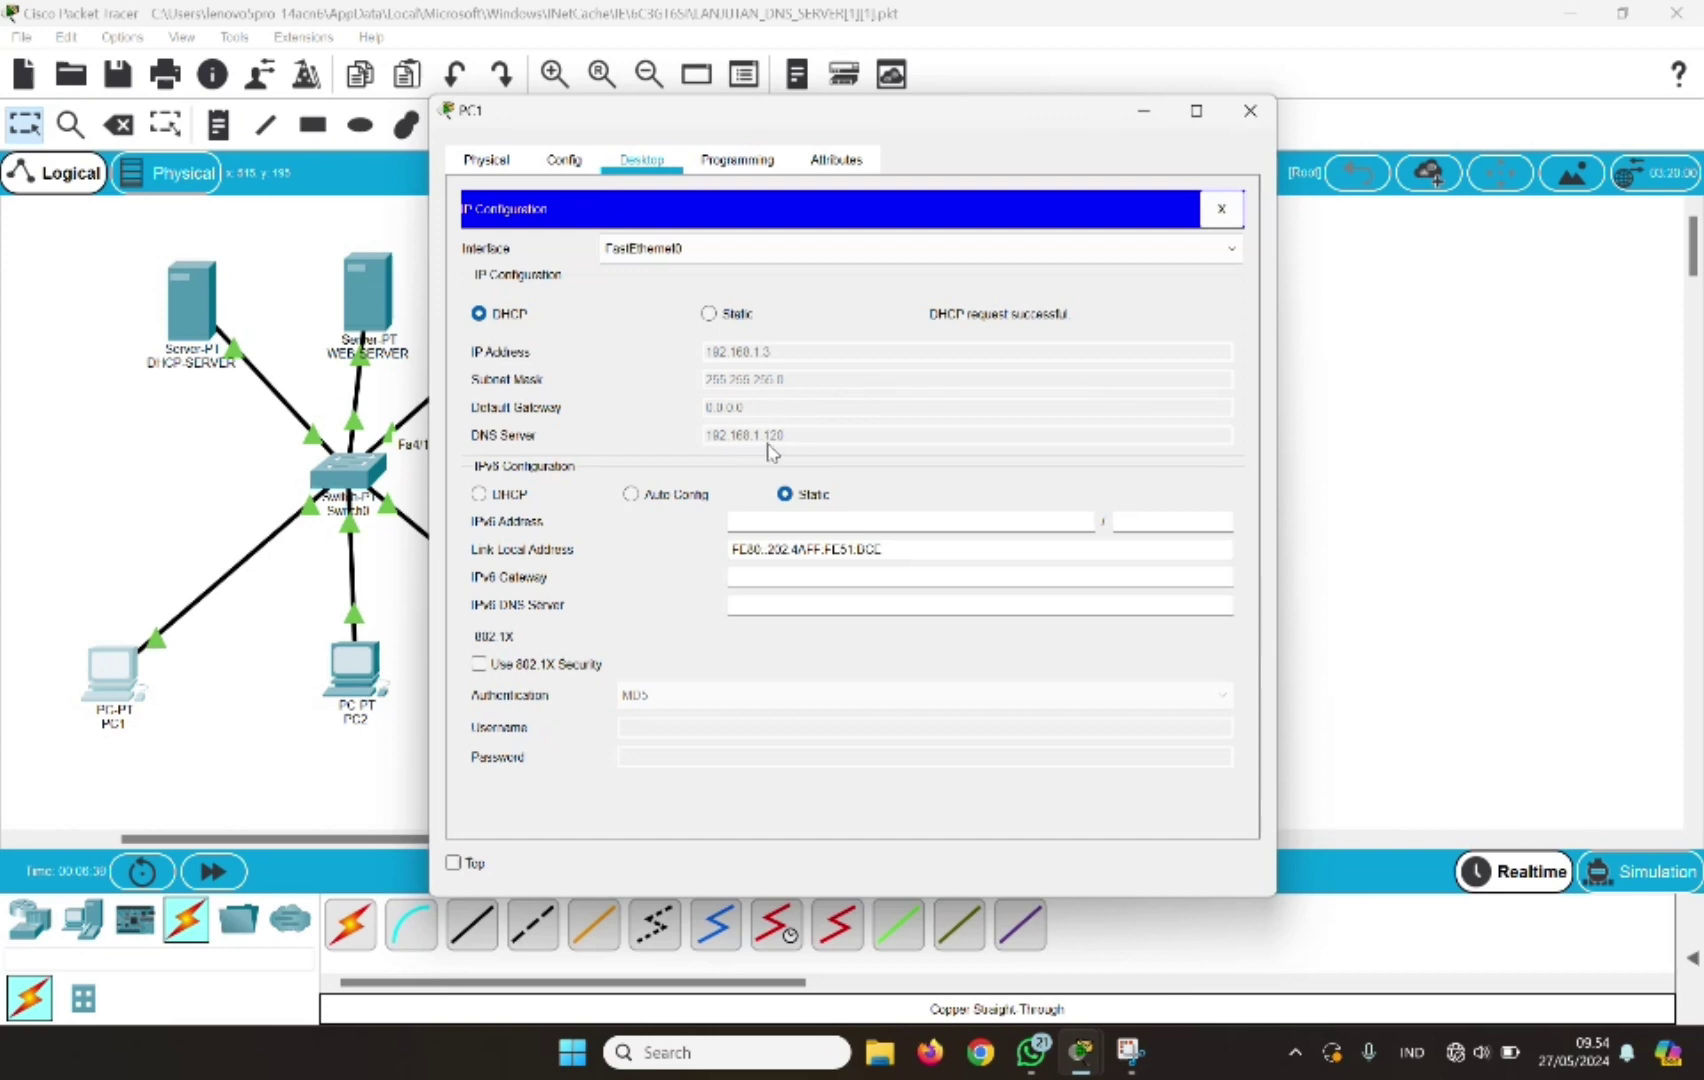
Renew PC2's DHCP lease, obtaining 192.168.1.4 with DNS server 192.168.1.120
click(1250, 114)
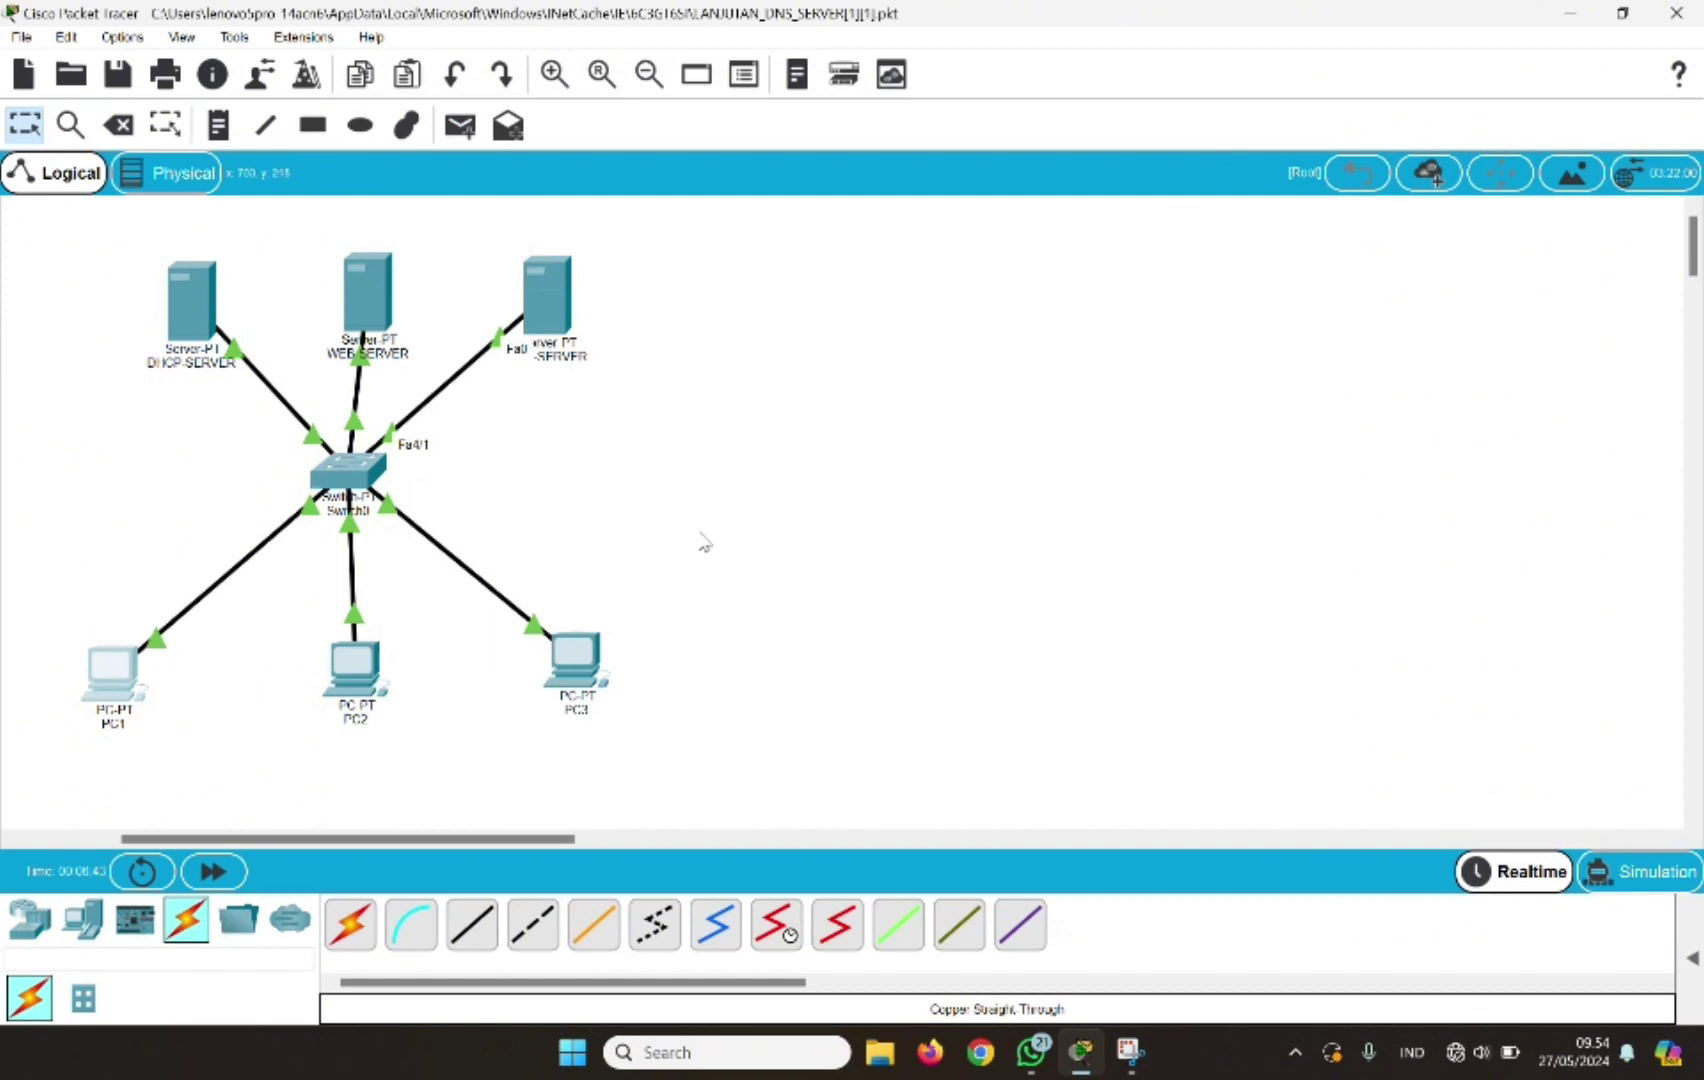
click(355, 692)
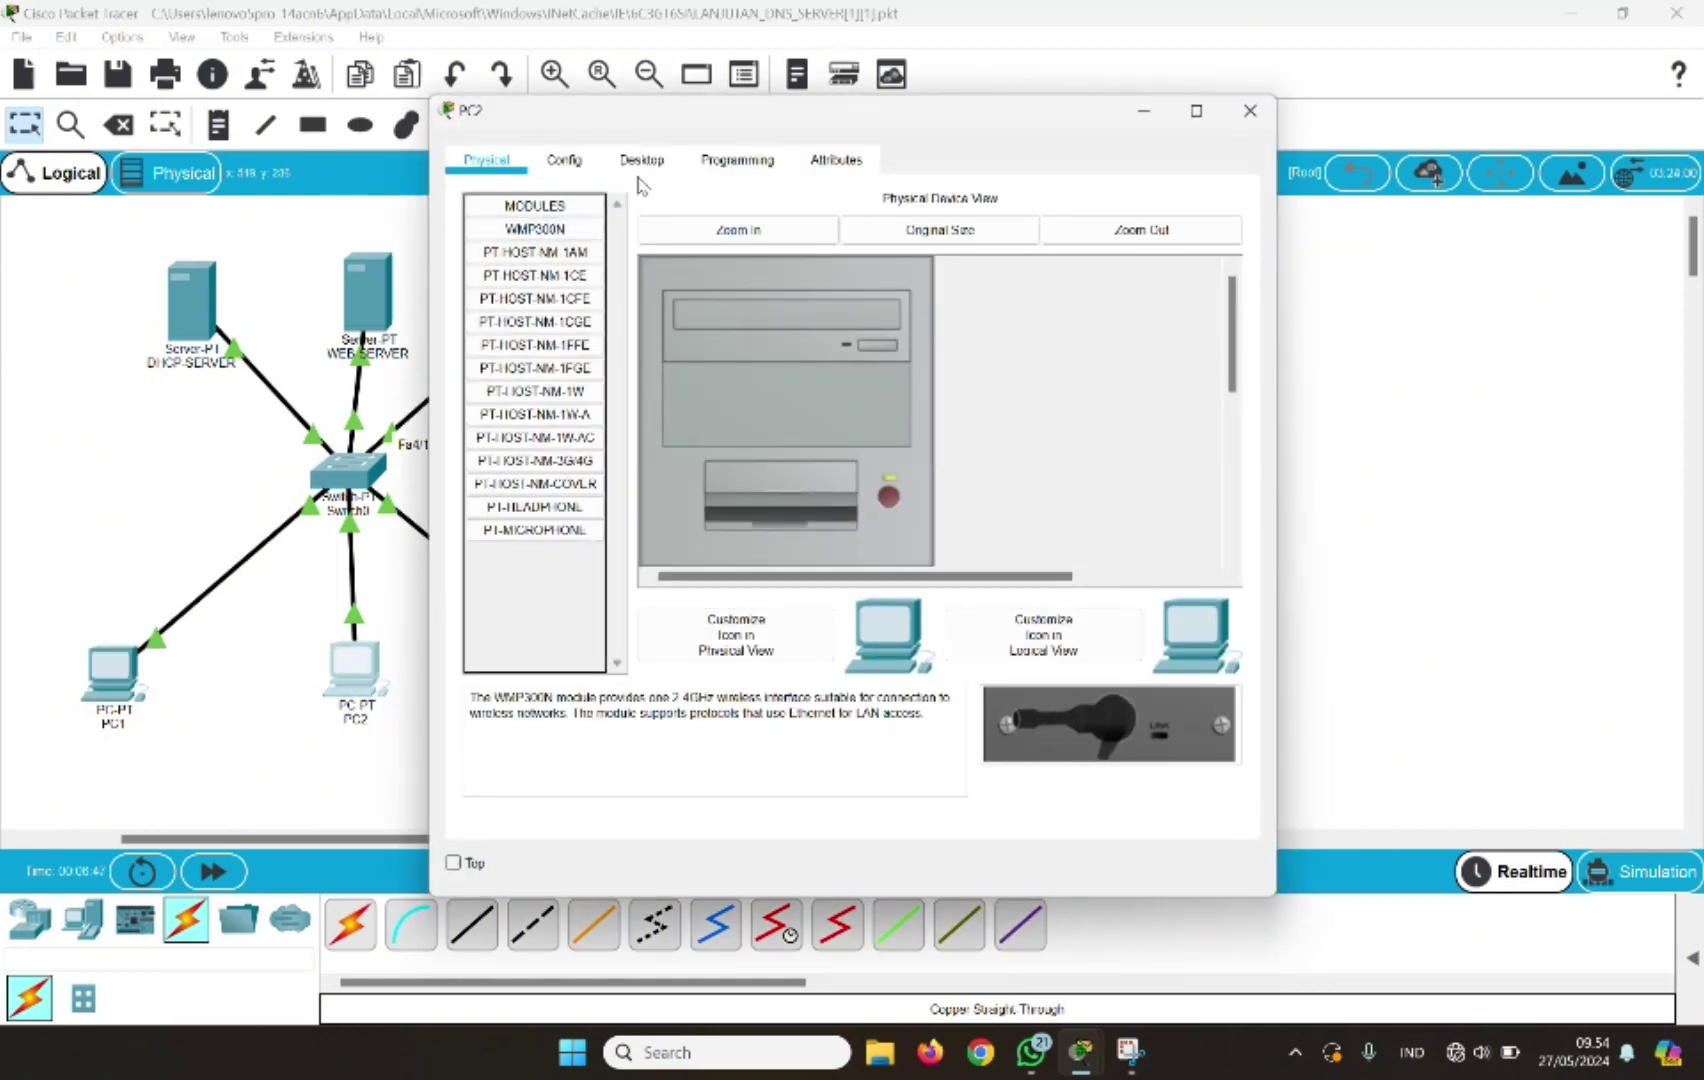
click(641, 168)
click(530, 342)
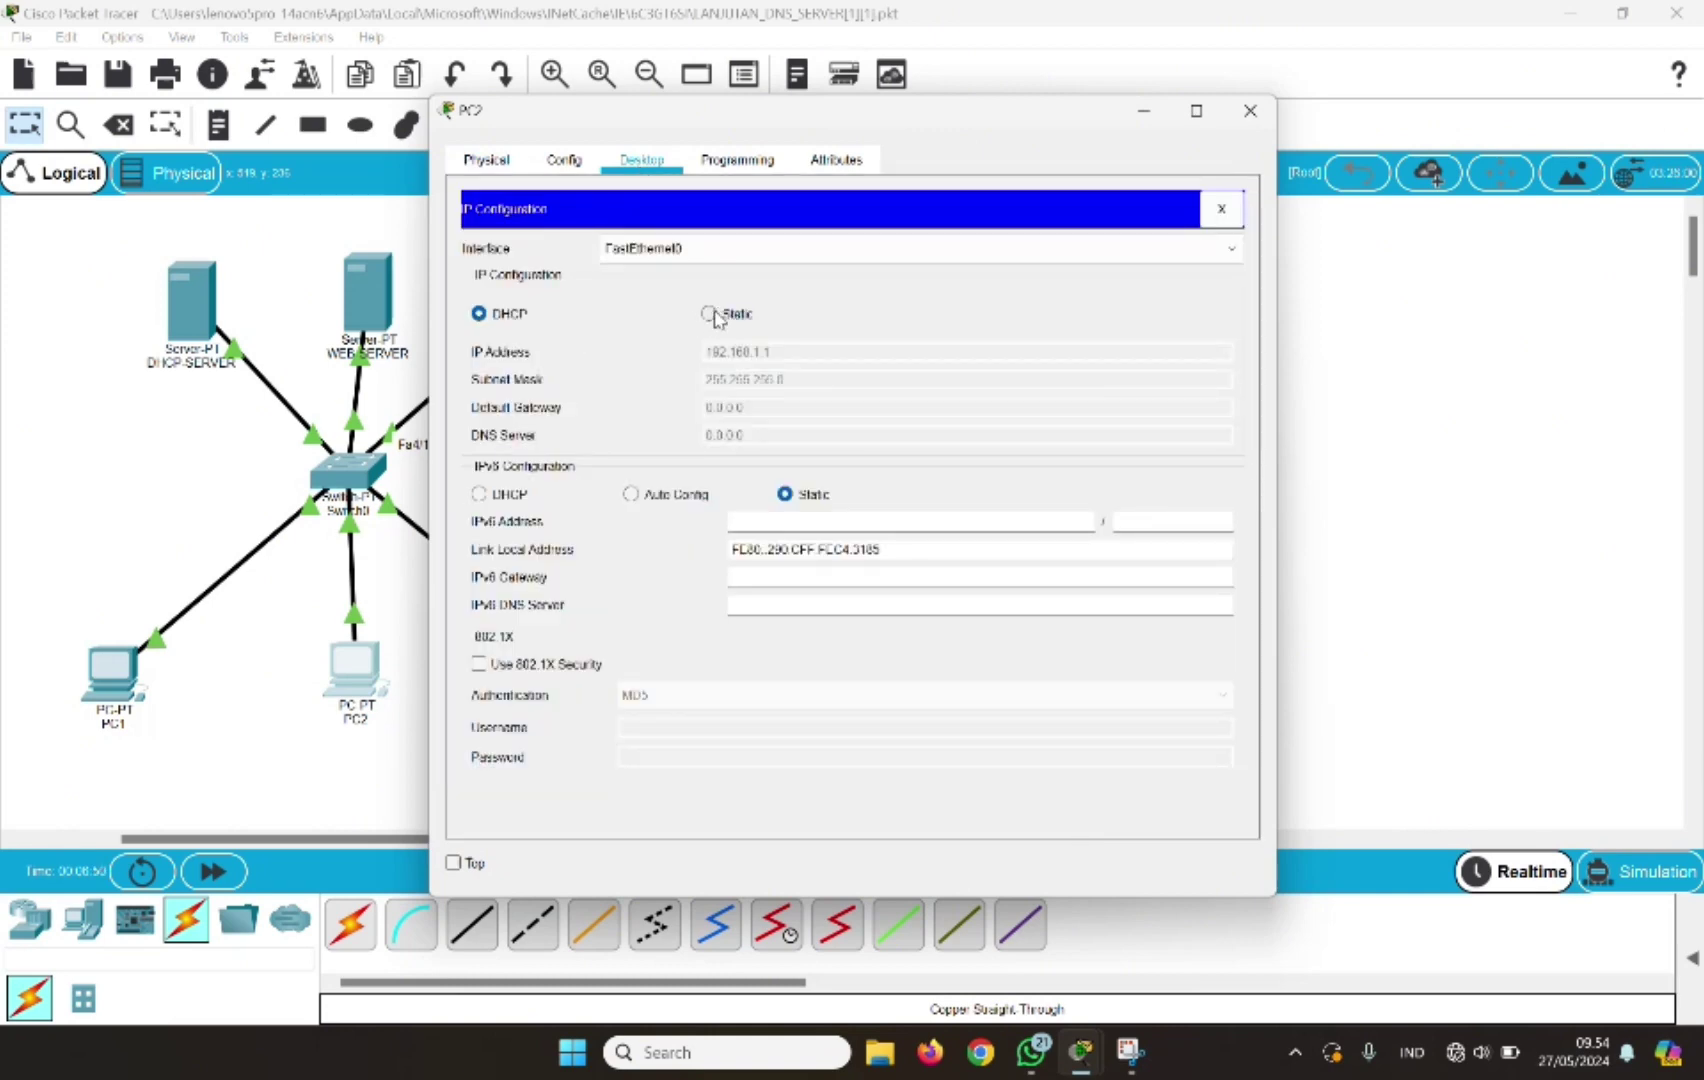
click(709, 313)
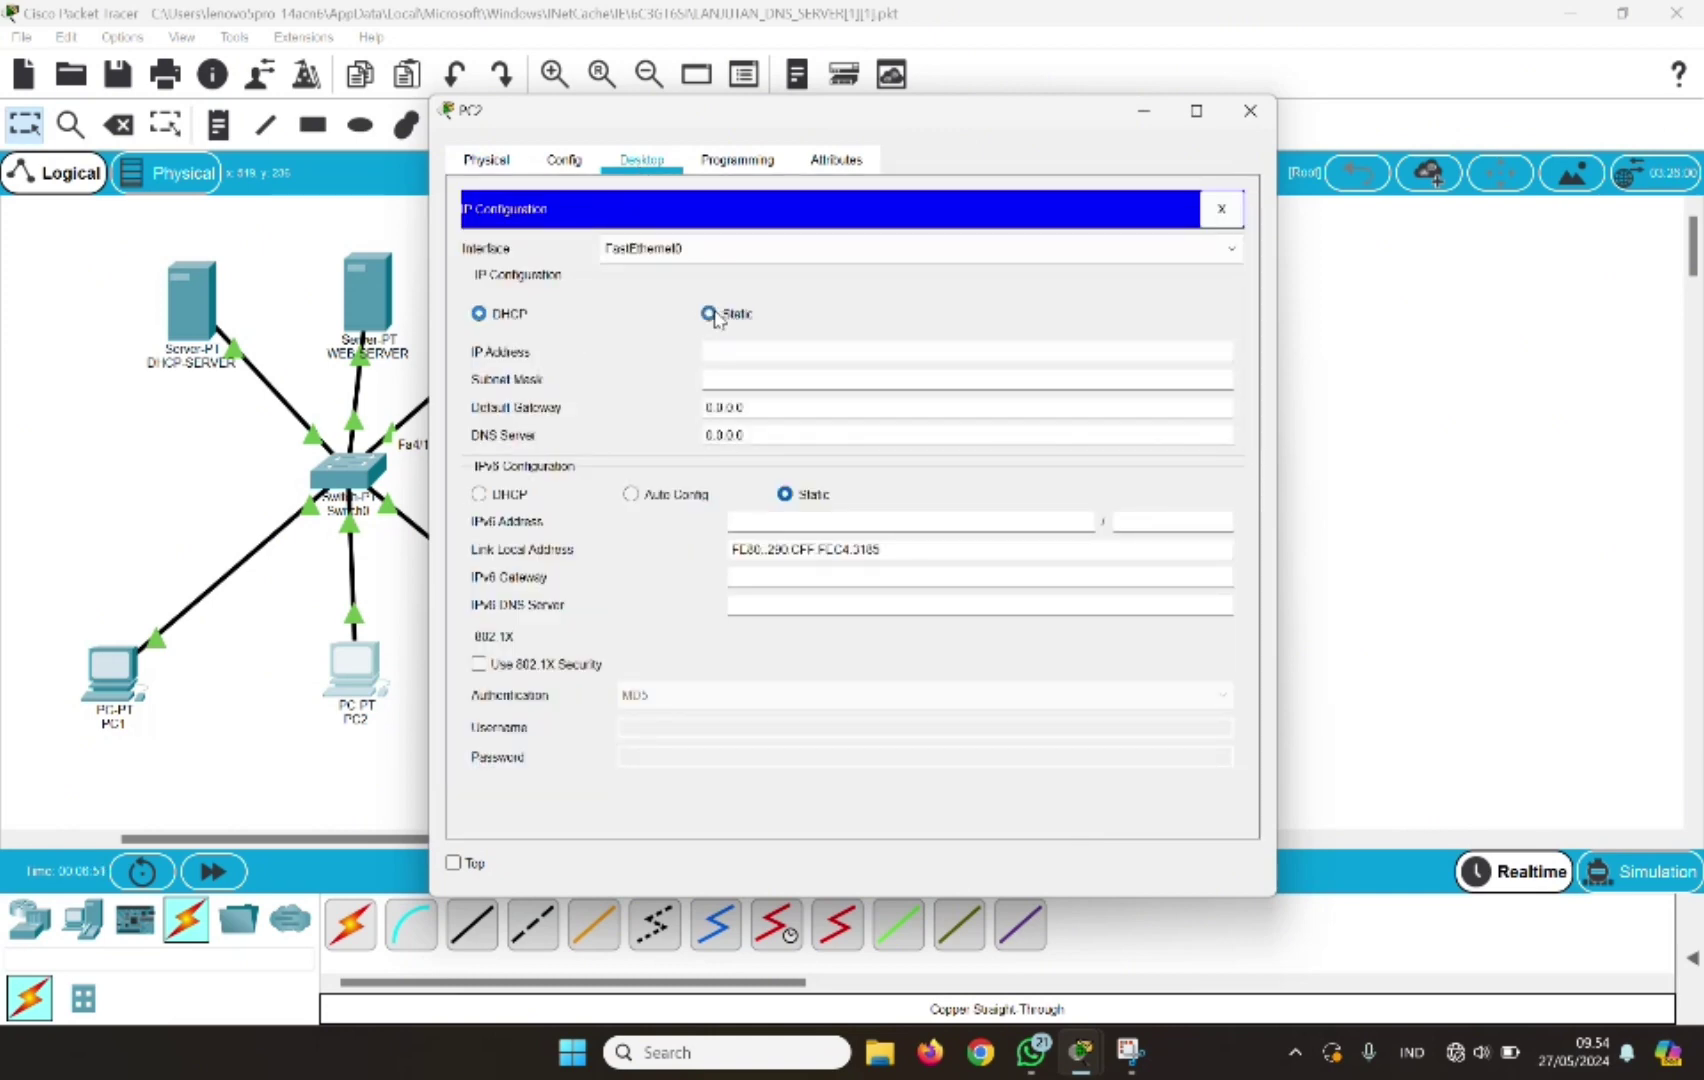
click(480, 314)
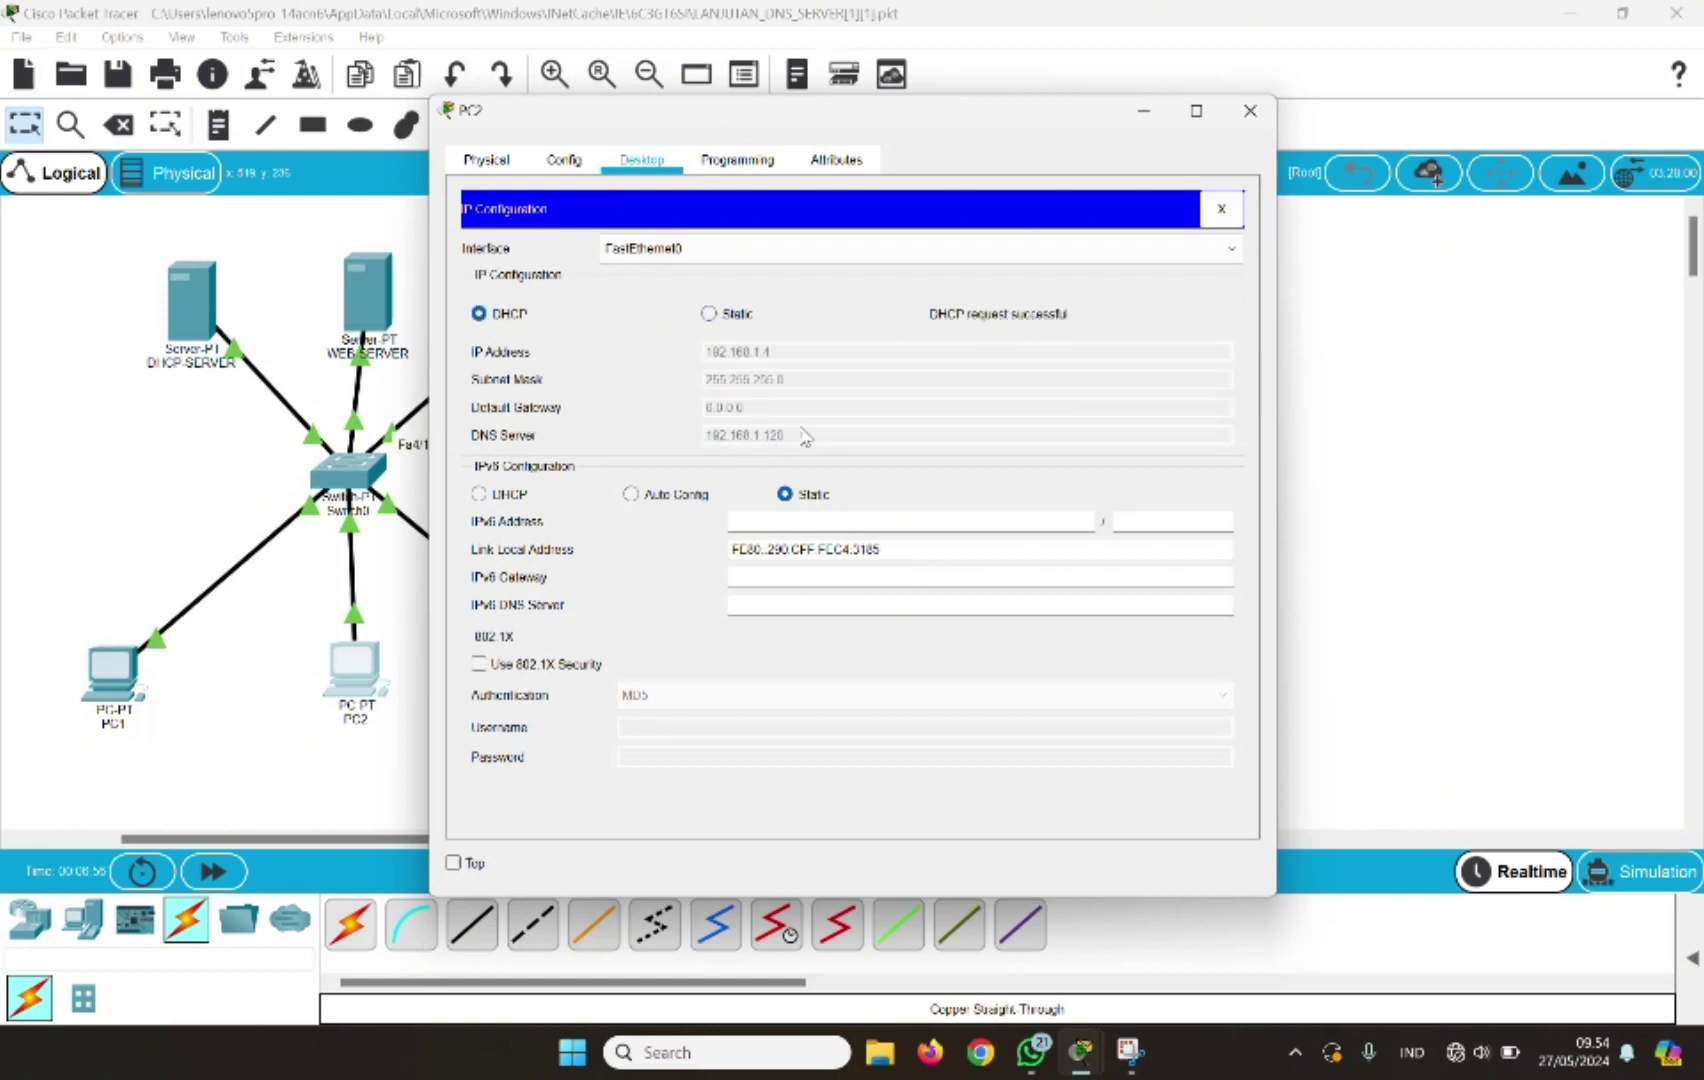
Renew PC3's DHCP lease, obtaining 192.168.1.5 with DNS server 192.168.1.120
click(1249, 111)
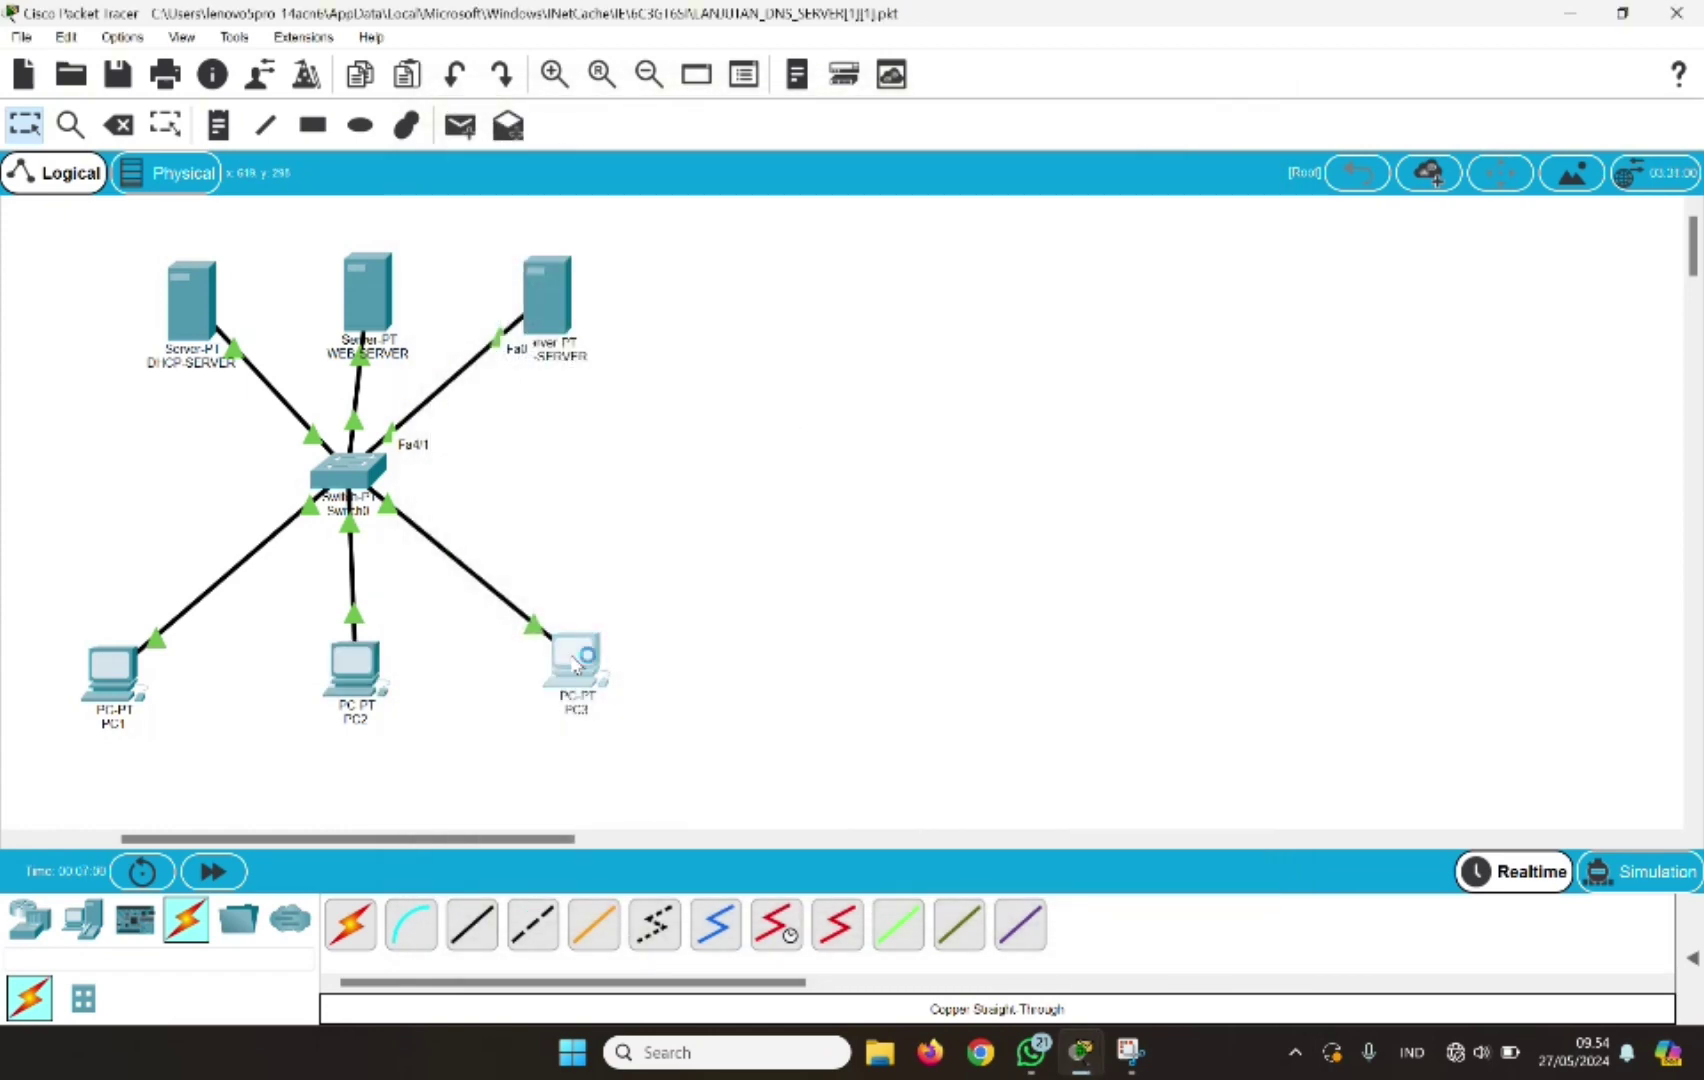
click(580, 652)
click(641, 161)
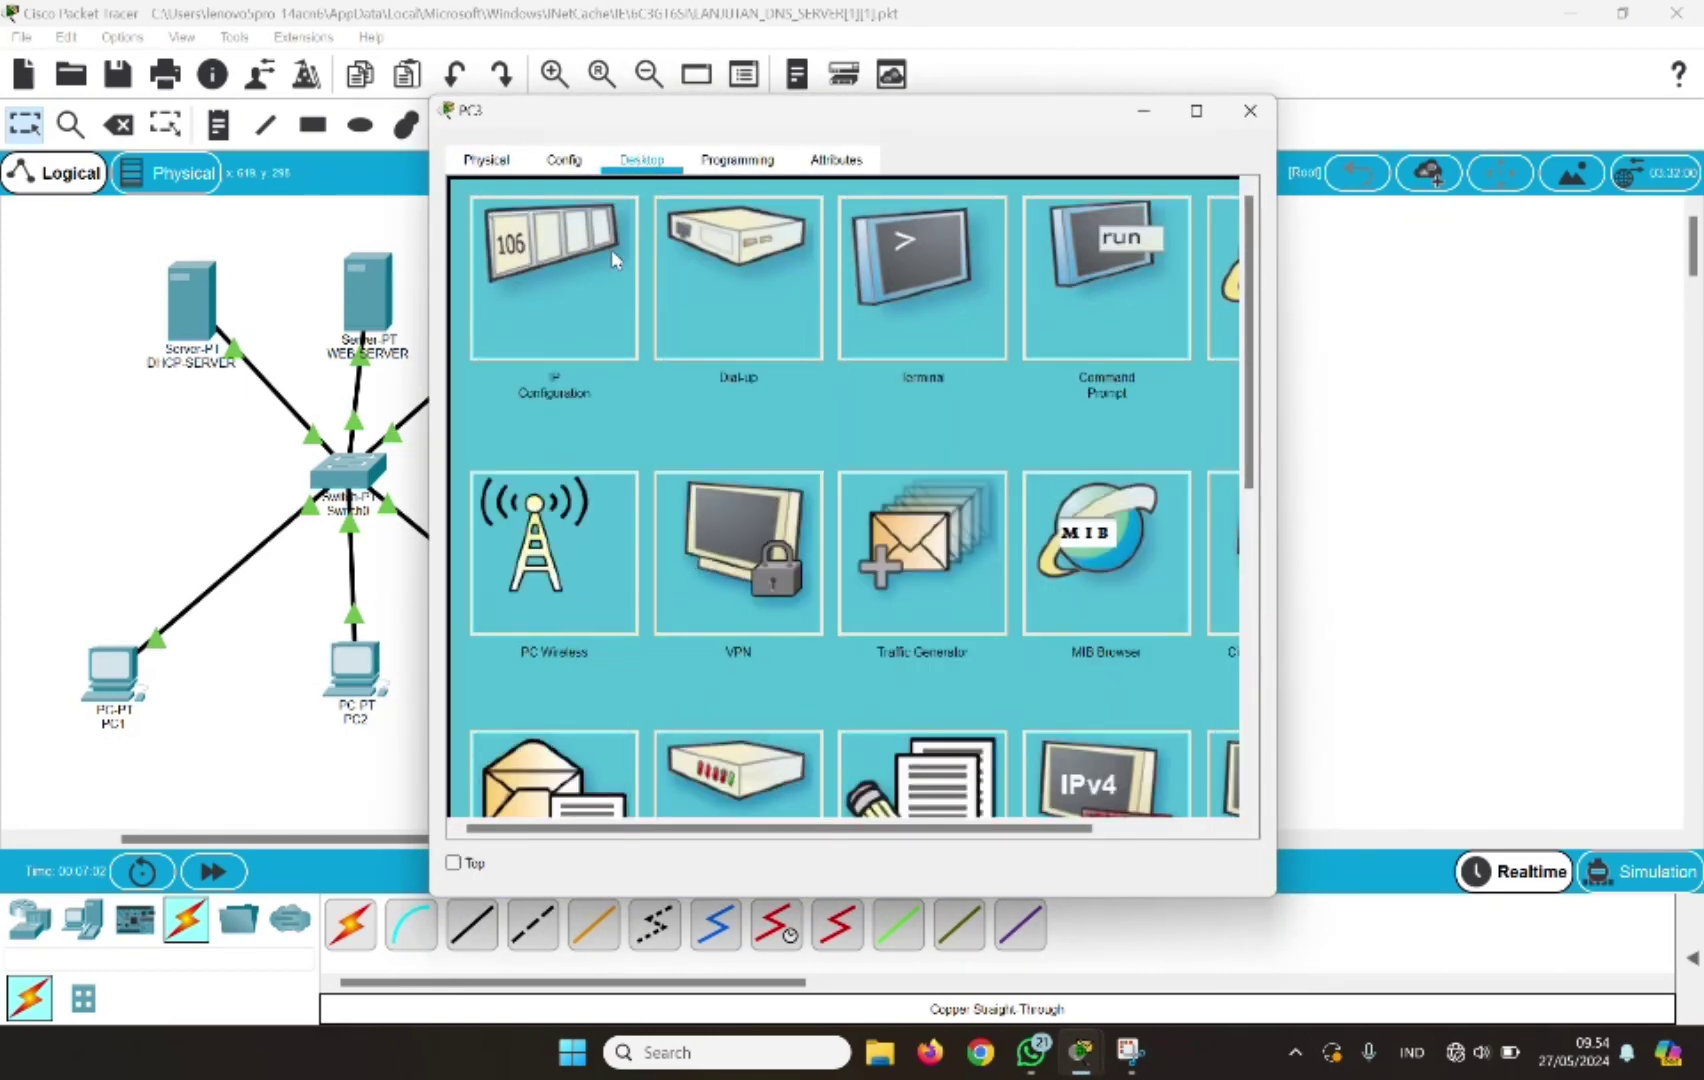
click(585, 280)
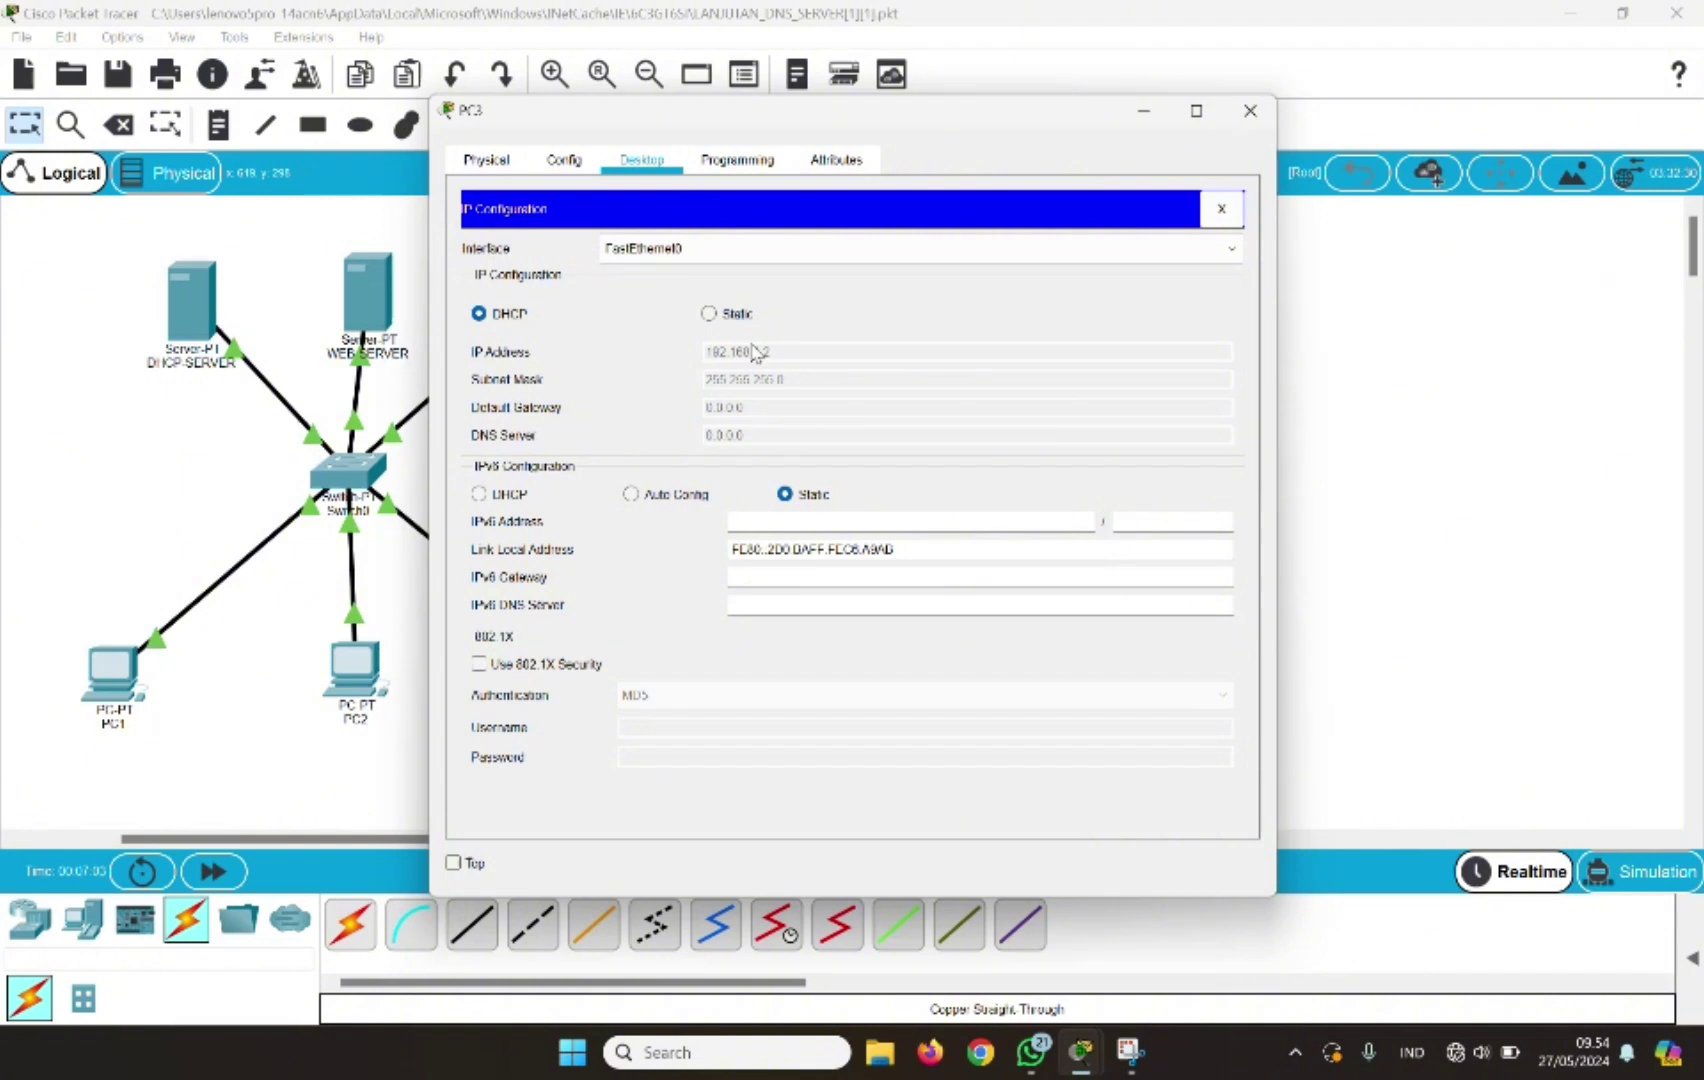
click(708, 314)
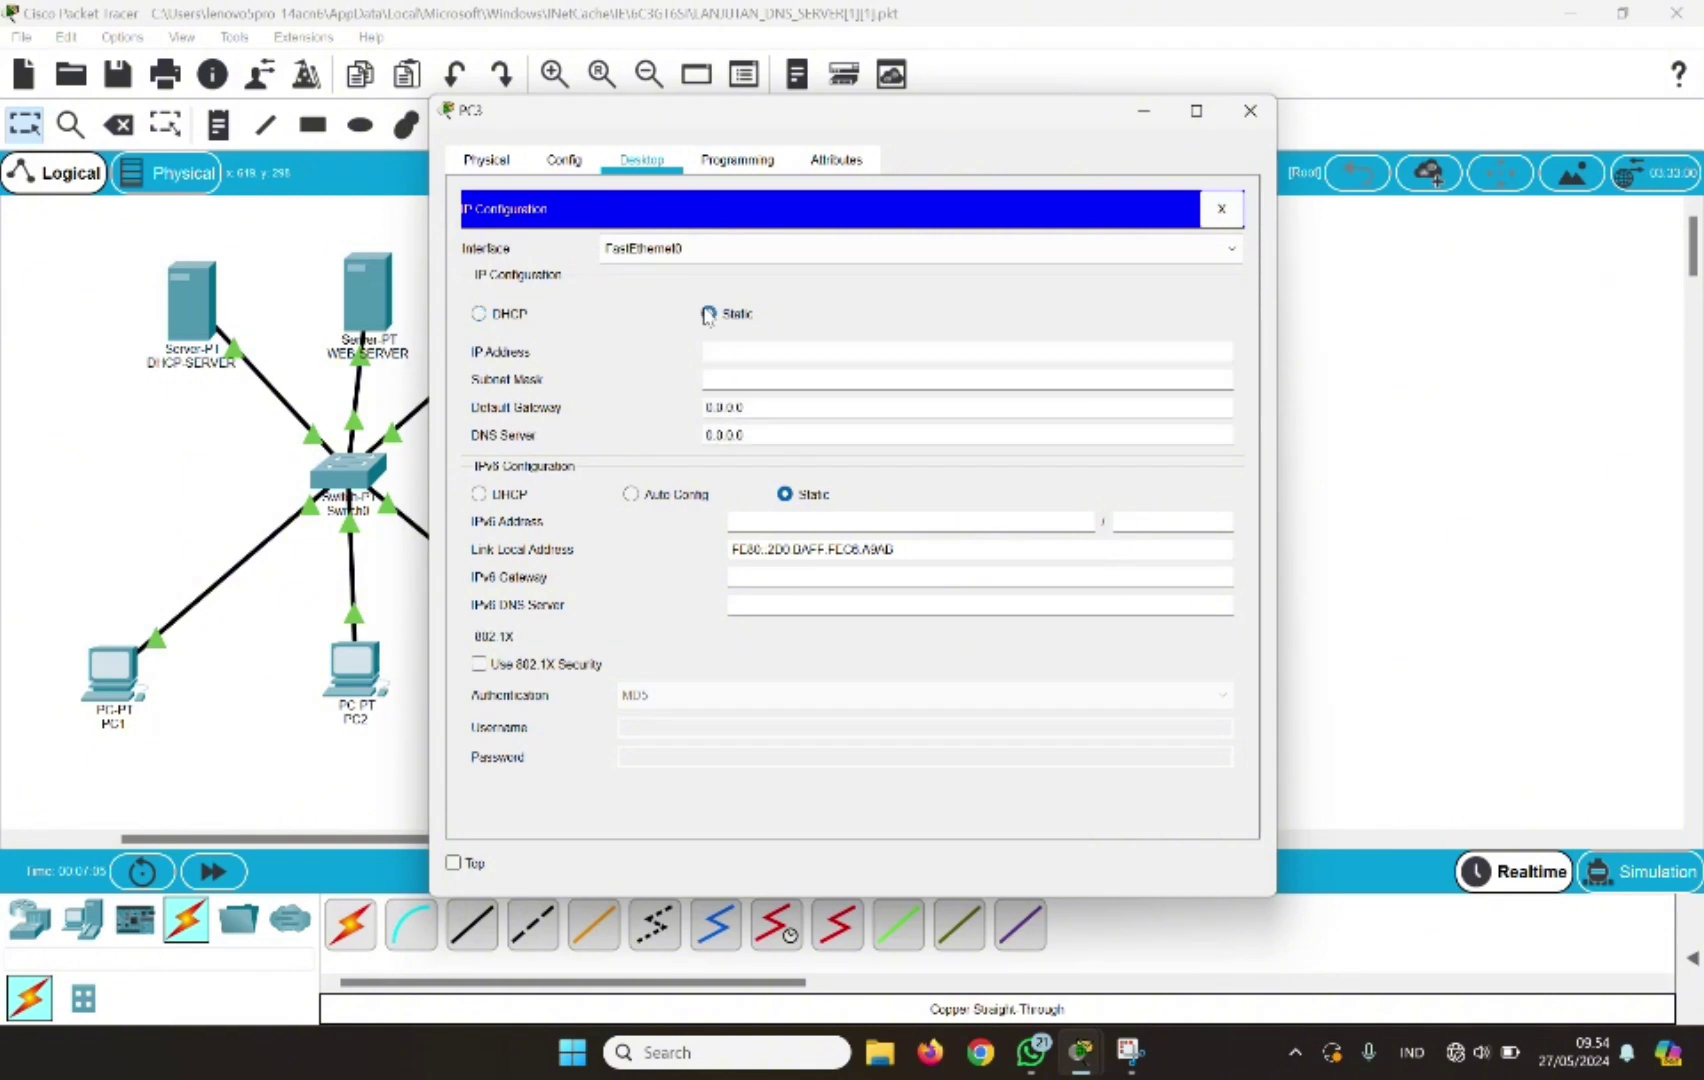
click(479, 314)
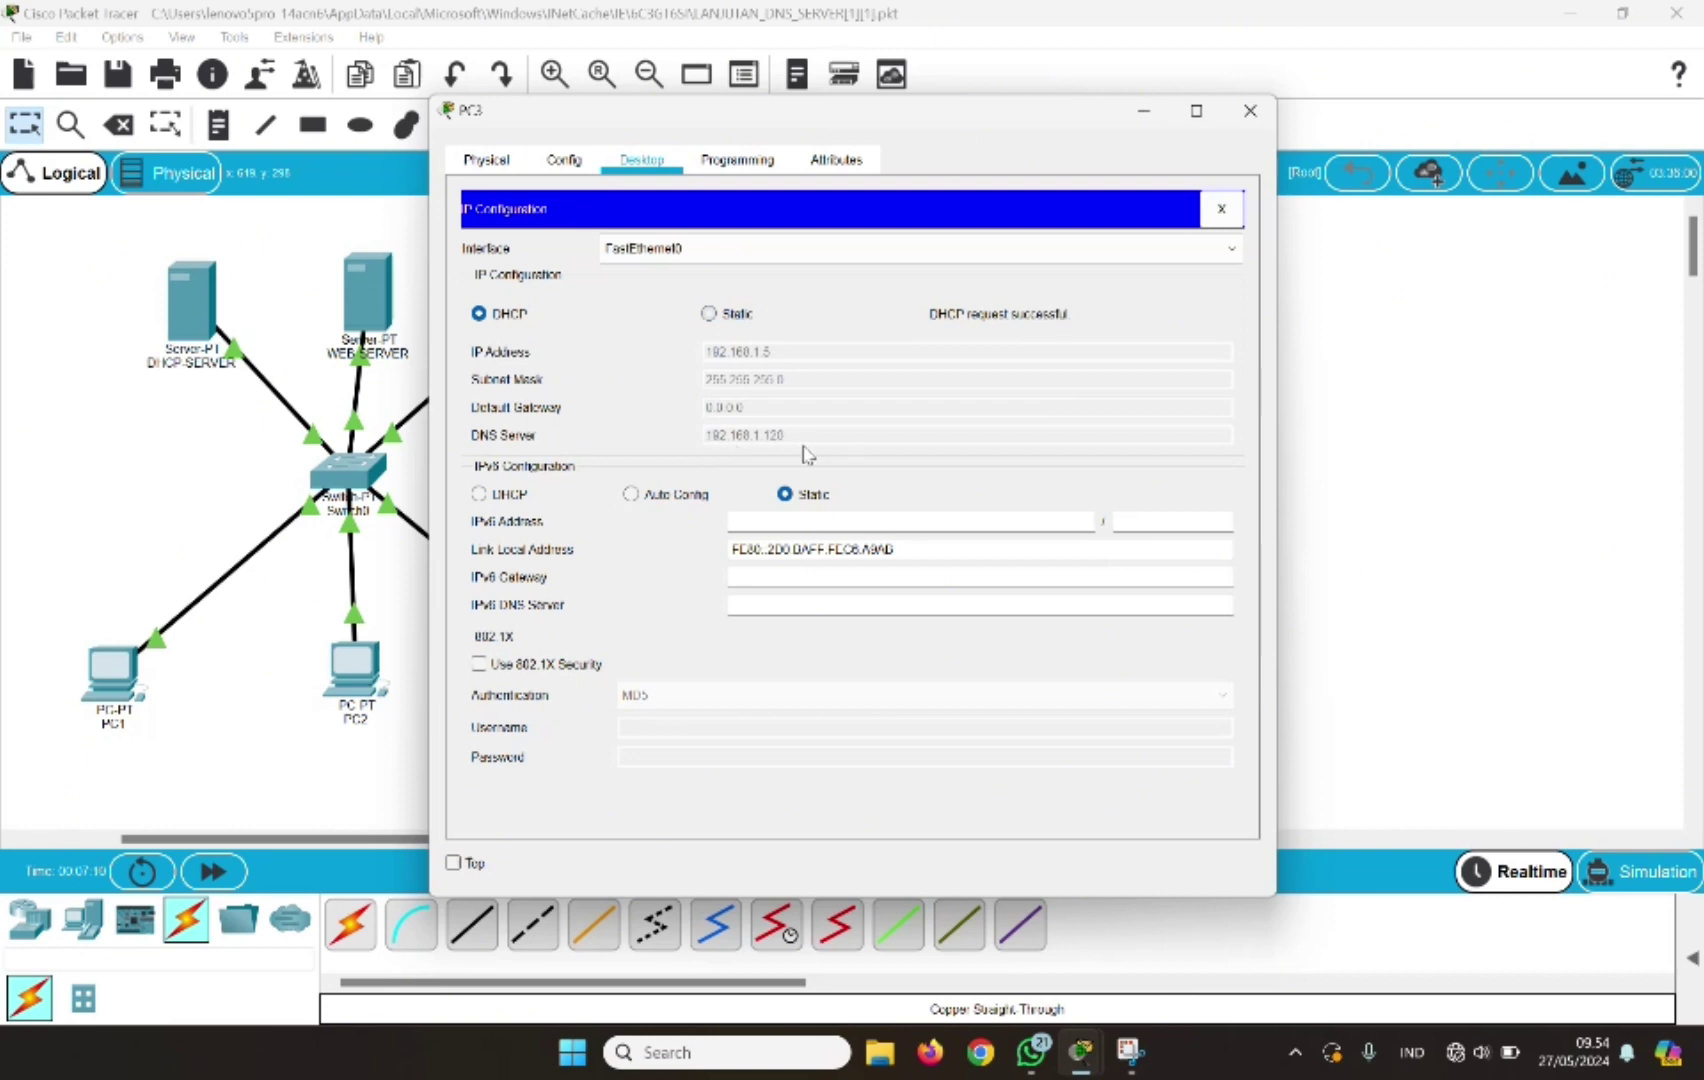
Close PC3's configuration window to return to the topology view
click(1268, 112)
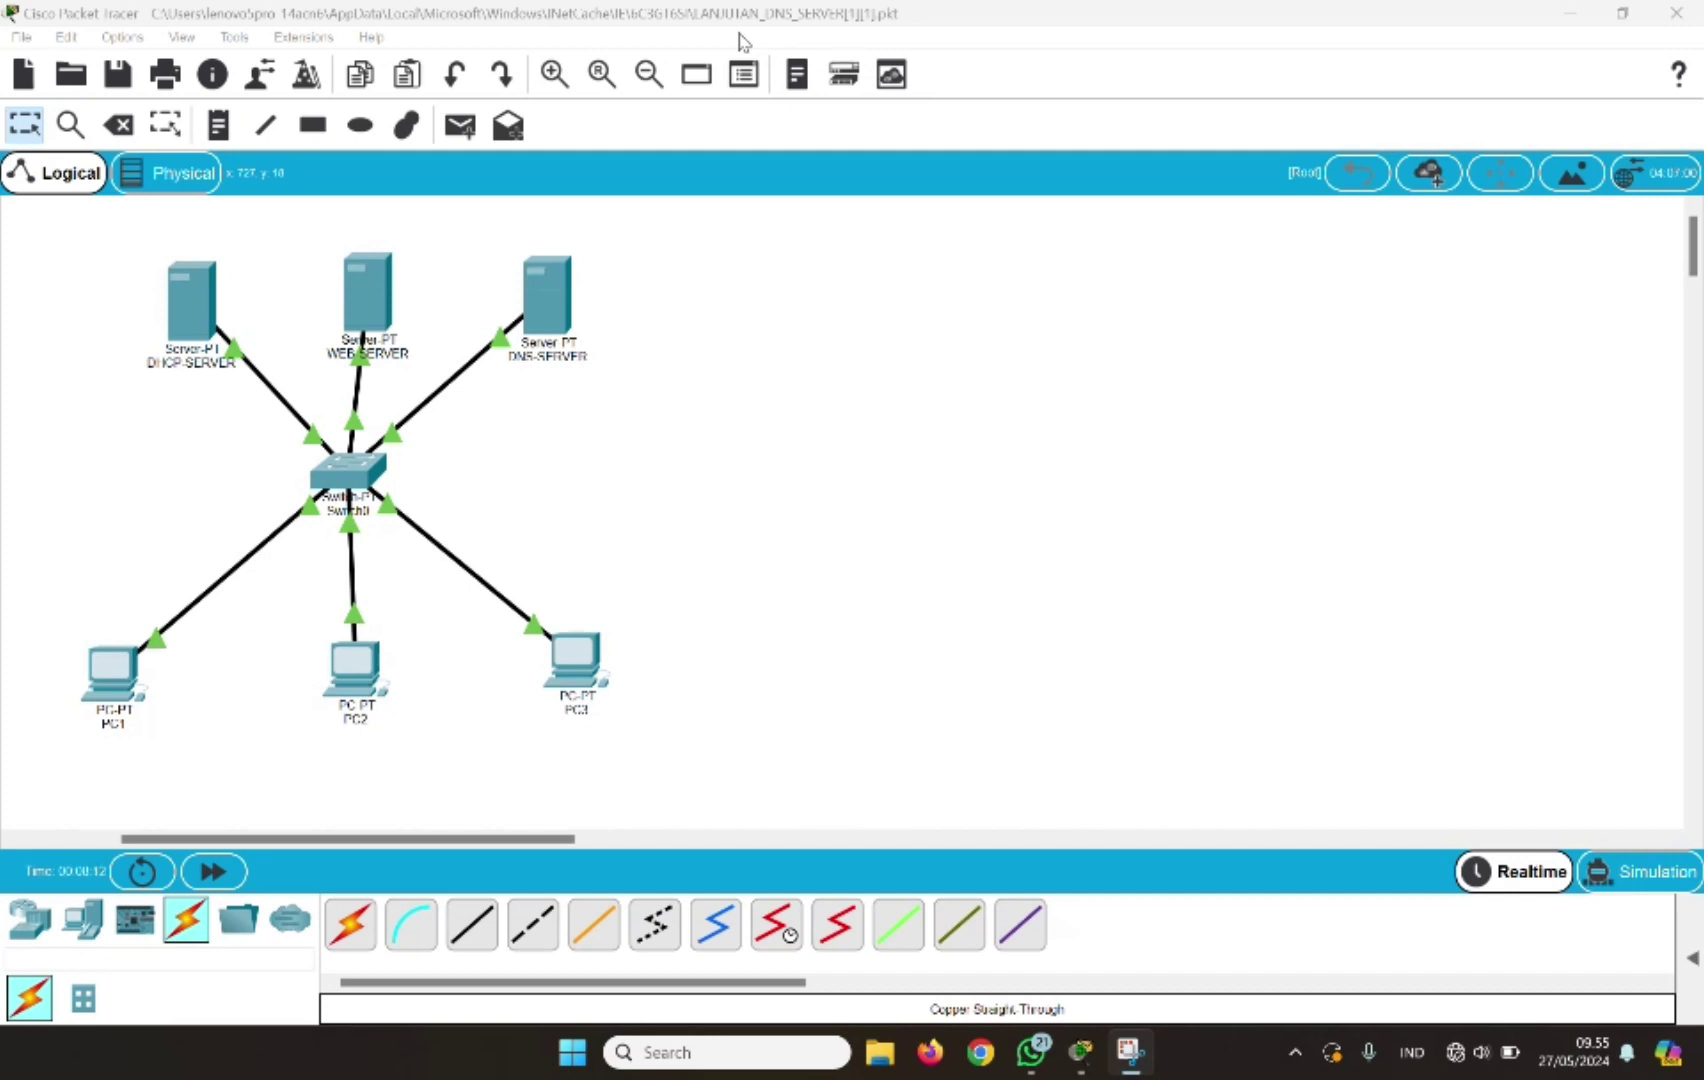
Load the web server page in PC1's browser by IP address 192.168.1.110
click(113, 700)
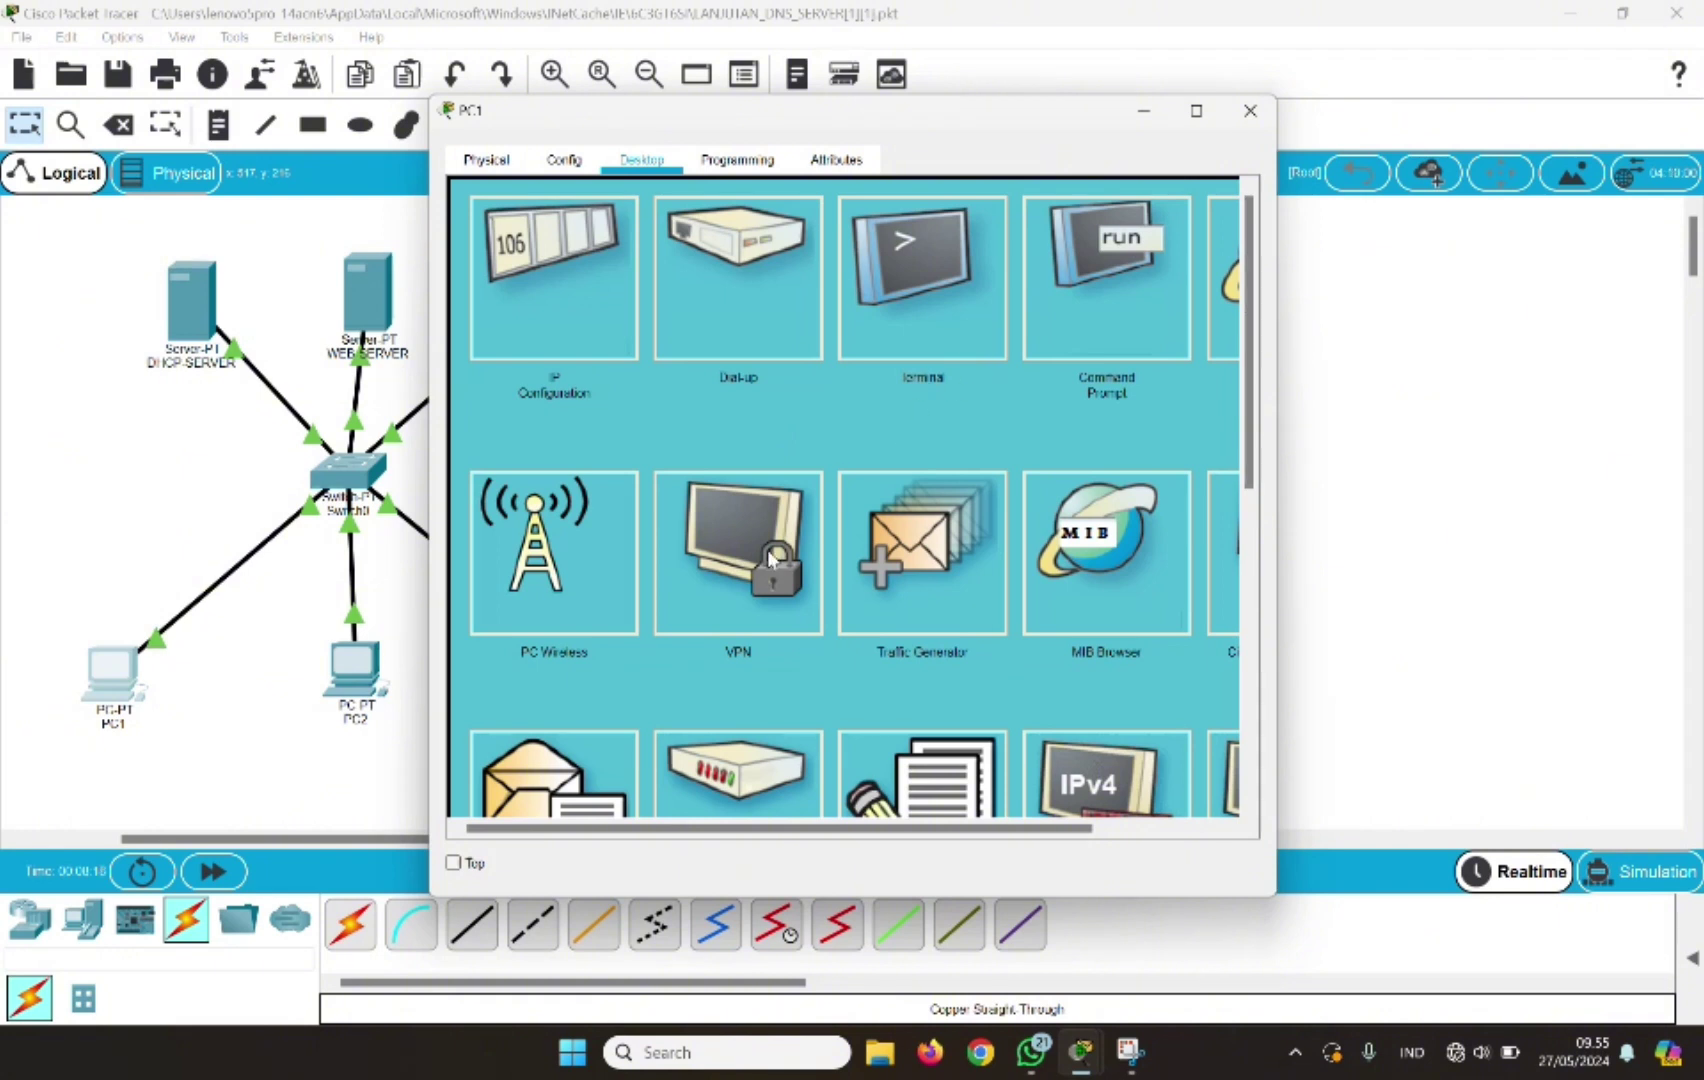
scroll(1219, 236, right, 3)
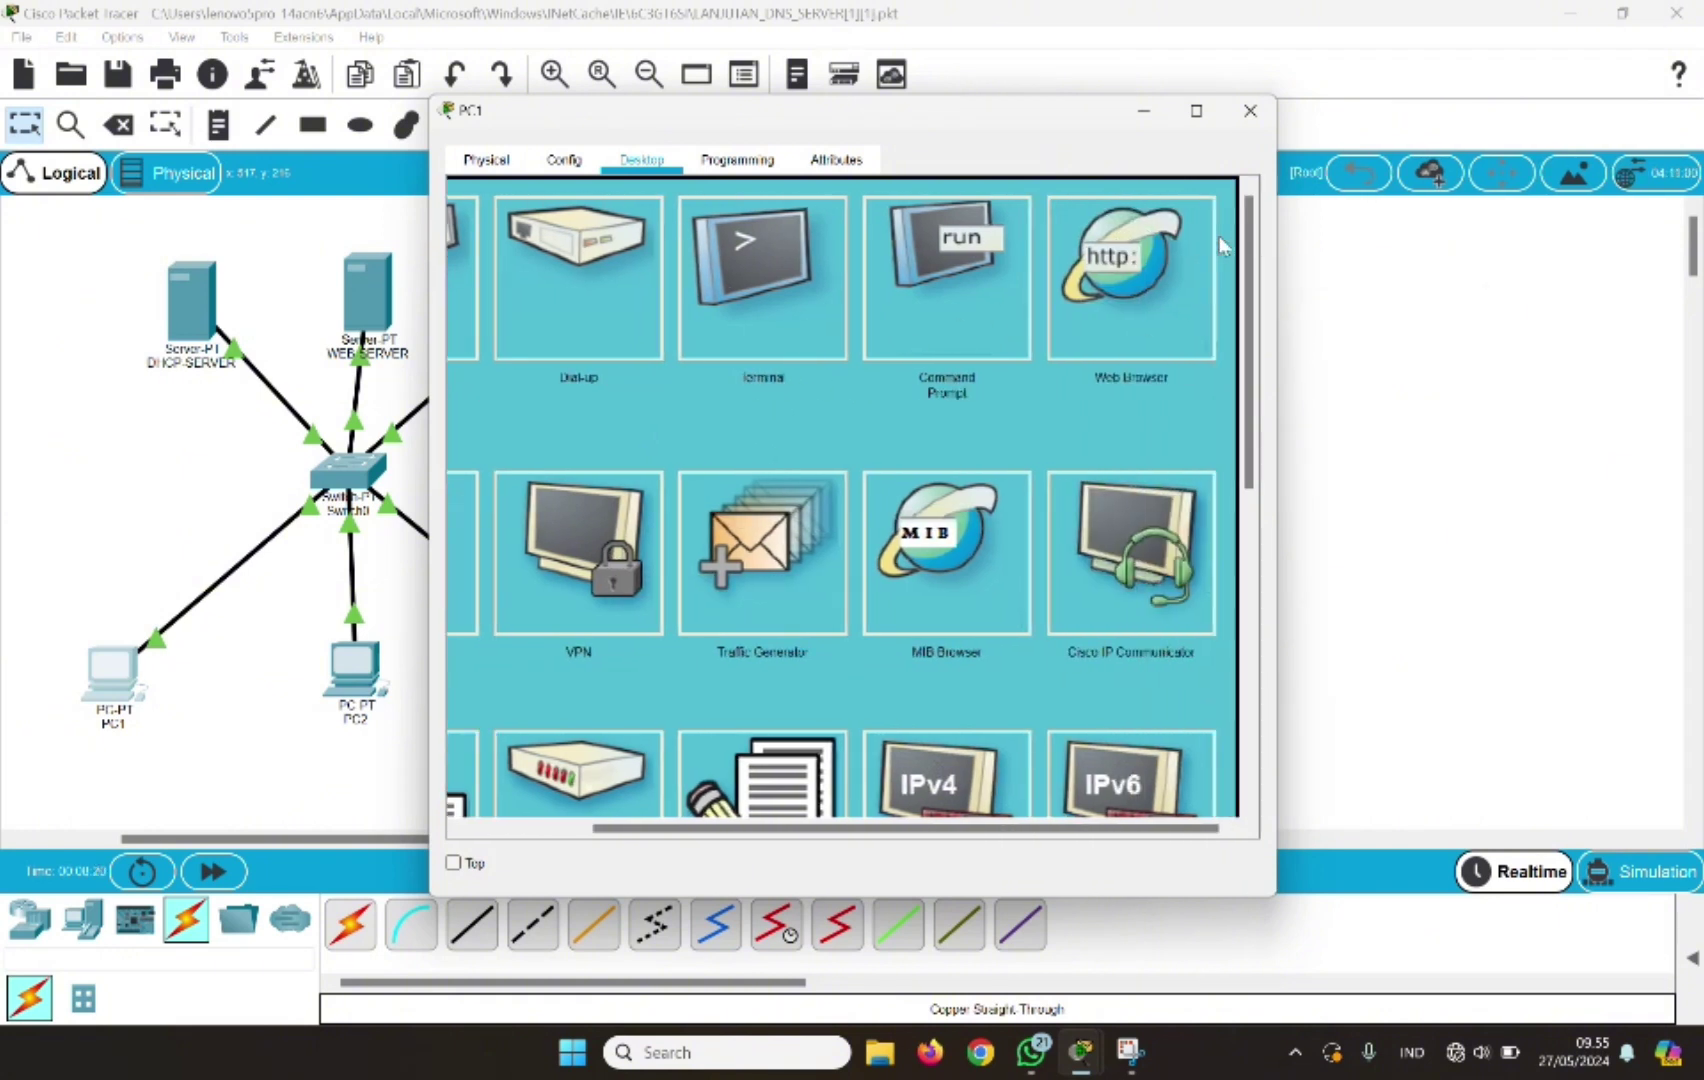
click(1121, 305)
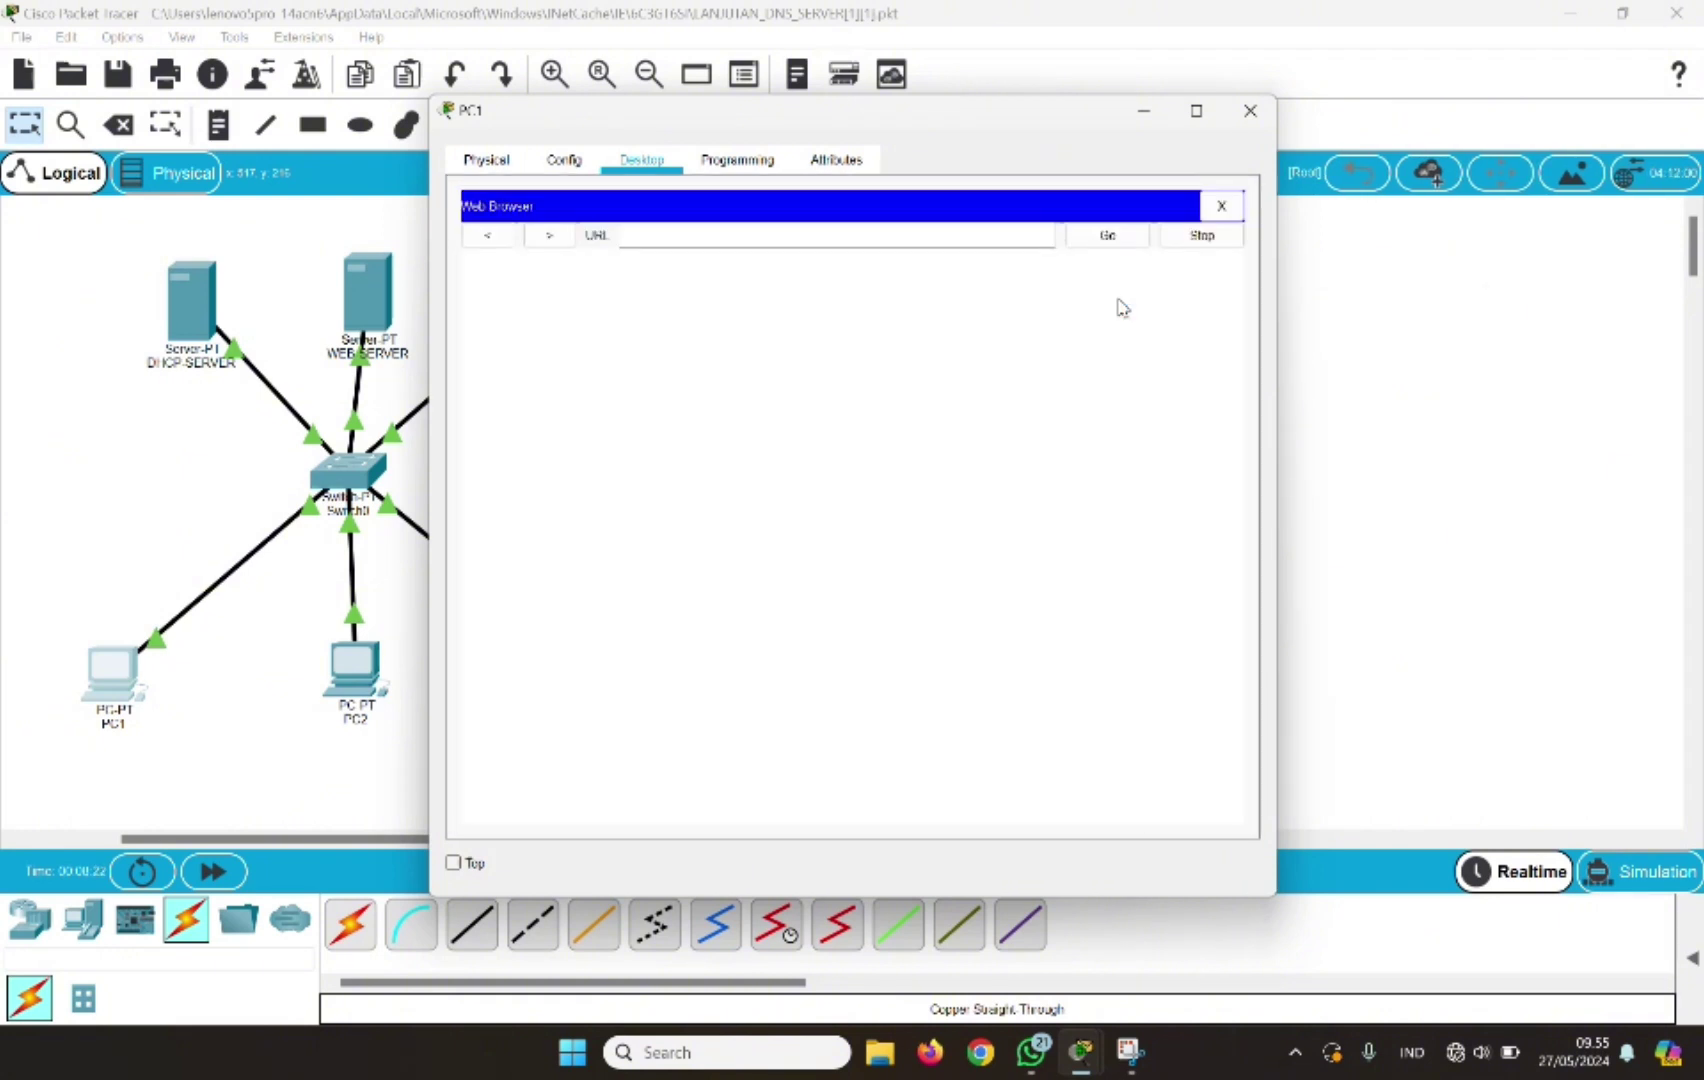
click(652, 235)
text(18)
text(92)
text(.168.1)
text(.110)
key(Return)
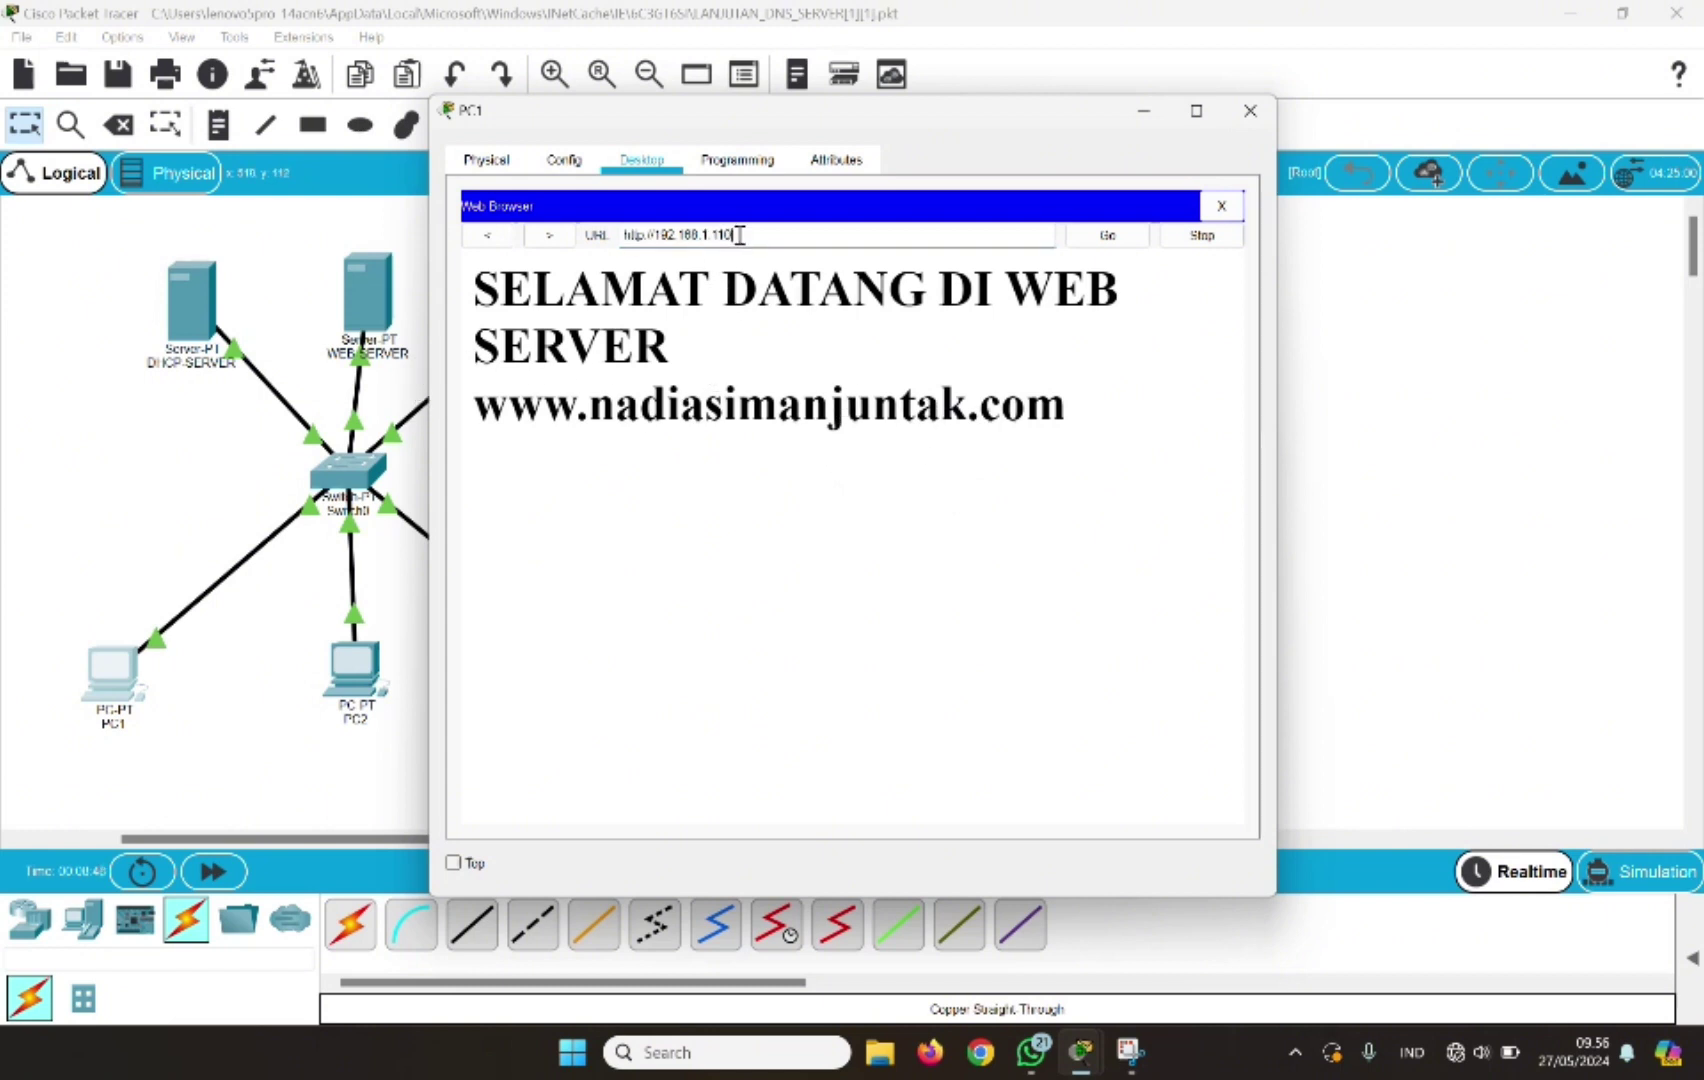
key(BackSpace)
key(BackSpace)
key(BackSpace)
key(BackSpace)
key(BackSpace)
key(BackSpace)
key(BackSpace)
key(BackSpace)
key(BackSpace)
key(BackSpace)
key(BackSpace)
key(BackSpace)
key(BackSpace)
key(BackSpace)
key(BackSpace)
key(BackSpace)
key(BackSpace)
key(BackSpace)
key(BackSpace)
key(BackSpace)
text(www.jarkom.com)
key(Return)
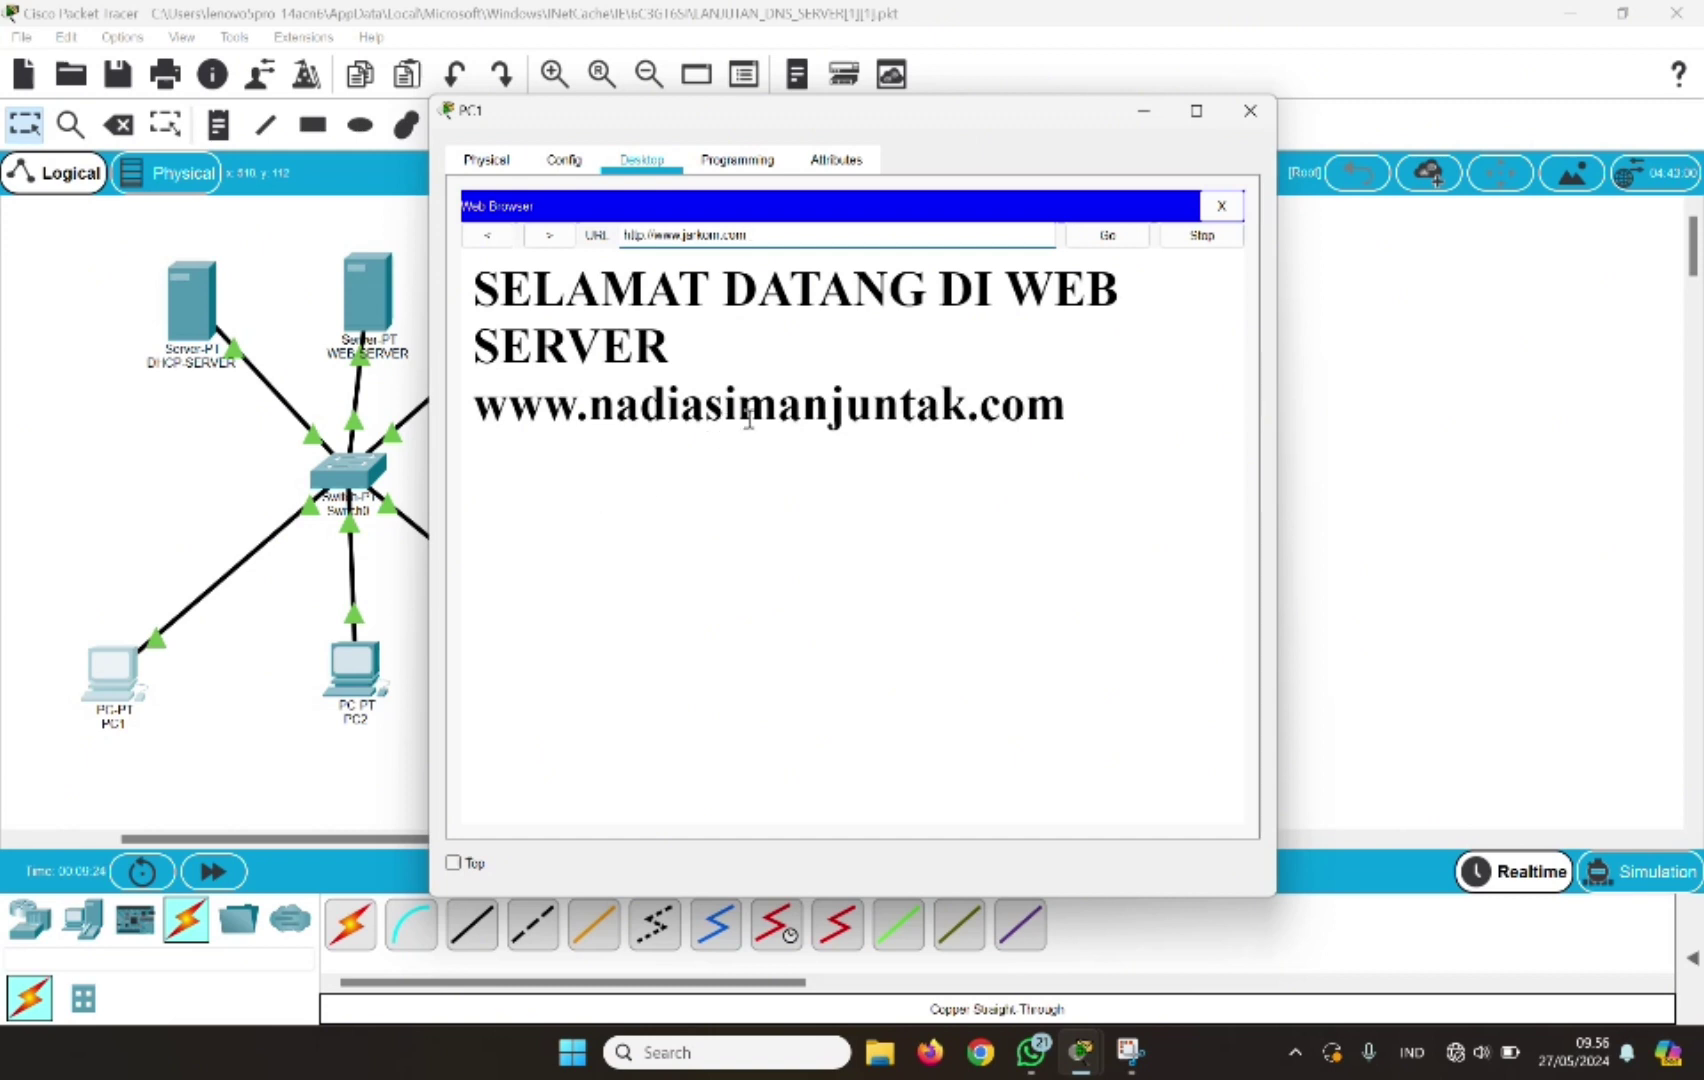
Enter the bogus host name 'hgsah' to confirm it returns Host Name Unresolved
drag(750, 235, 607, 234)
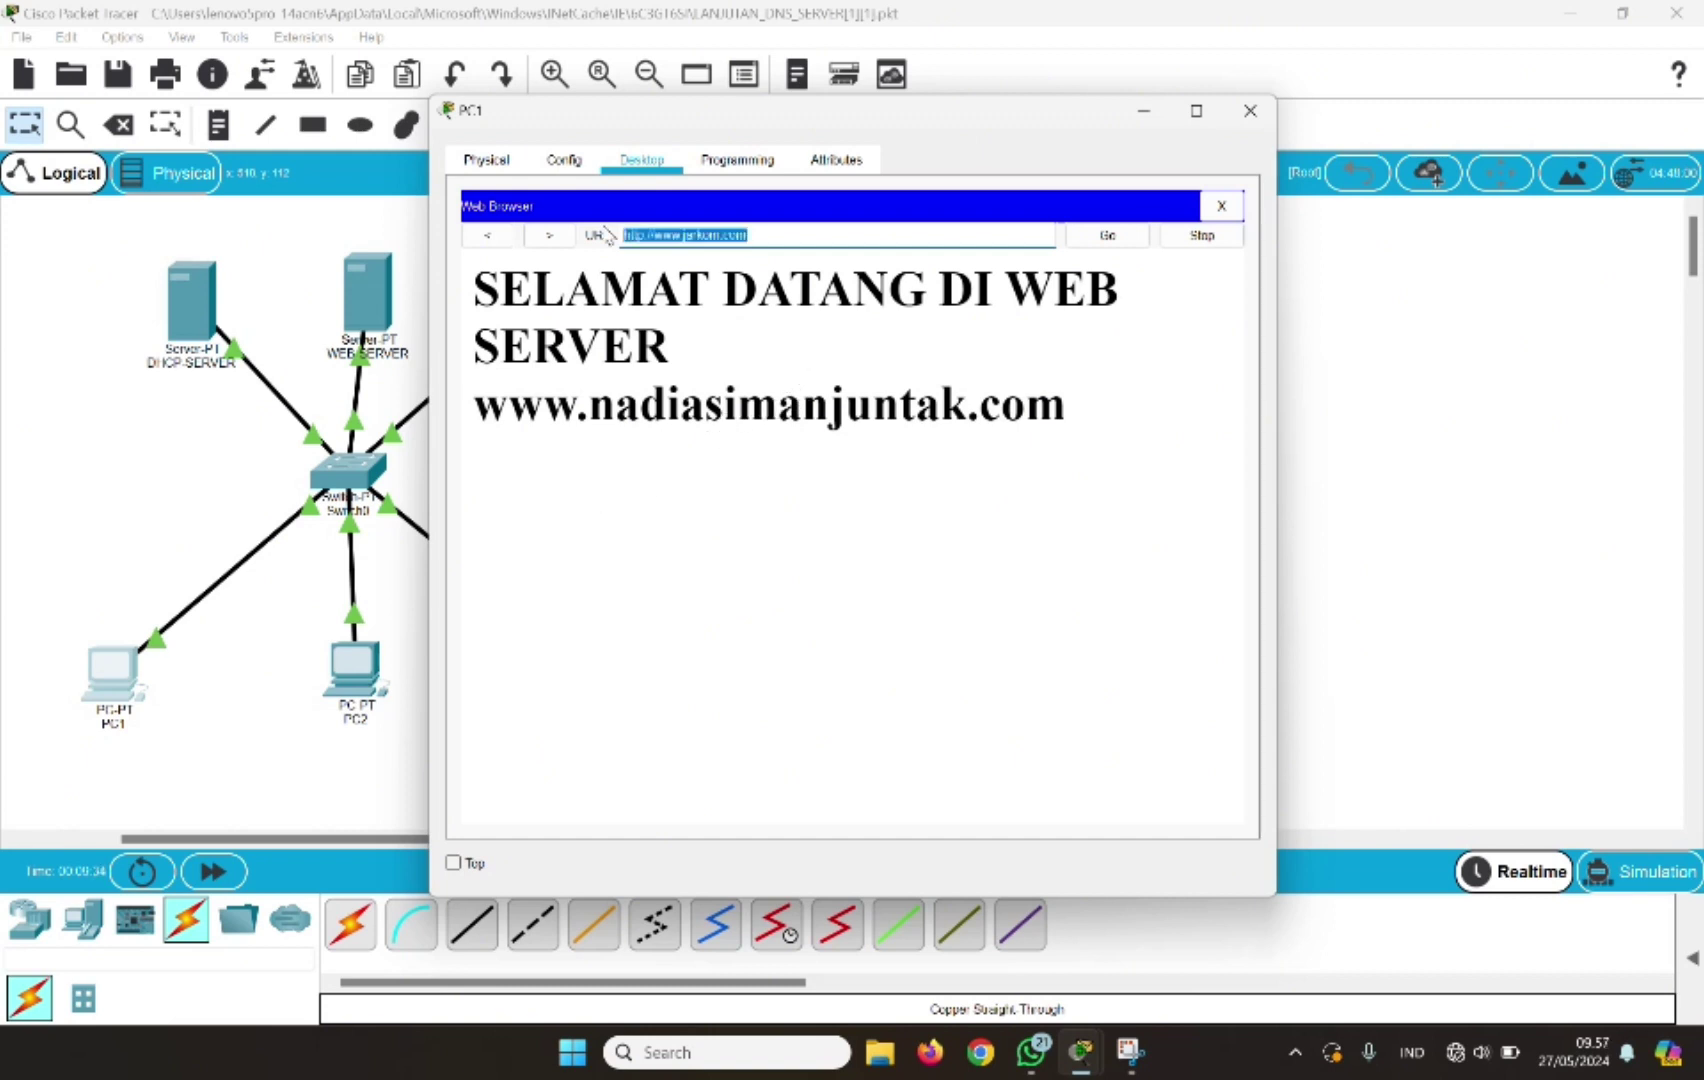
text(hgsah)
key(Return)
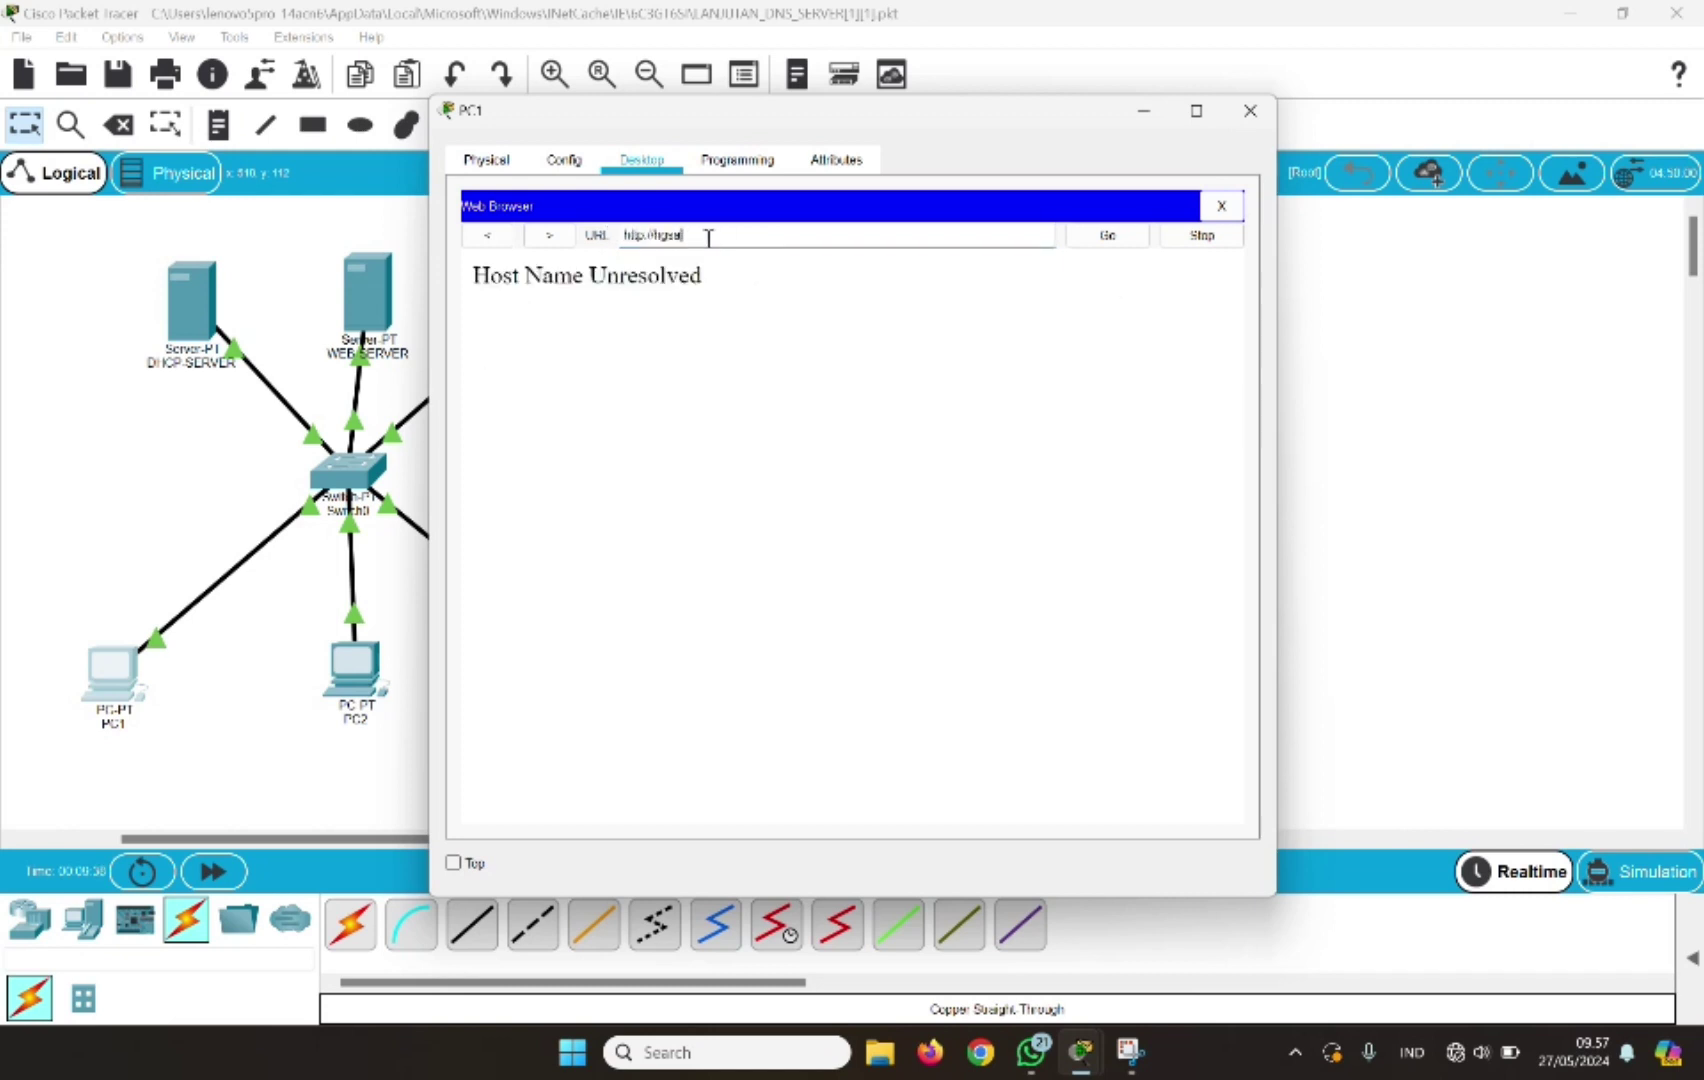
key(BackSpace)
key(BackSpace)
key(BackSpace)
key(BackSpace)
key(BackSpace)
key(BackSpace)
key(BackSpace)
key(BackSpace)
key(BackSpace)
key(BackSpace)
key(BackSpace)
key(BackSpace)
text(w)
key(BackSpace)
text(et)
text(ko)
text(m.com)
key(Return)
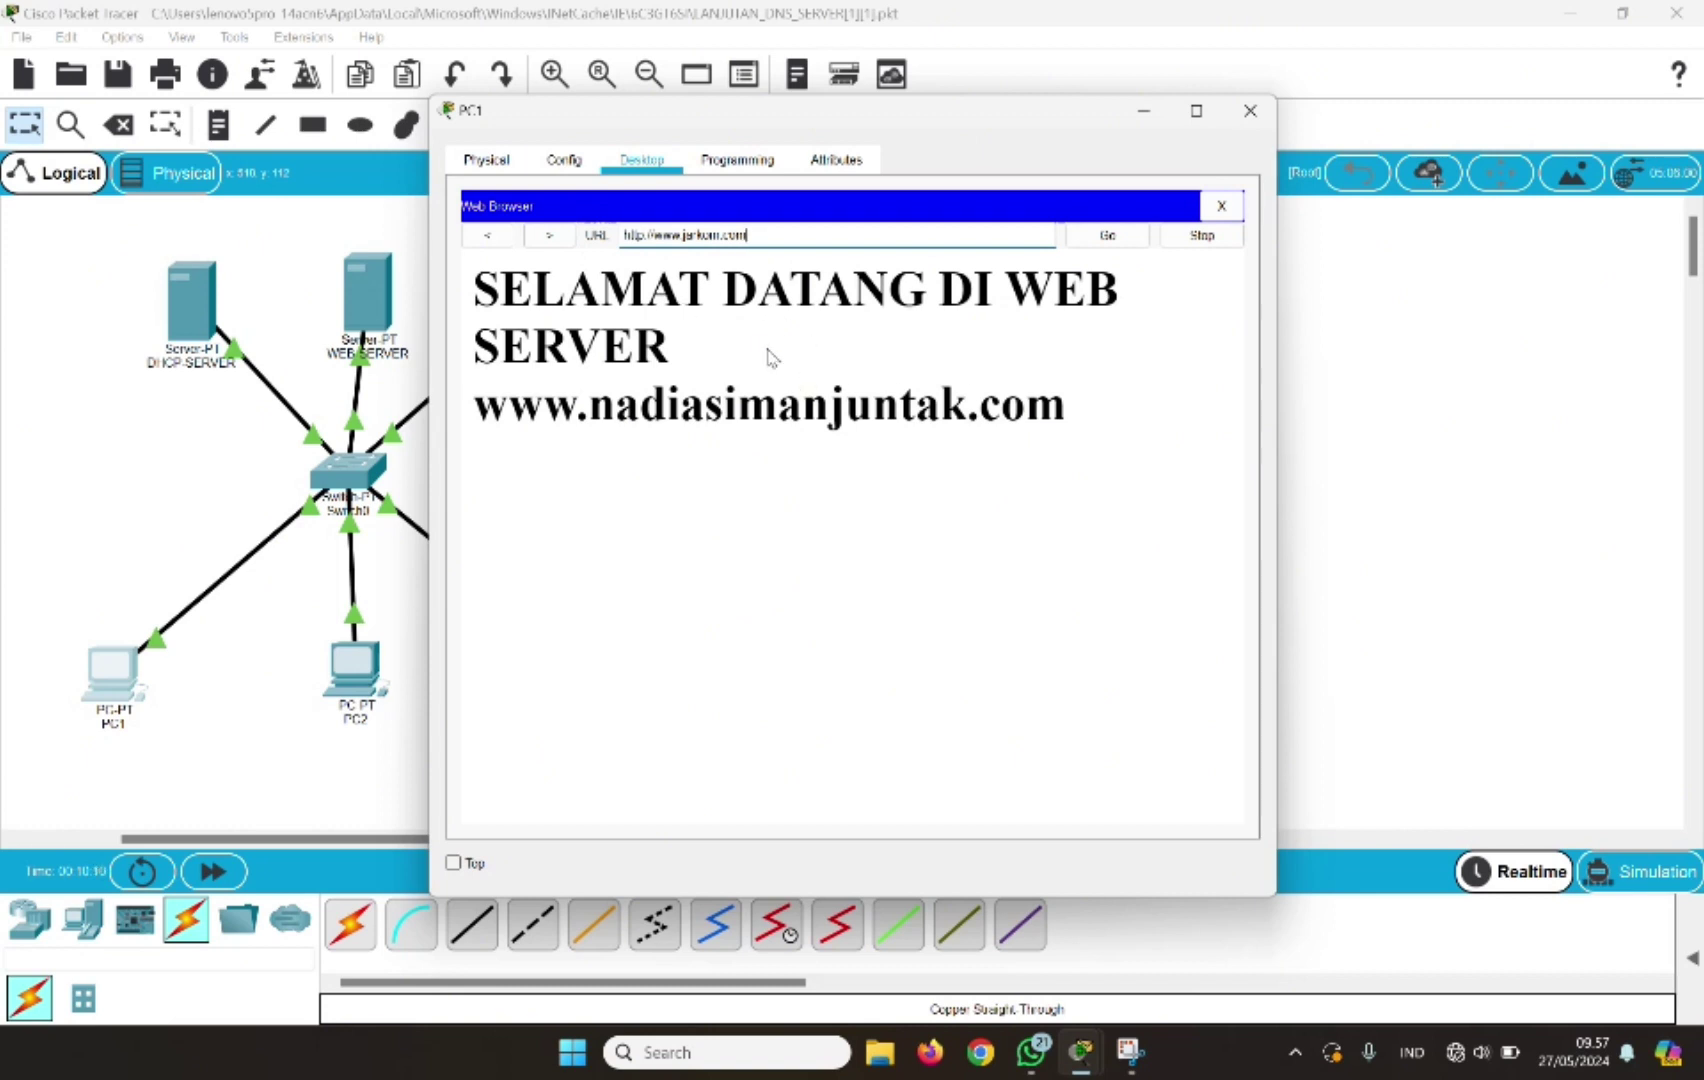
click(1258, 111)
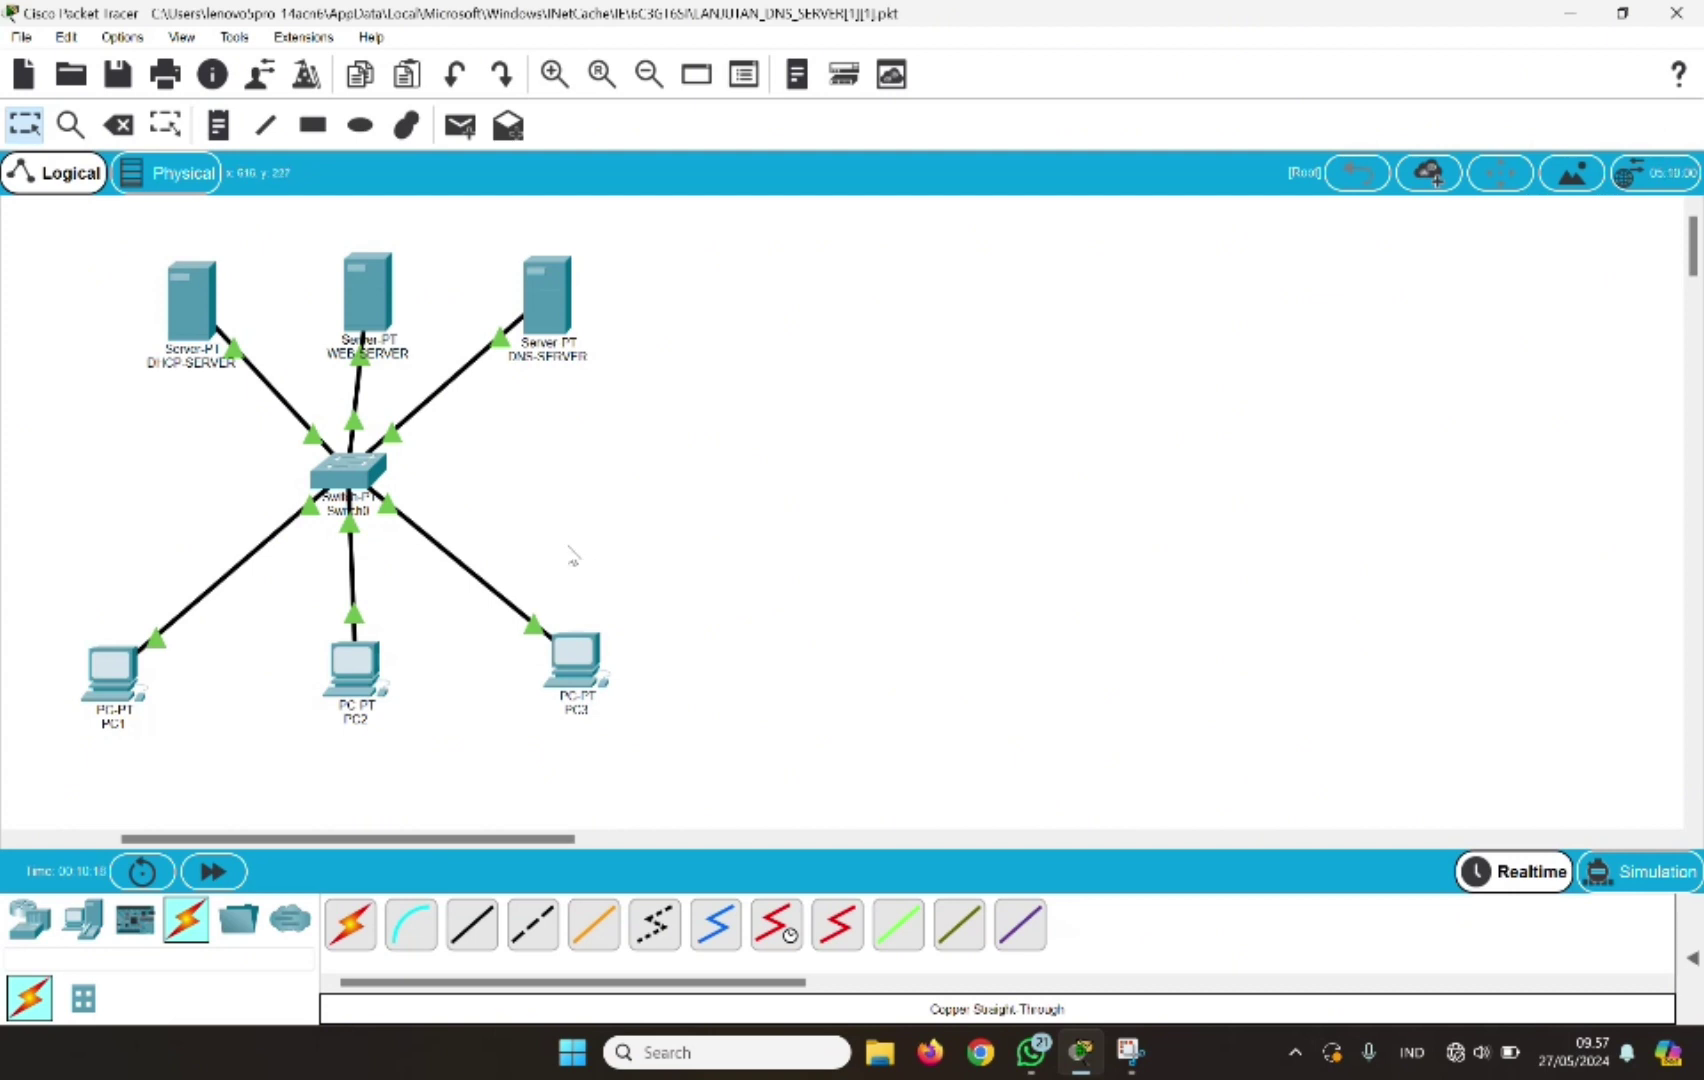
Add a server right of DNS-SERVER and cable its FastEthernet0 to Switch0 FastEthernet6/1 with copper straight-through
click(83, 918)
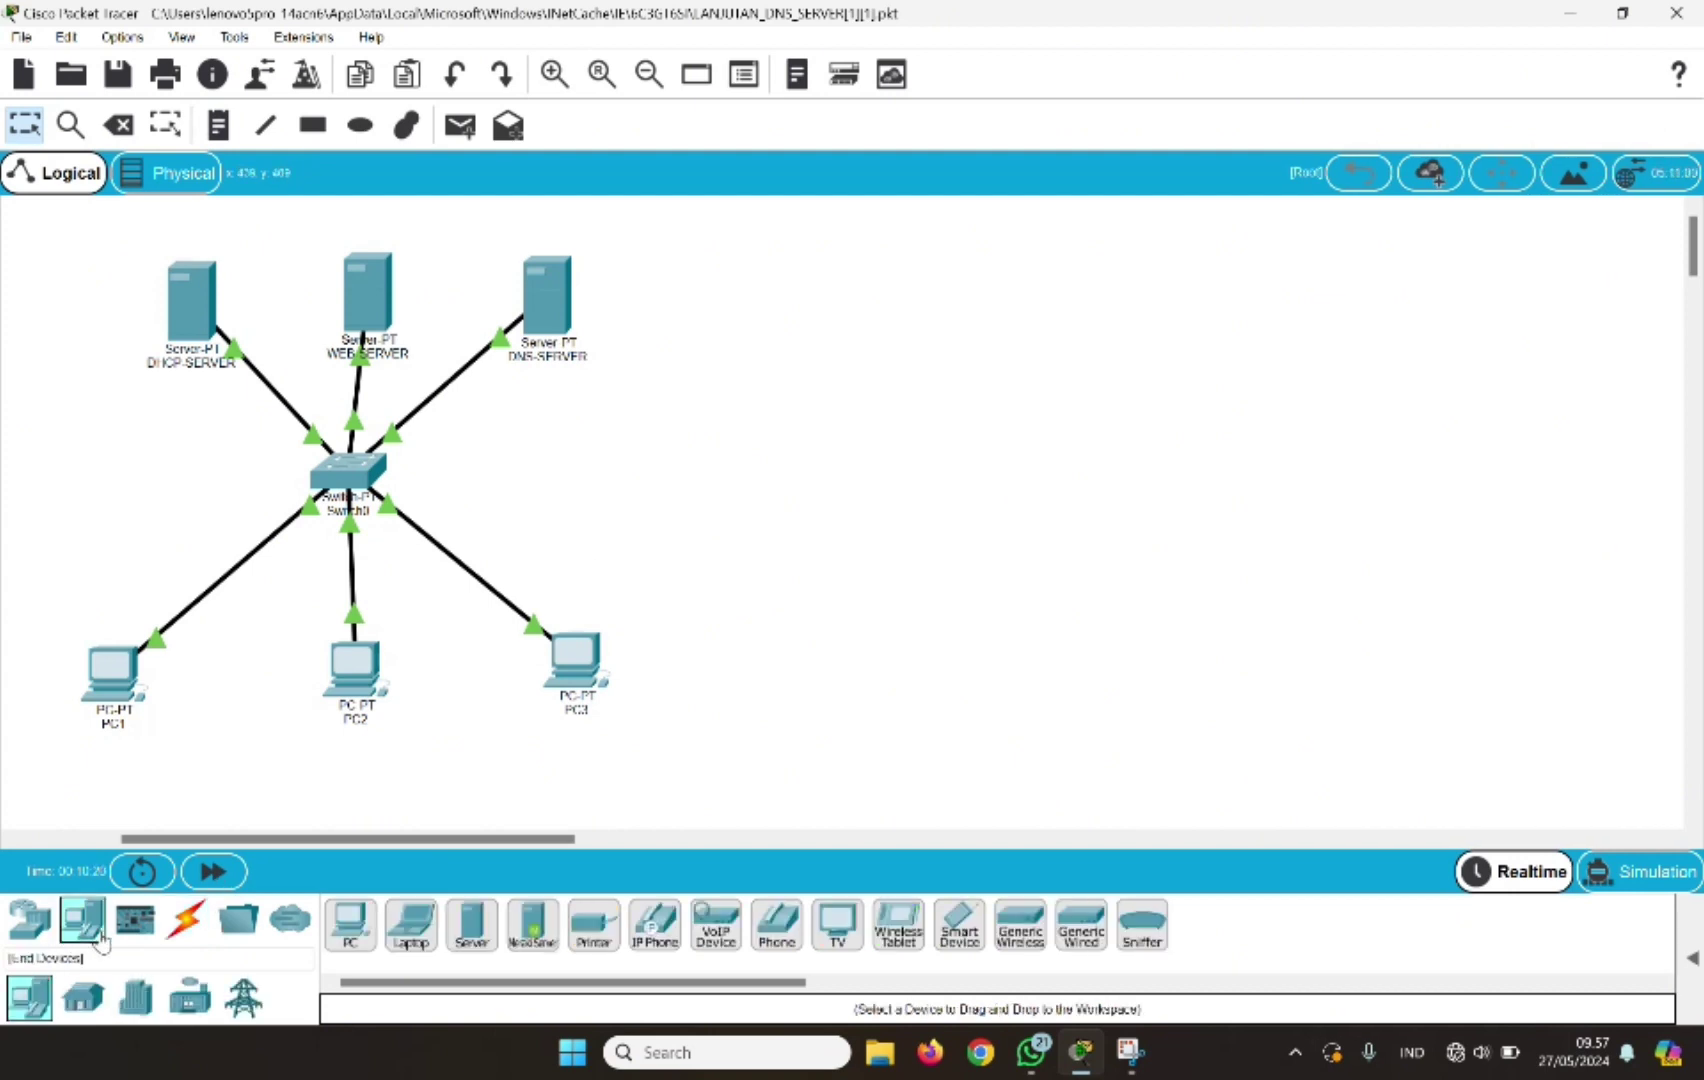
click(472, 928)
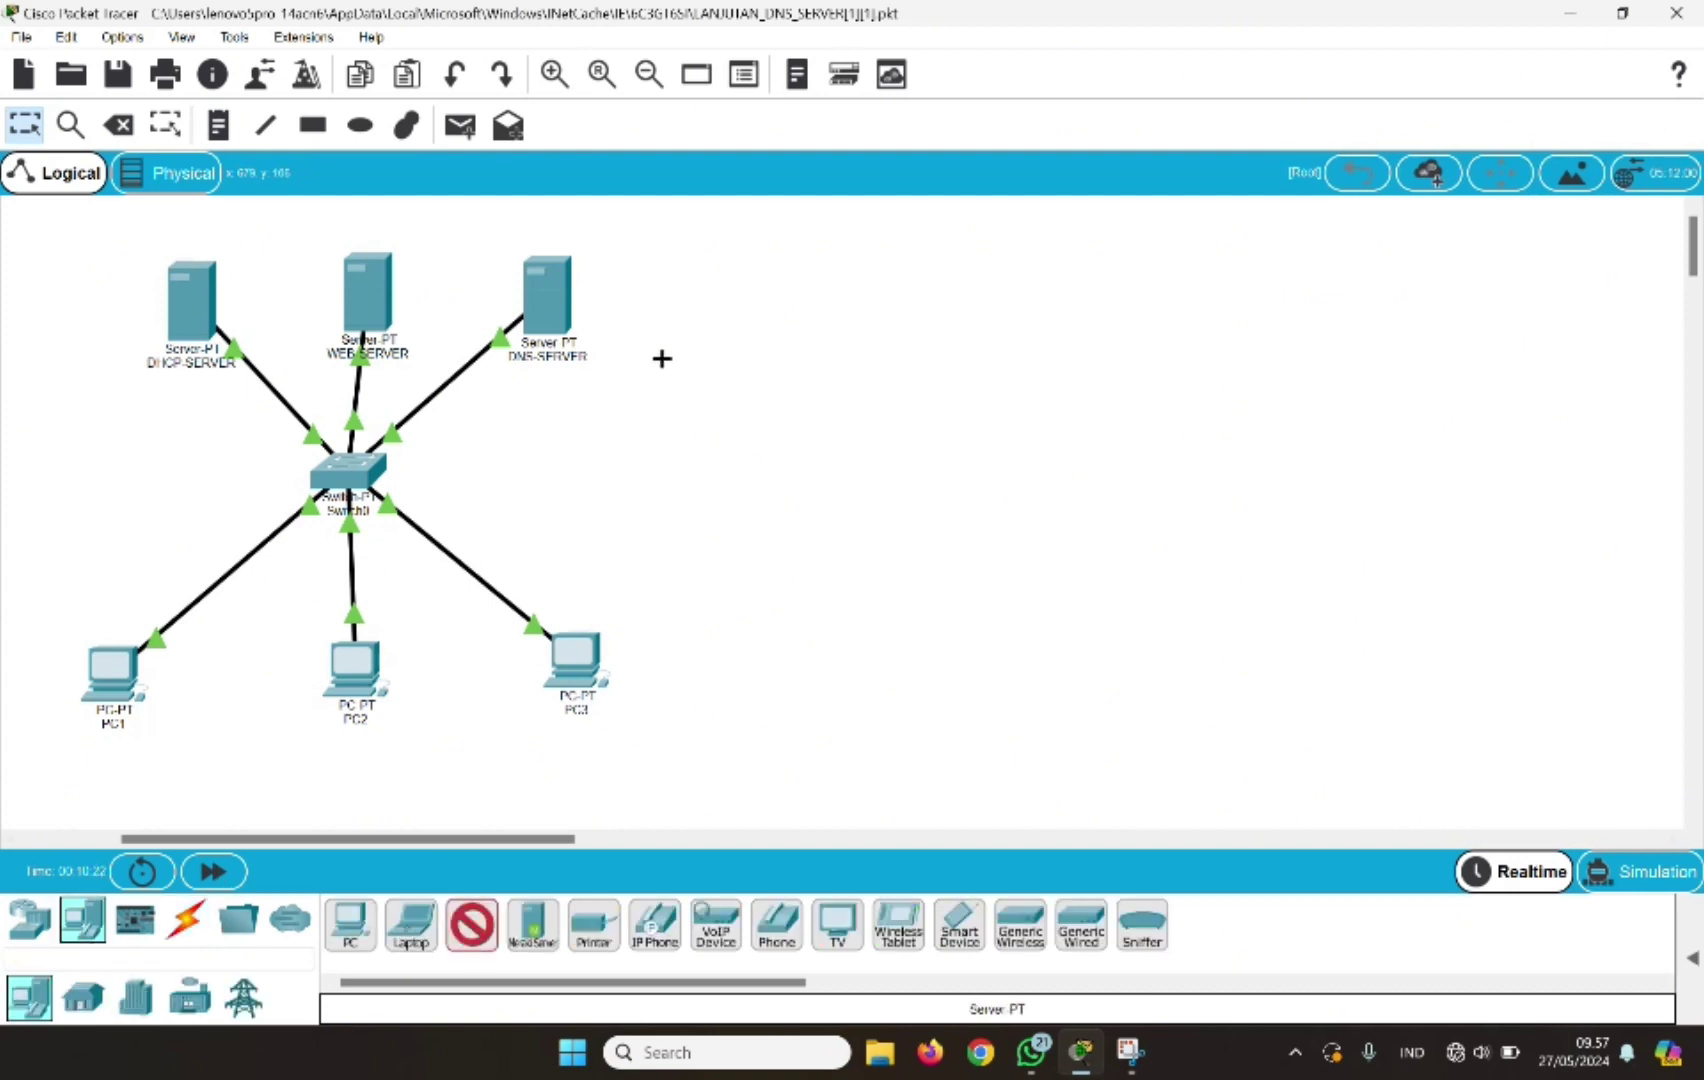
click(724, 326)
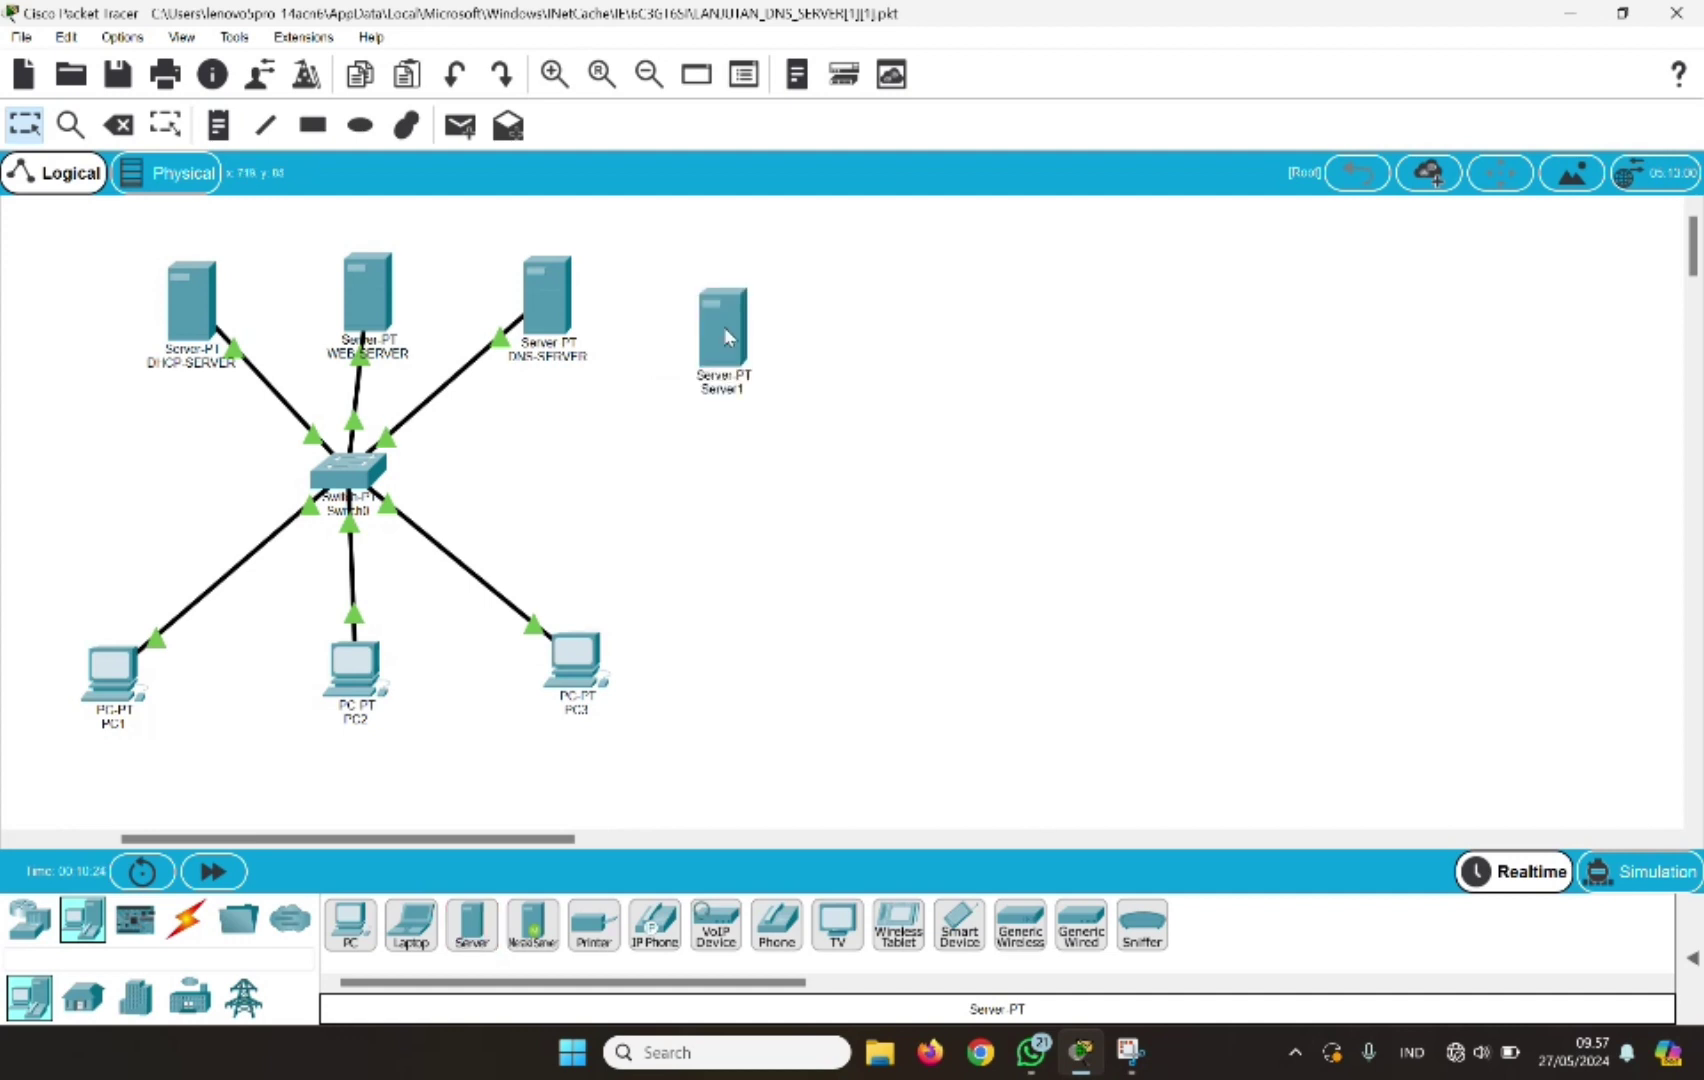
click(185, 918)
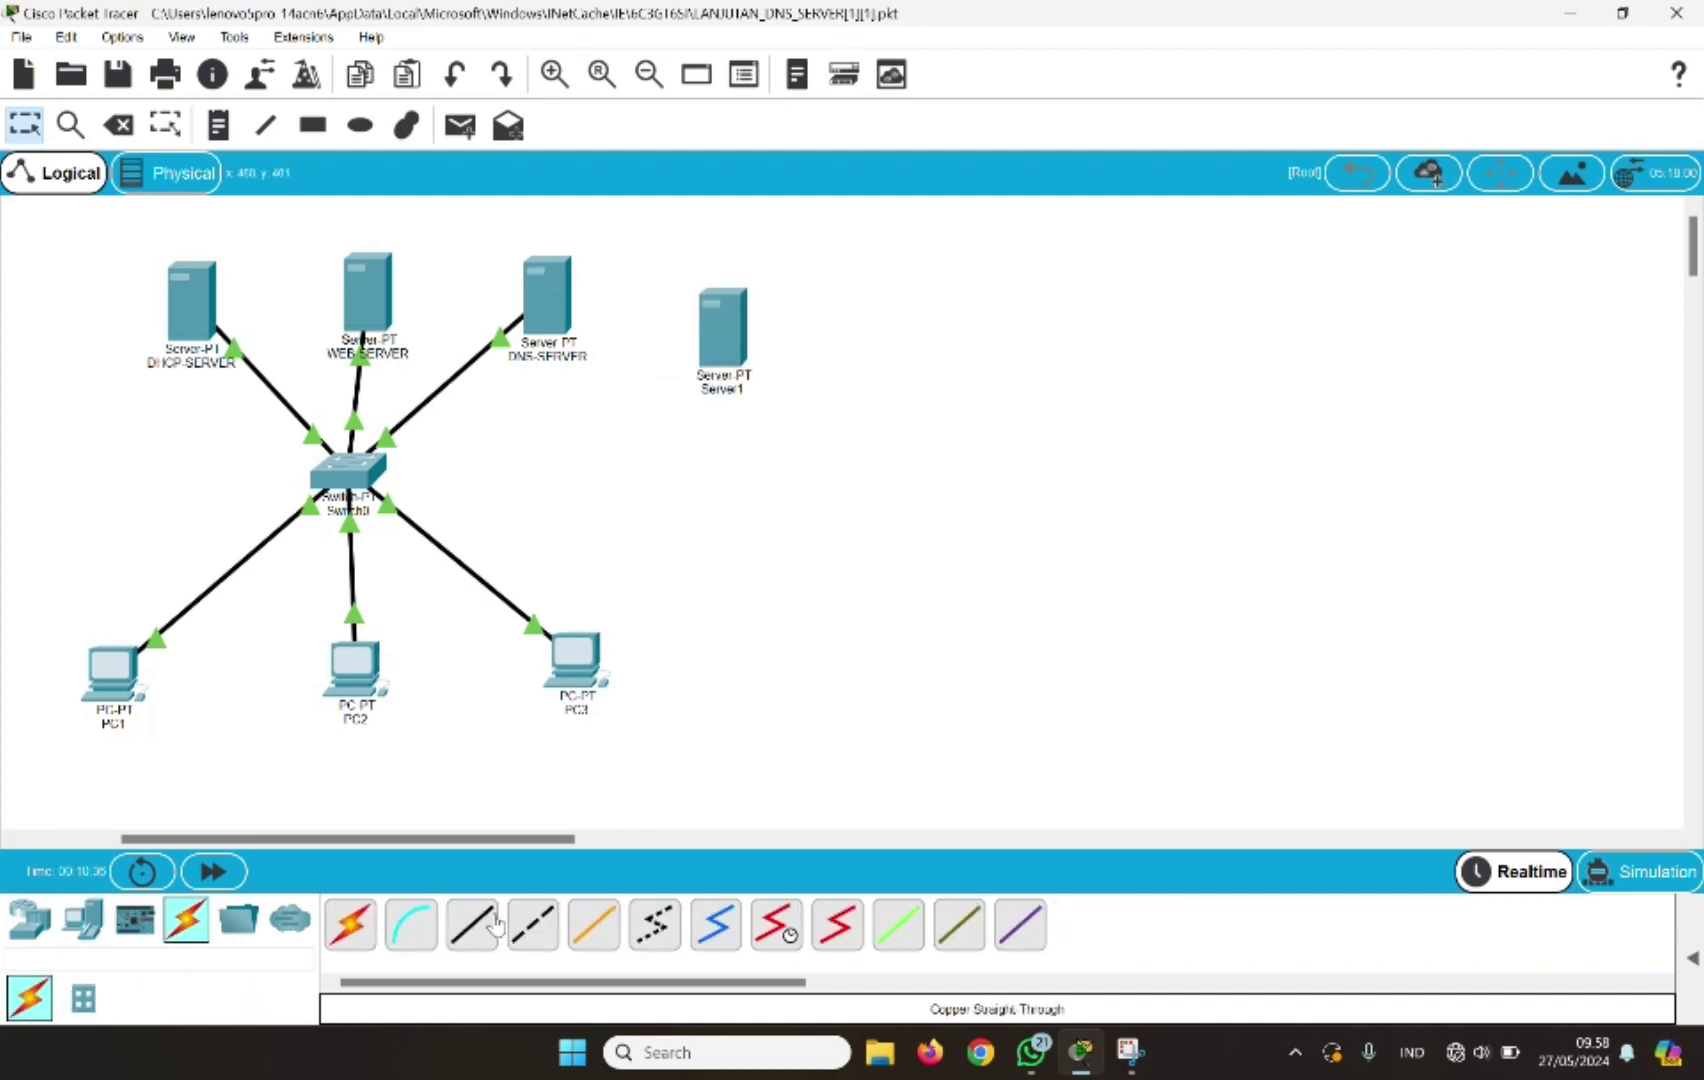
click(472, 925)
click(722, 350)
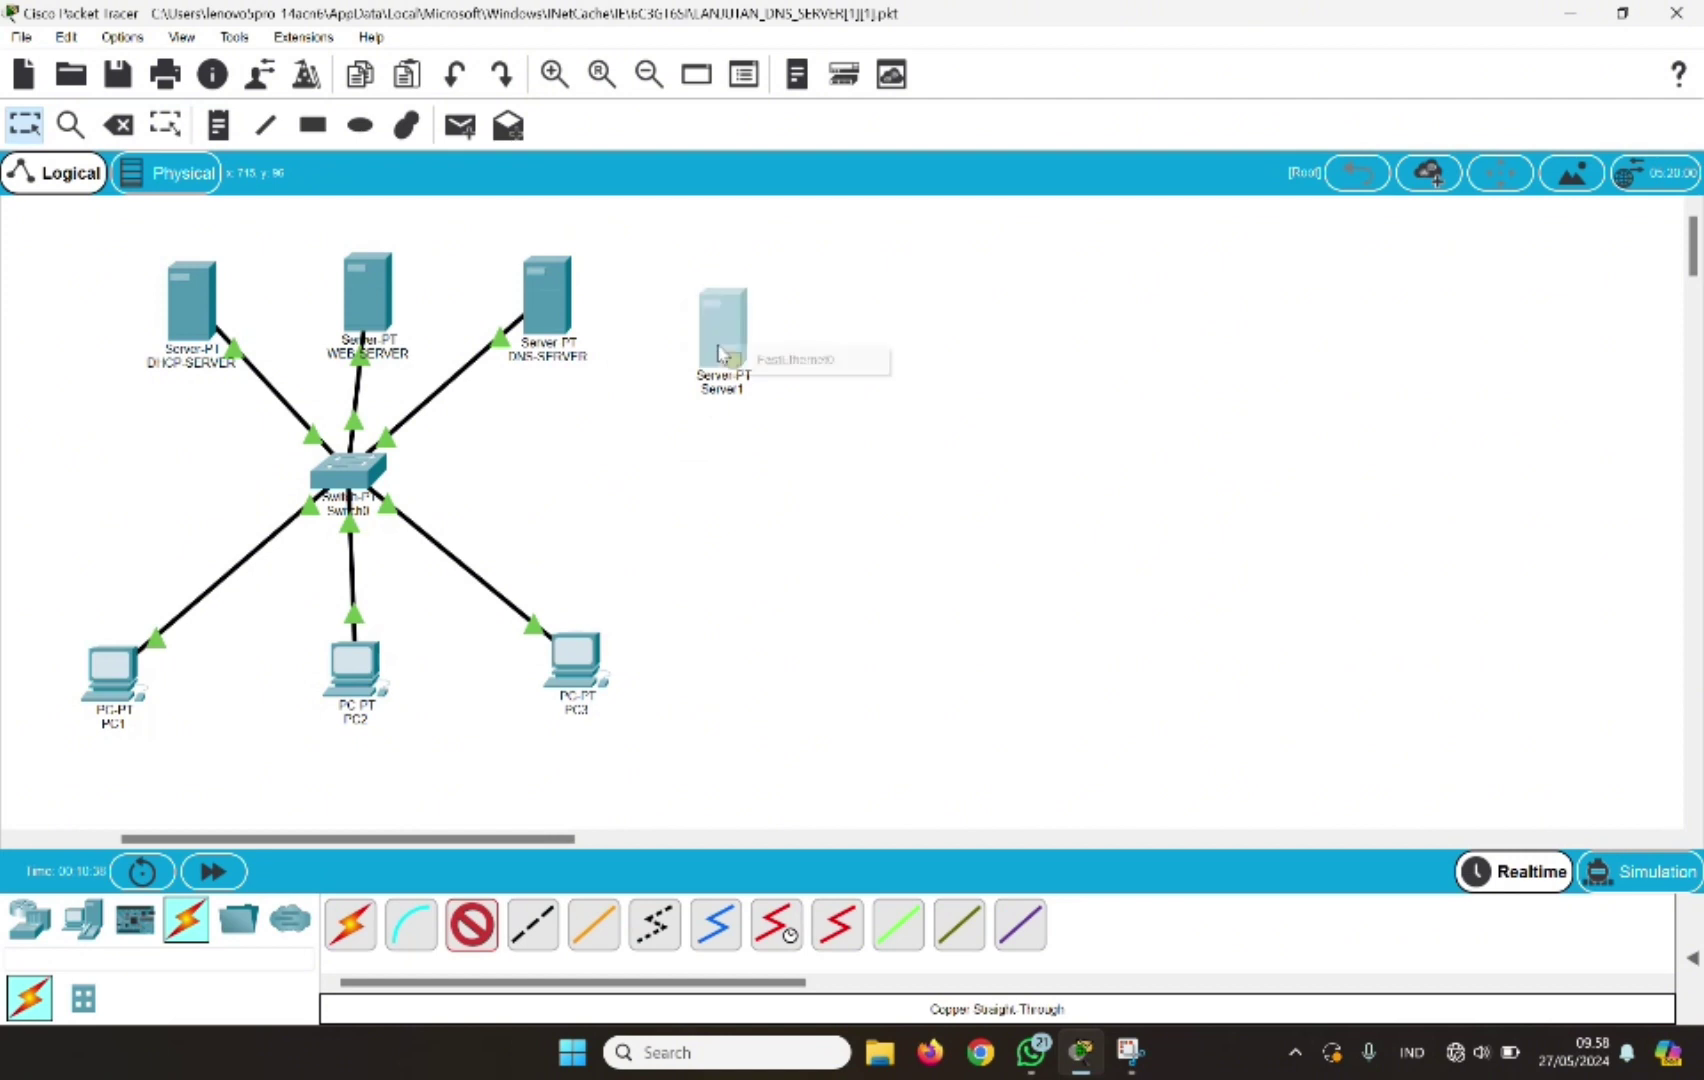
click(745, 359)
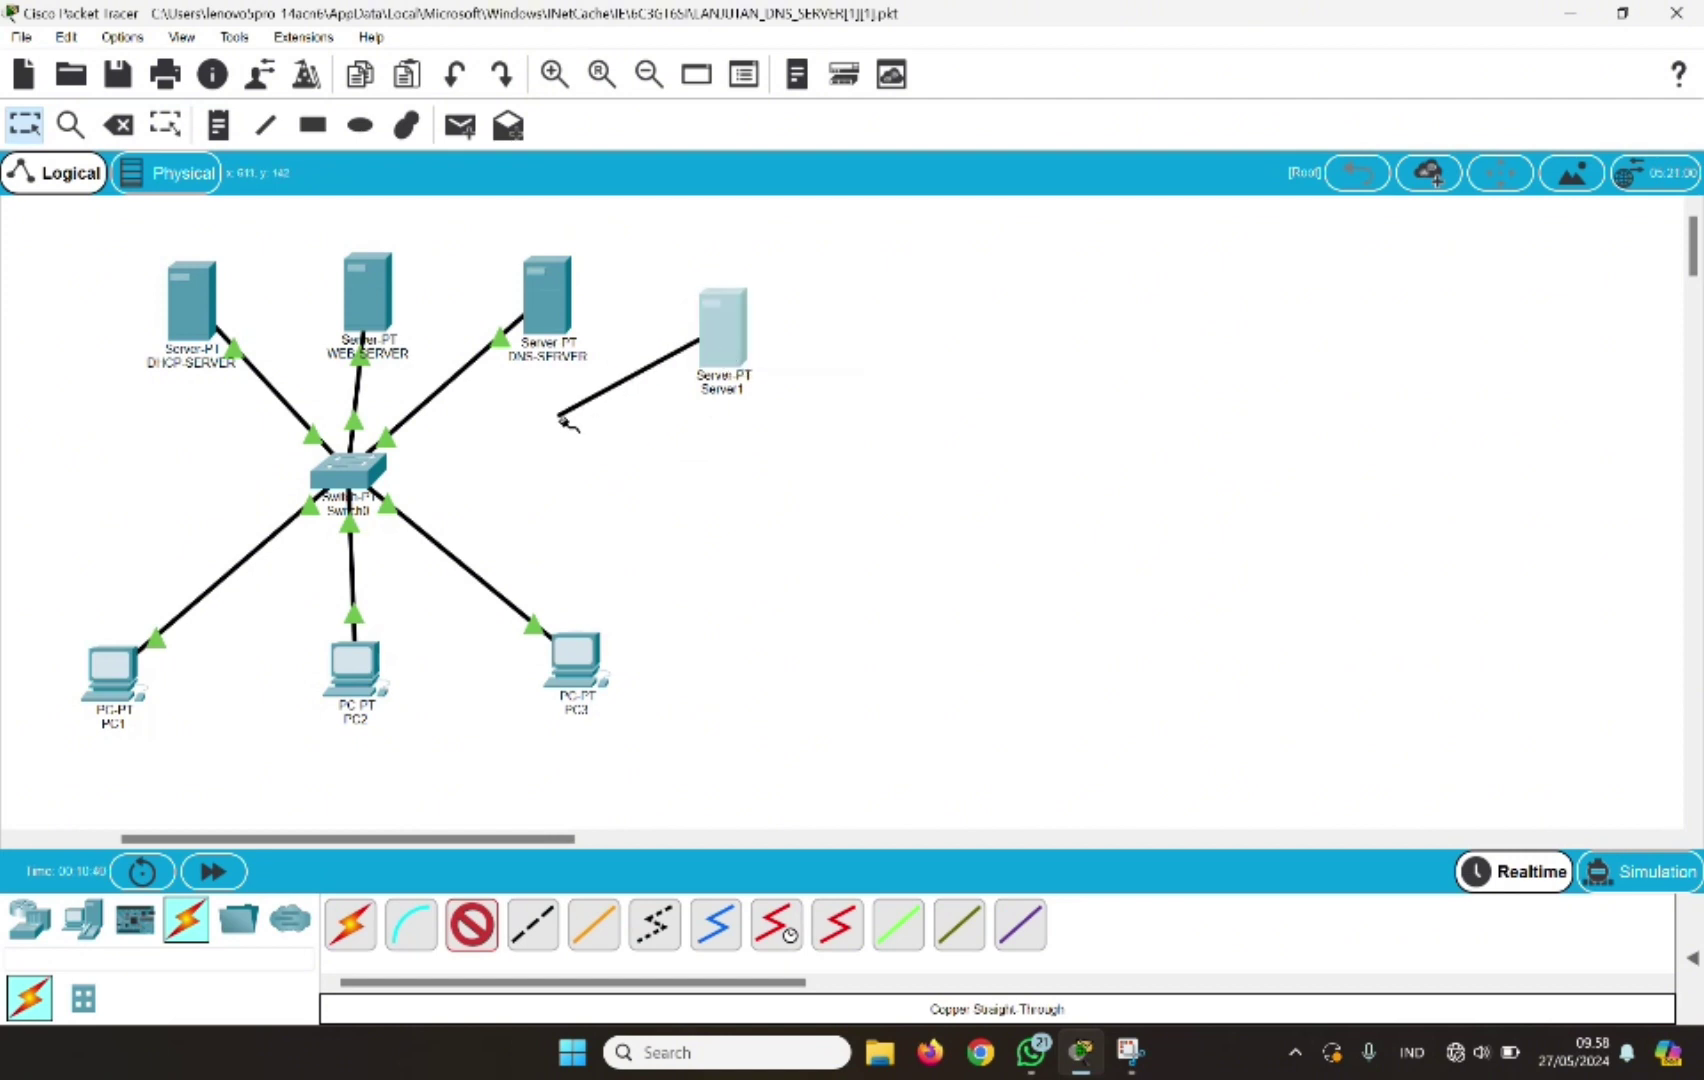
click(366, 479)
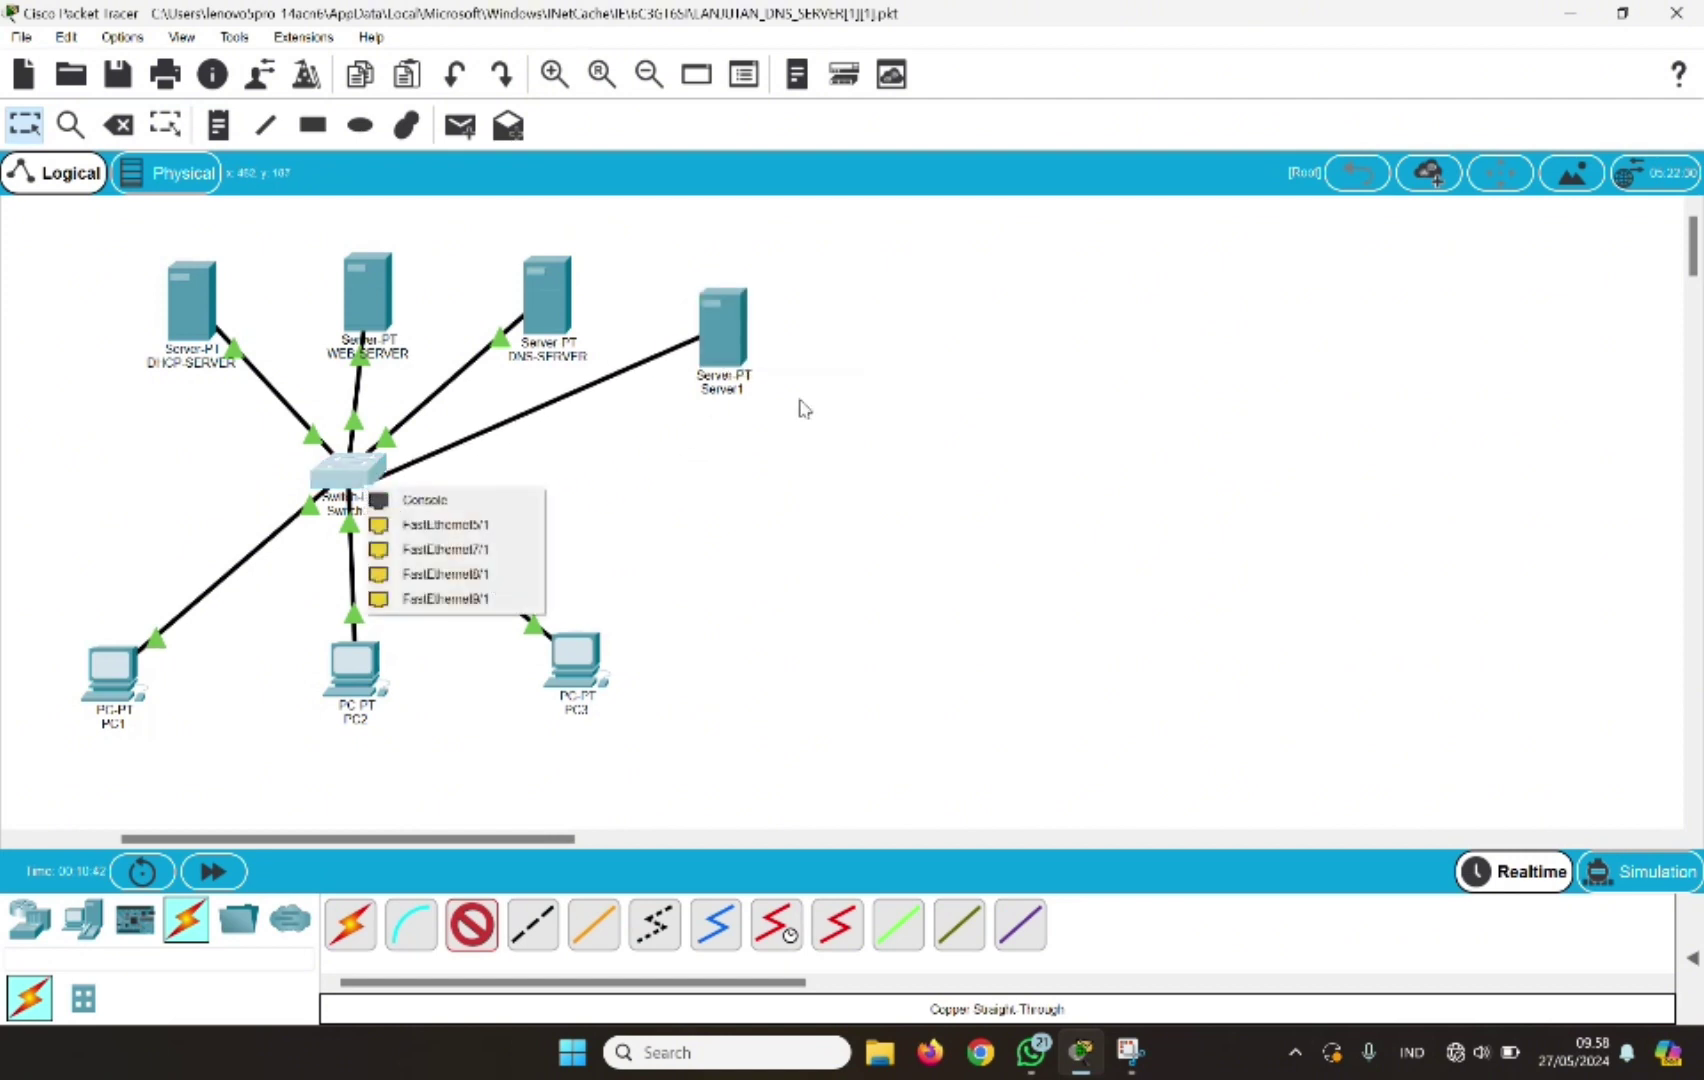
click(481, 522)
Rename the new server to EMAIL SERVER
click(724, 390)
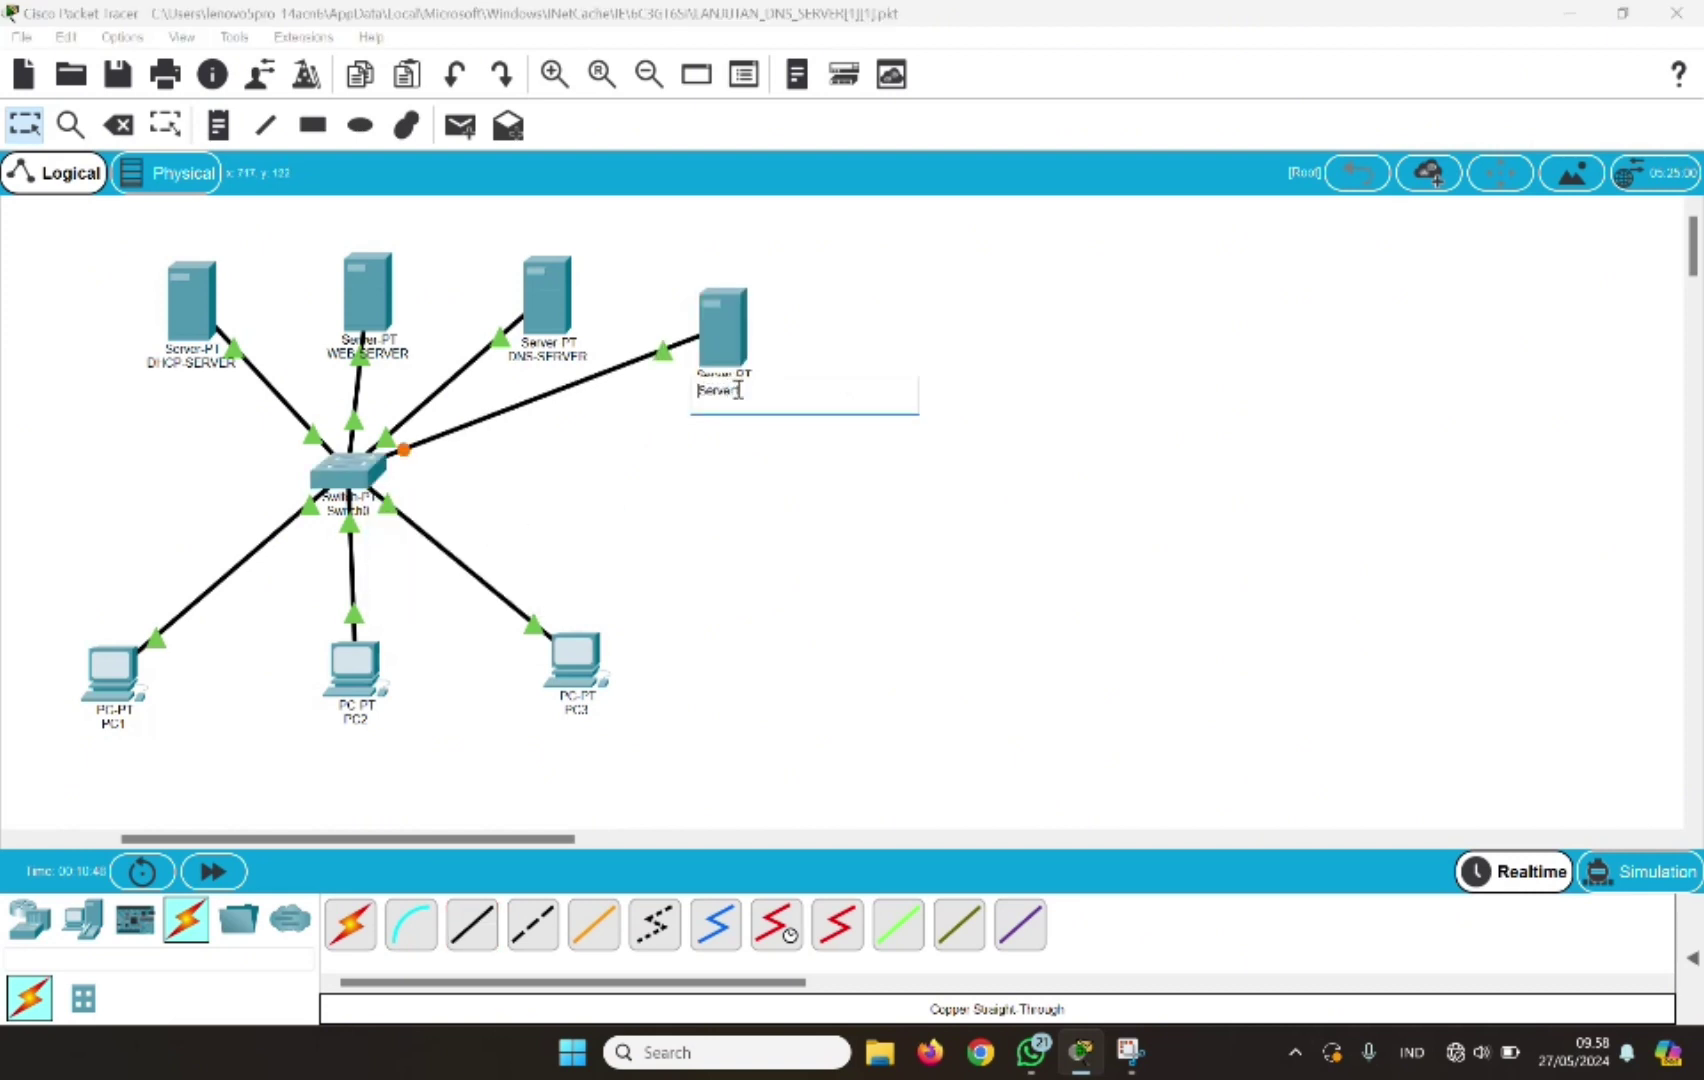
click(739, 390)
key(BackSpace)
key(BackSpace)
key(BackSpace)
key(BackSpace)
key(BackSpace)
key(BackSpace)
key(BackSpace)
key(Caps_Lock)
text(EMAIL)
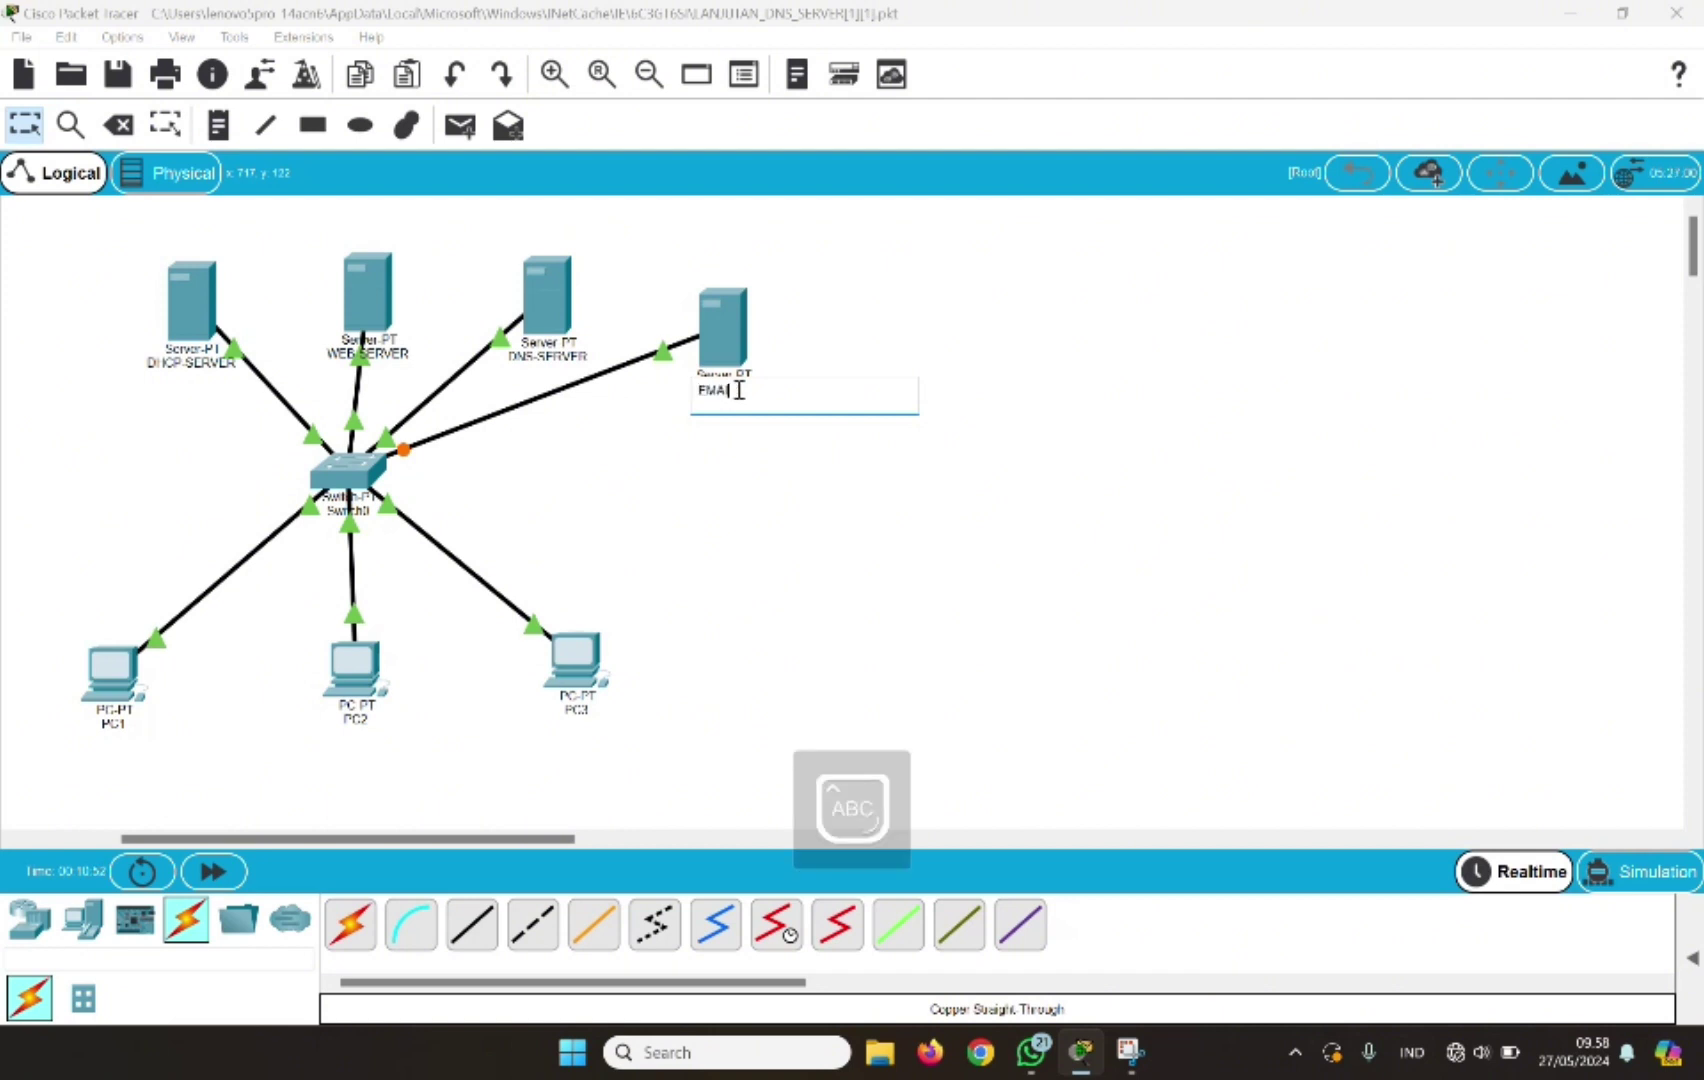
text( SERVER)
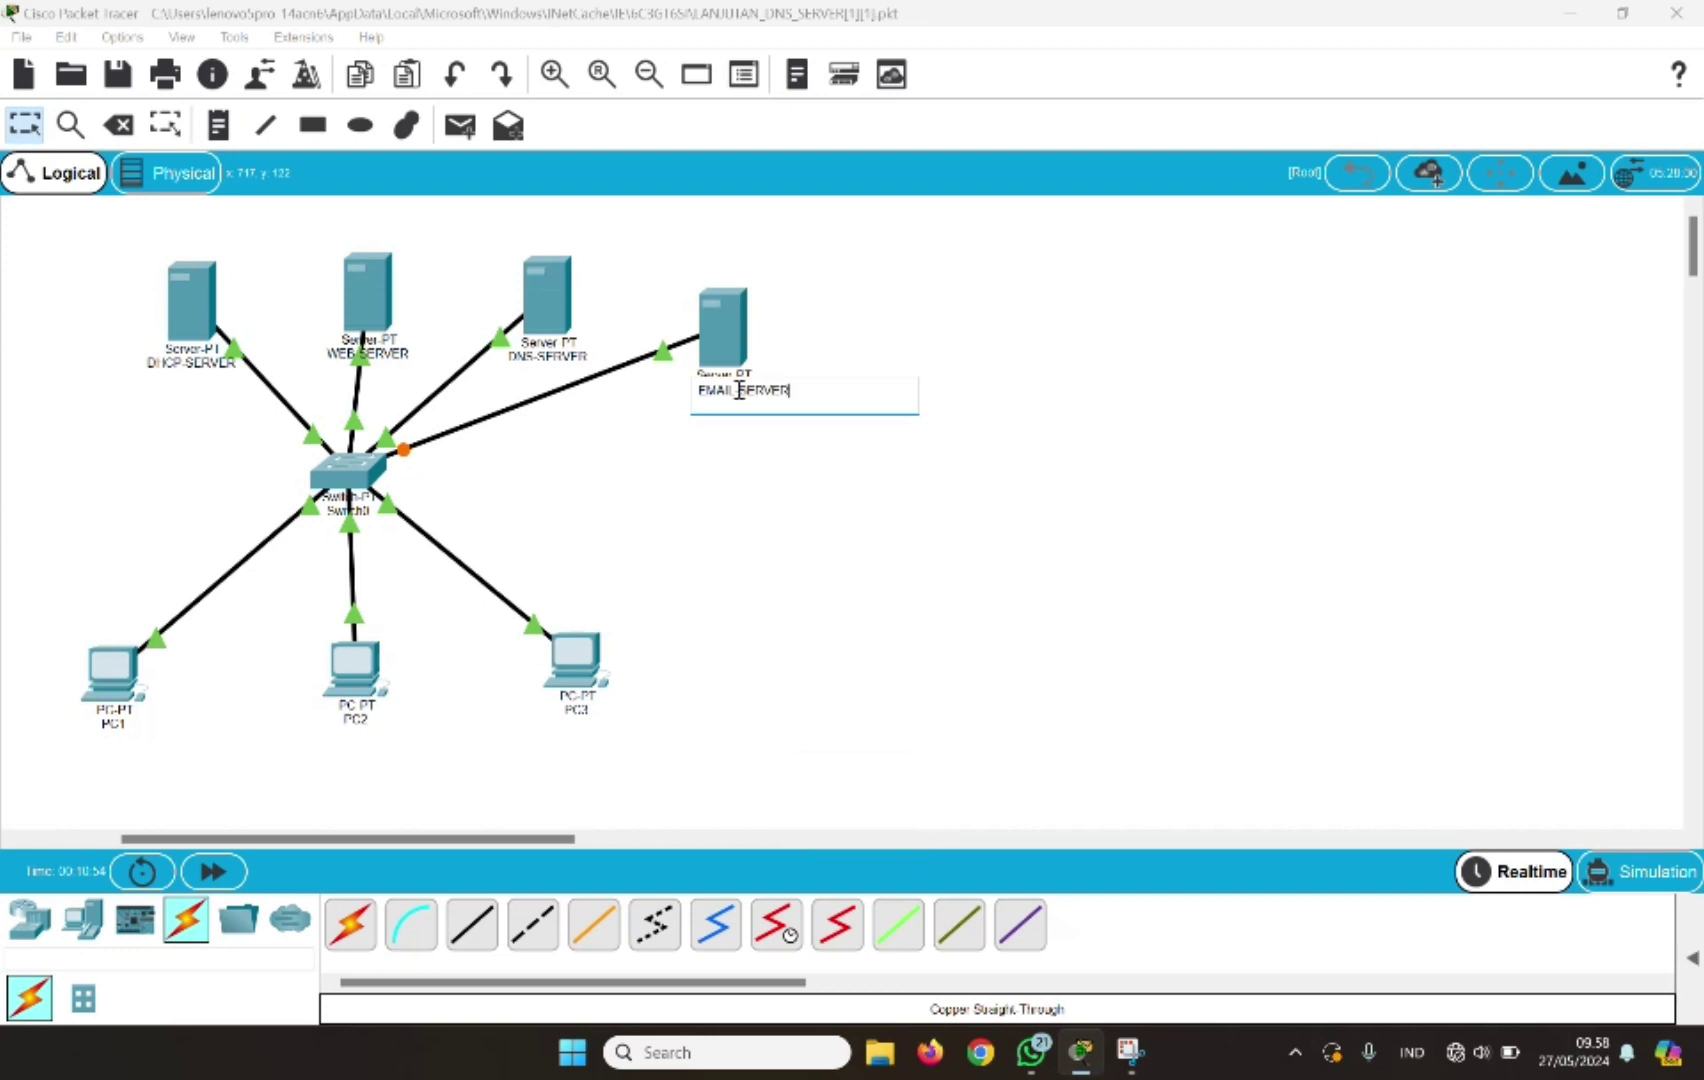
key(Return)
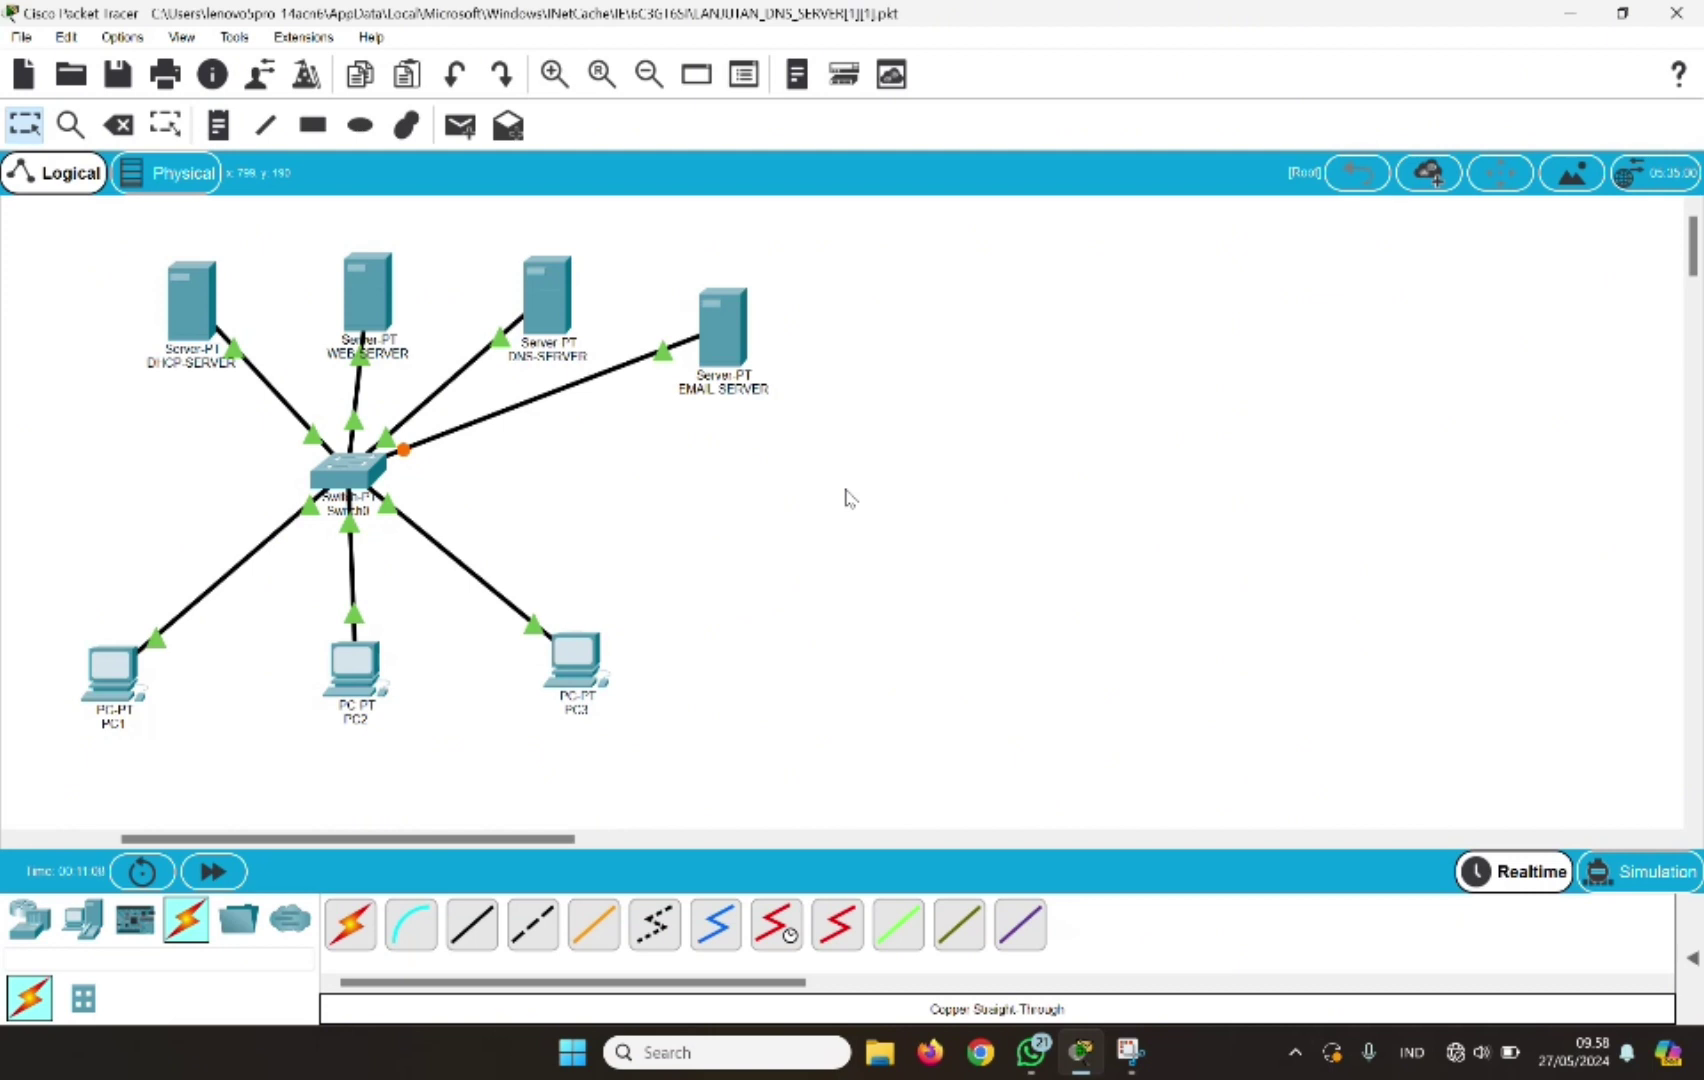
Give EMAIL SERVER static IP 192.168.1.130 with mask 255.255.255.0 and close its window
click(728, 336)
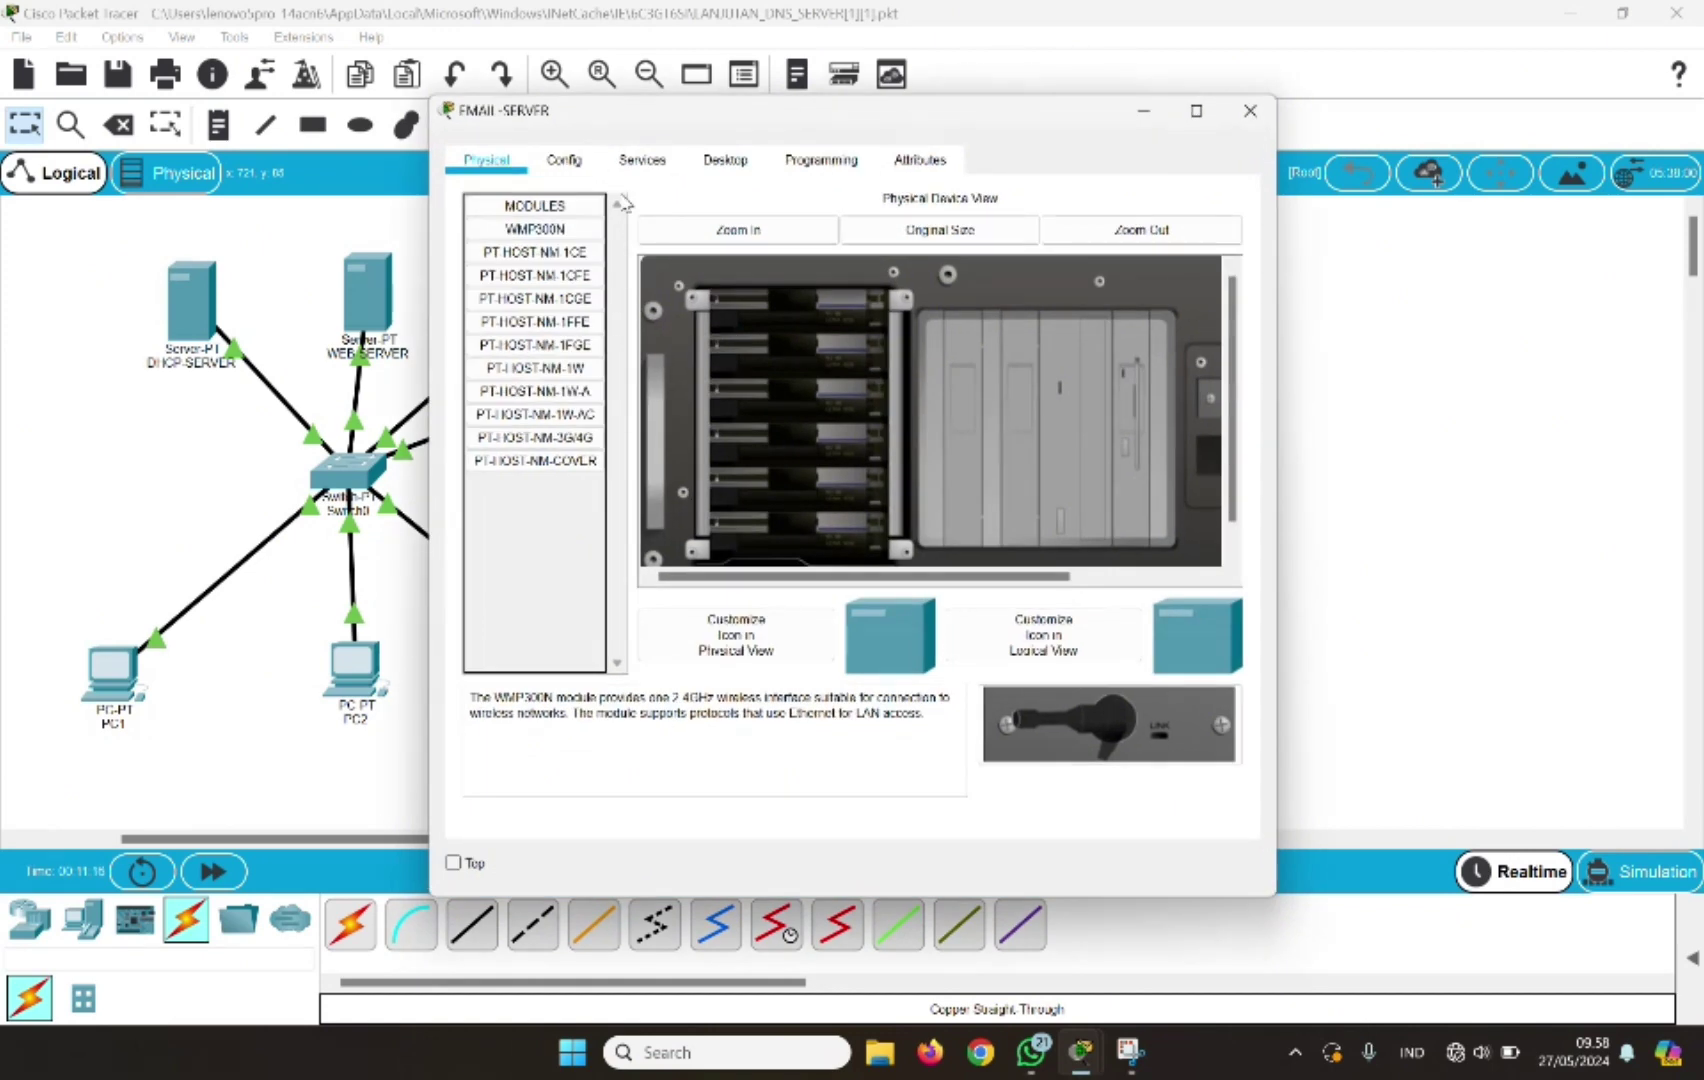
click(726, 160)
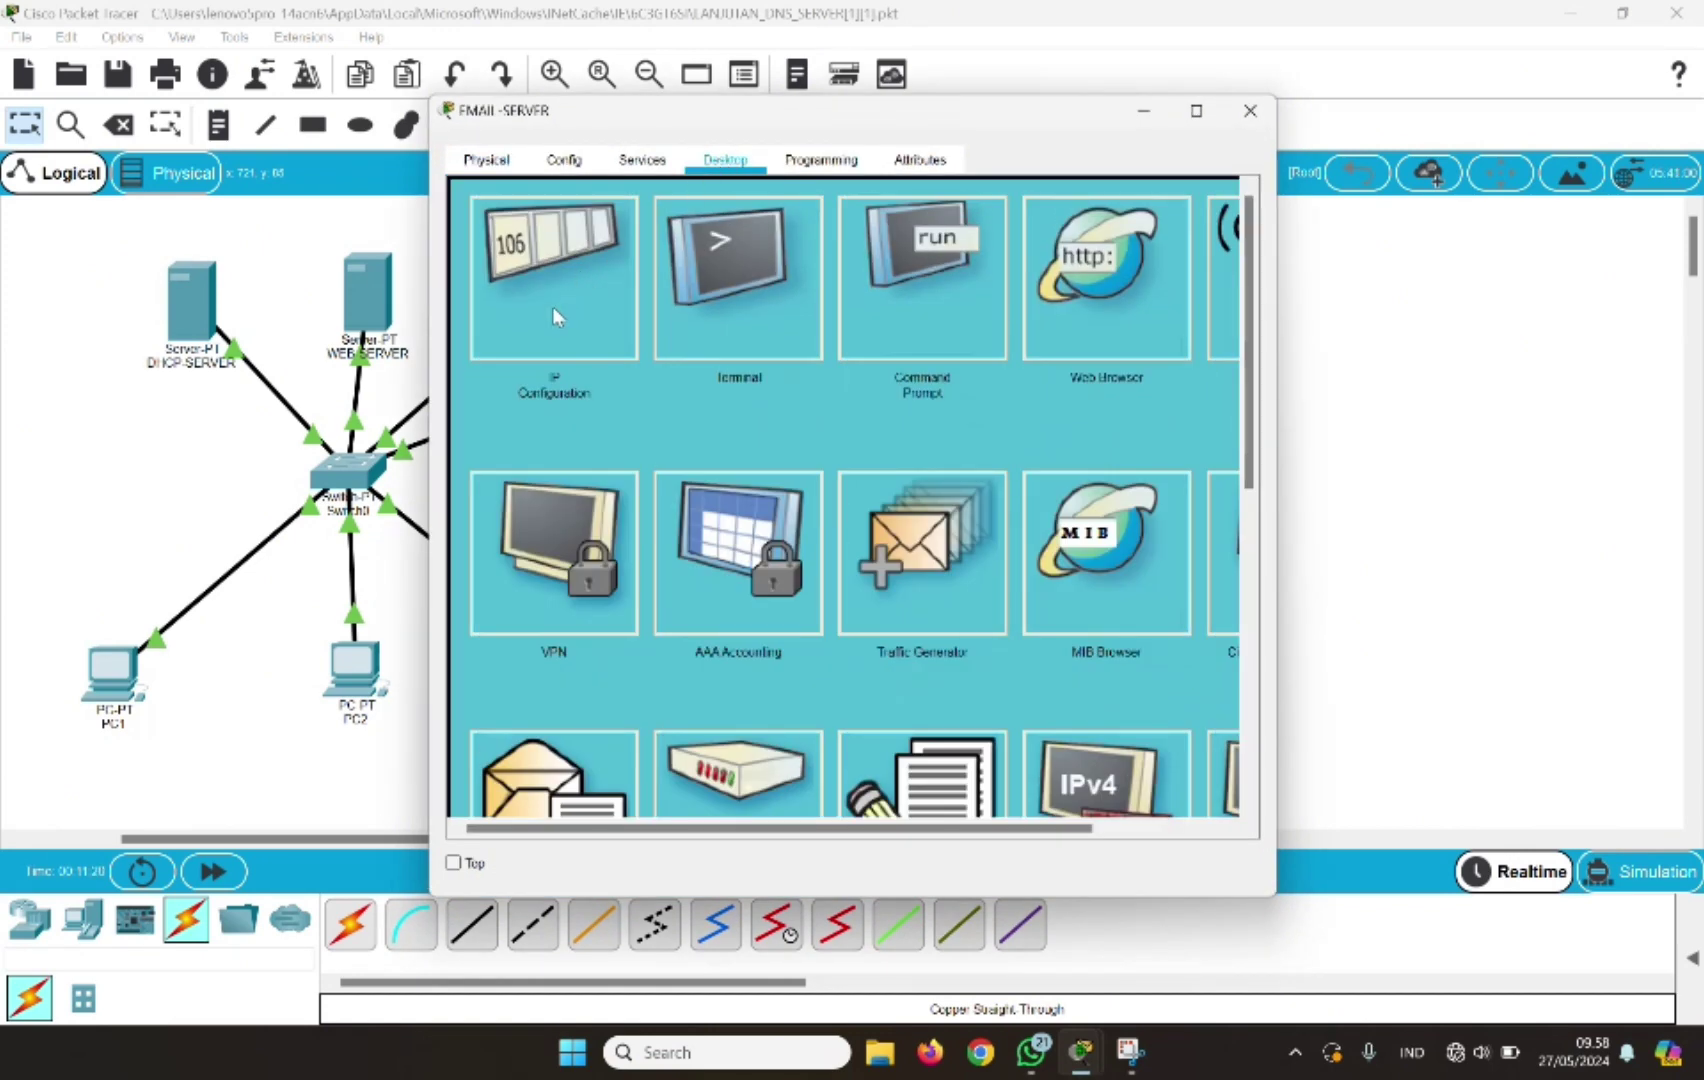
click(556, 316)
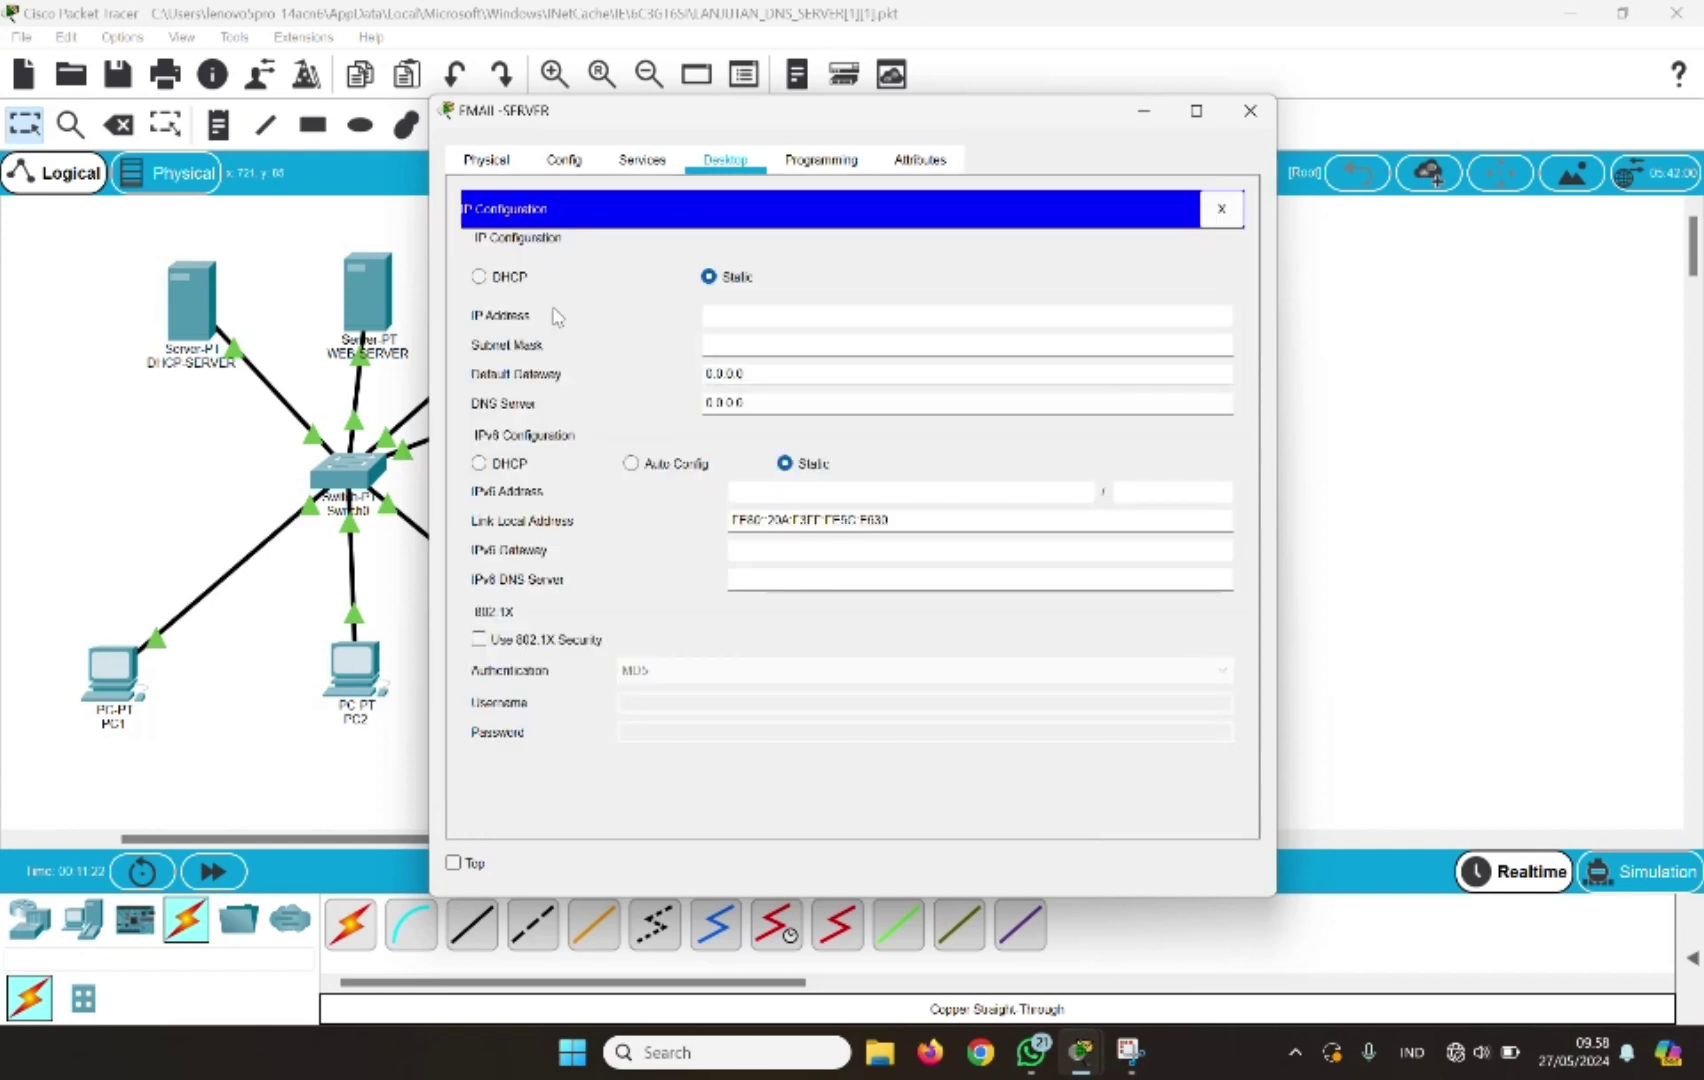
click(716, 316)
text(192.168.1.130)
key(Return)
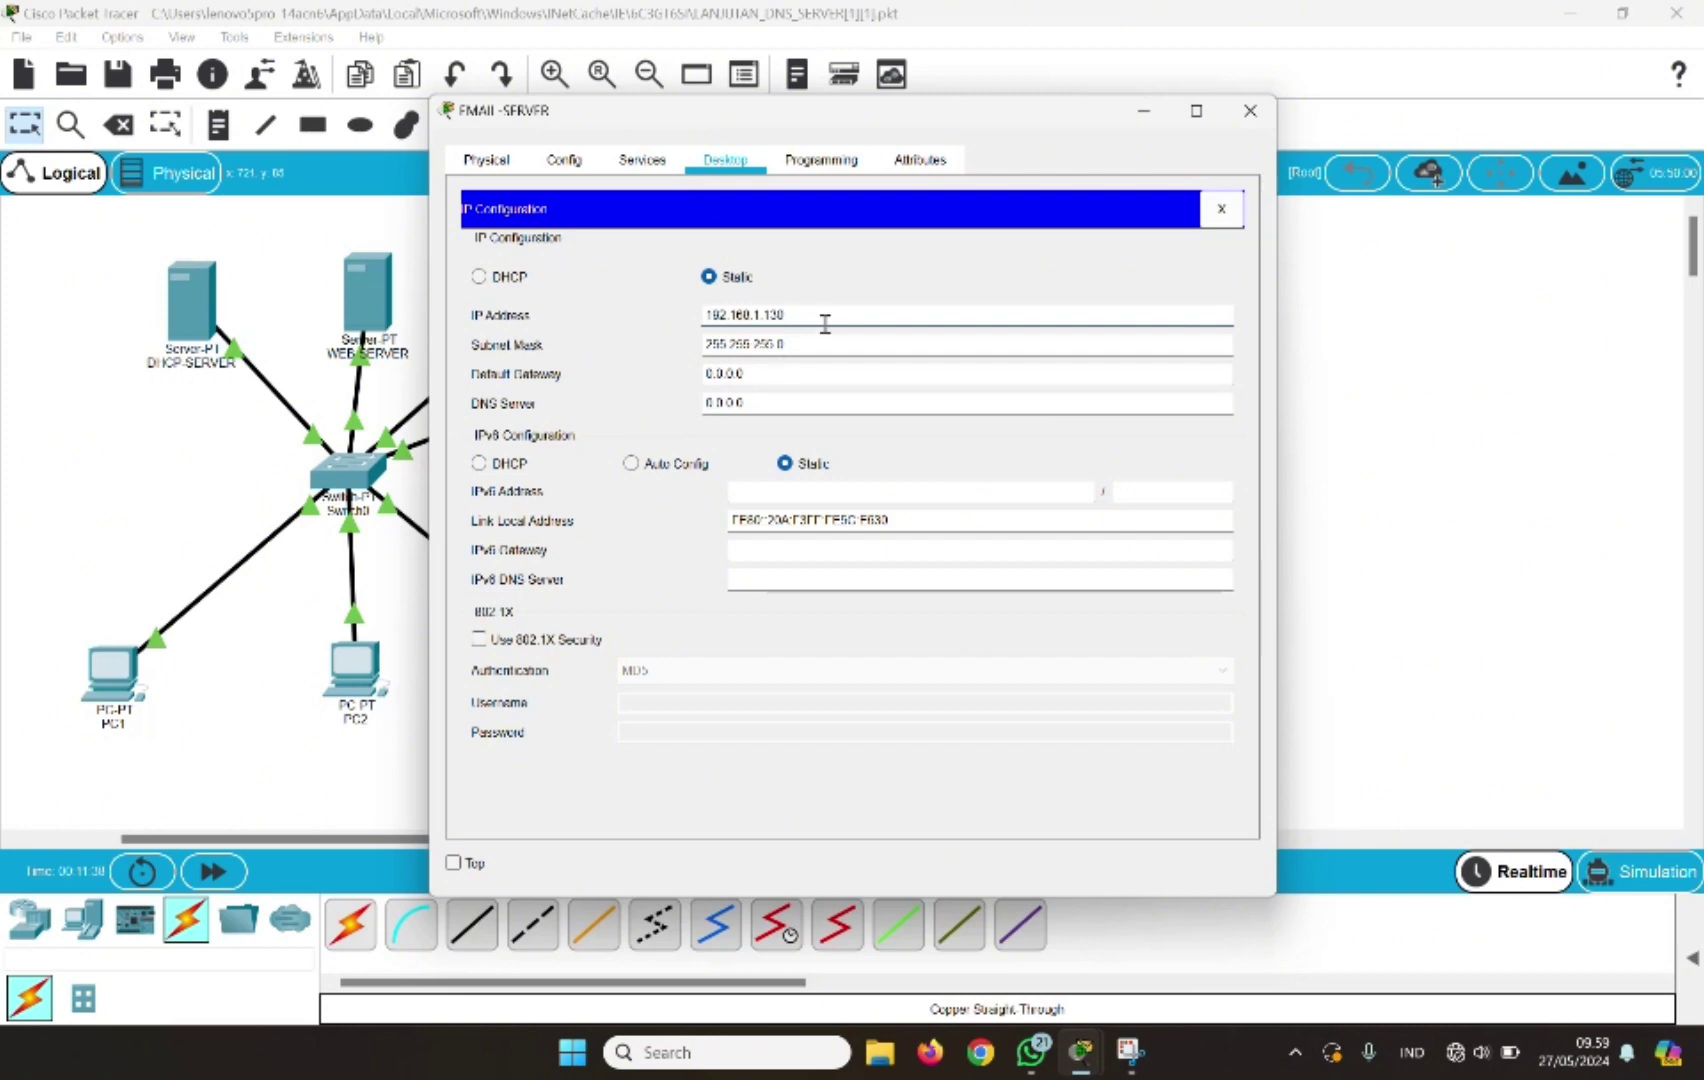
click(1246, 118)
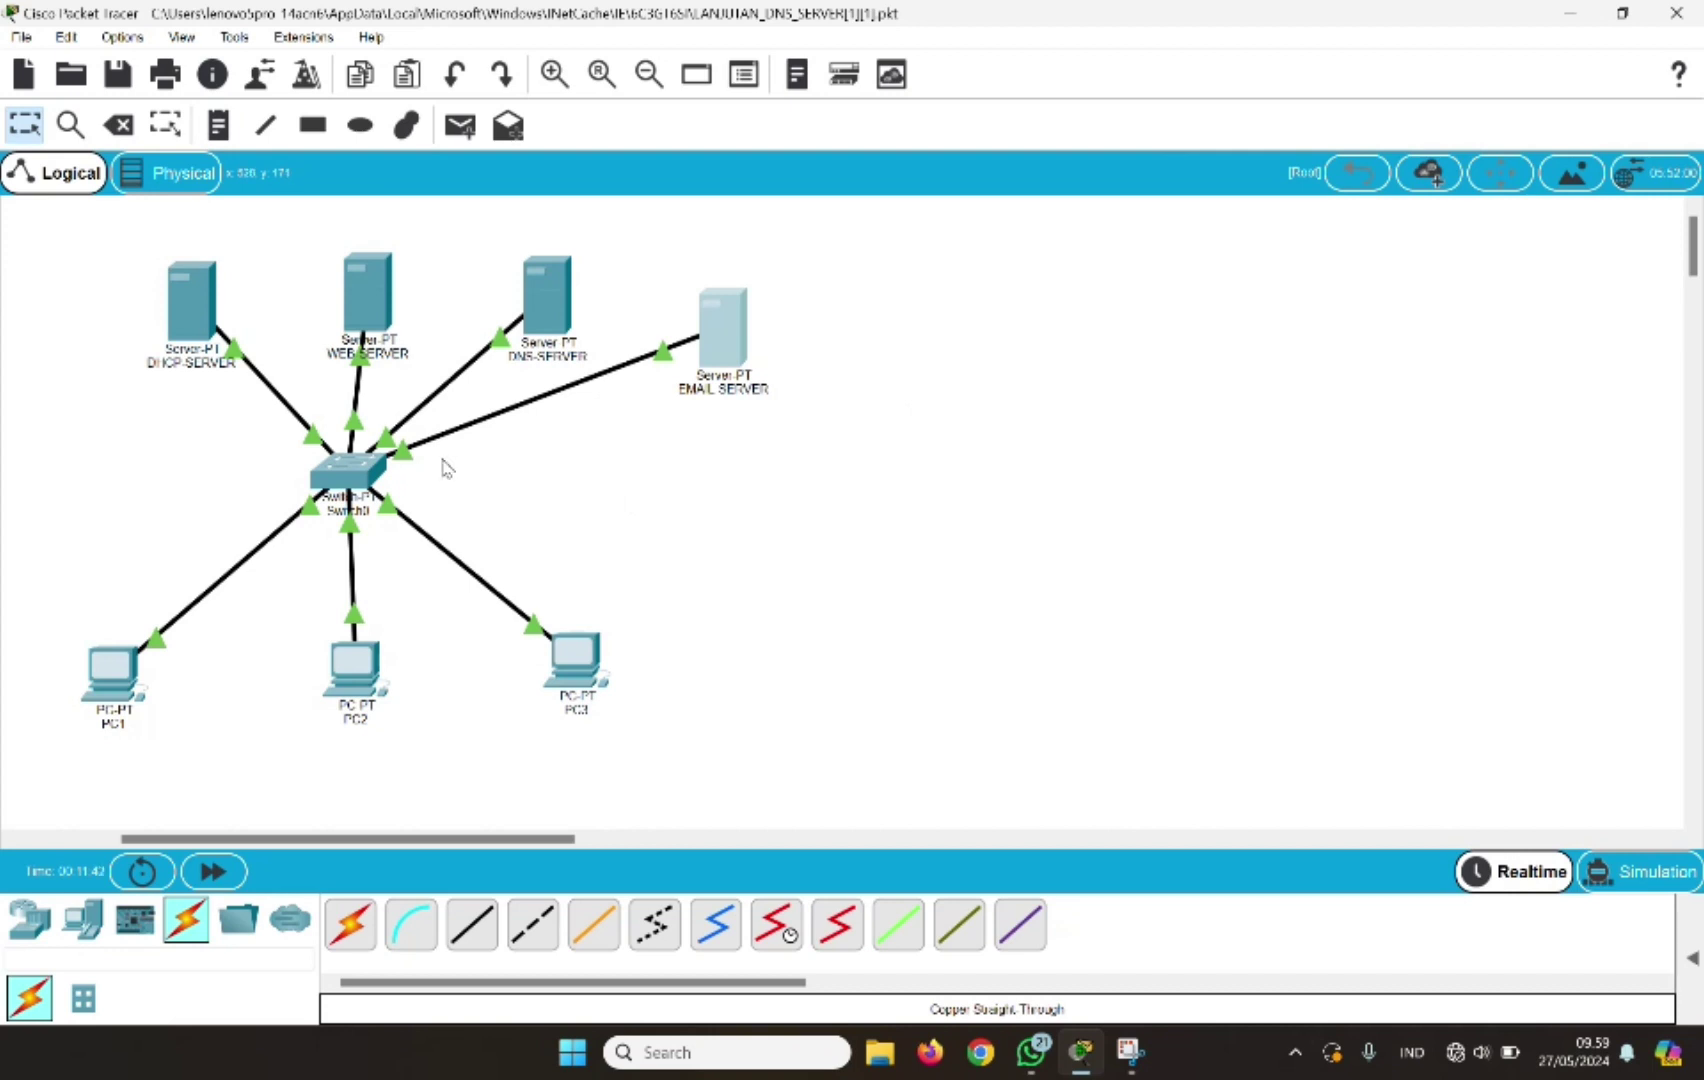
Open EMAIL SERVER's EMAIL service and set the mail domain name to jarkom.com
click(1025, 483)
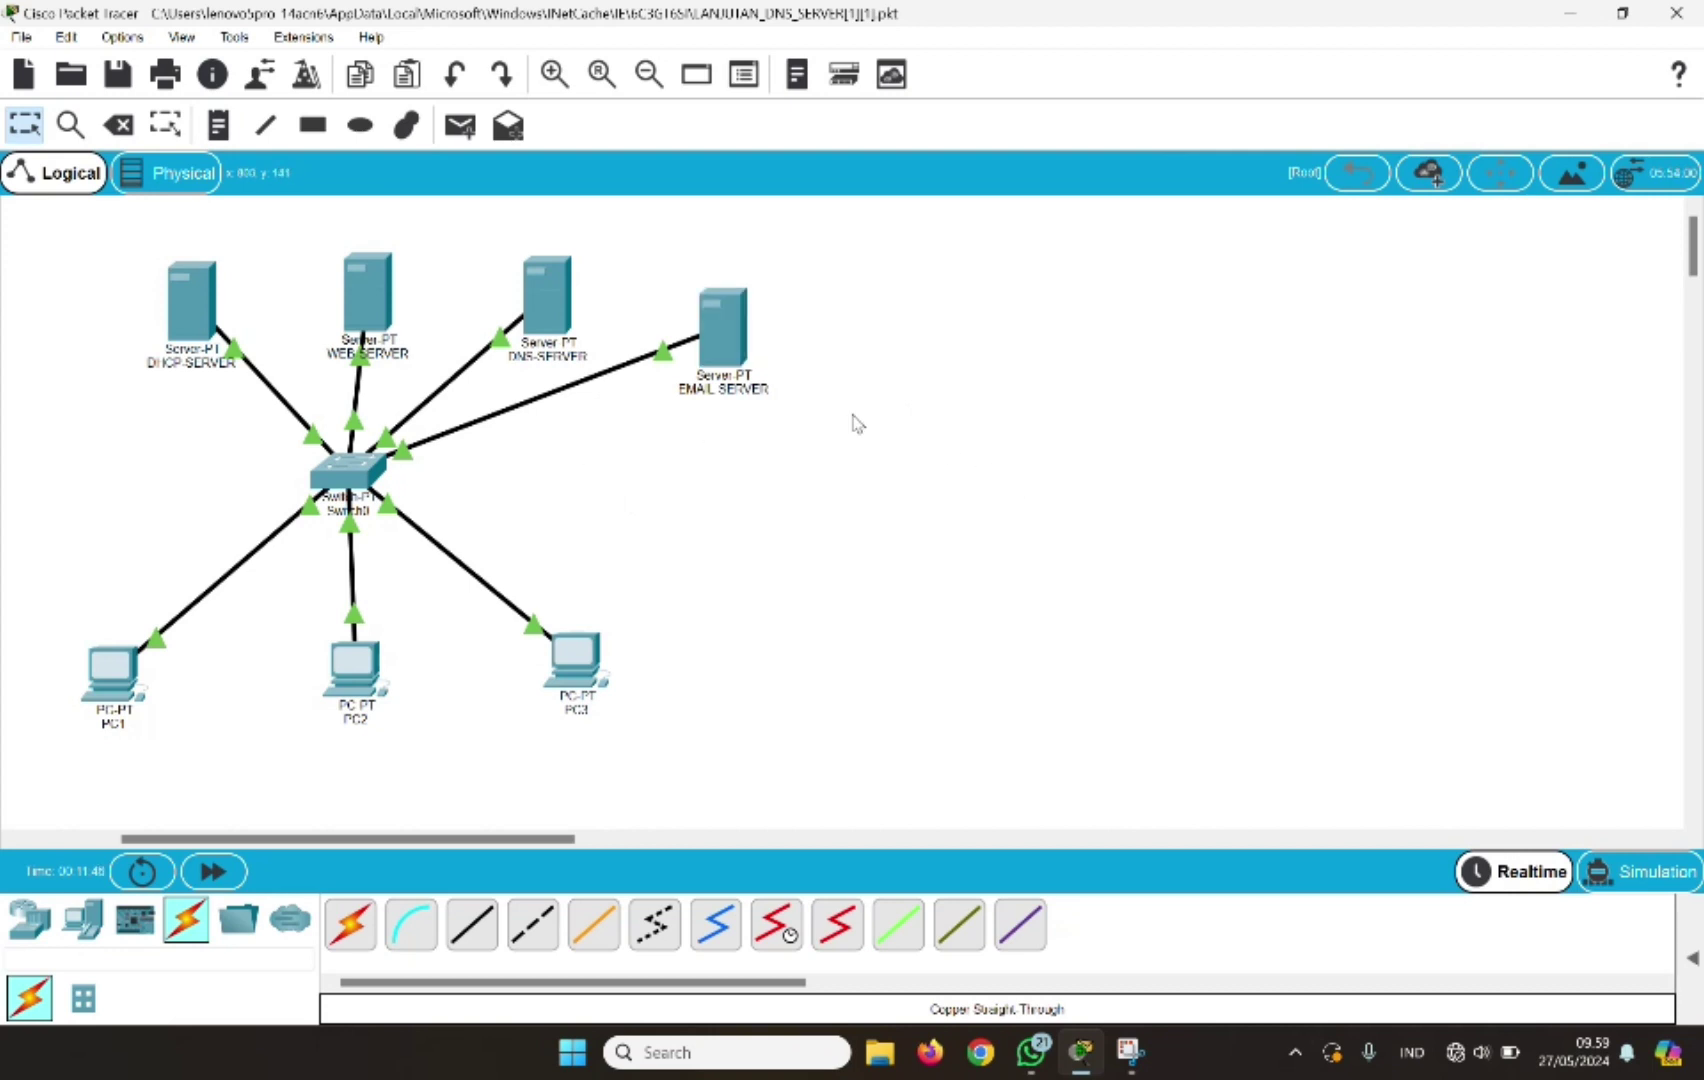
click(723, 353)
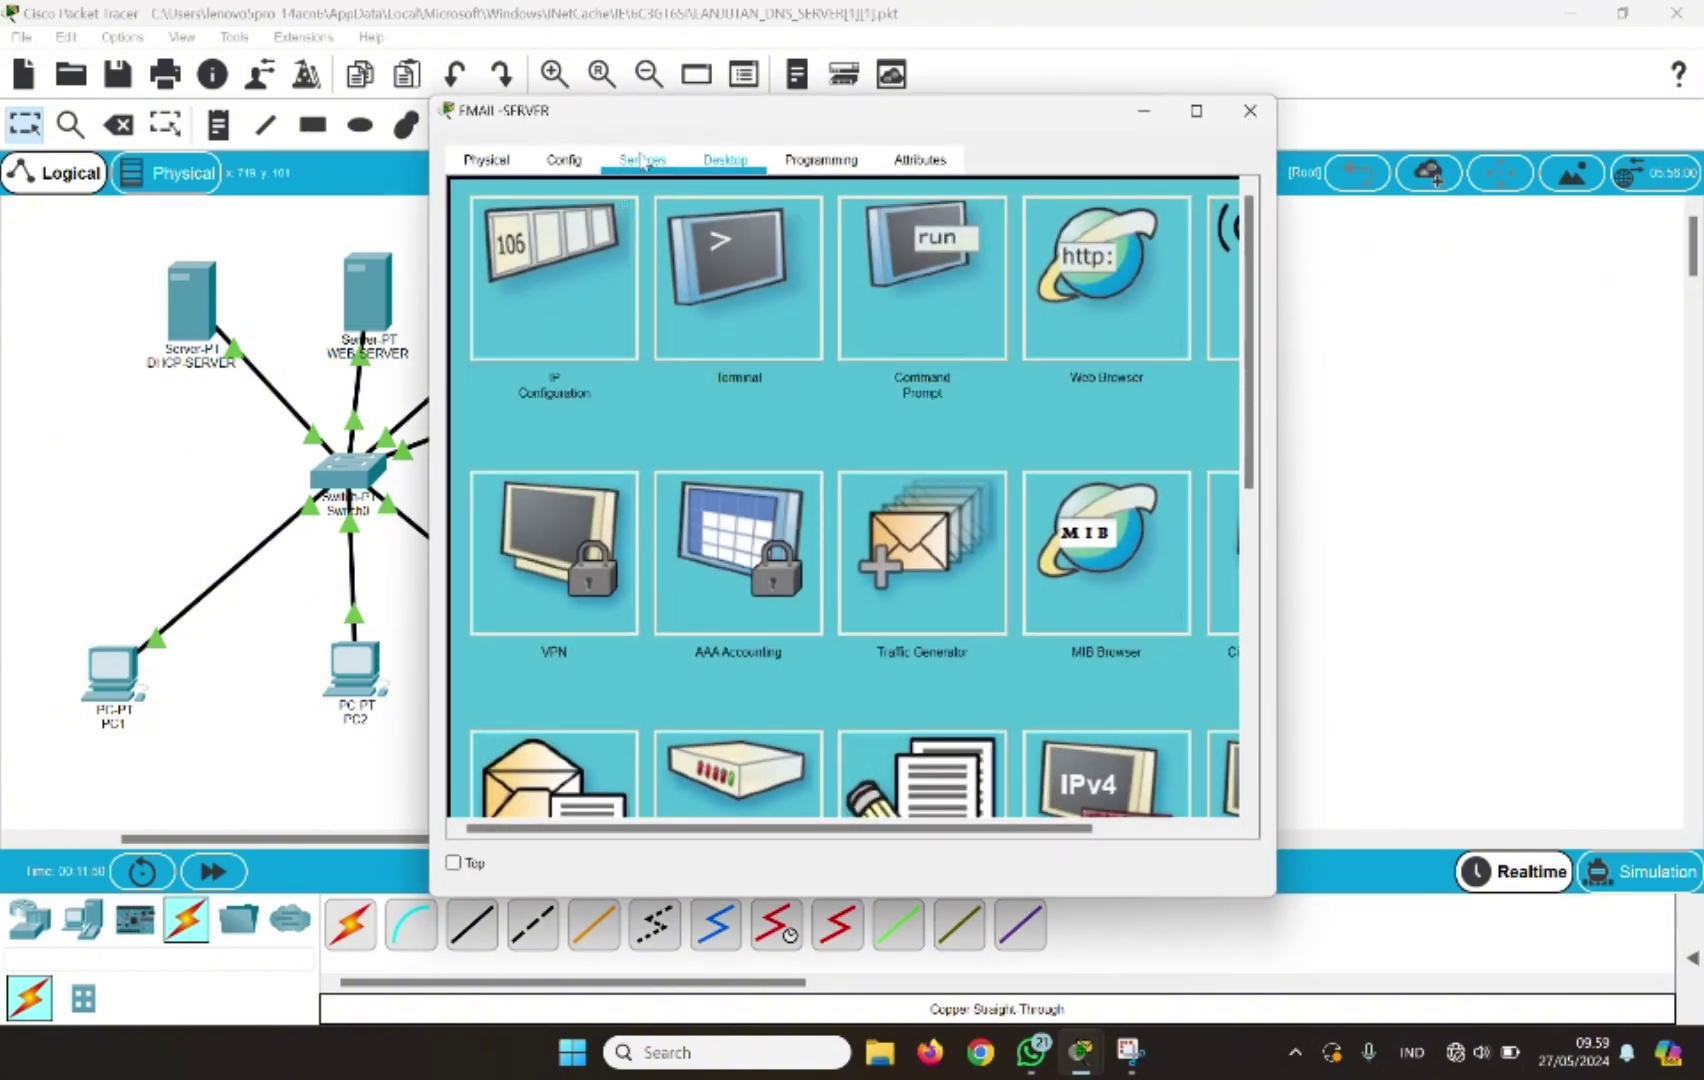
click(642, 160)
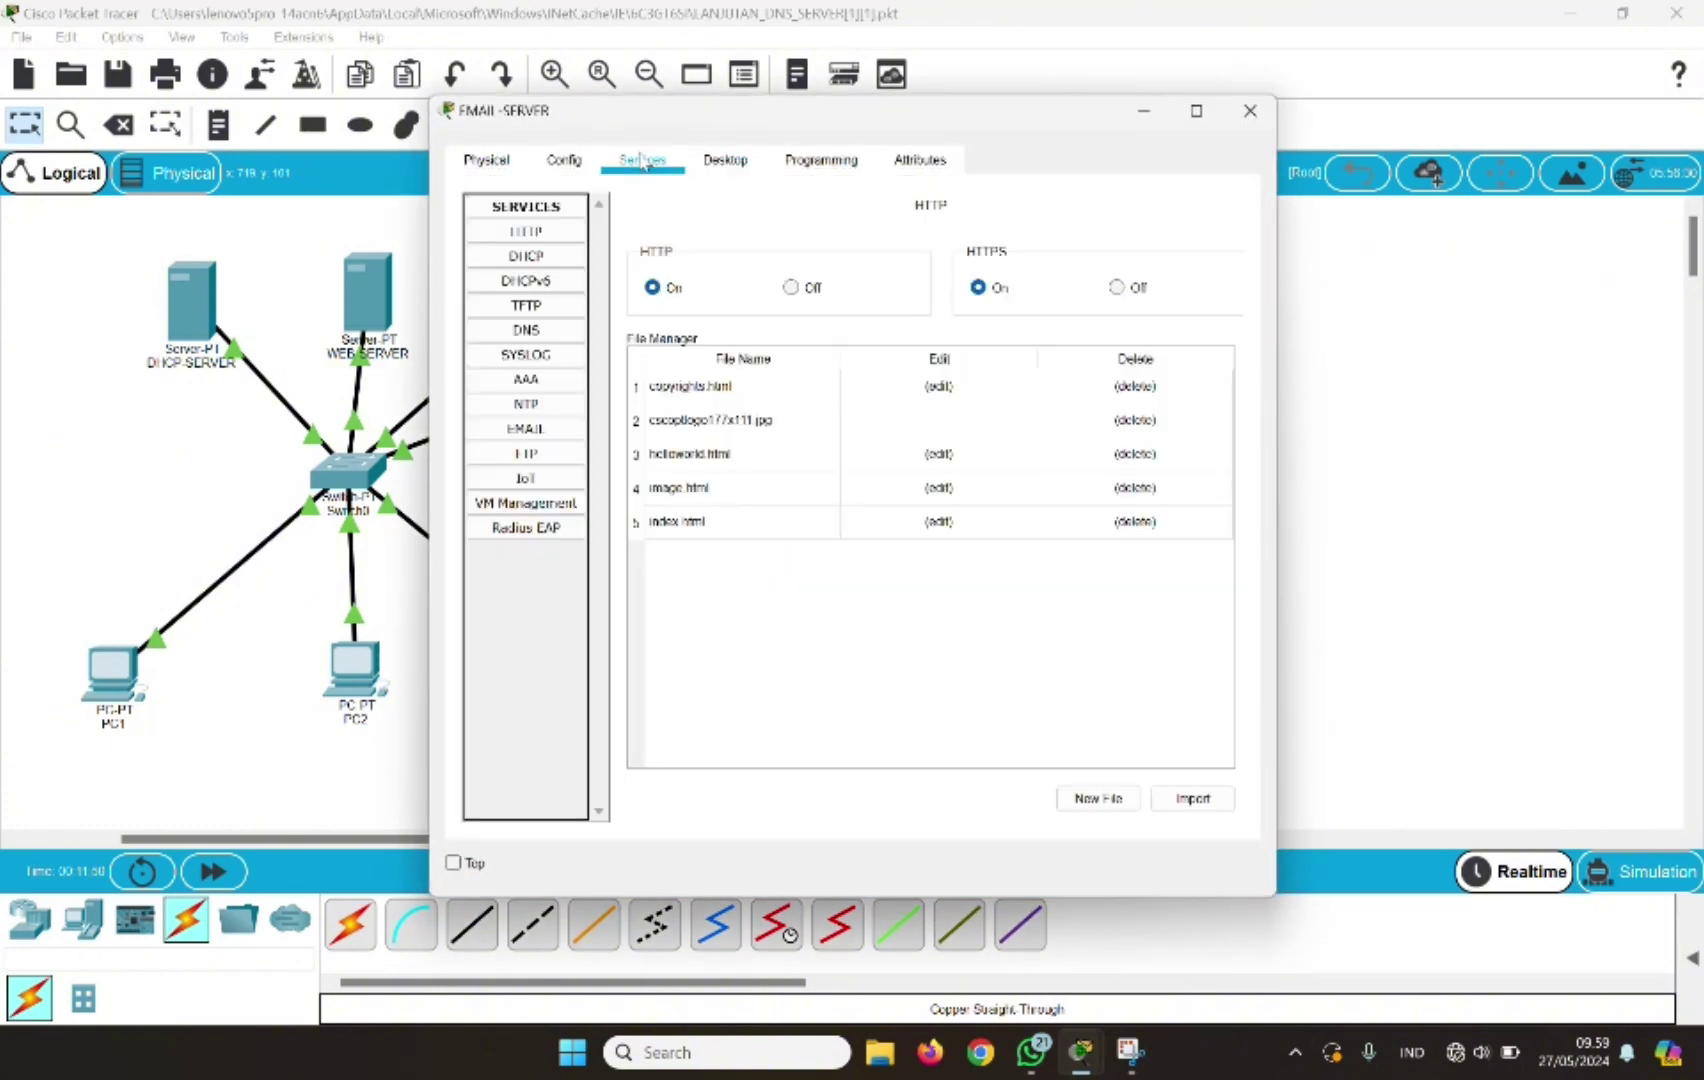
click(515, 430)
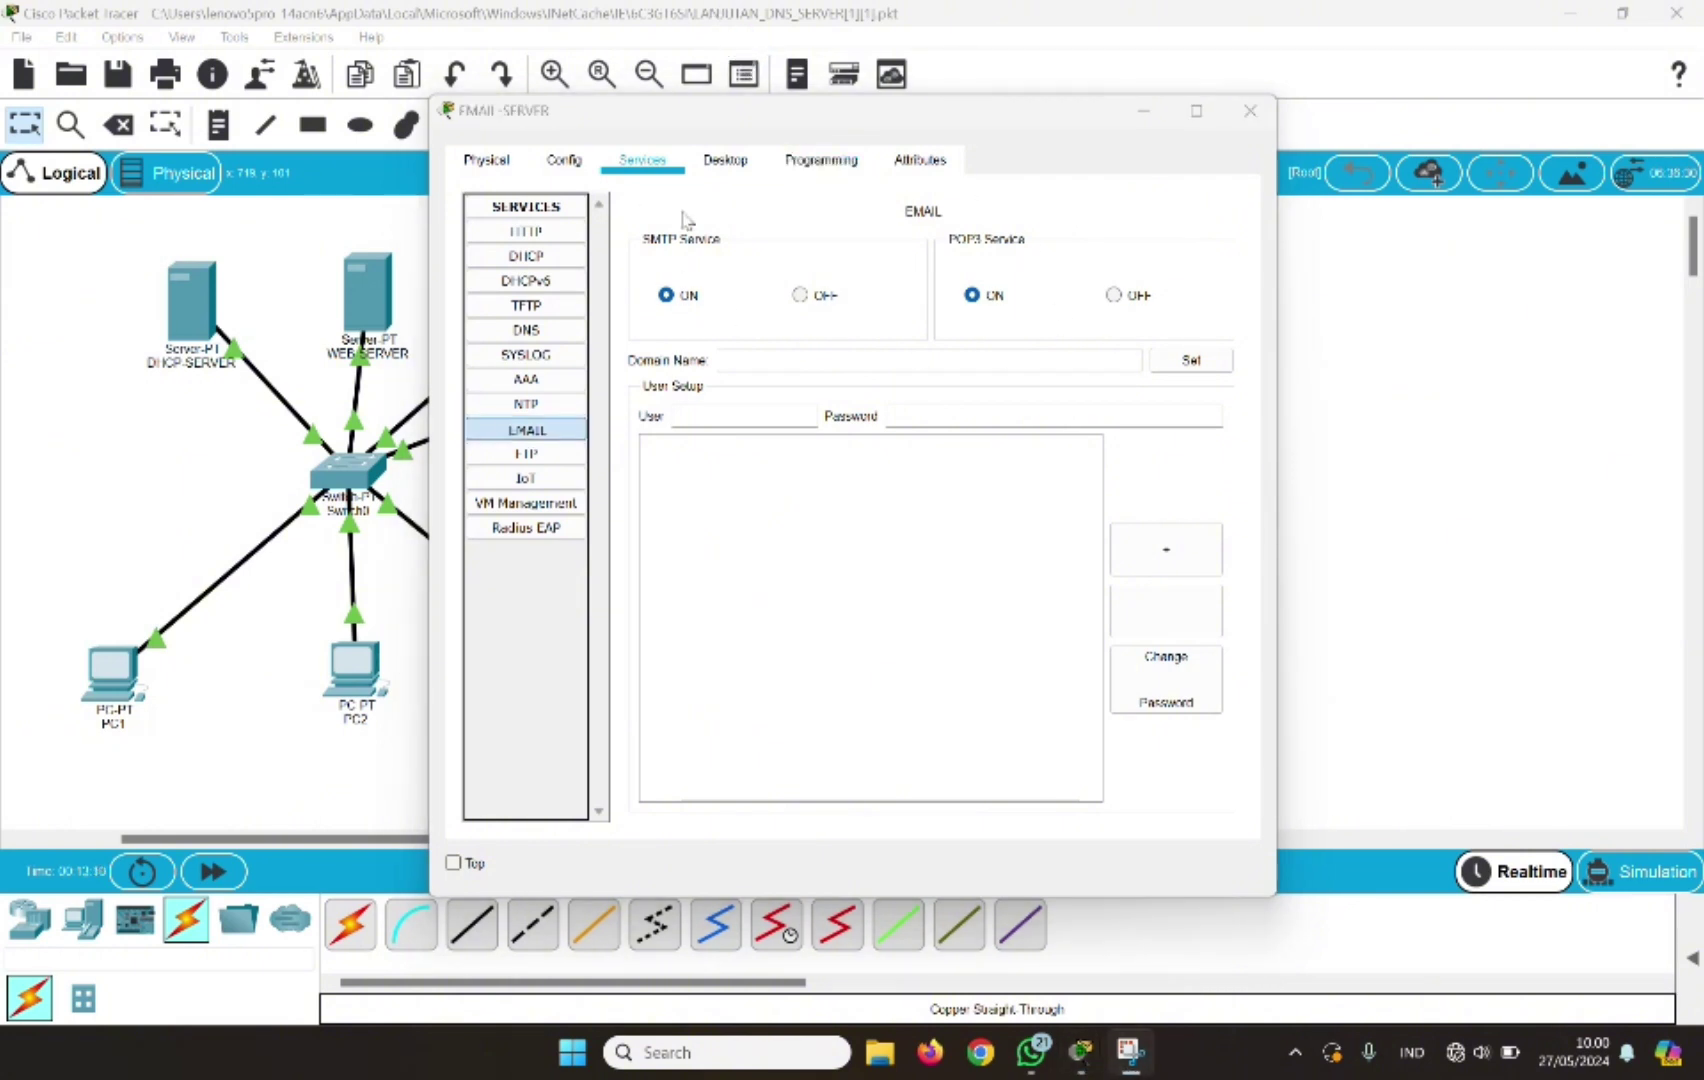
click(651, 378)
click(727, 360)
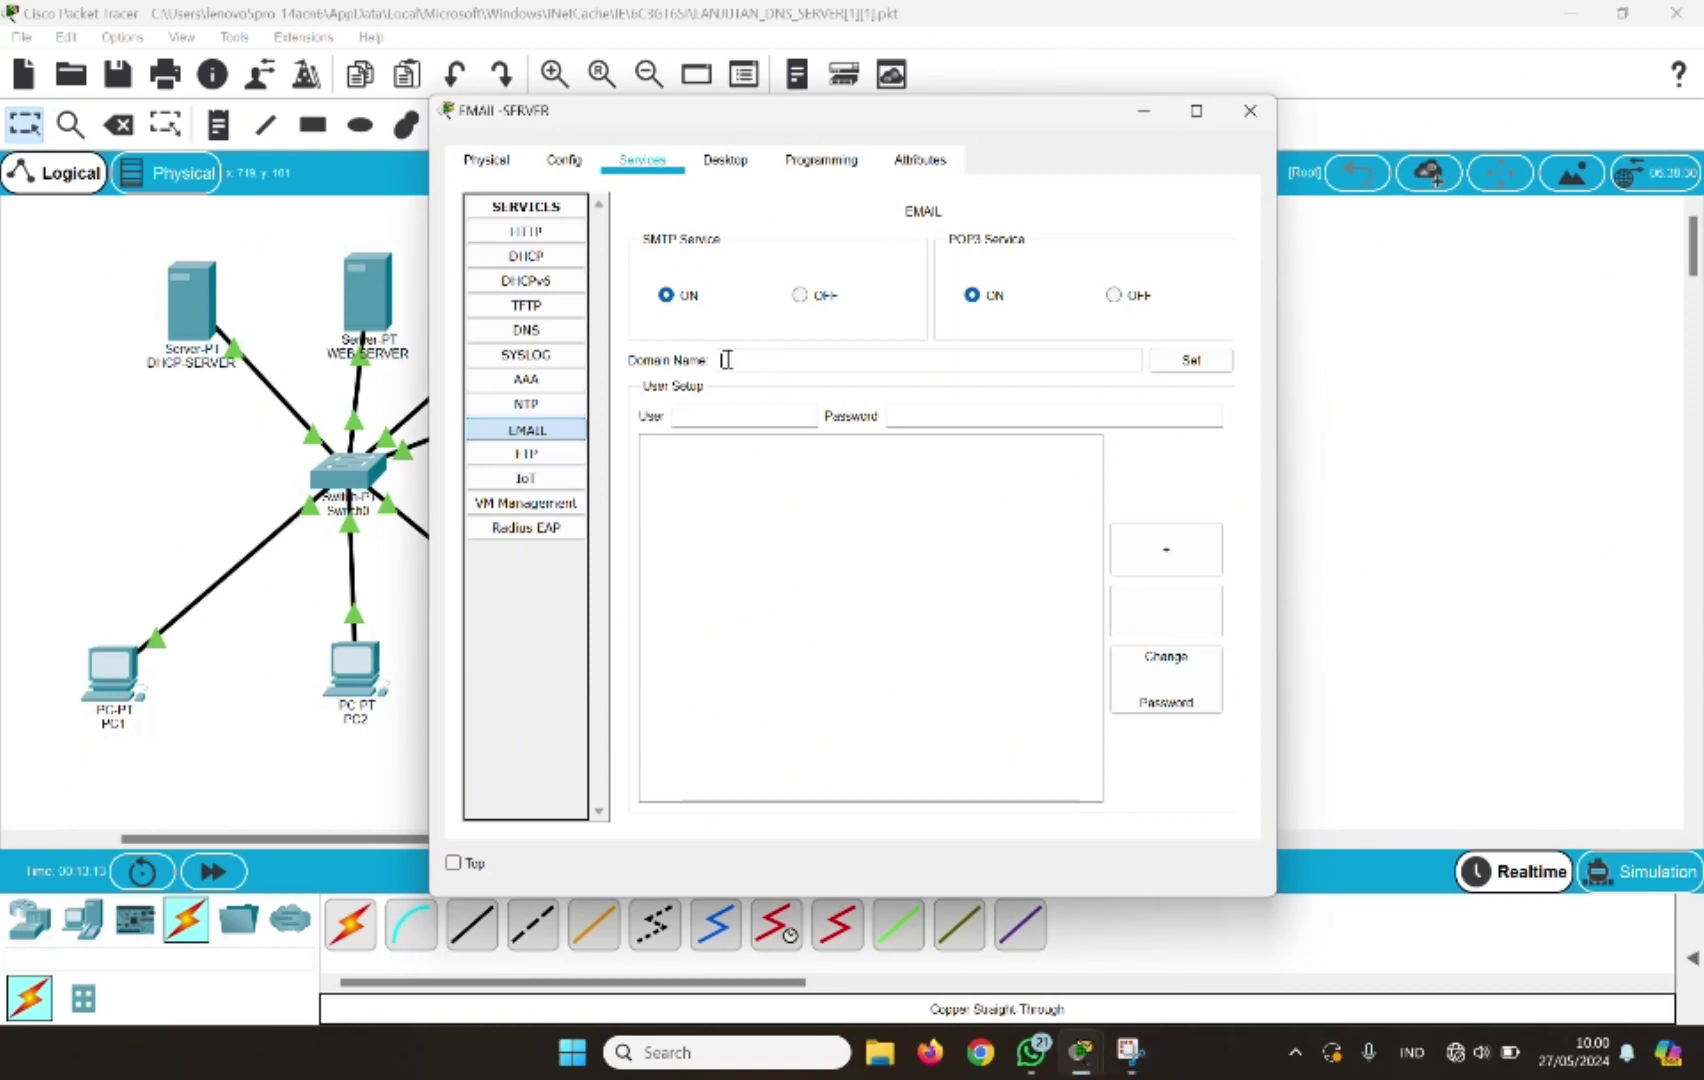
key(Caps_Lock)
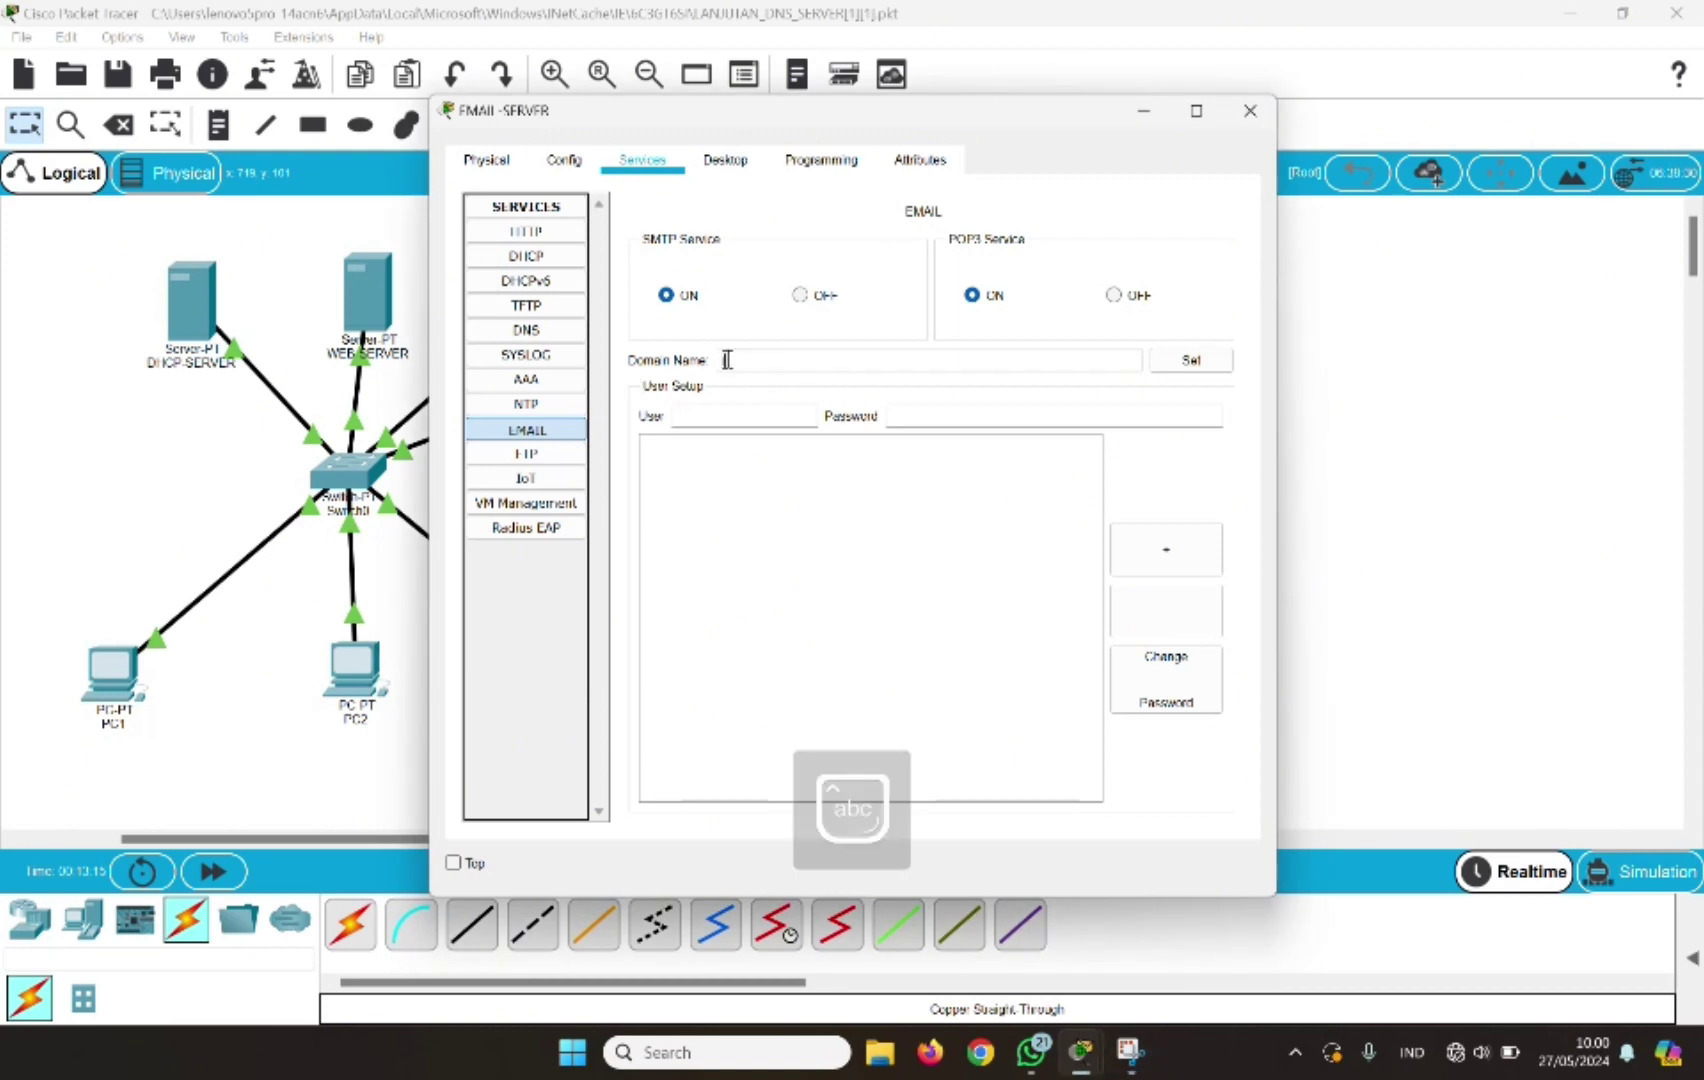
text(an)
text(kom)
text(.)
text(com)
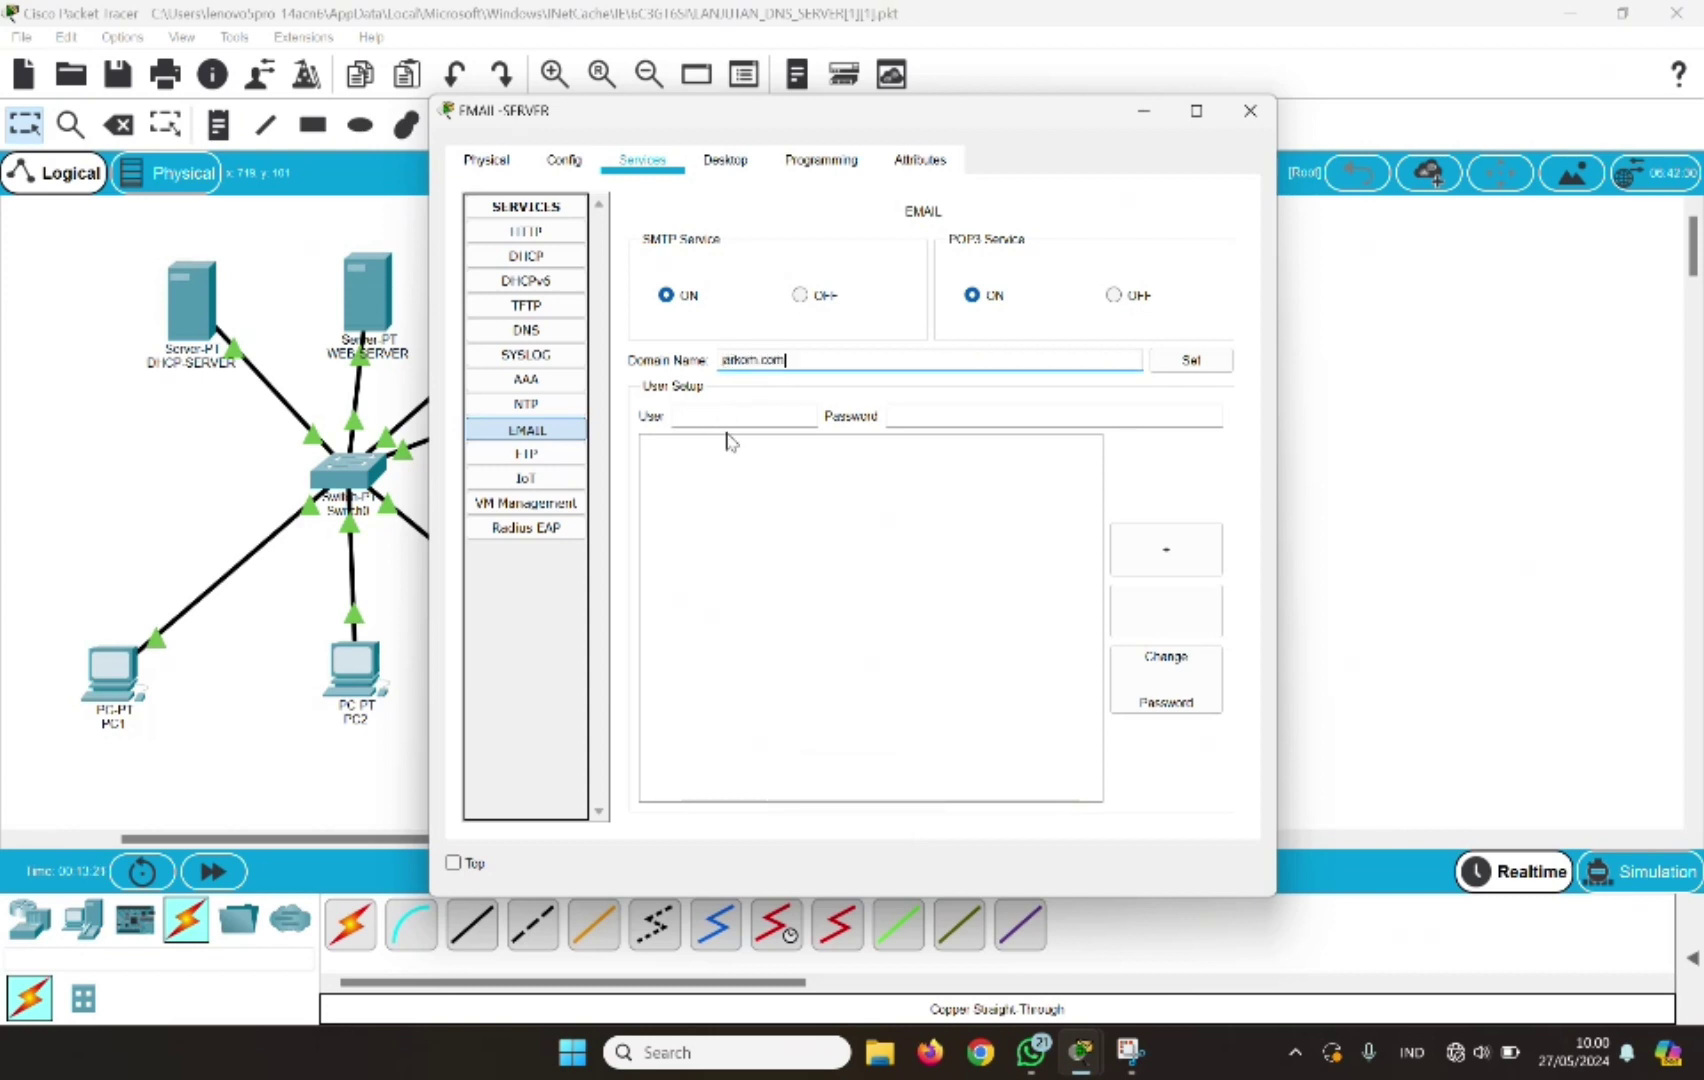
click(1195, 360)
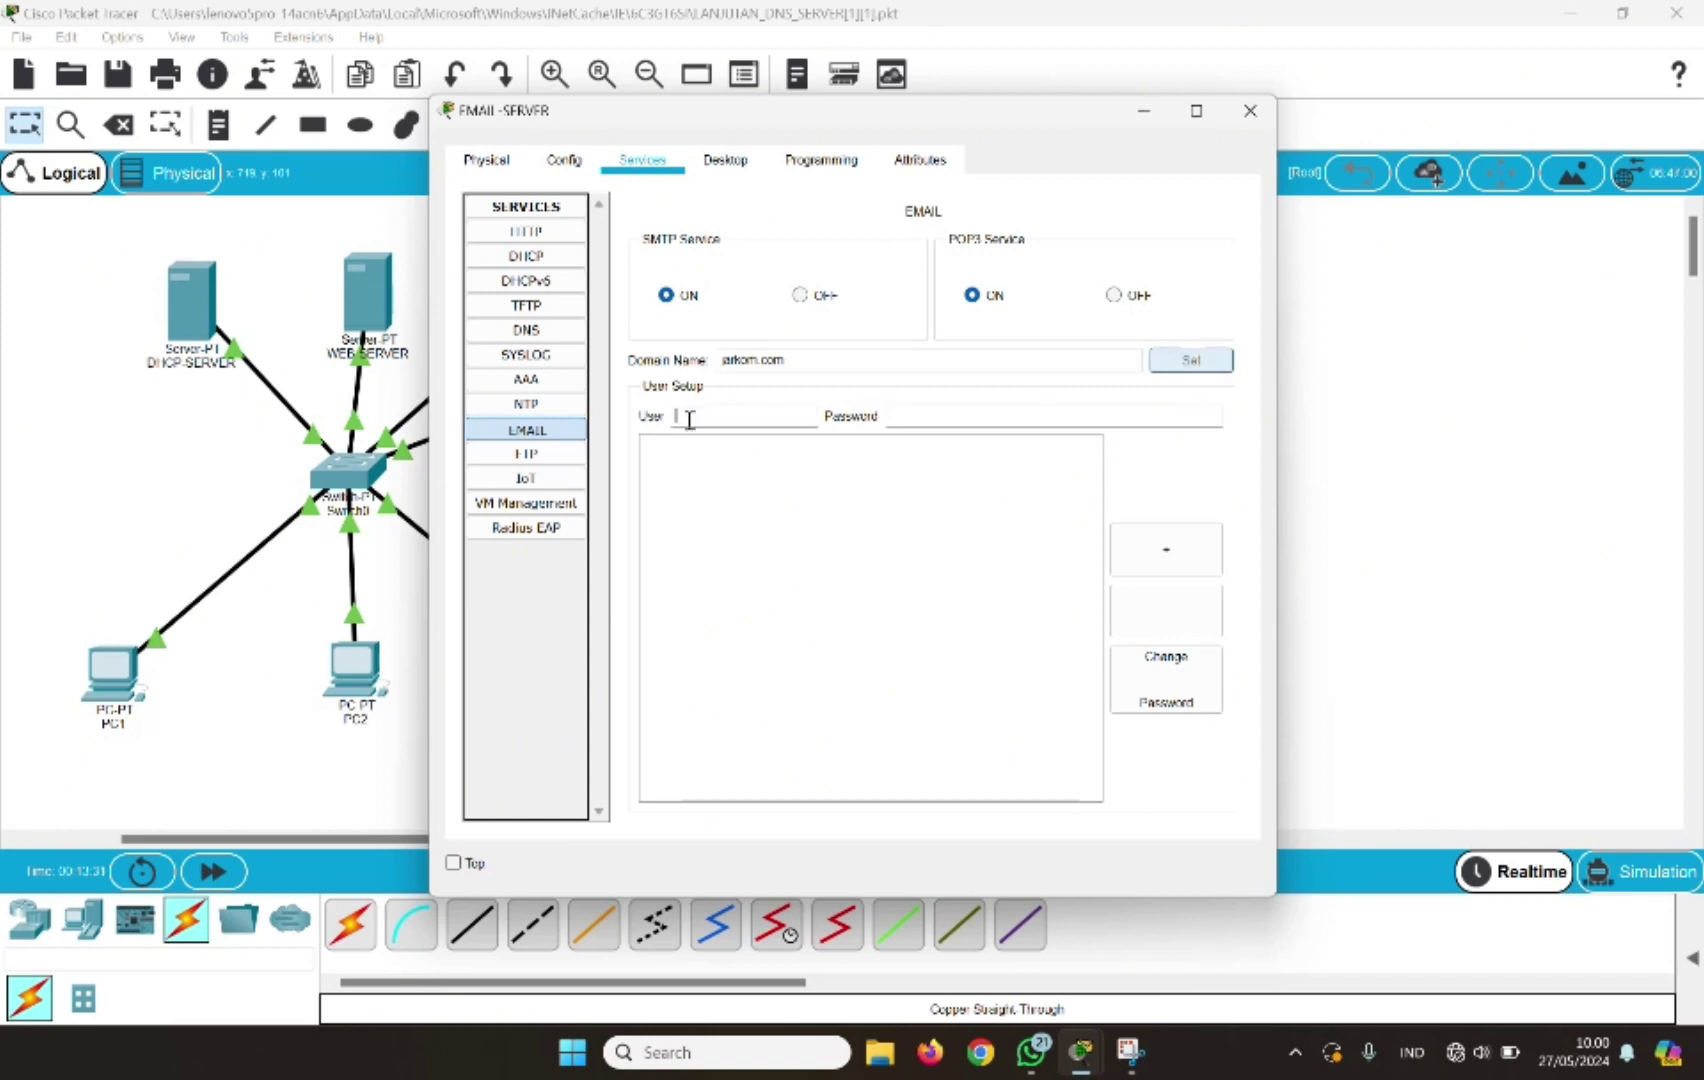
Add mail accounts user1 and user2, each with its password
text(user1)
click(908, 419)
text(987654321)
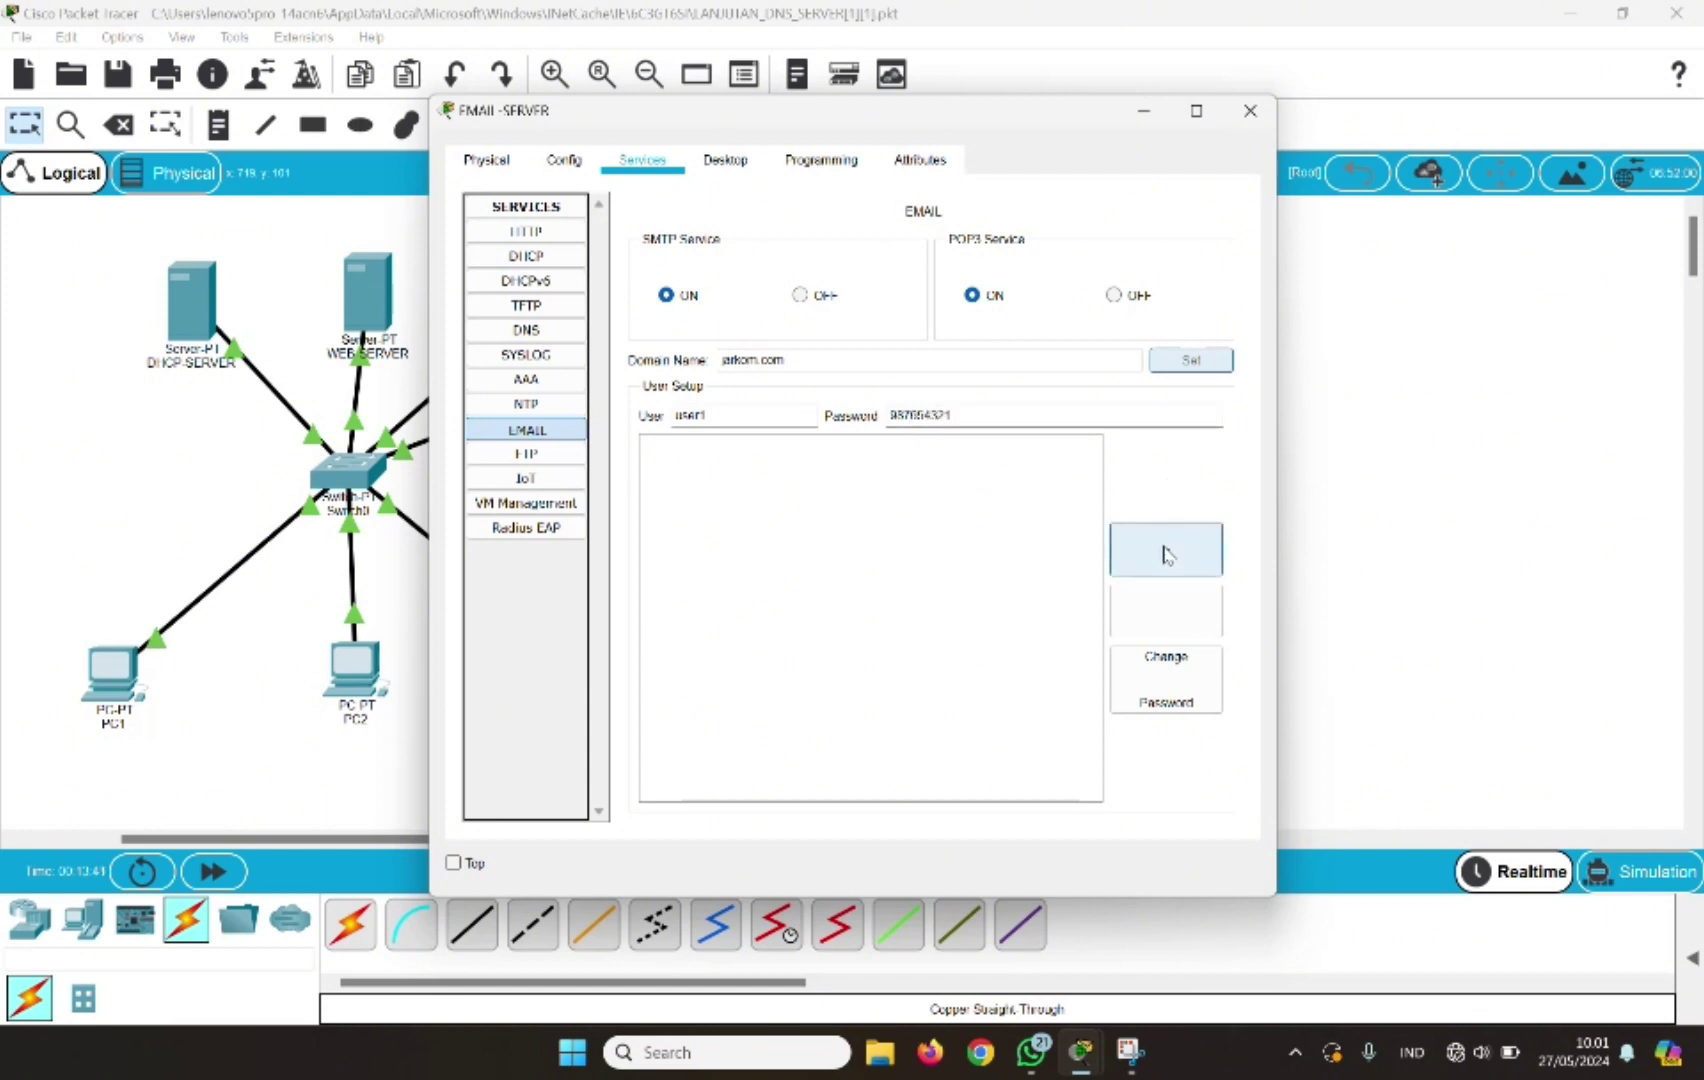
click(1163, 550)
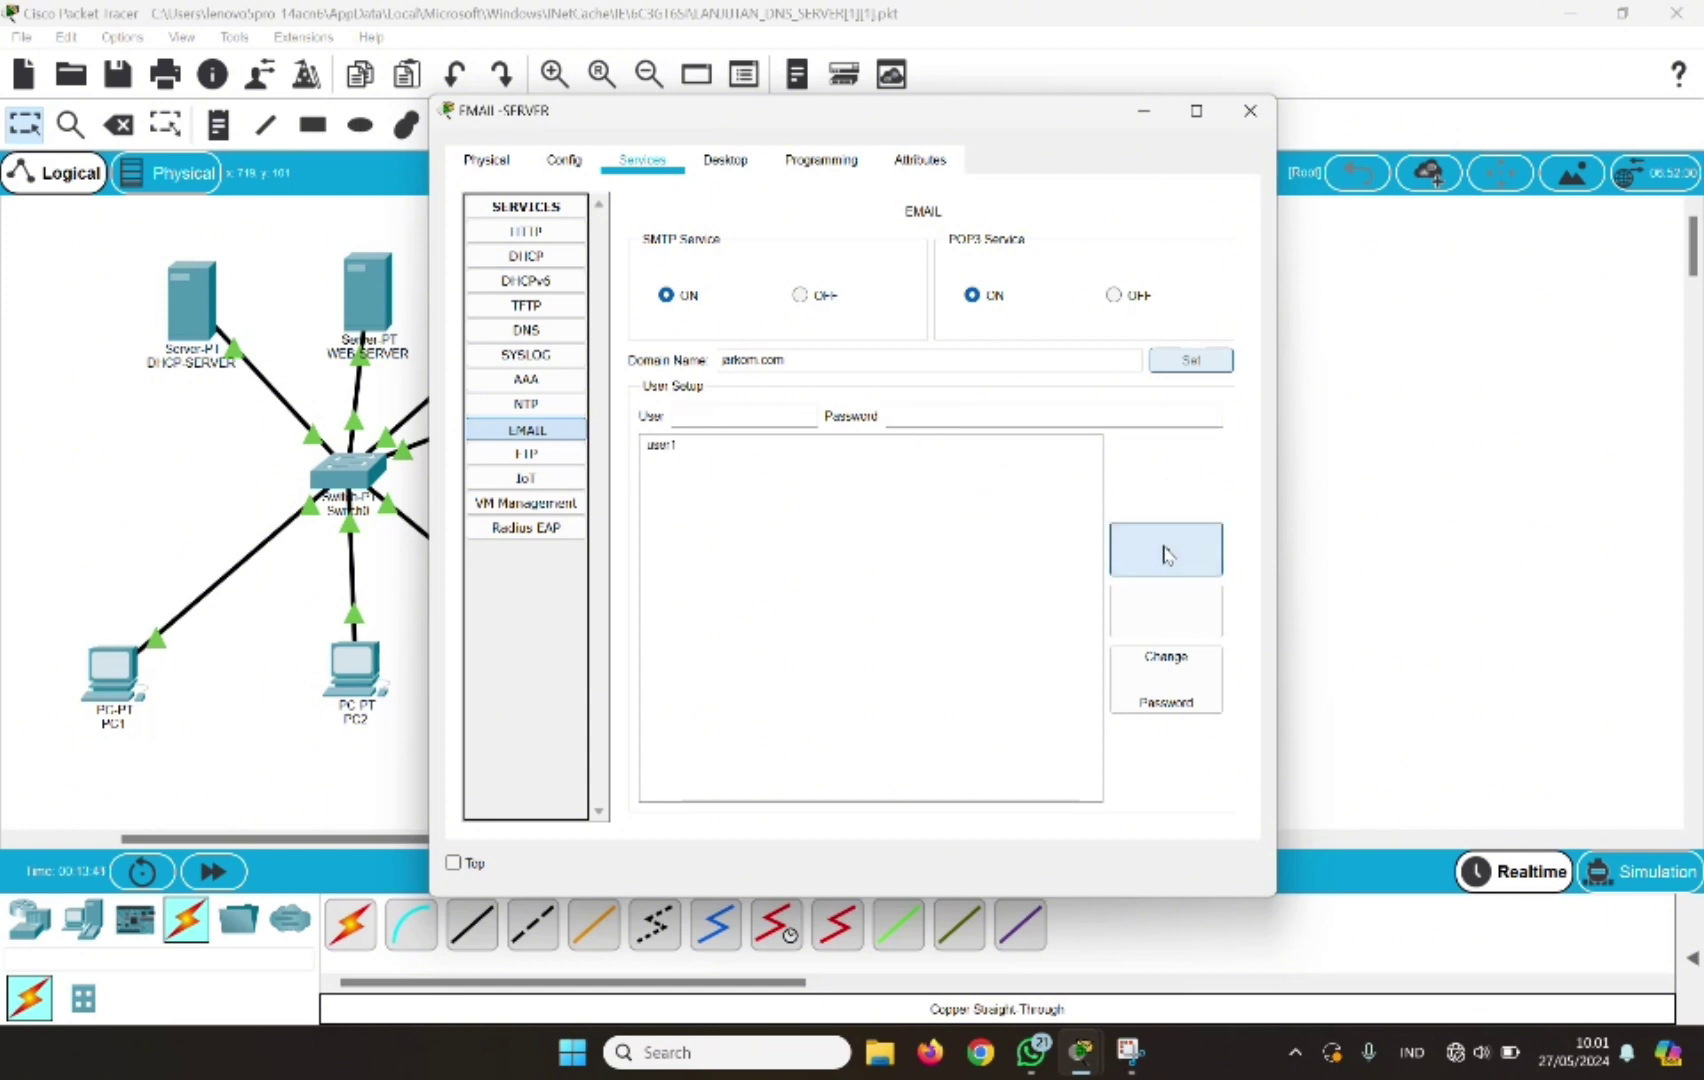
click(705, 412)
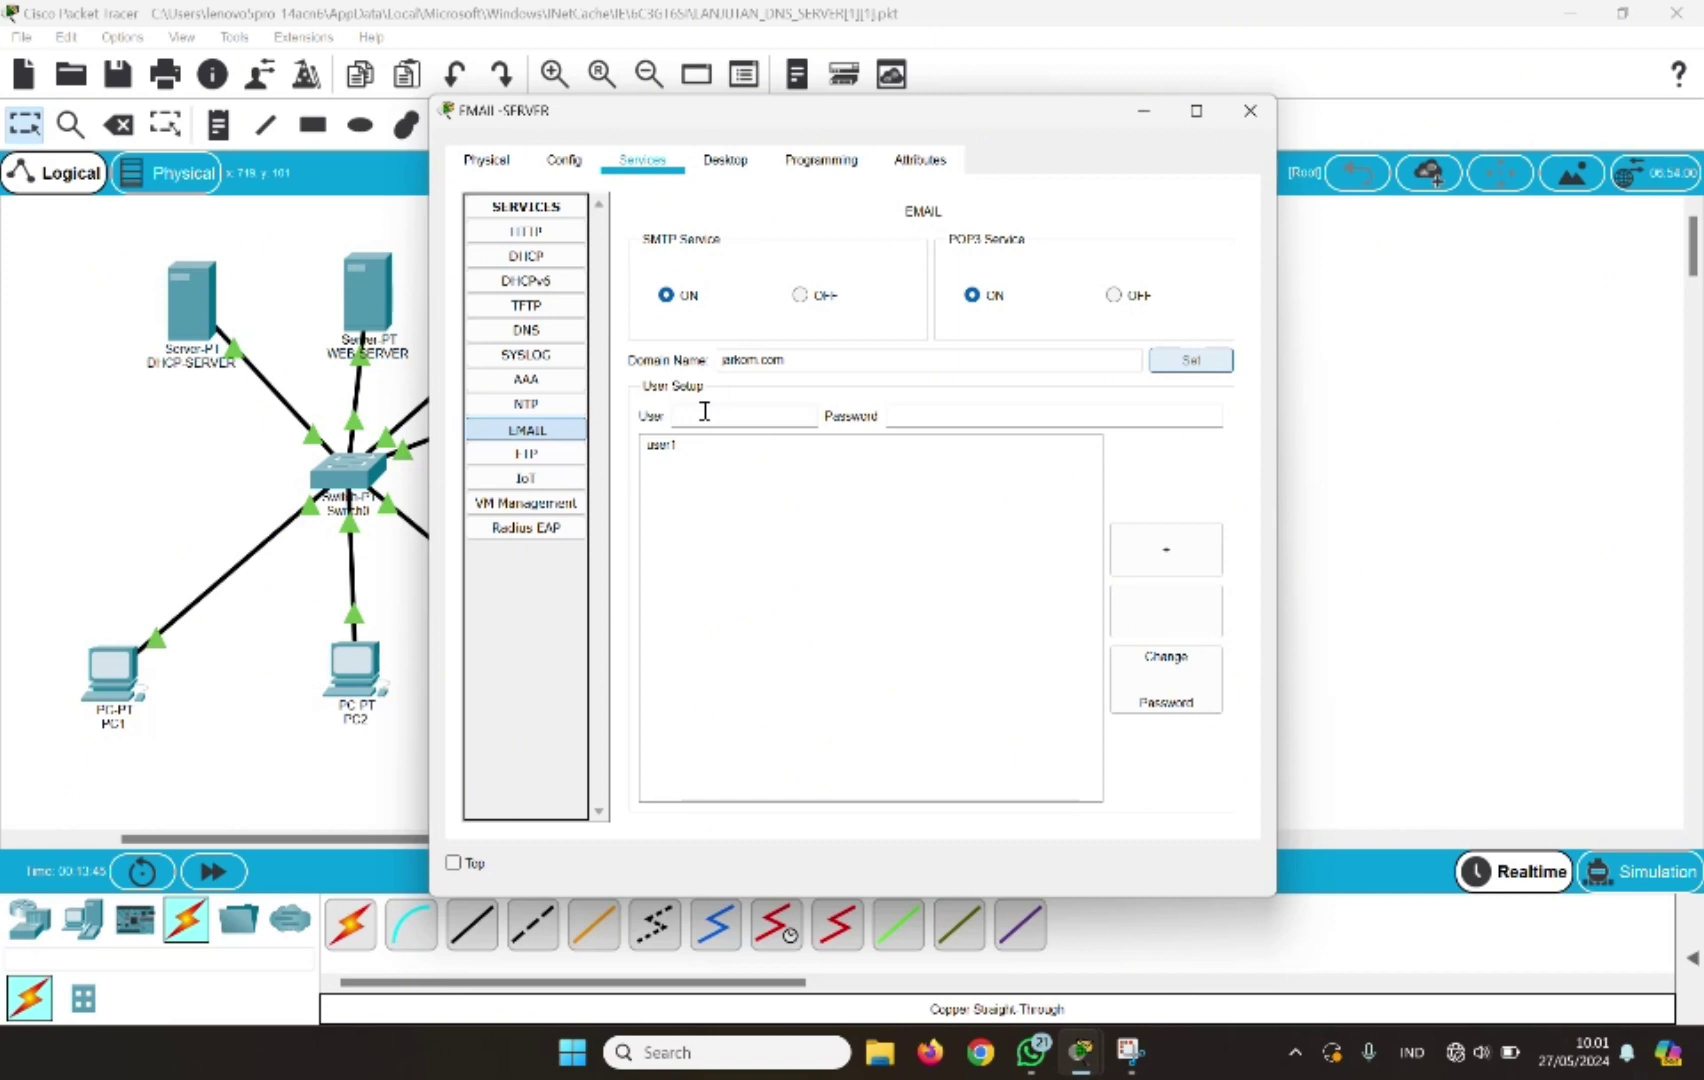
text(user2)
click(914, 418)
text(887654321)
click(1140, 546)
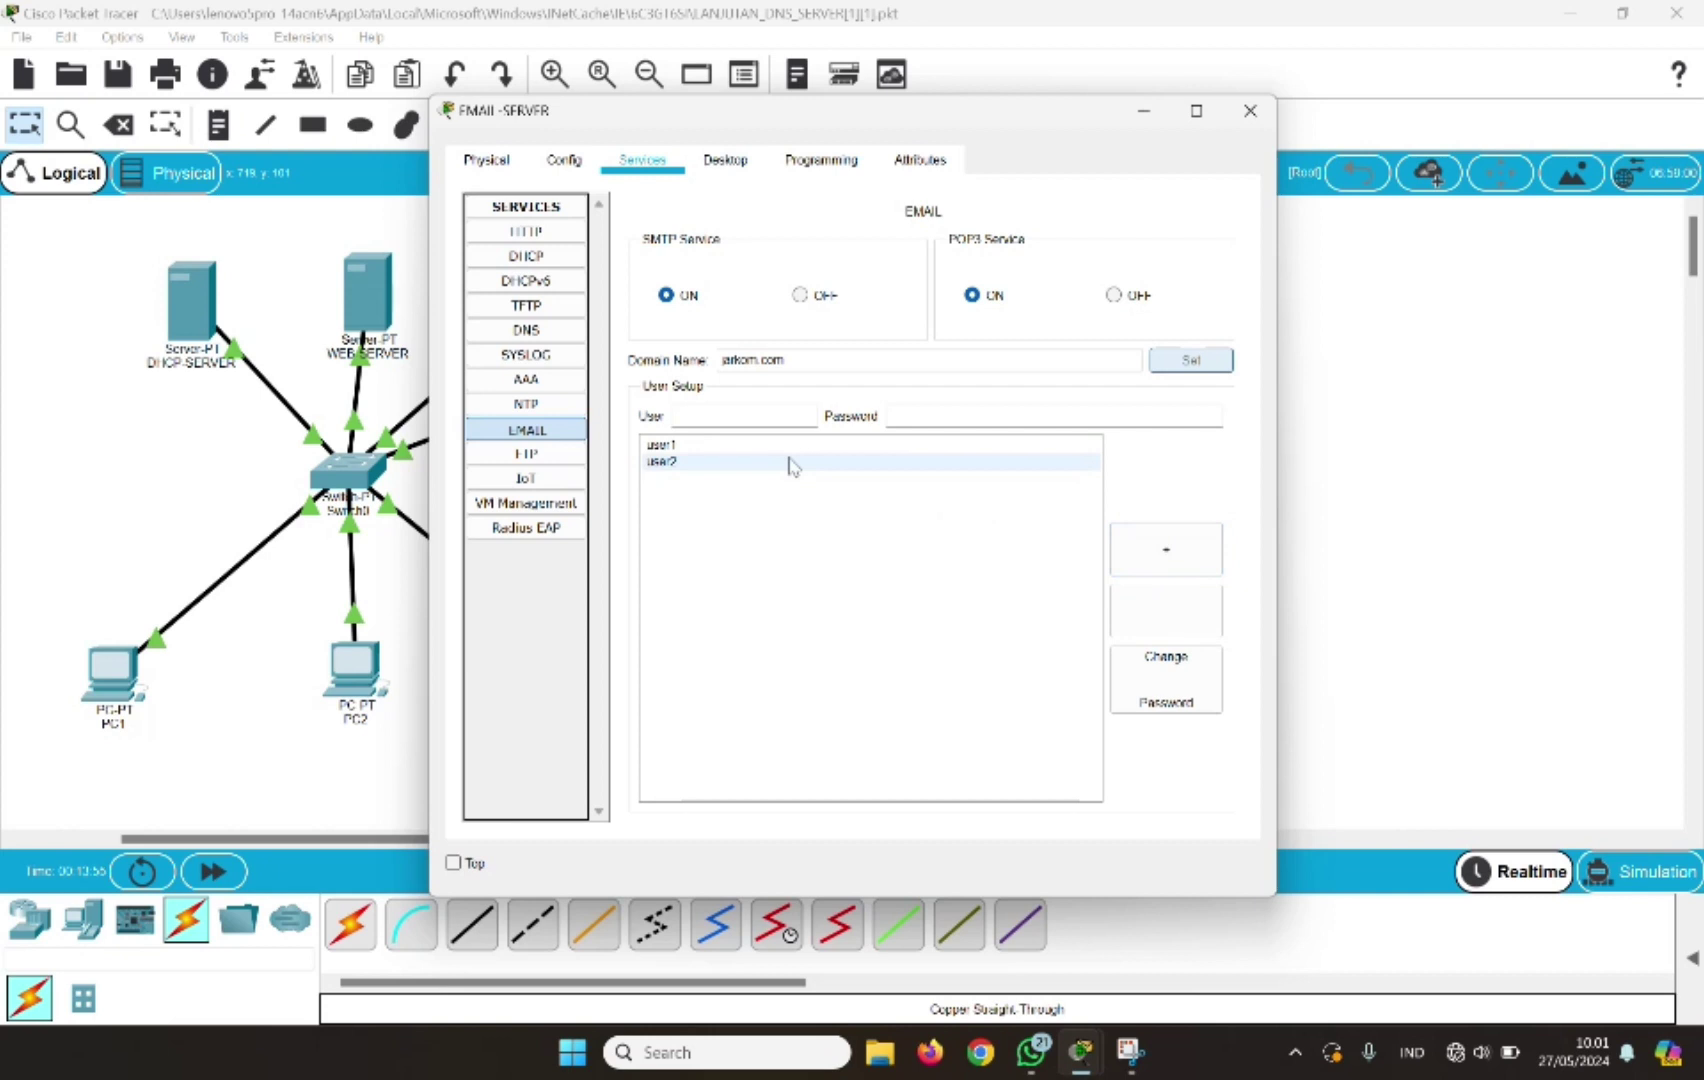
Add the user3 account with its password, review the account list, and close the server window
text(us)
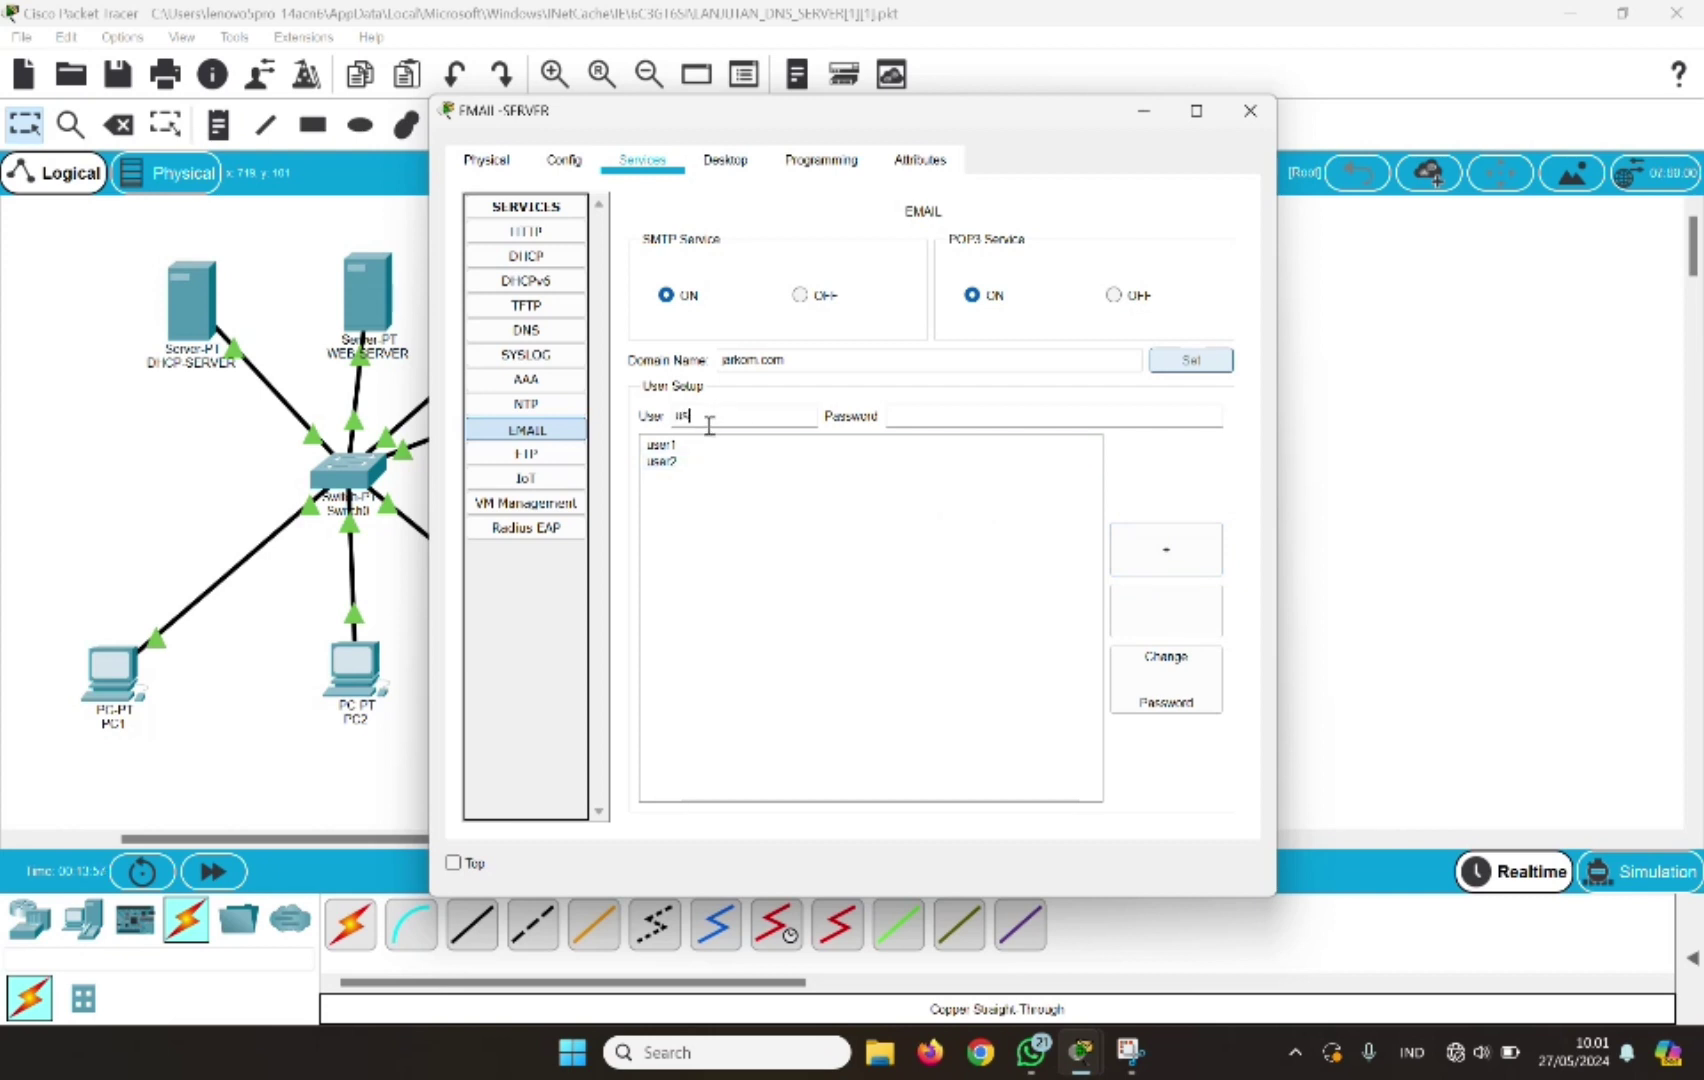
text(er3)
click(890, 416)
text(987654321)
click(1145, 557)
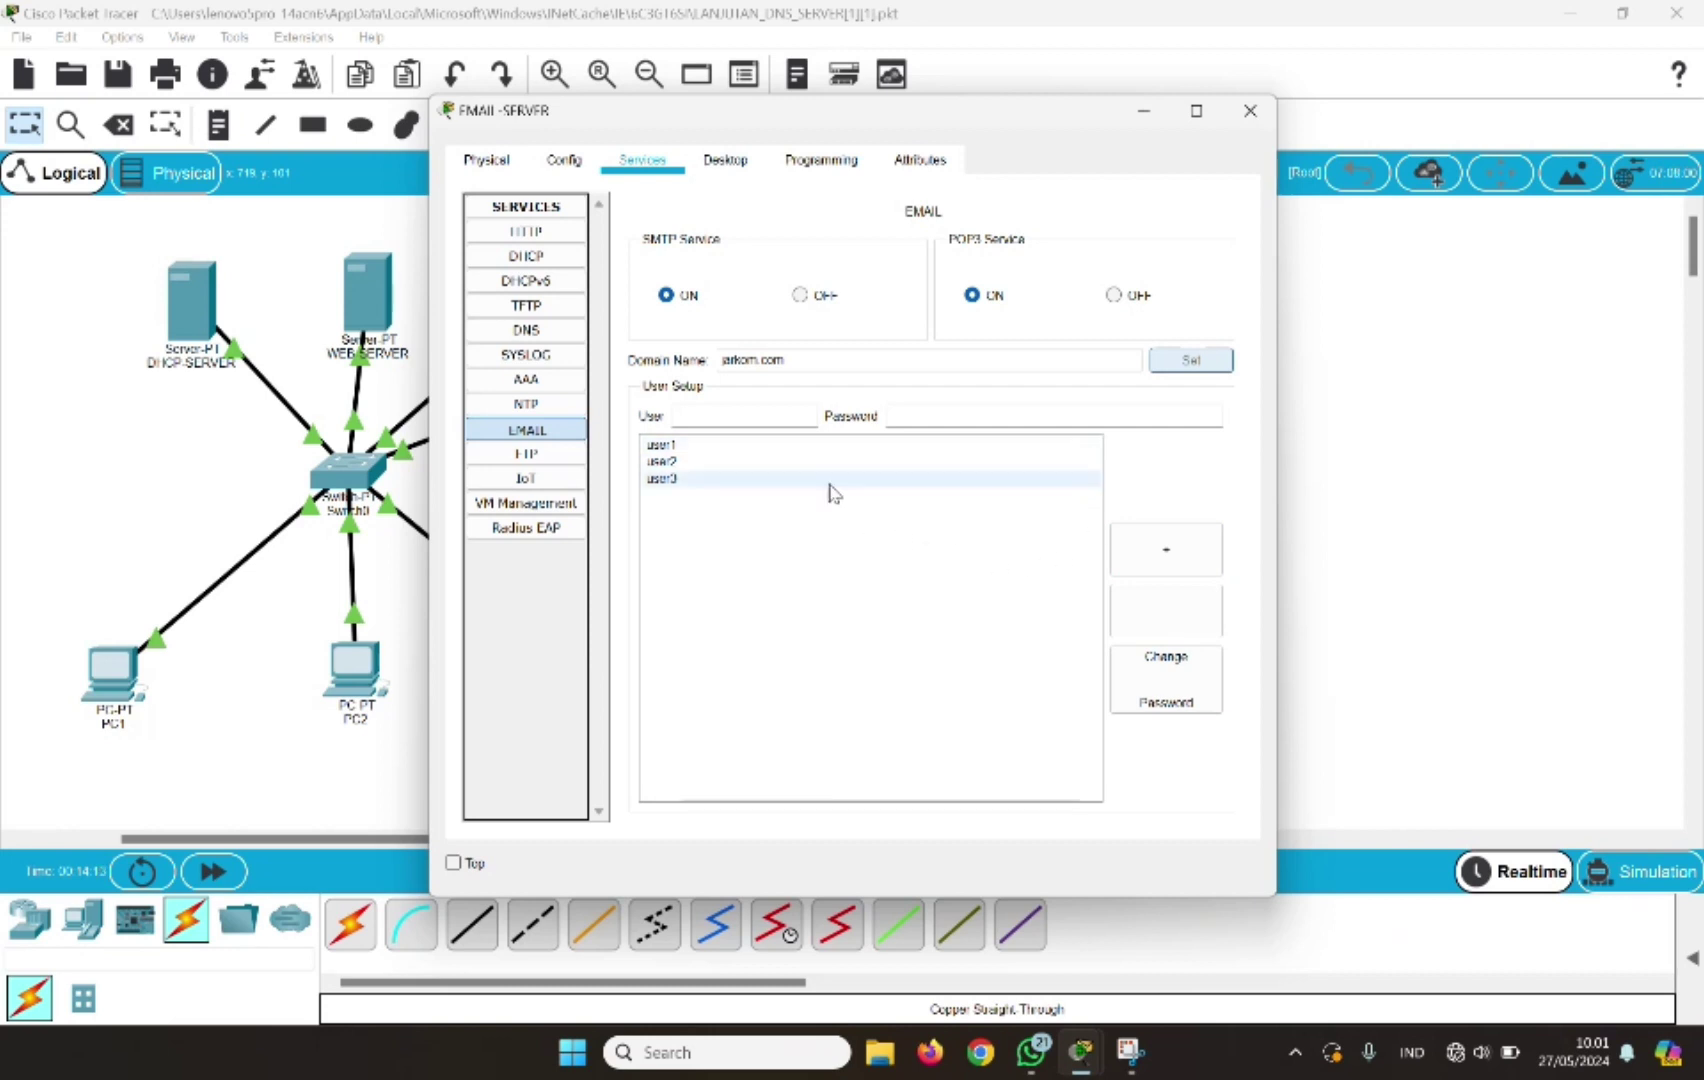
click(787, 452)
click(772, 466)
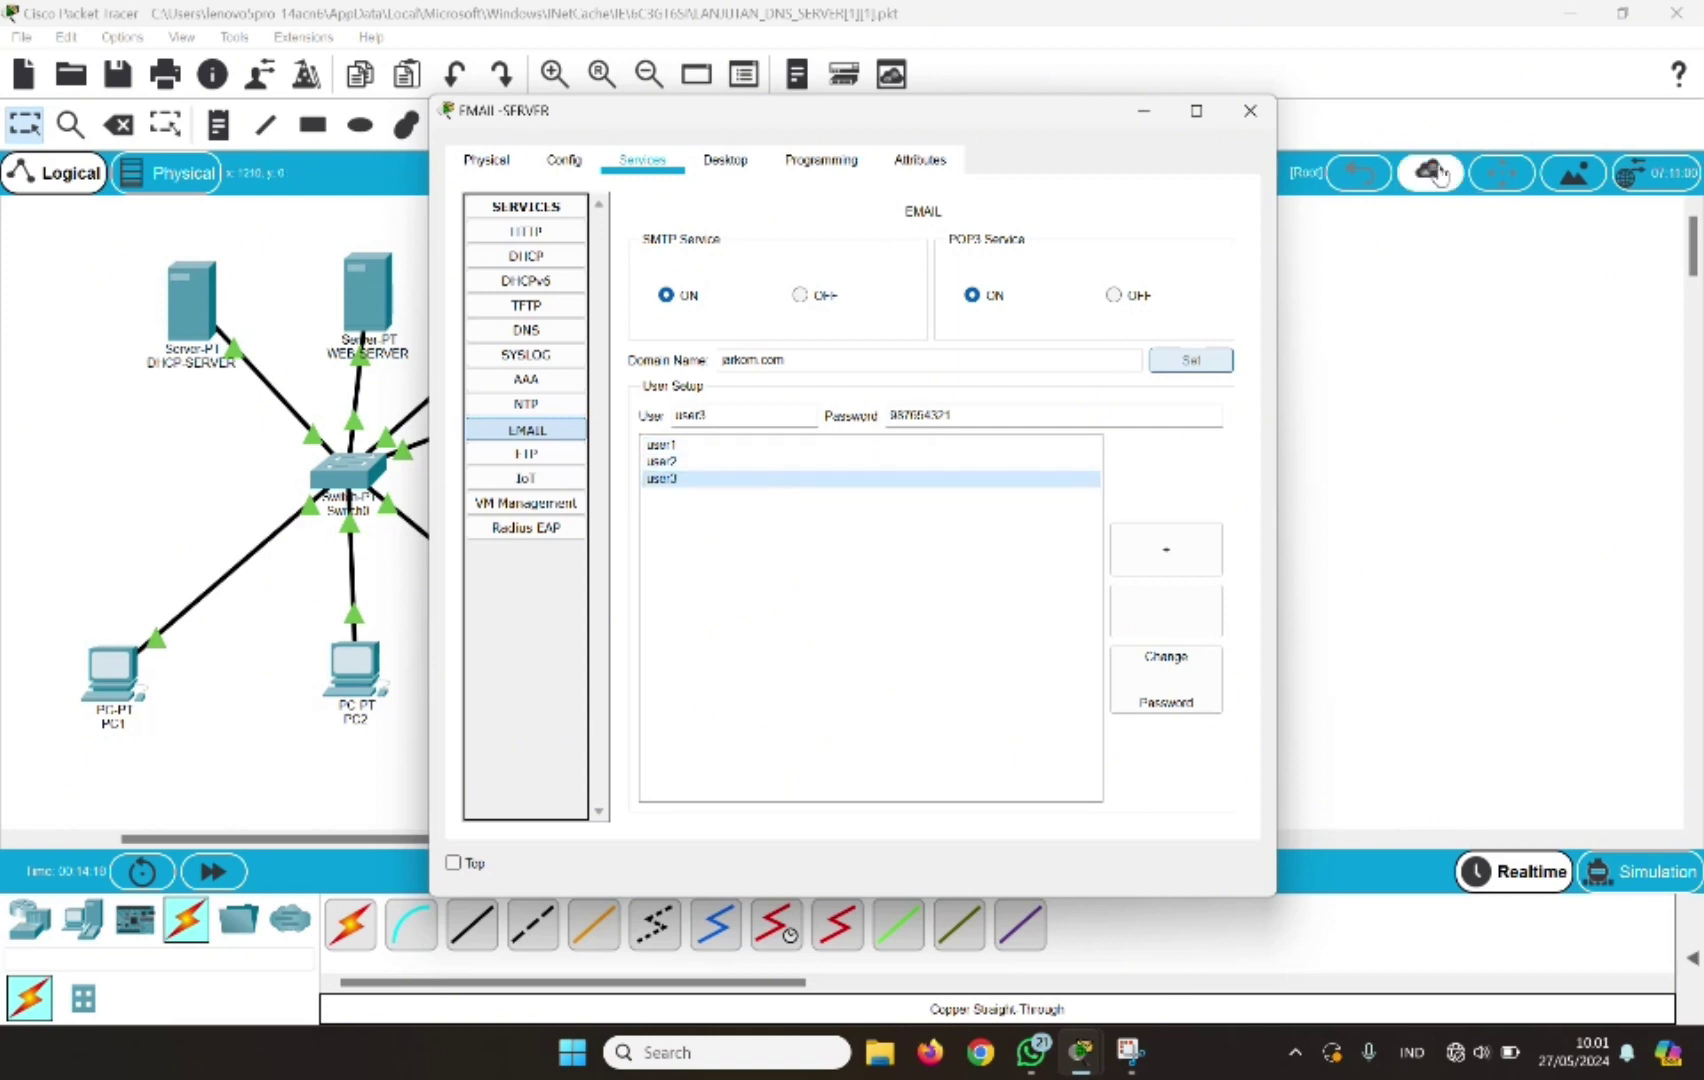
click(1270, 111)
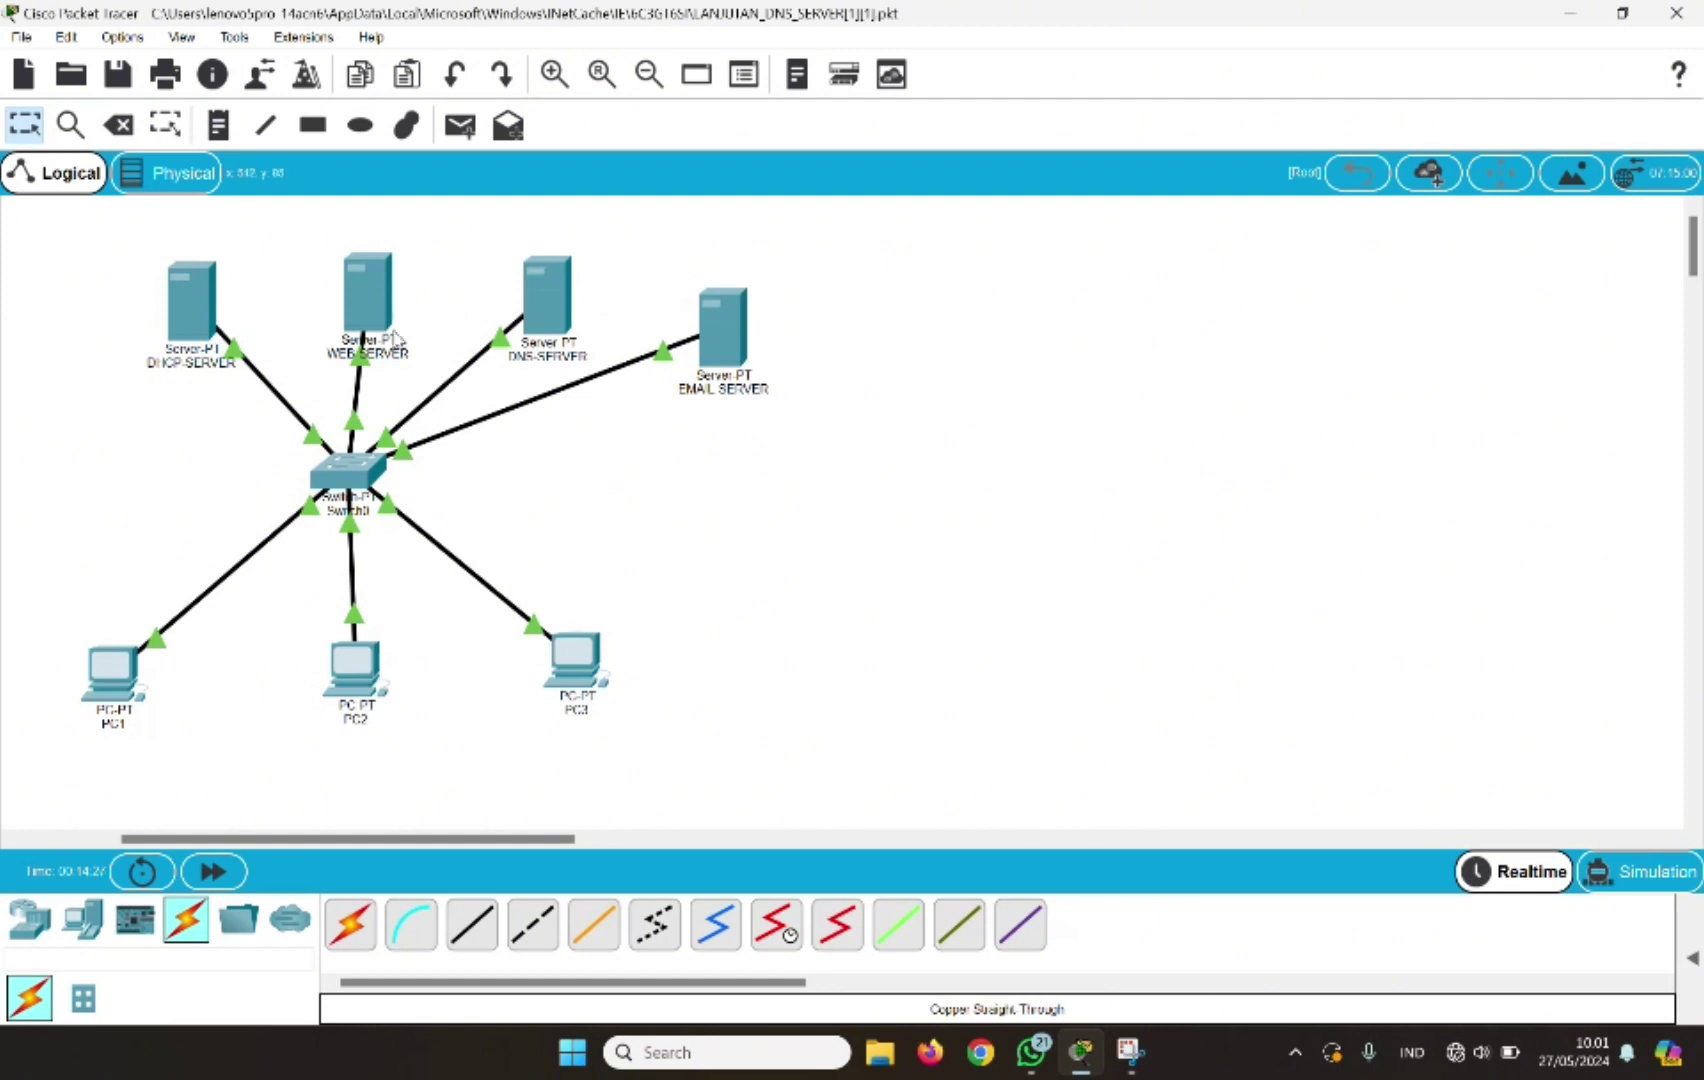
click(533, 325)
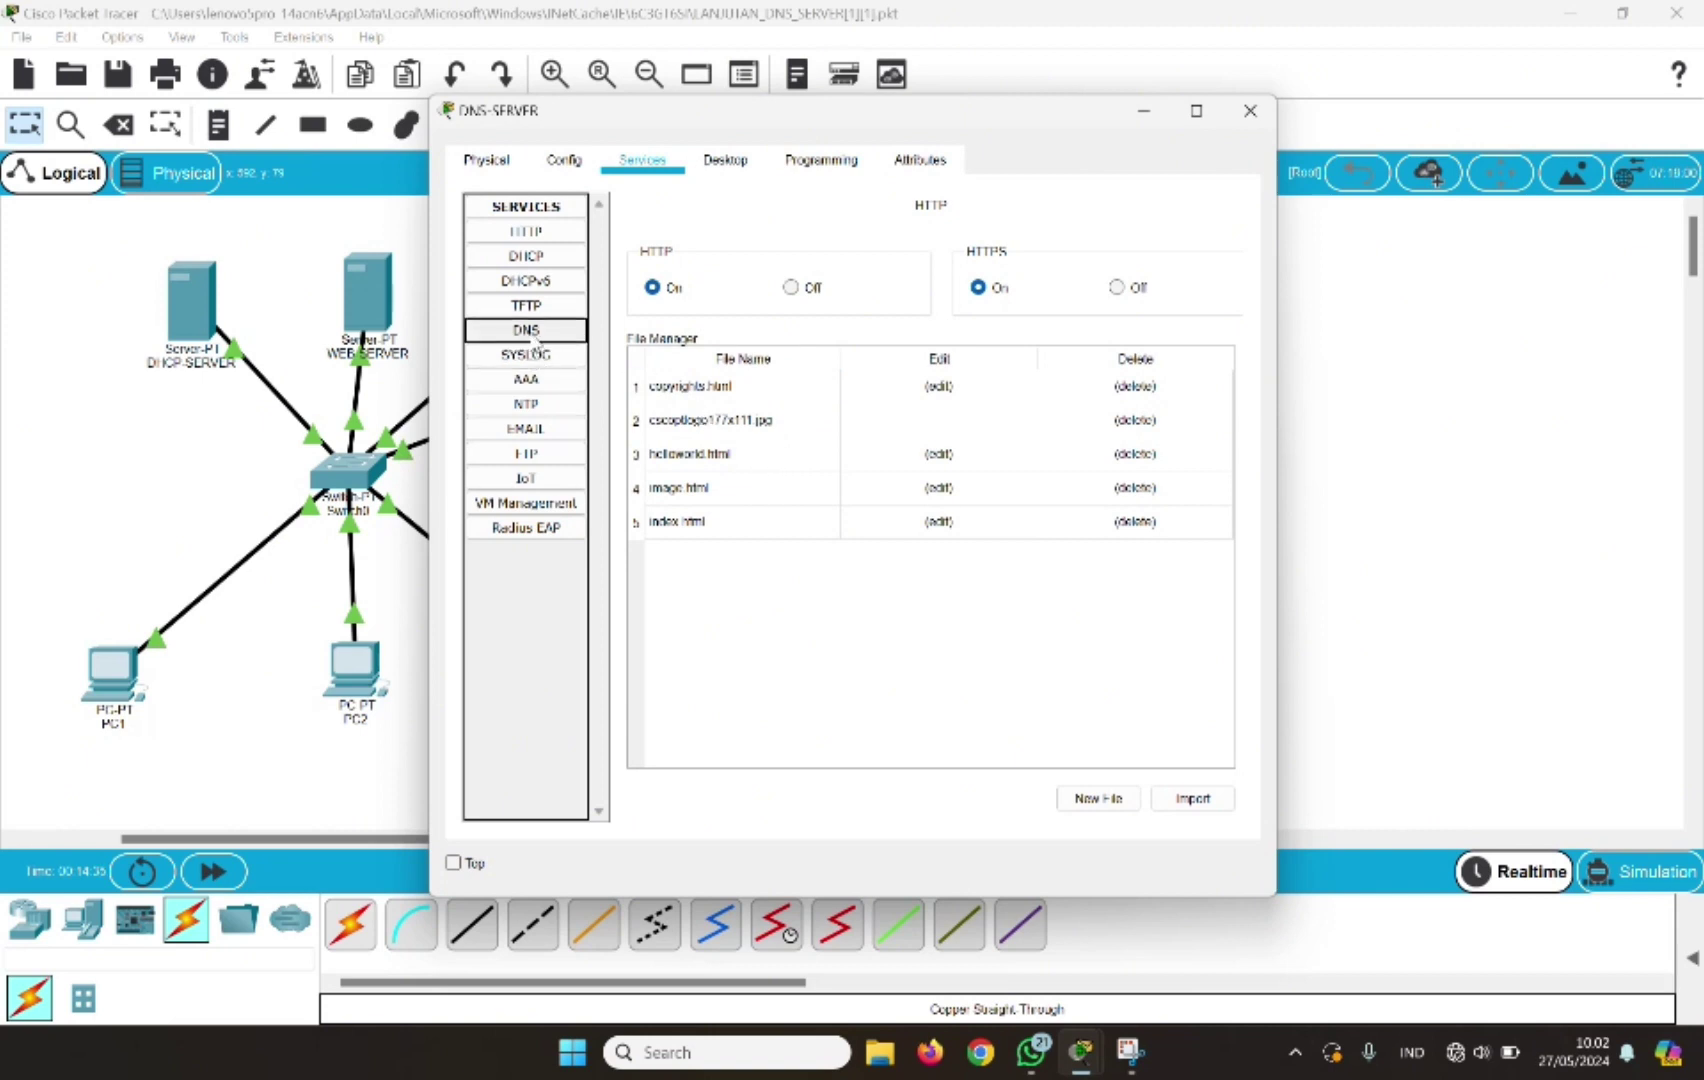
click(533, 335)
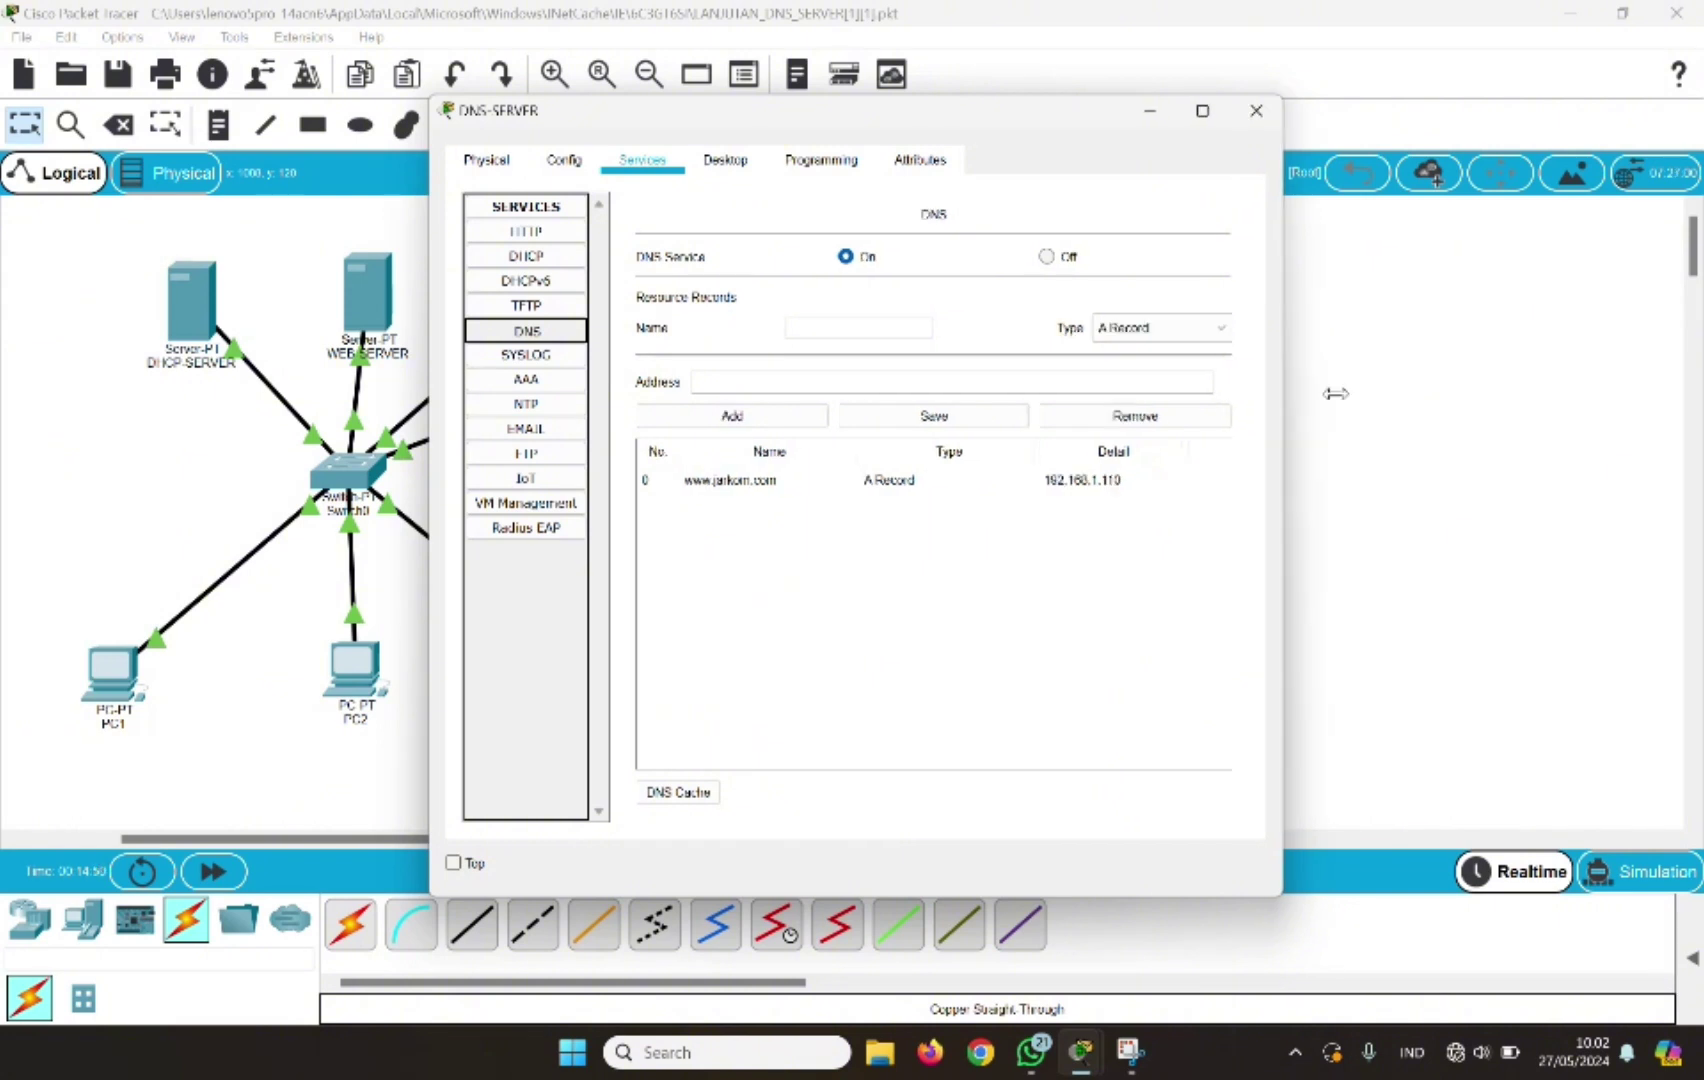
drag(1276, 400, 1578, 413)
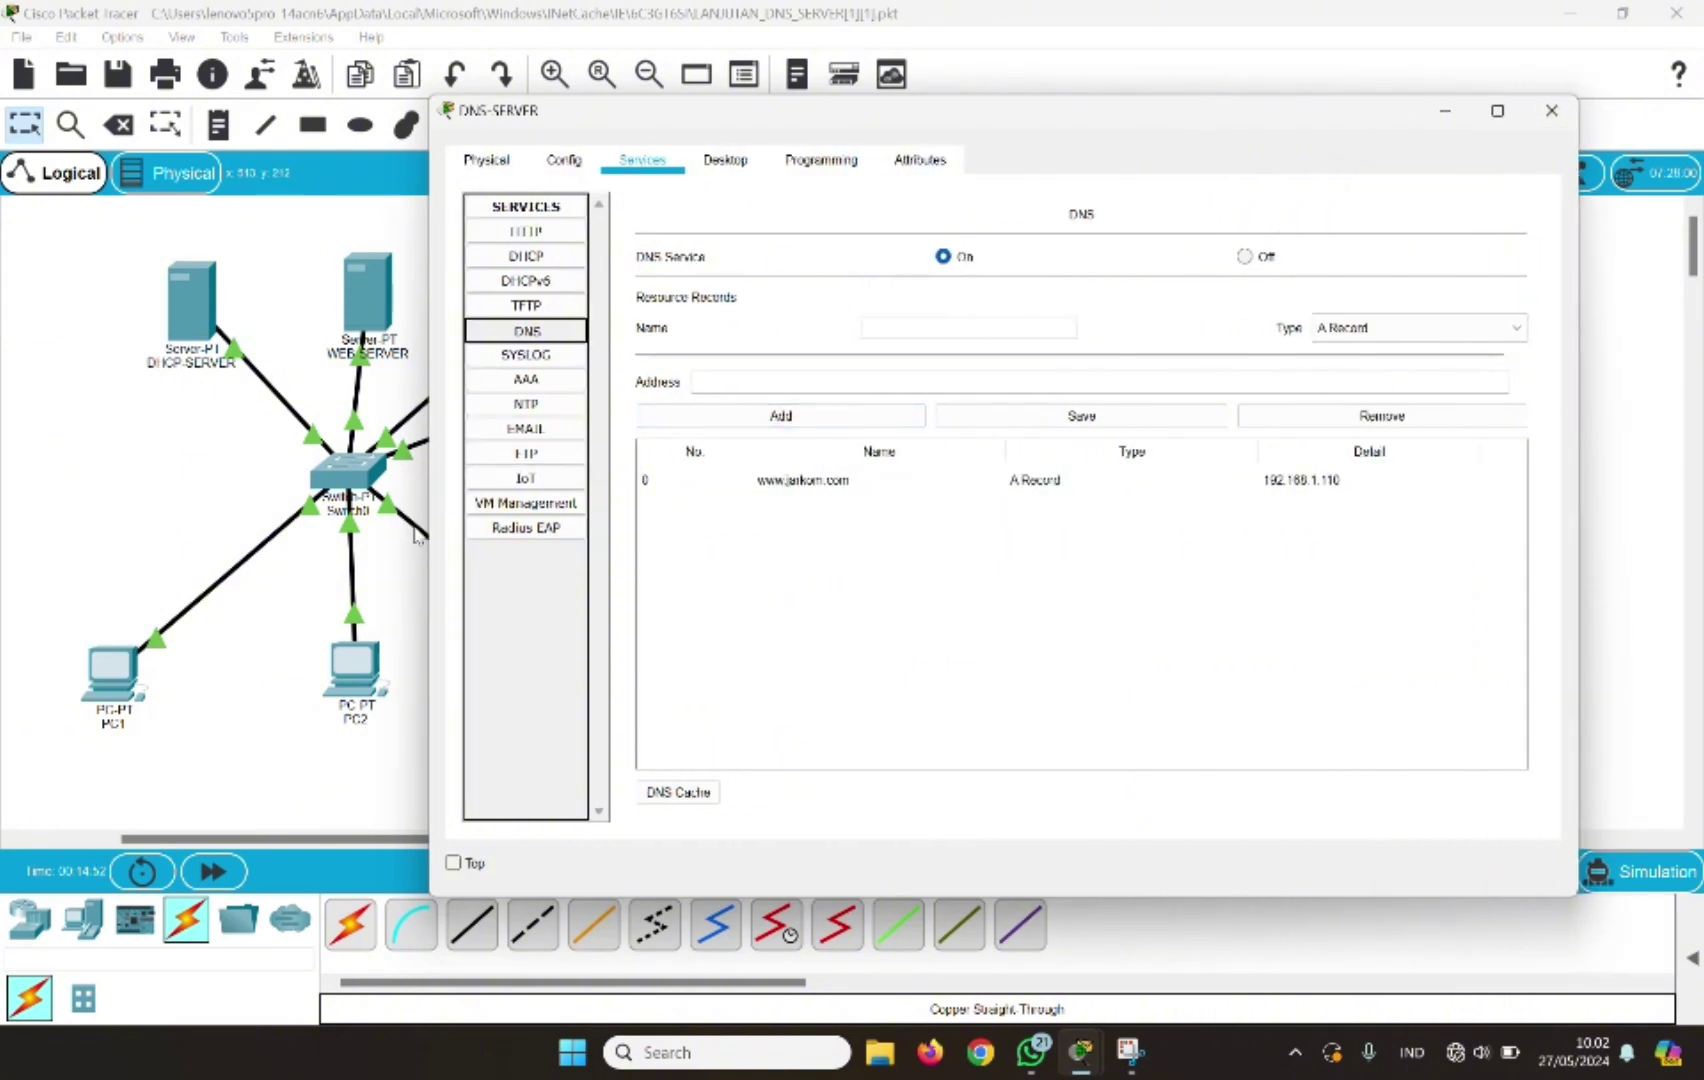
drag(425, 540, 757, 555)
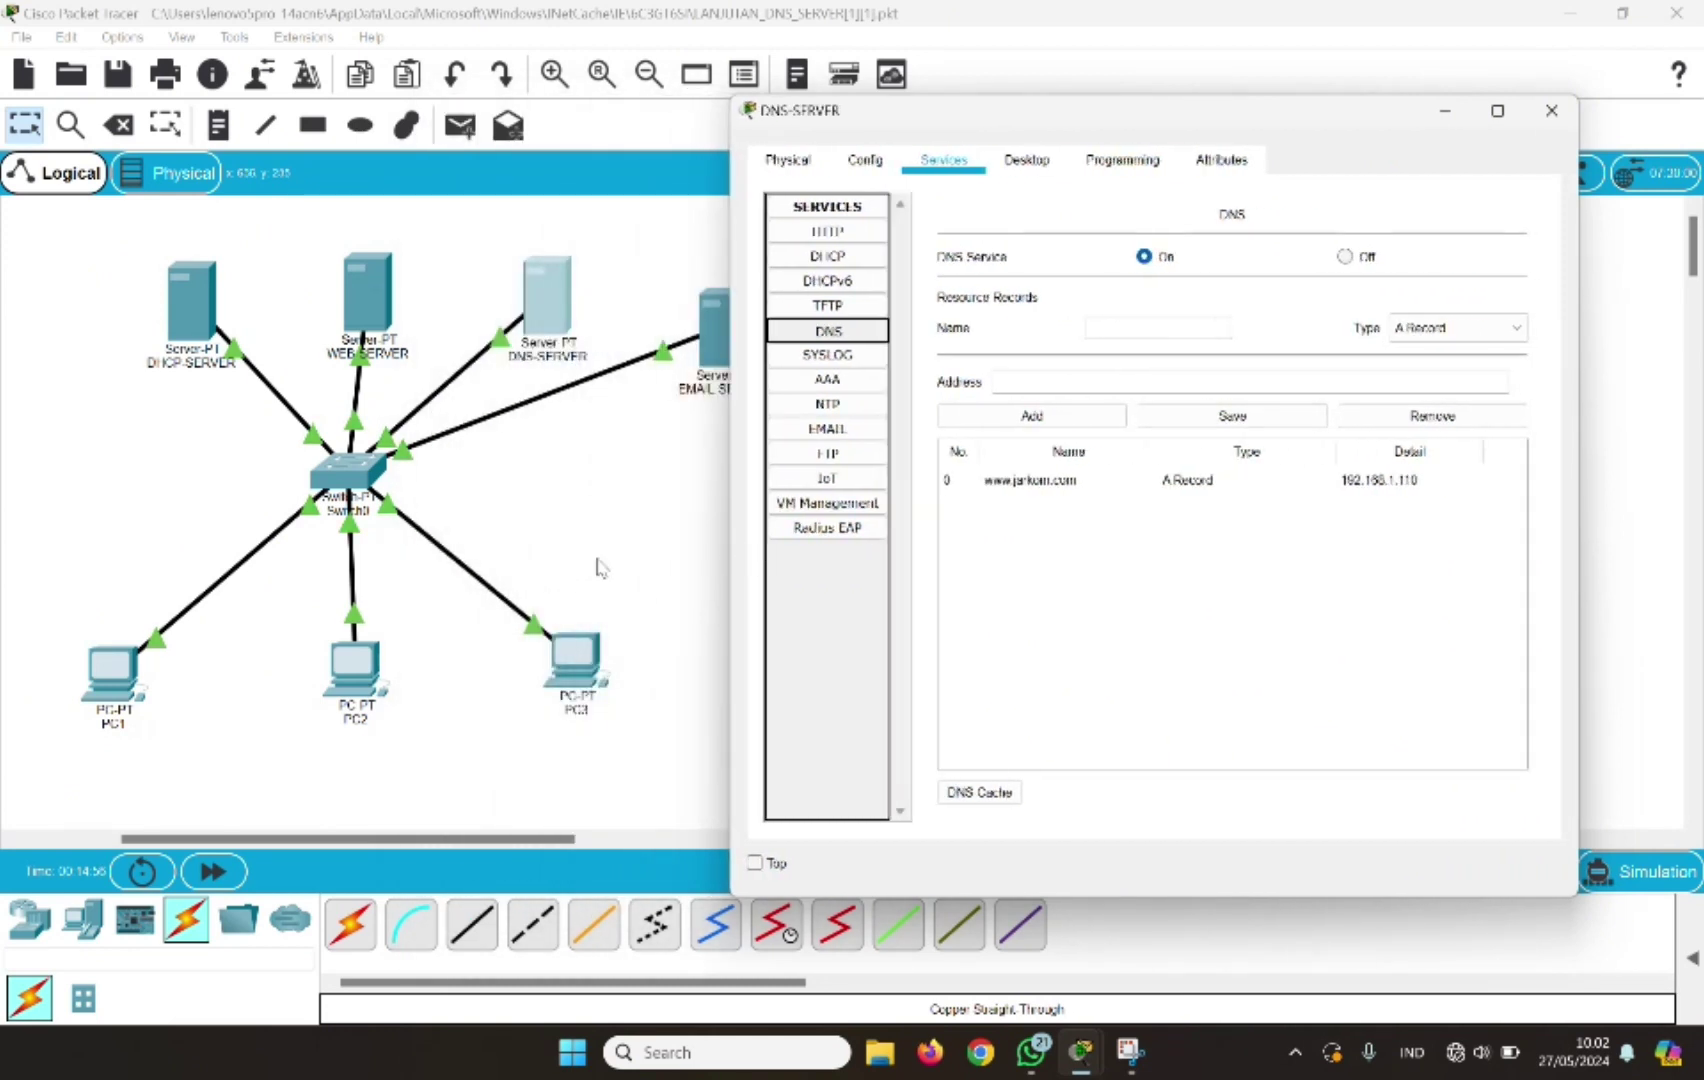
scroll(598, 567, right, 3)
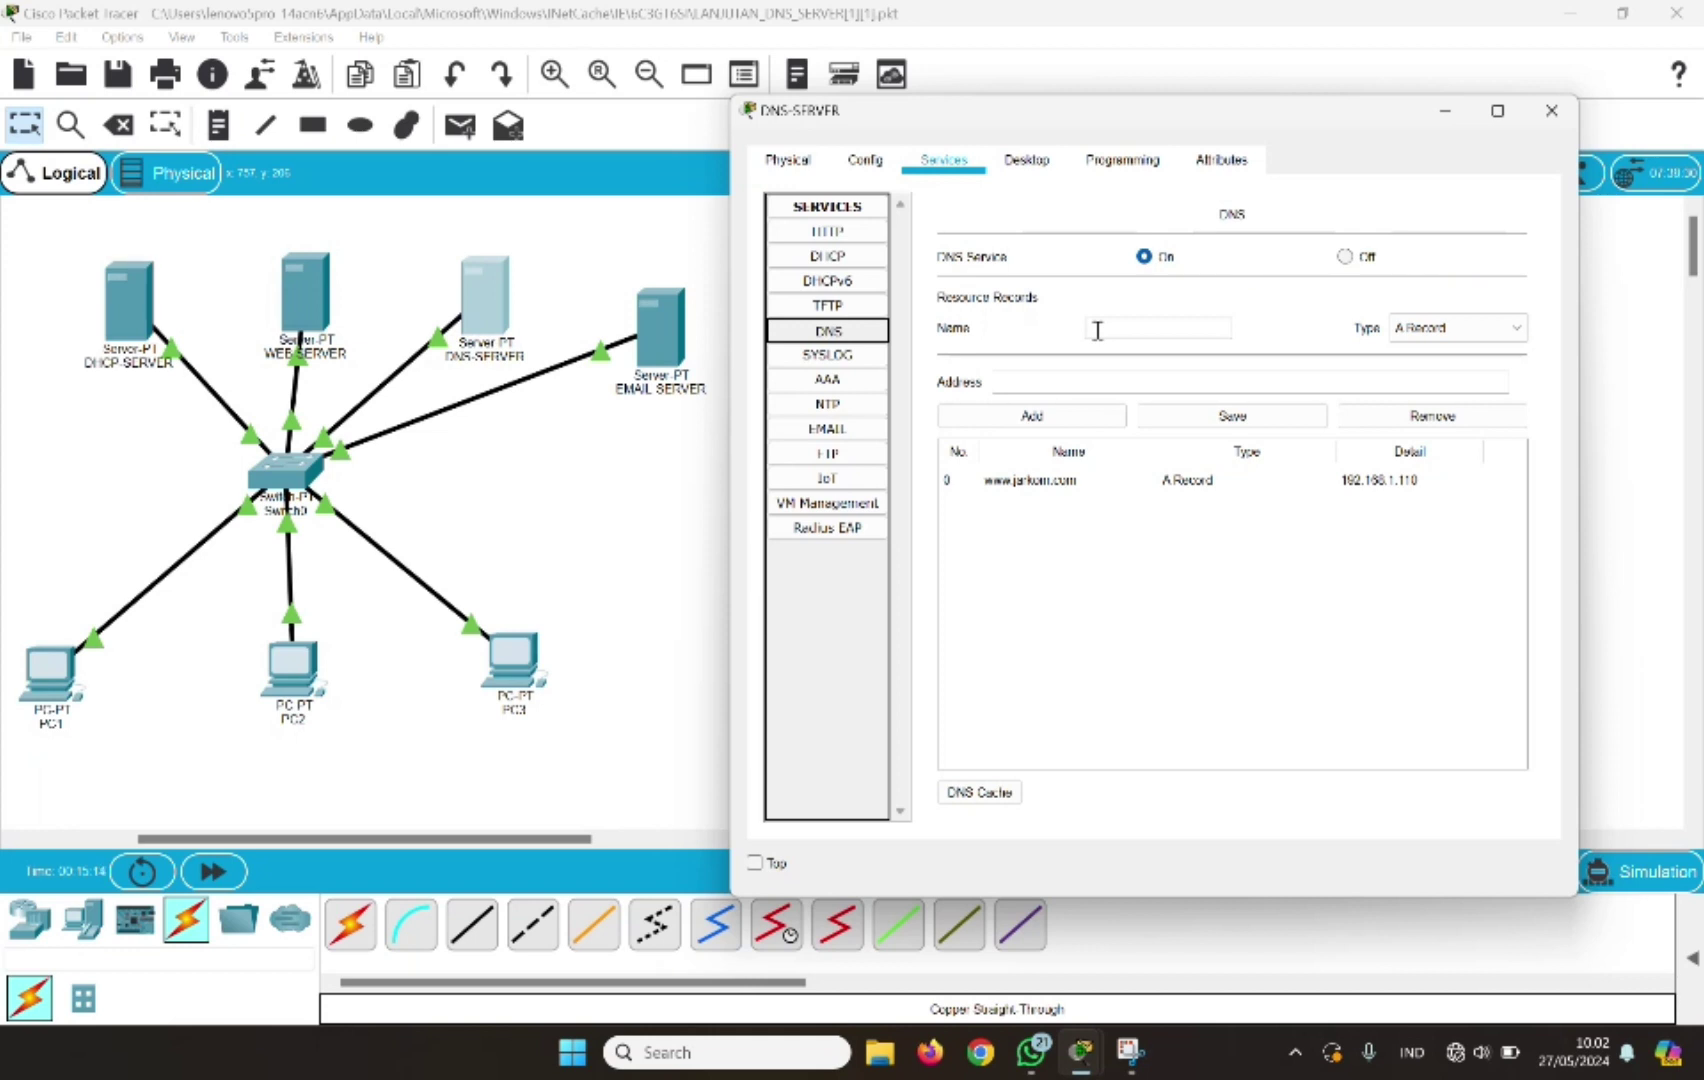
Add a DNS record mapping mail.jarkom.com to 192.168.1.130 and close the DNS-SERVER window
click(1098, 330)
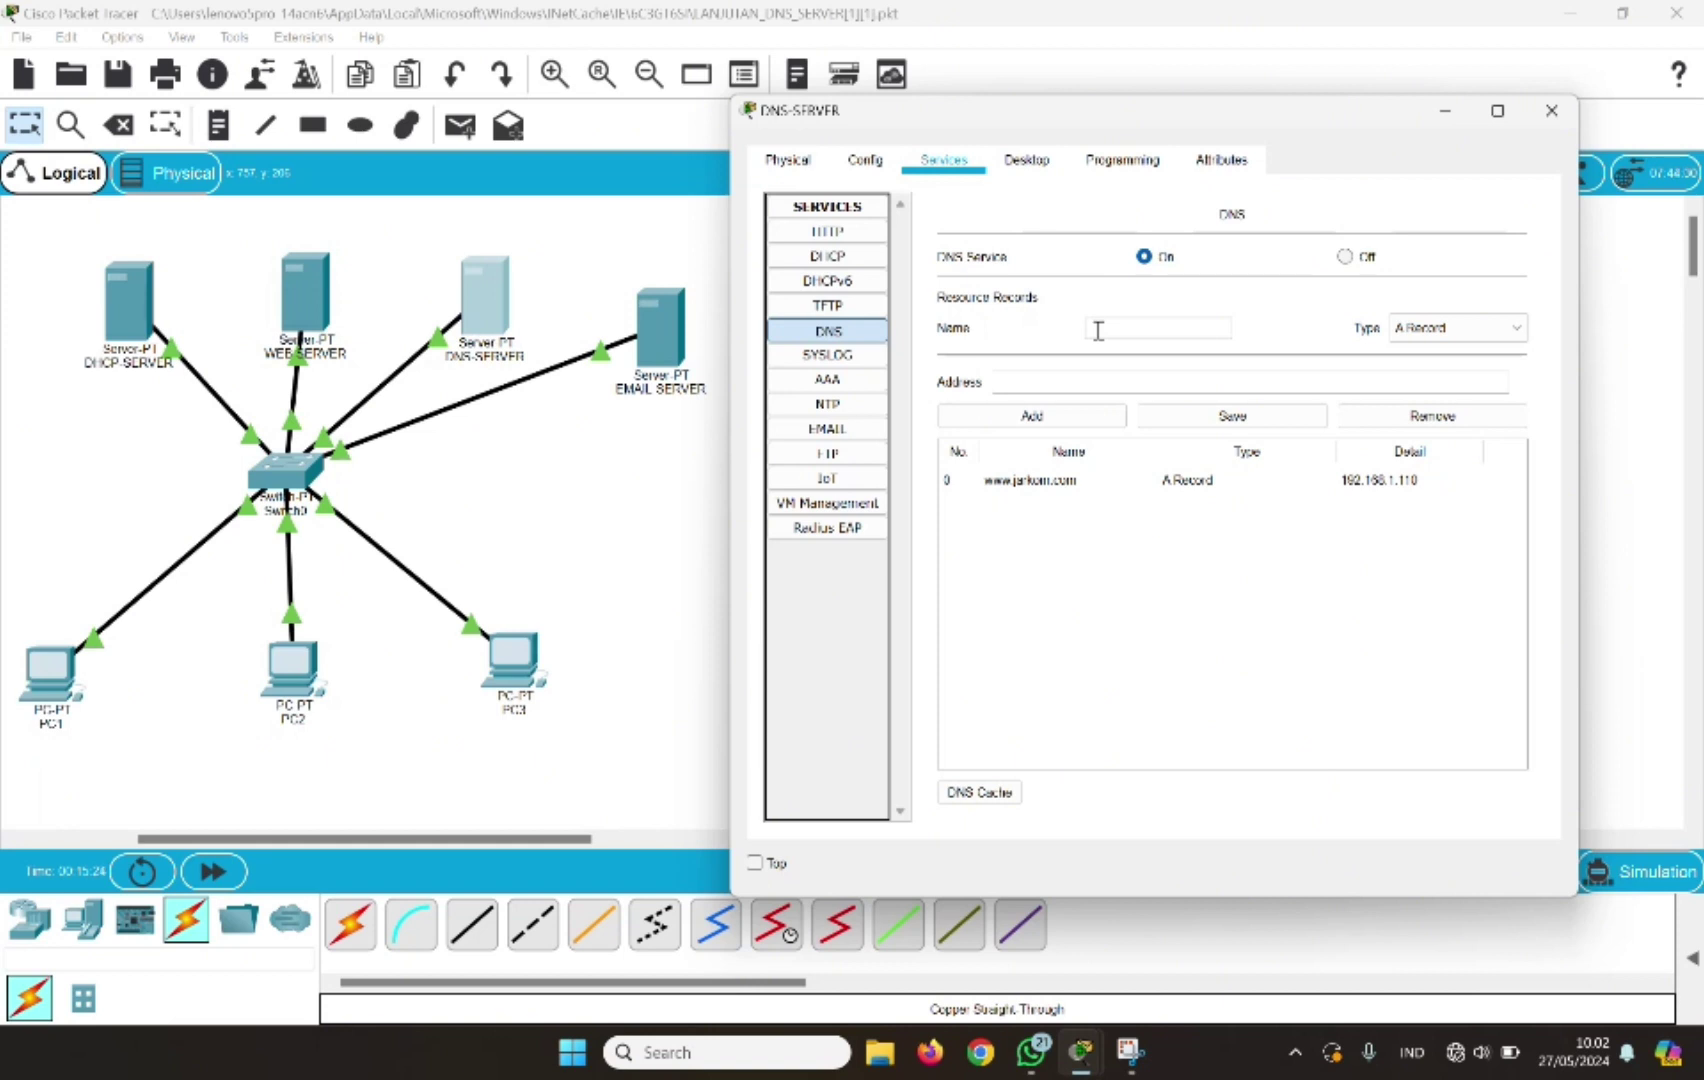
text(mail.jarkom.com)
click(1029, 381)
text(192.168.1.130)
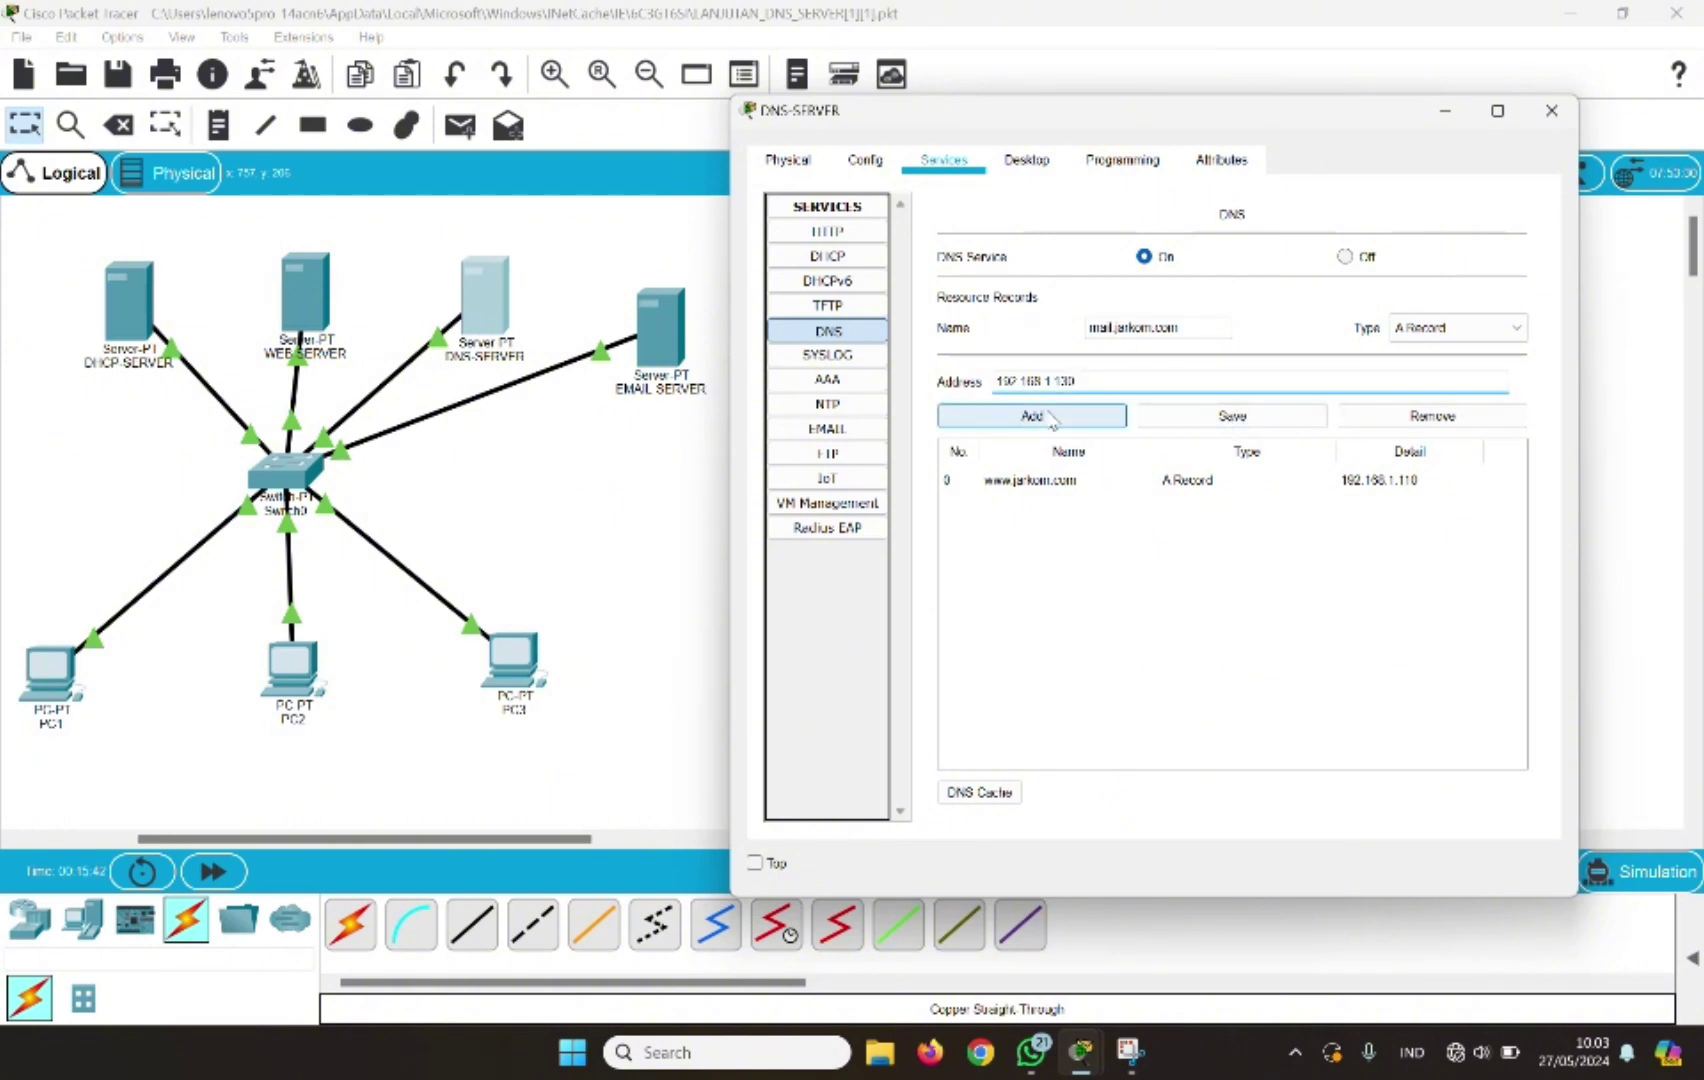
click(1050, 418)
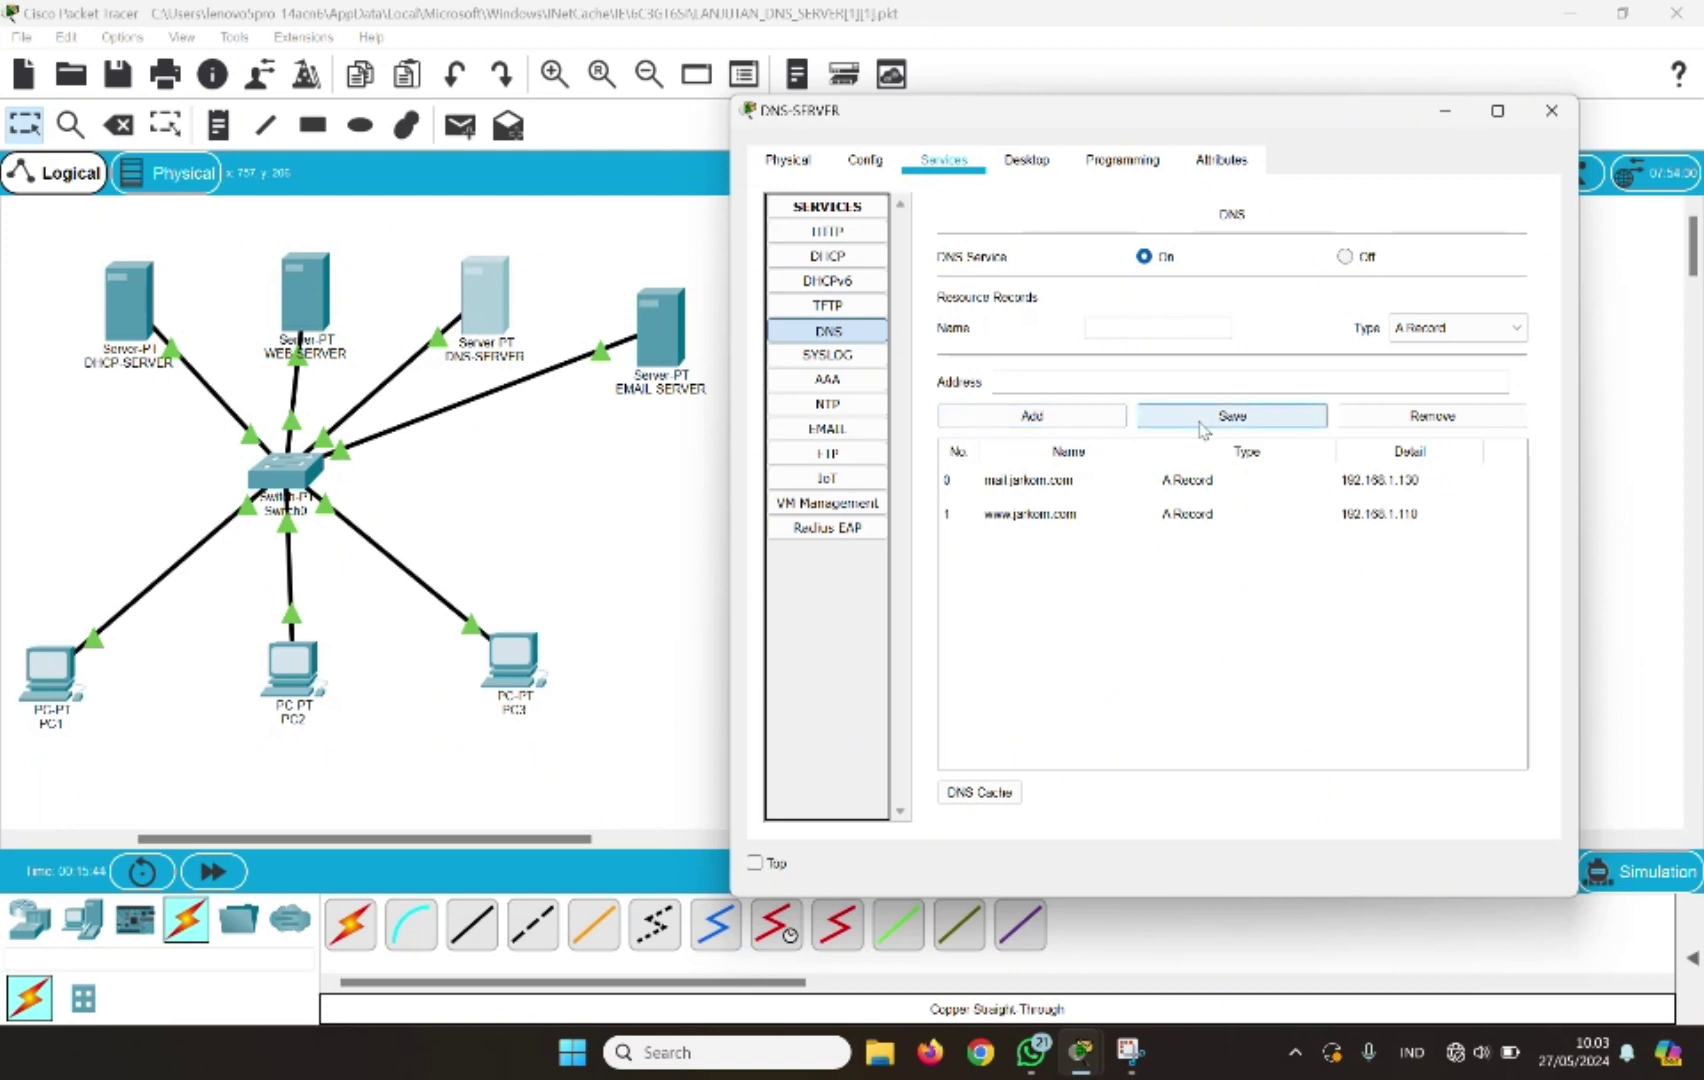
click(1551, 110)
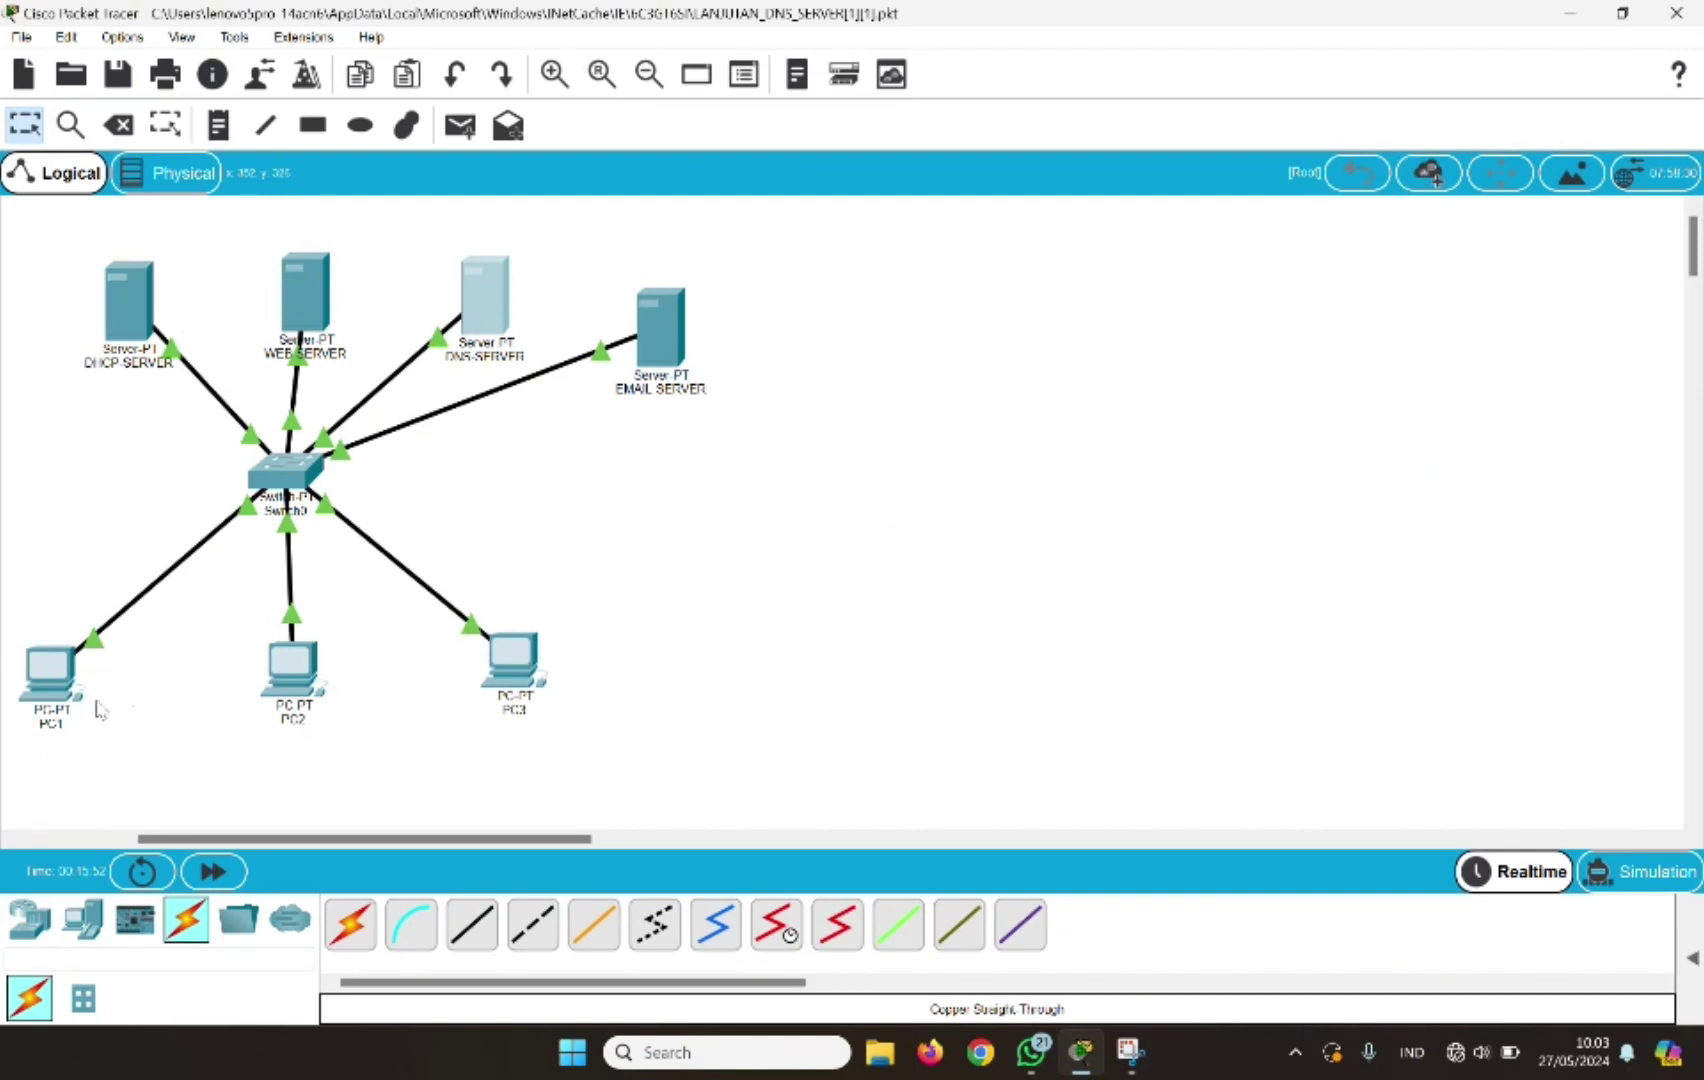
Open PC1's Email client and enter display name user1 and the user's e-mail address
click(60, 690)
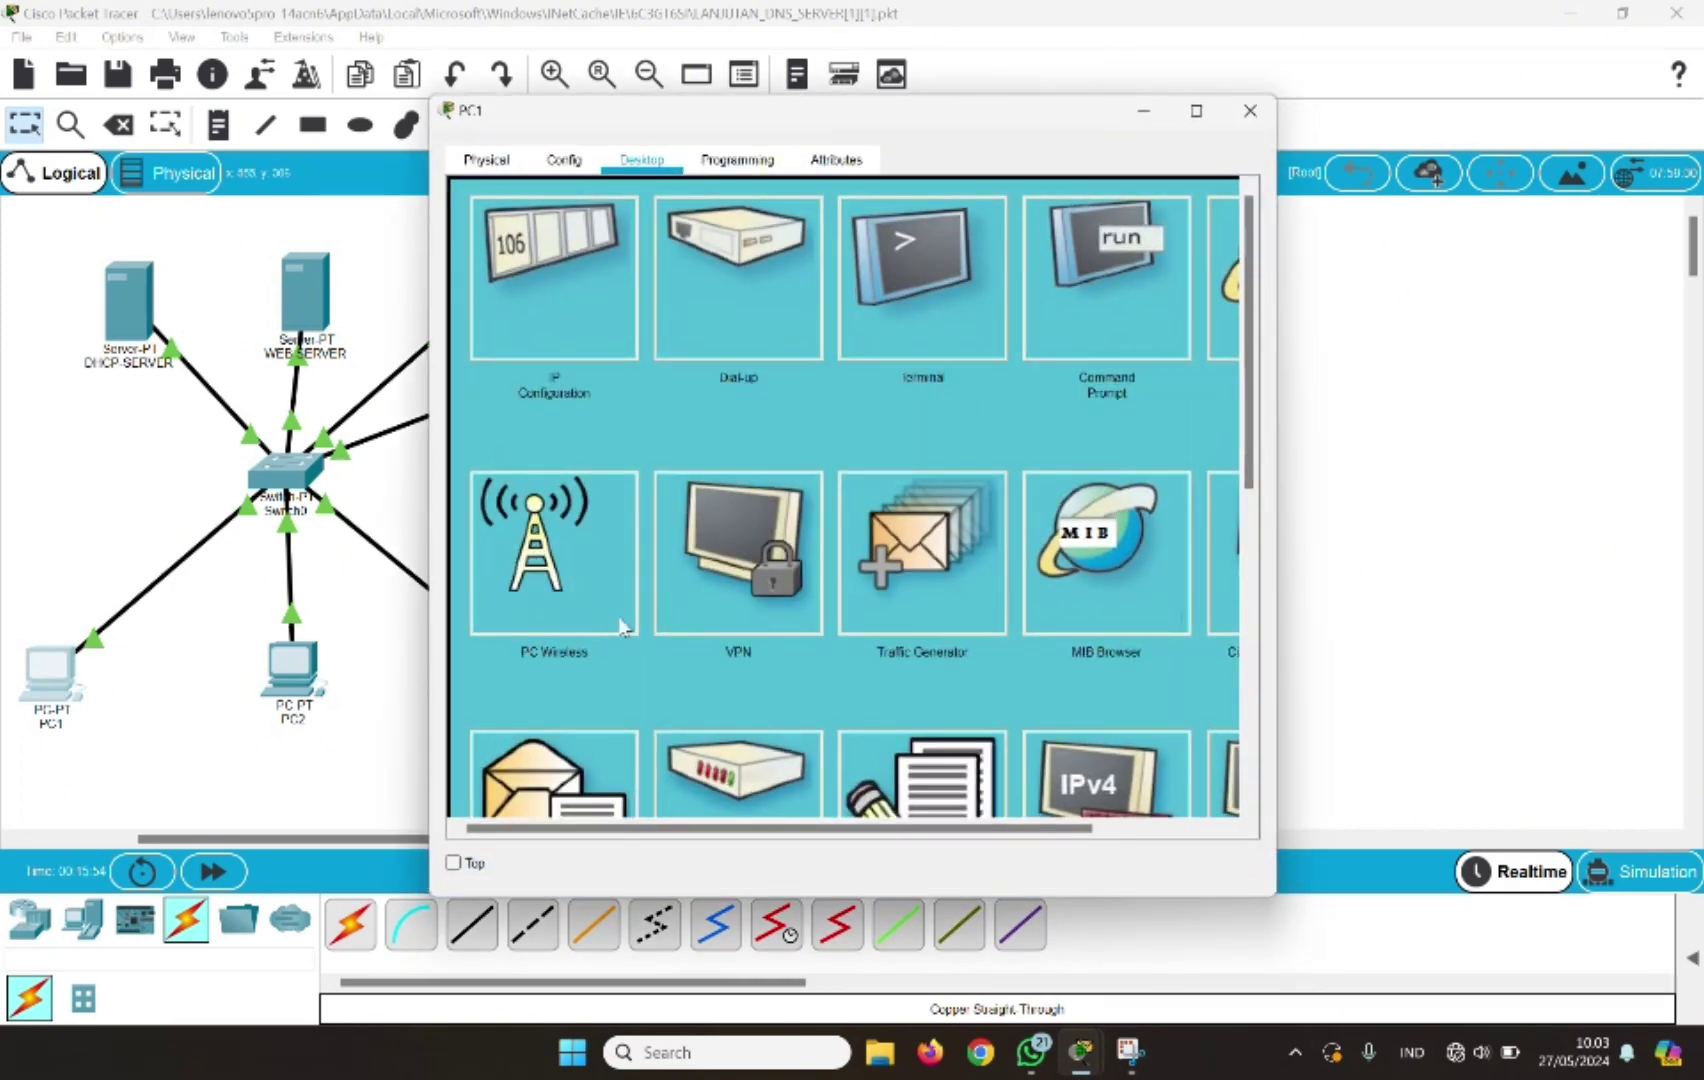
drag(1280, 464, 1638, 464)
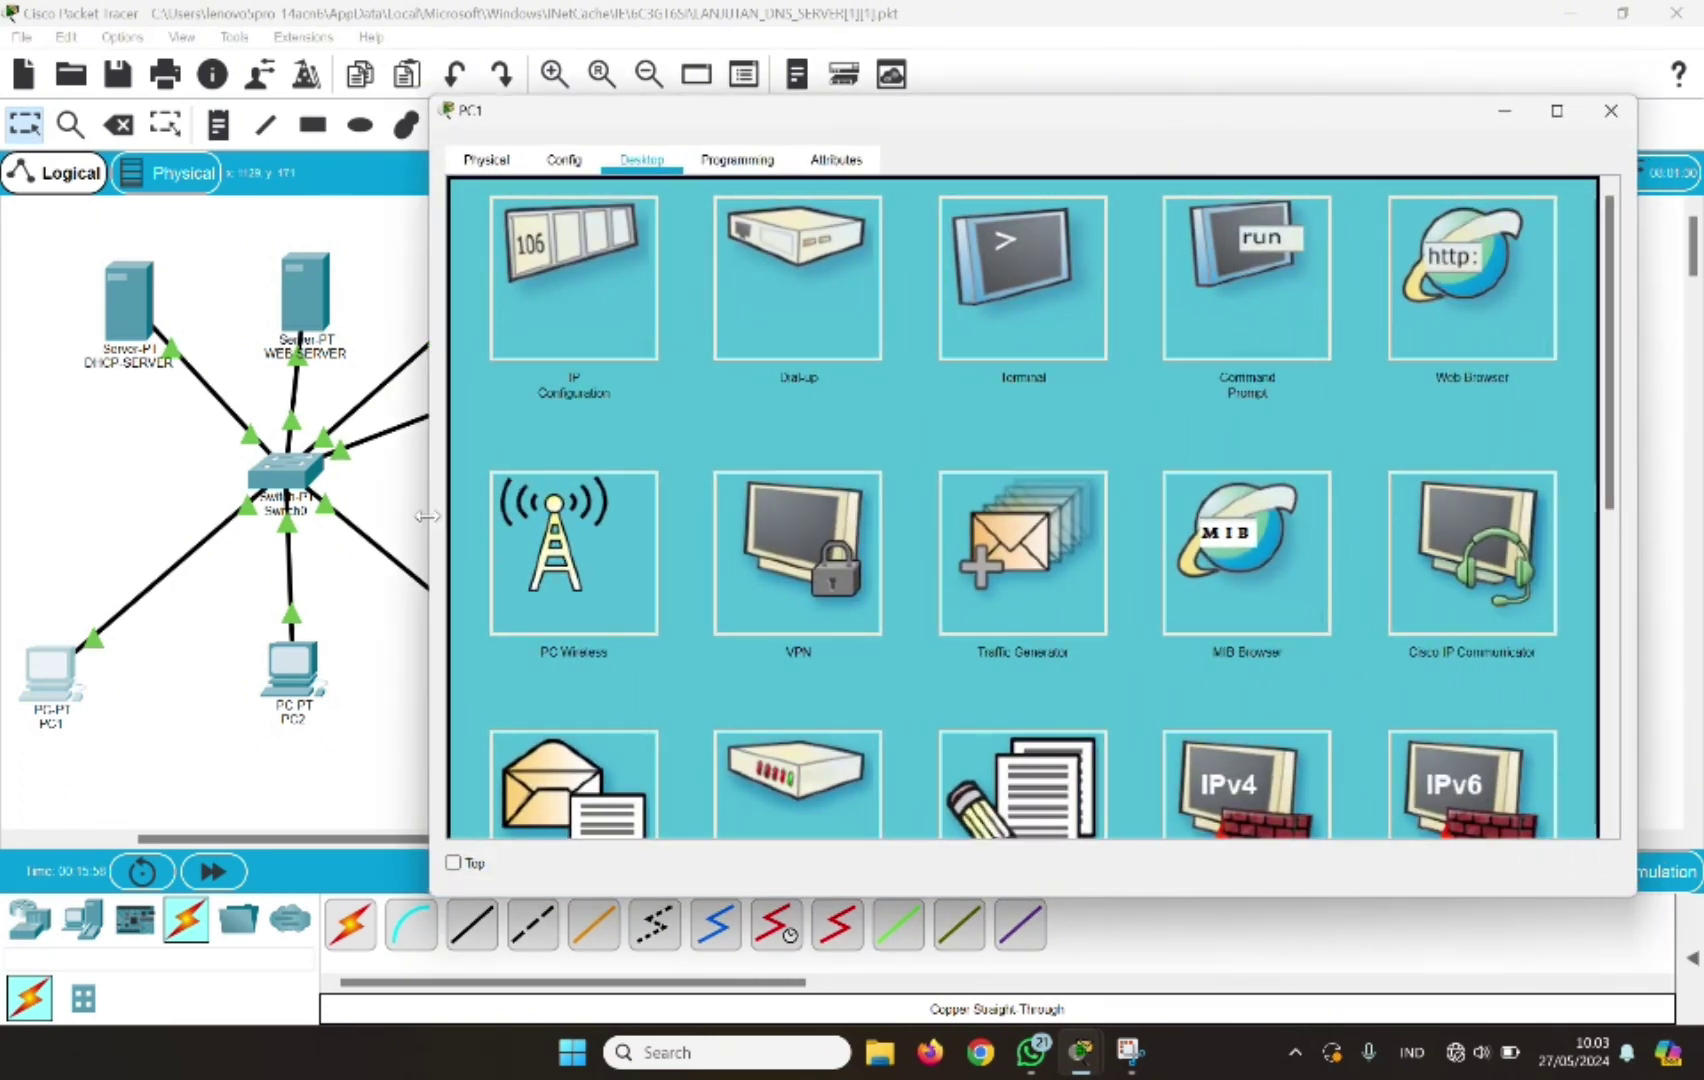
drag(422, 516, 590, 516)
scroll(849, 653, down, 3)
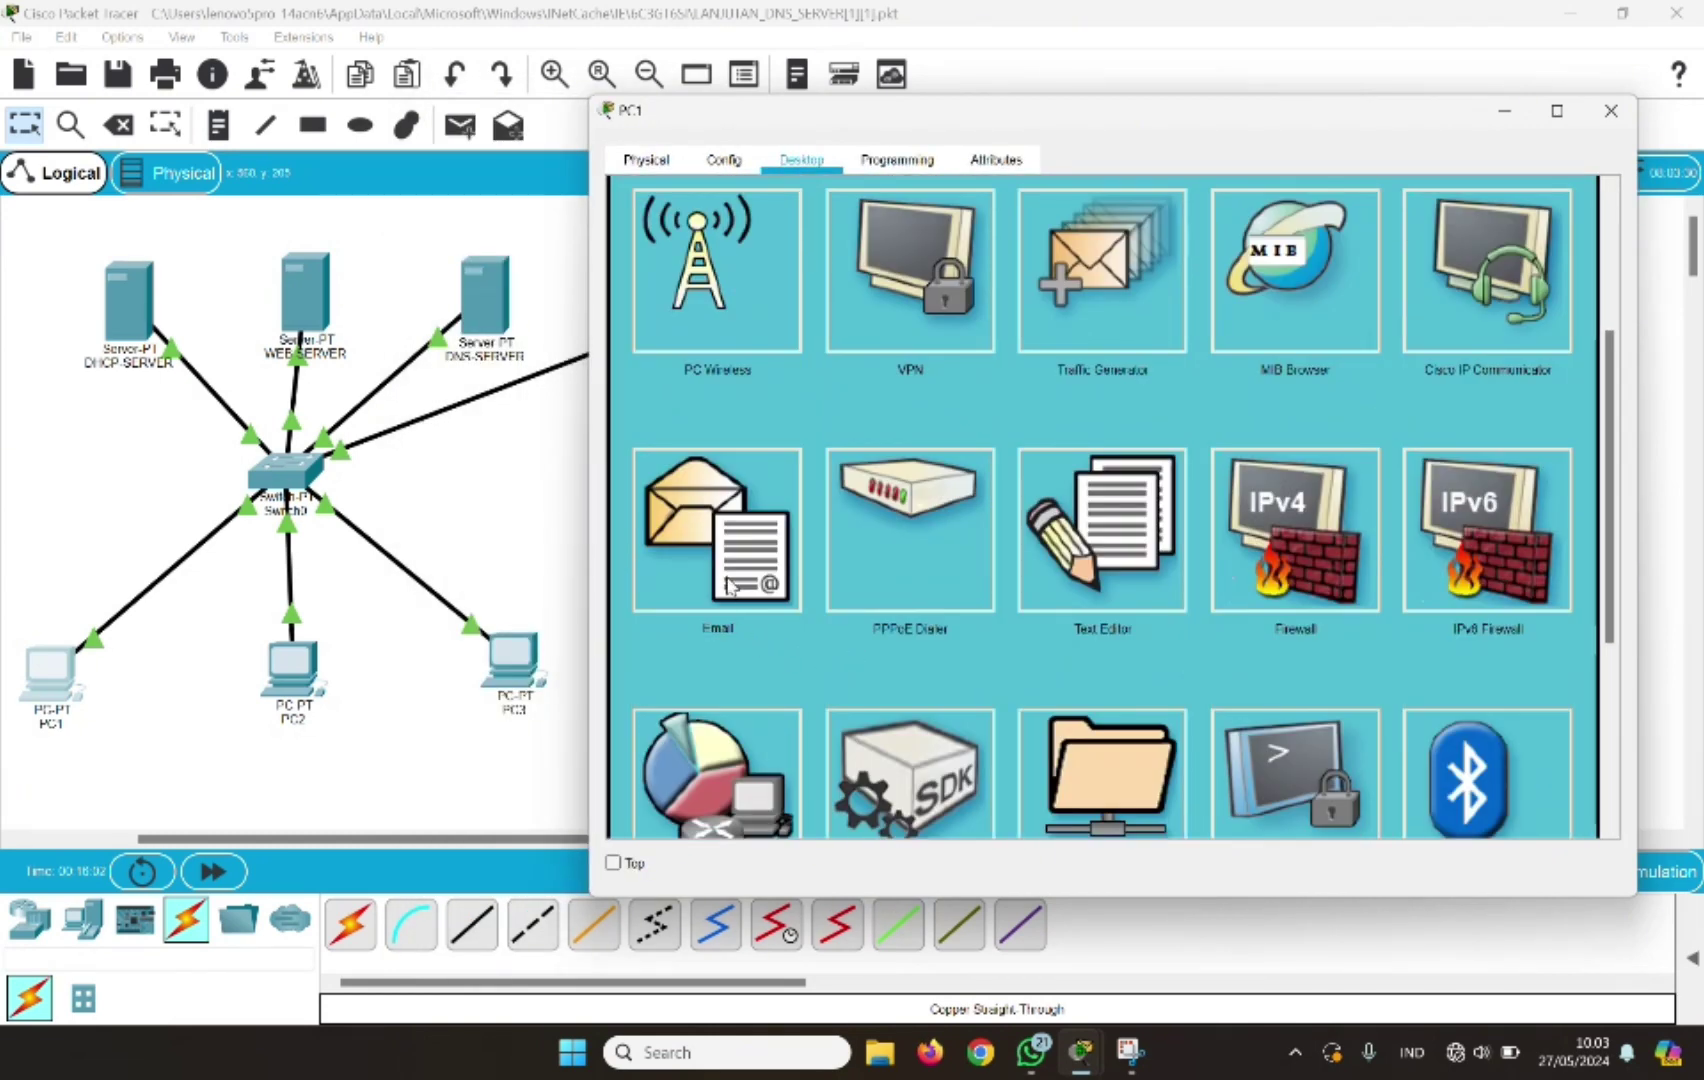
click(728, 585)
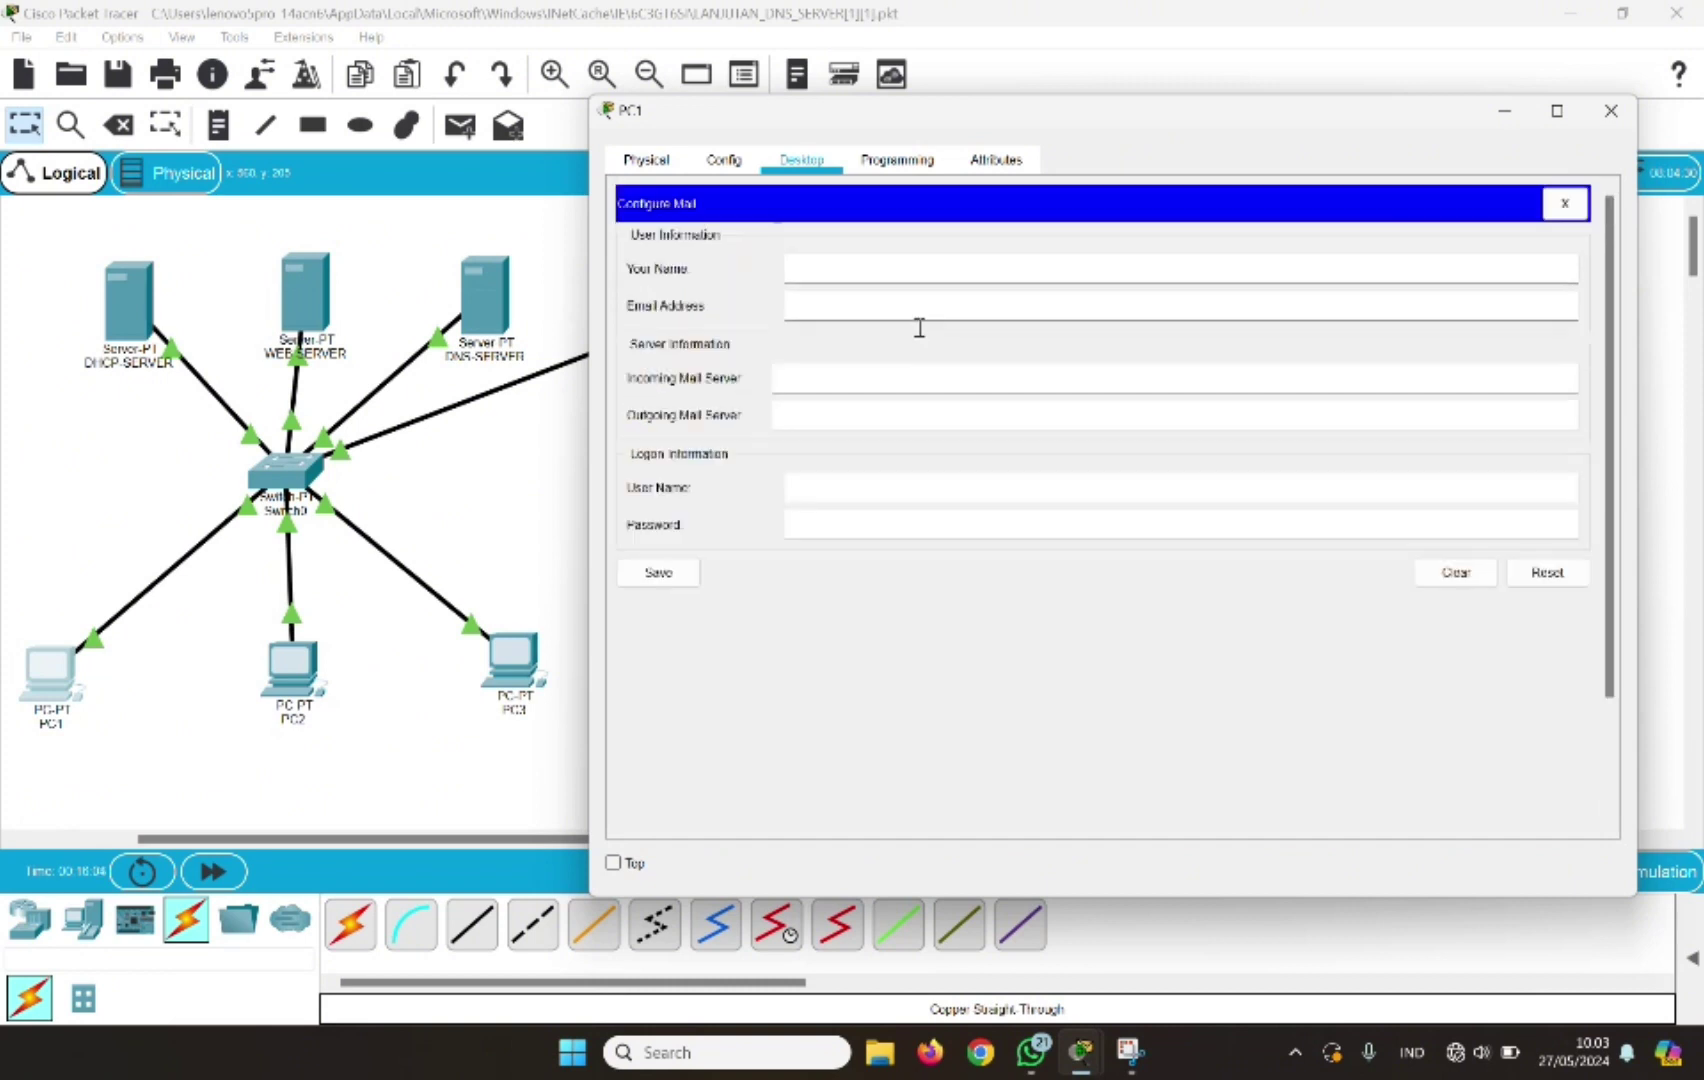
click(801, 270)
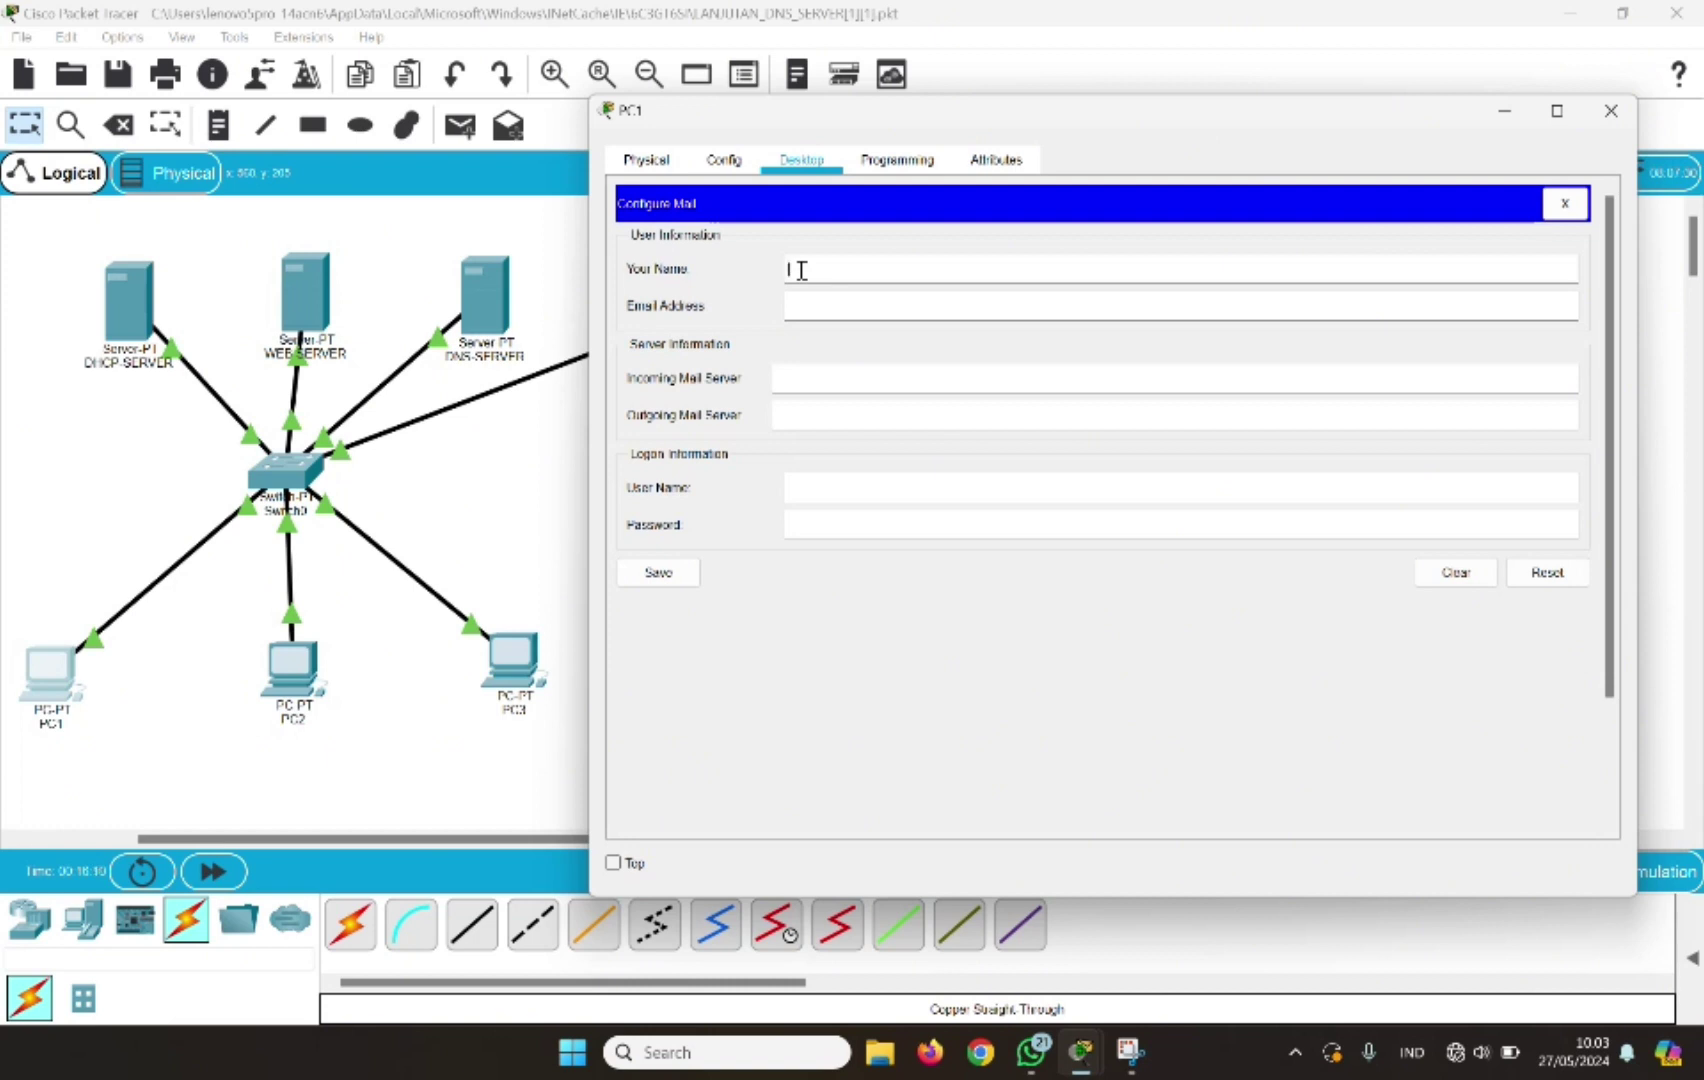
text(user1)
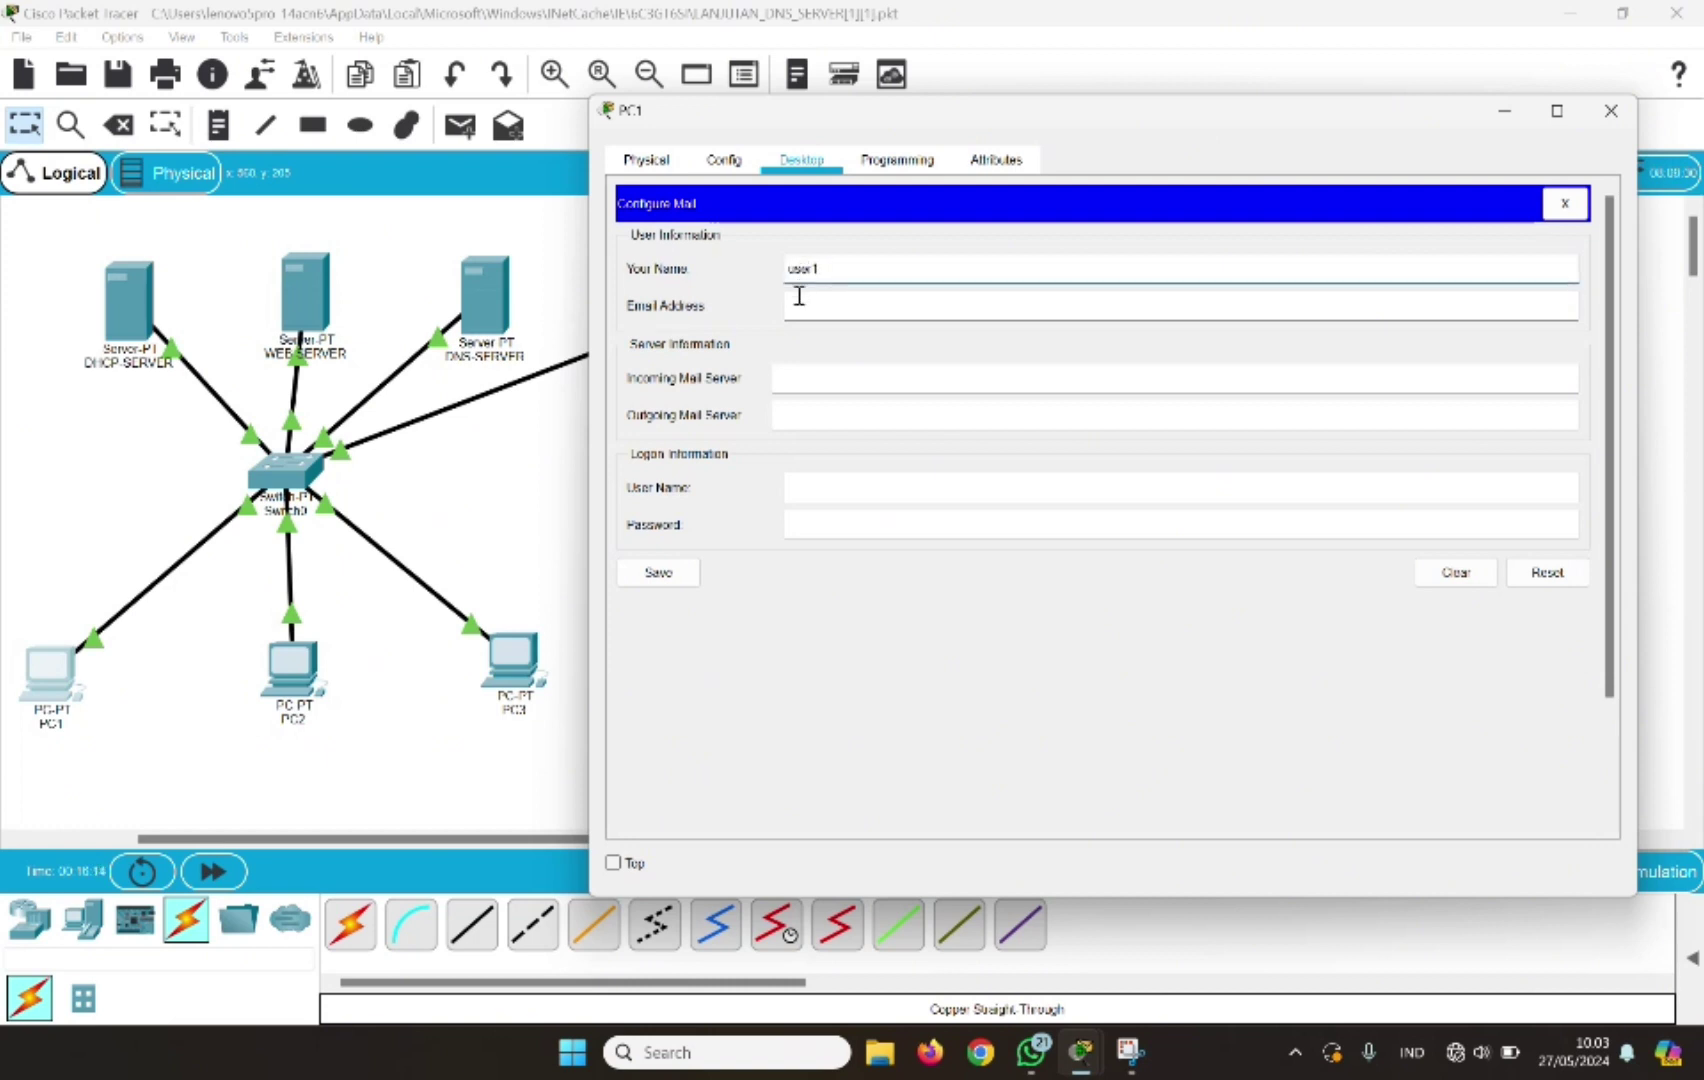
click(799, 300)
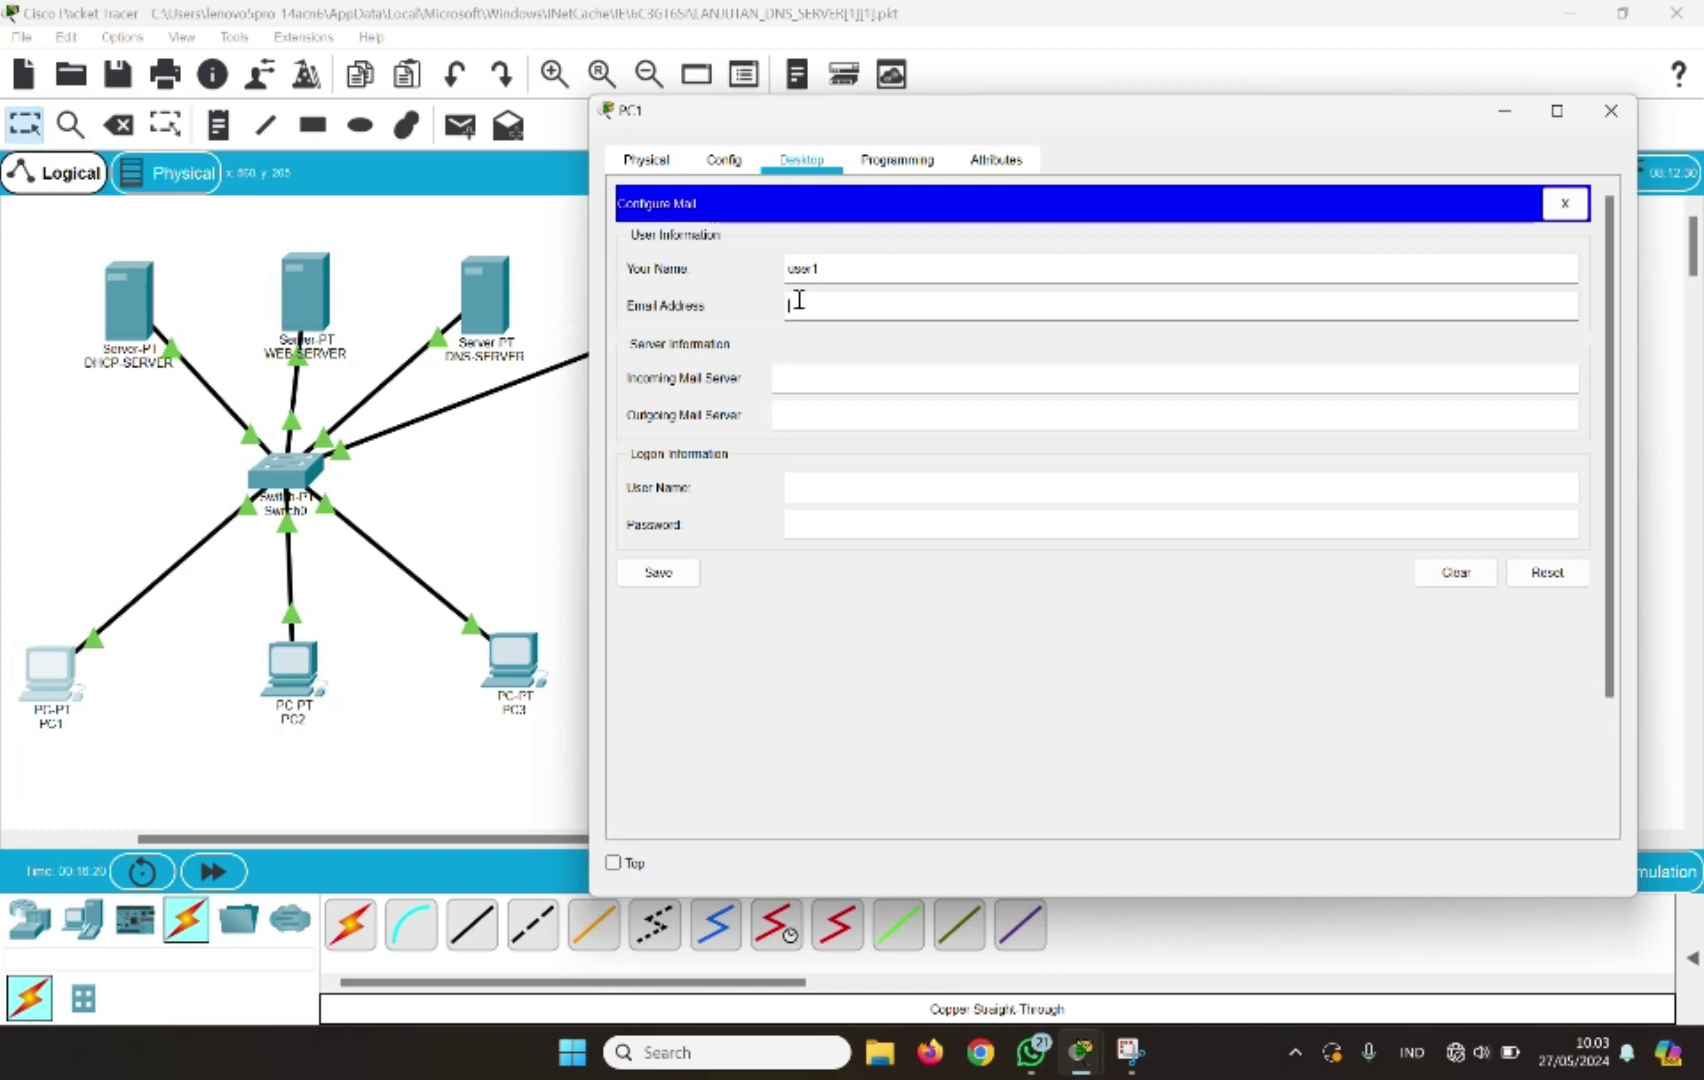
text(user1)
text(@)
text(ser)
text(kom)
text(.co)
text(m)
Set mail.jarkom.com as incoming and outgoing server, logon user1 with password, save, and close
click(791, 378)
text(mail)
text(.jarkom)
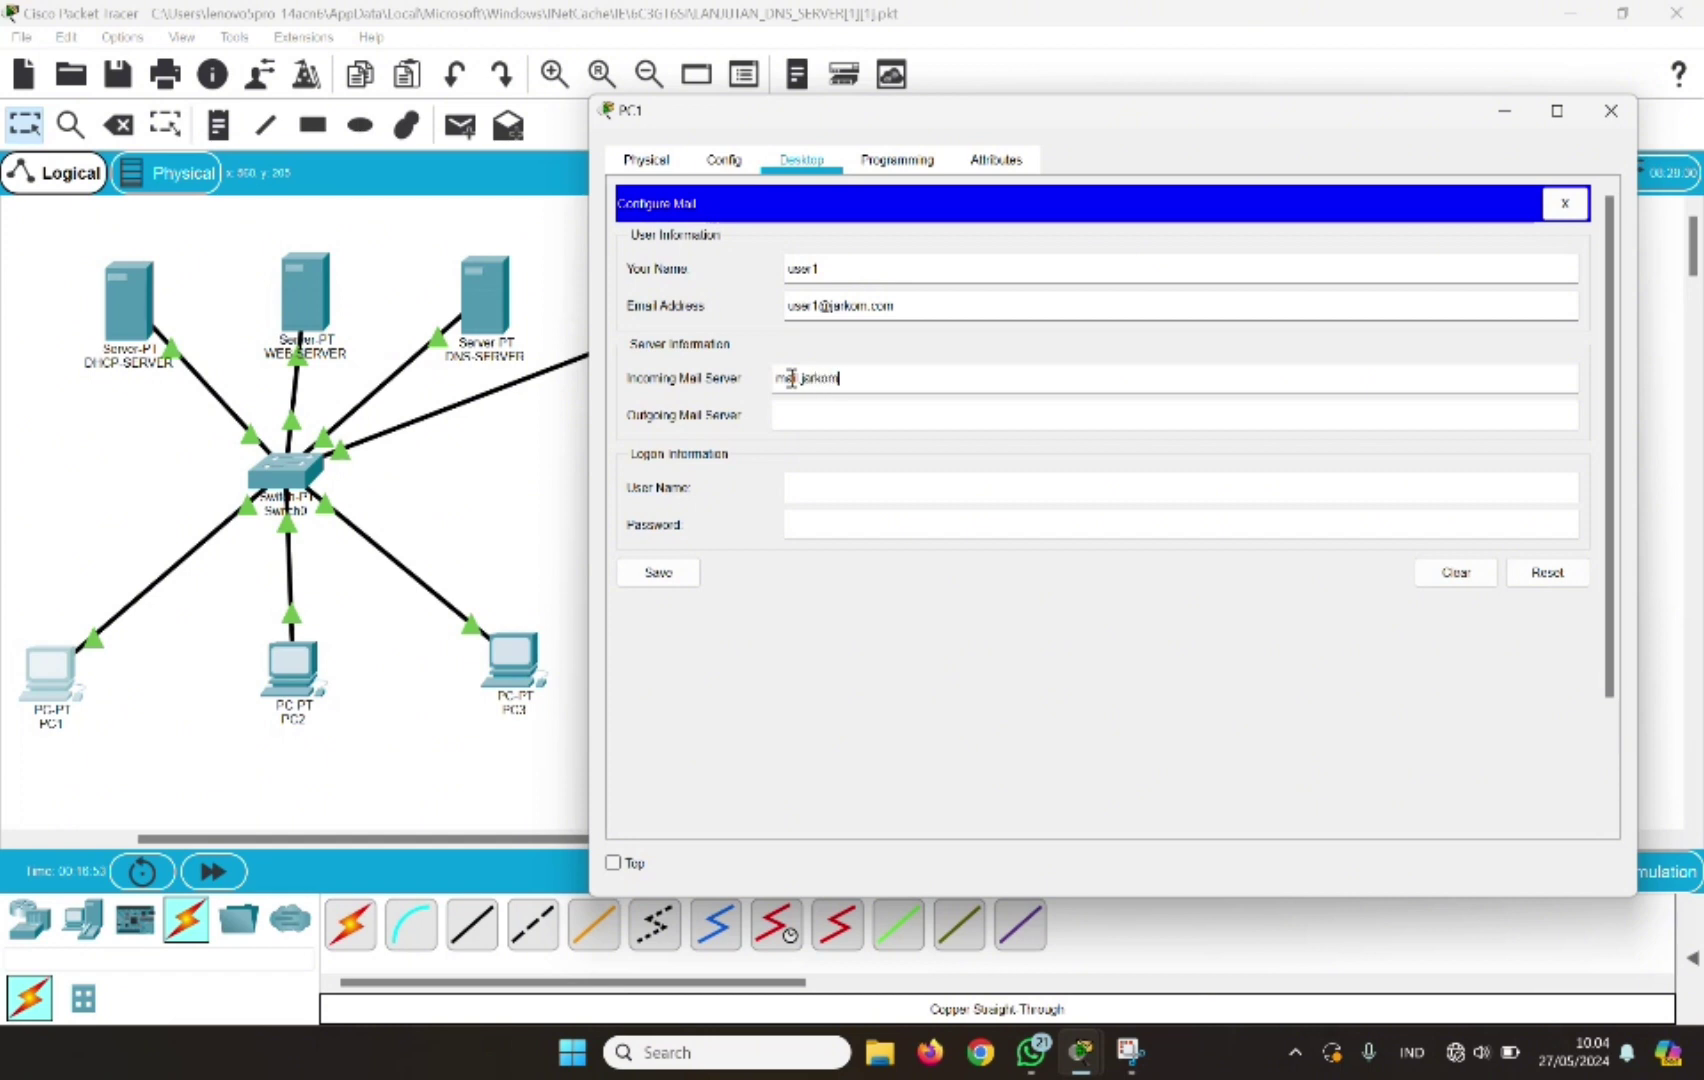
text(.com)
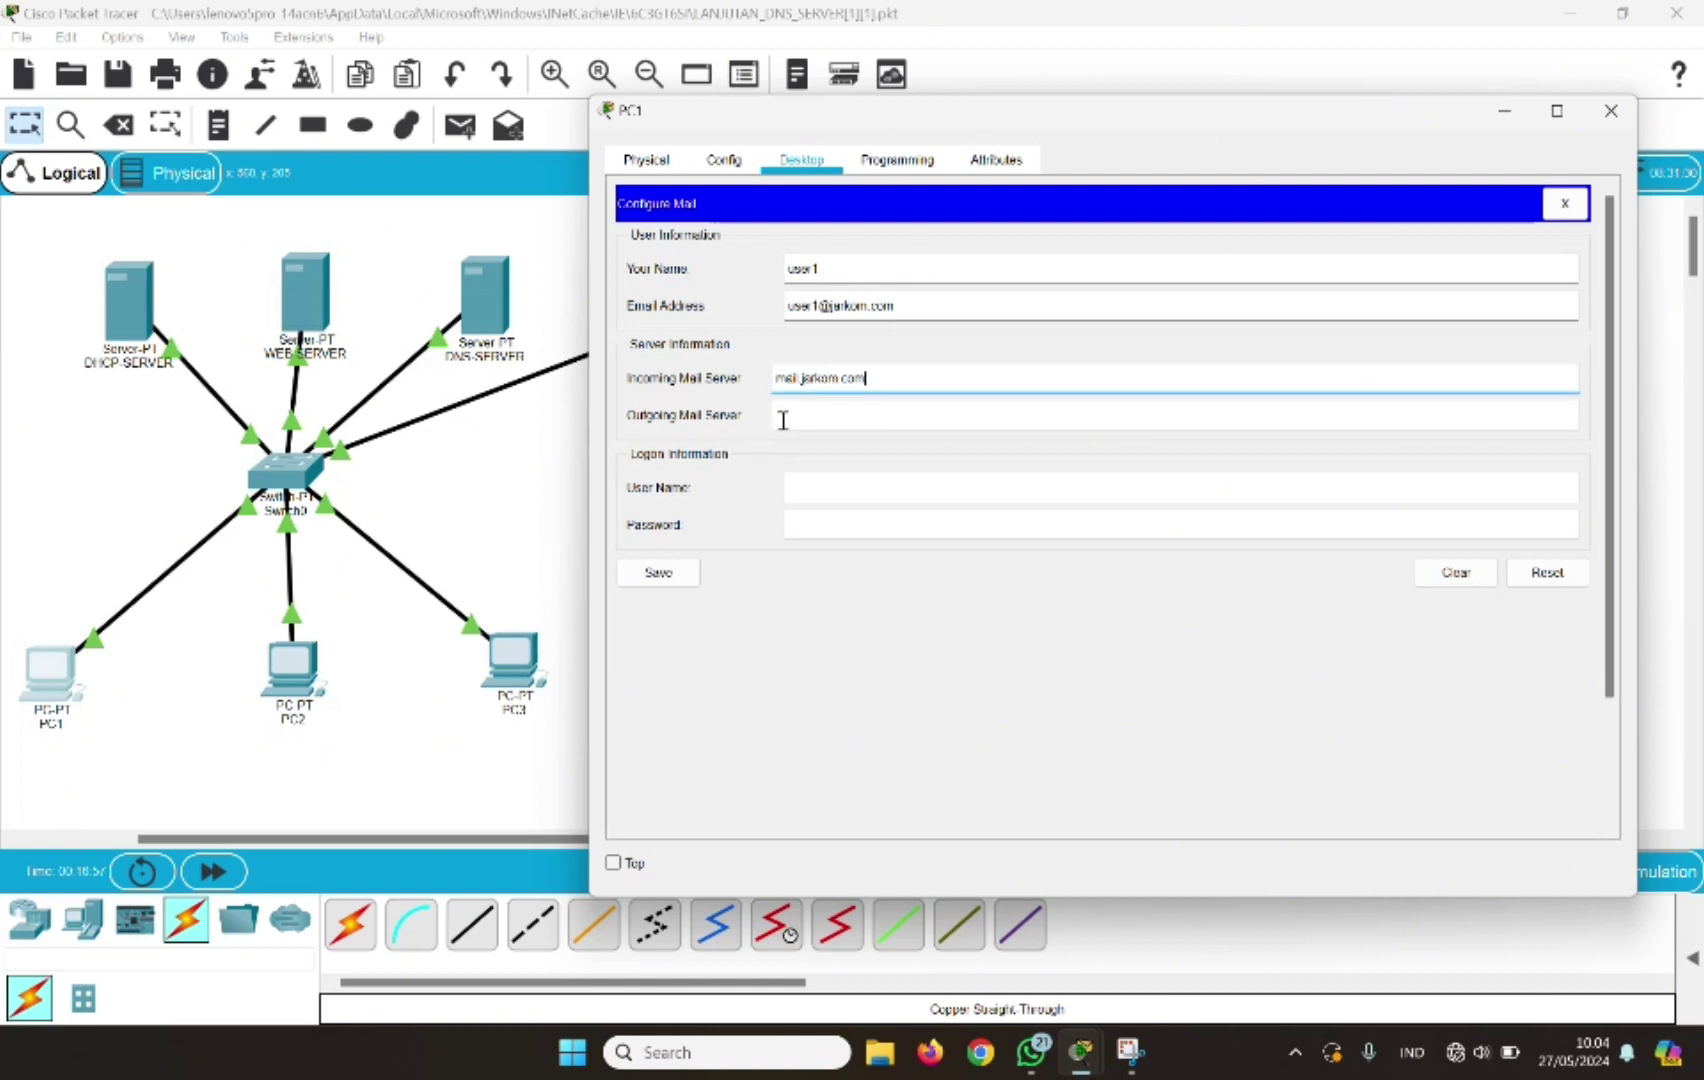
click(783, 418)
text(mail.)
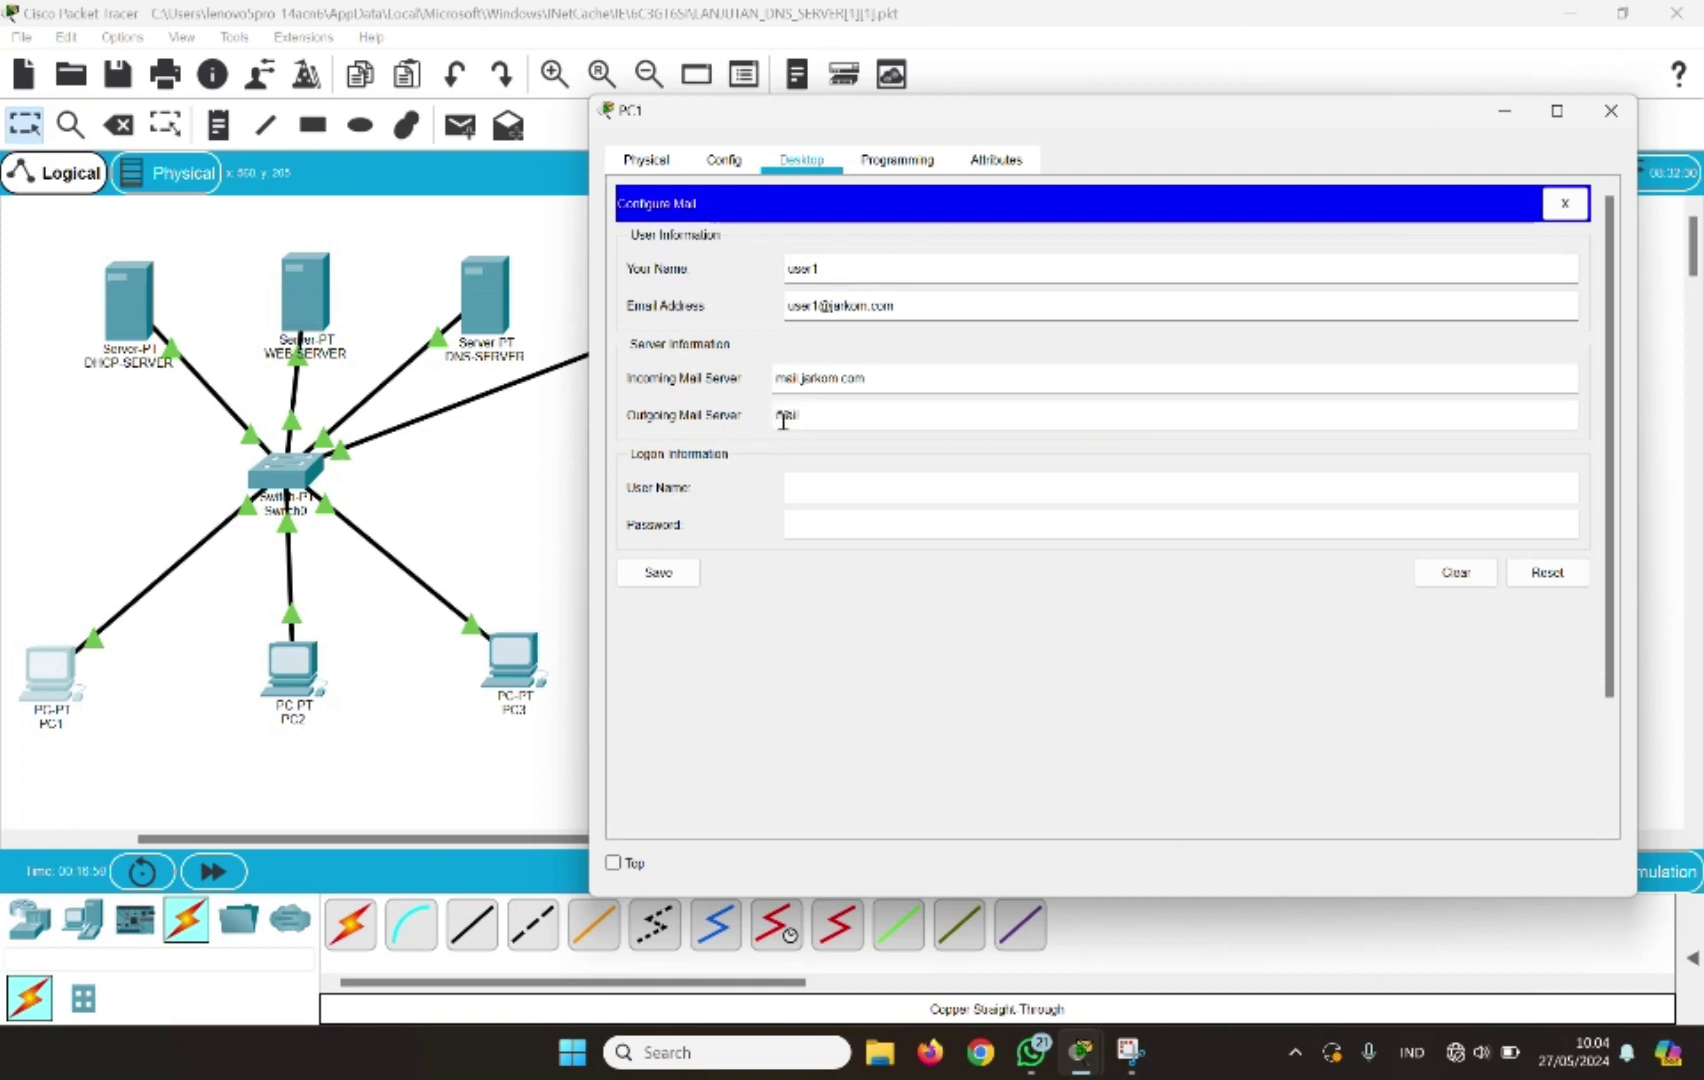
text(jarkom.com)
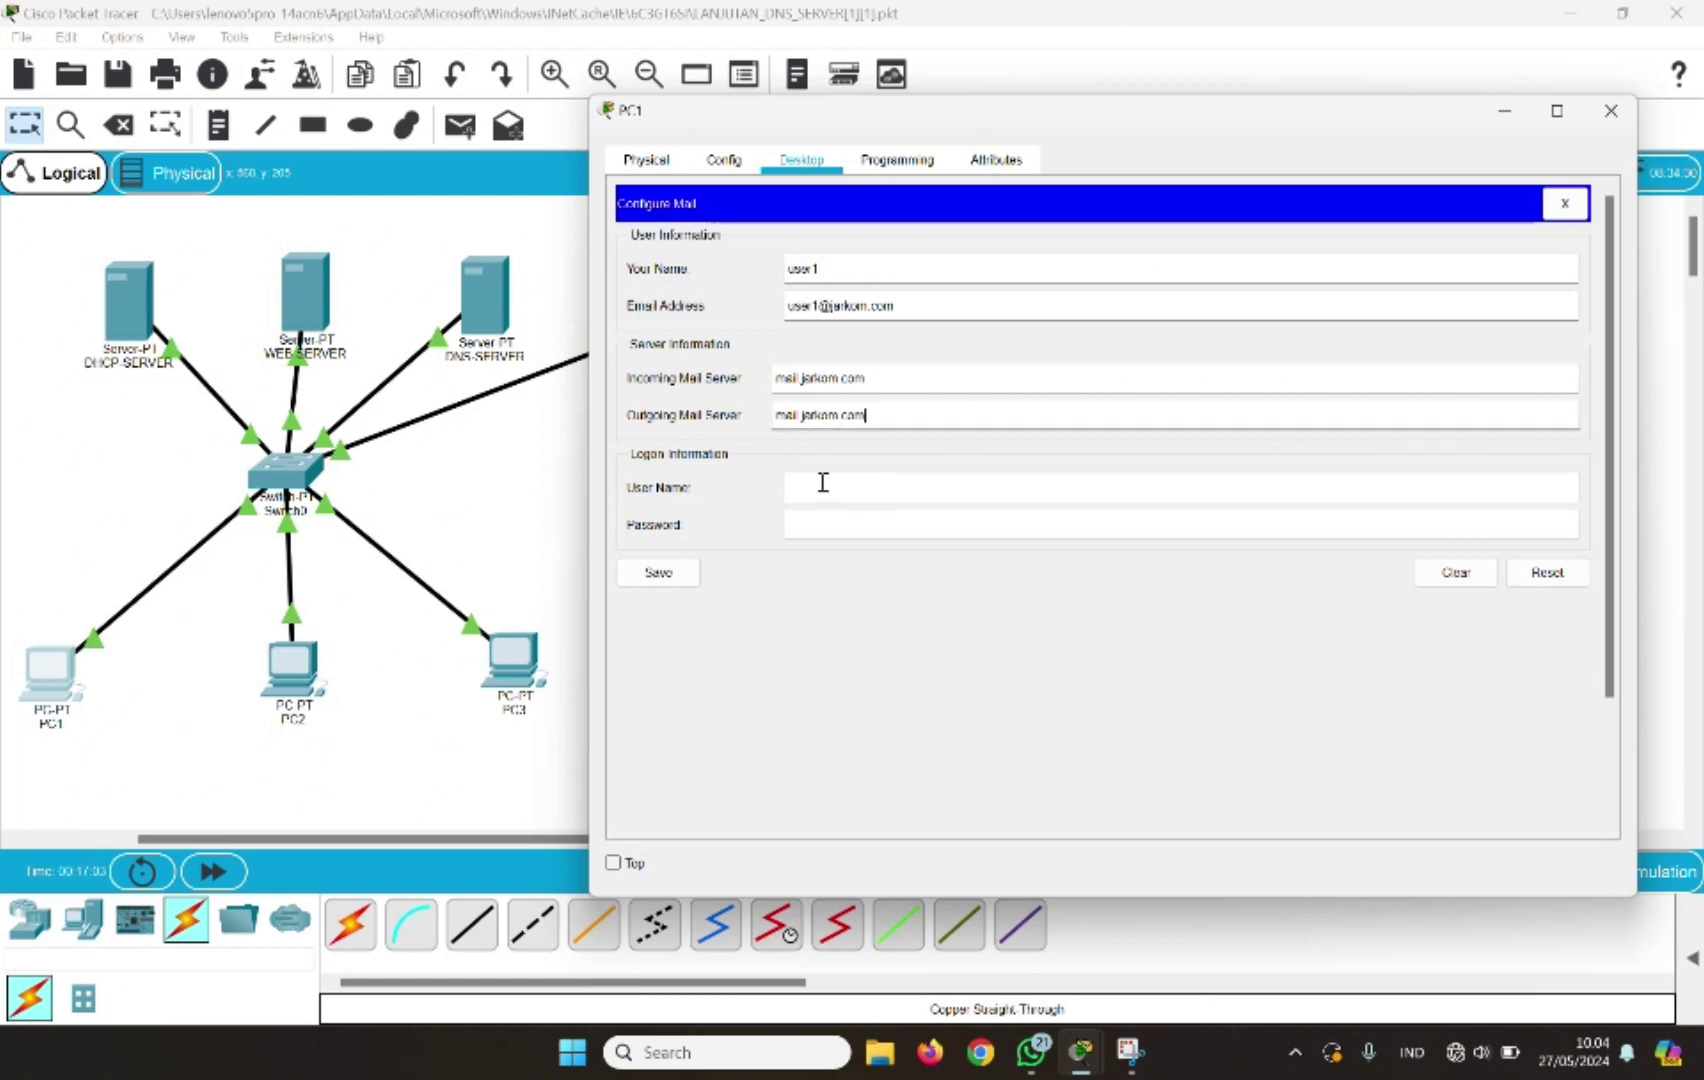
click(808, 494)
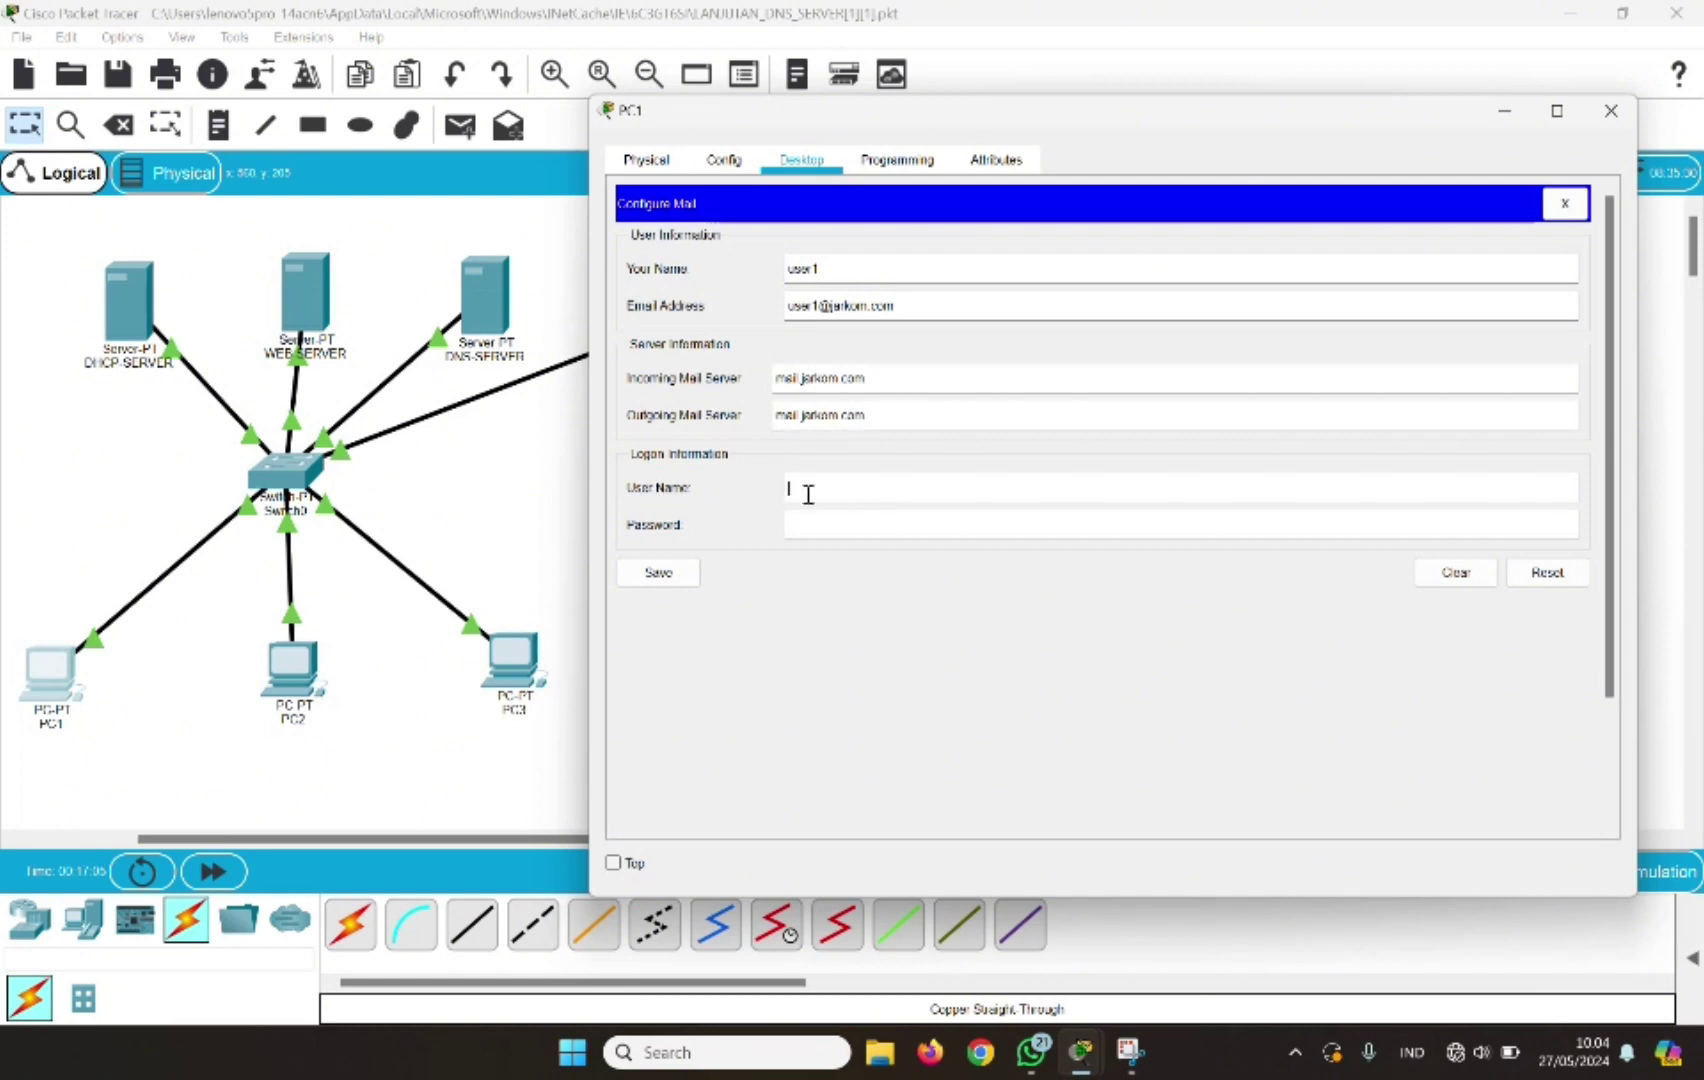
text(user1)
click(806, 518)
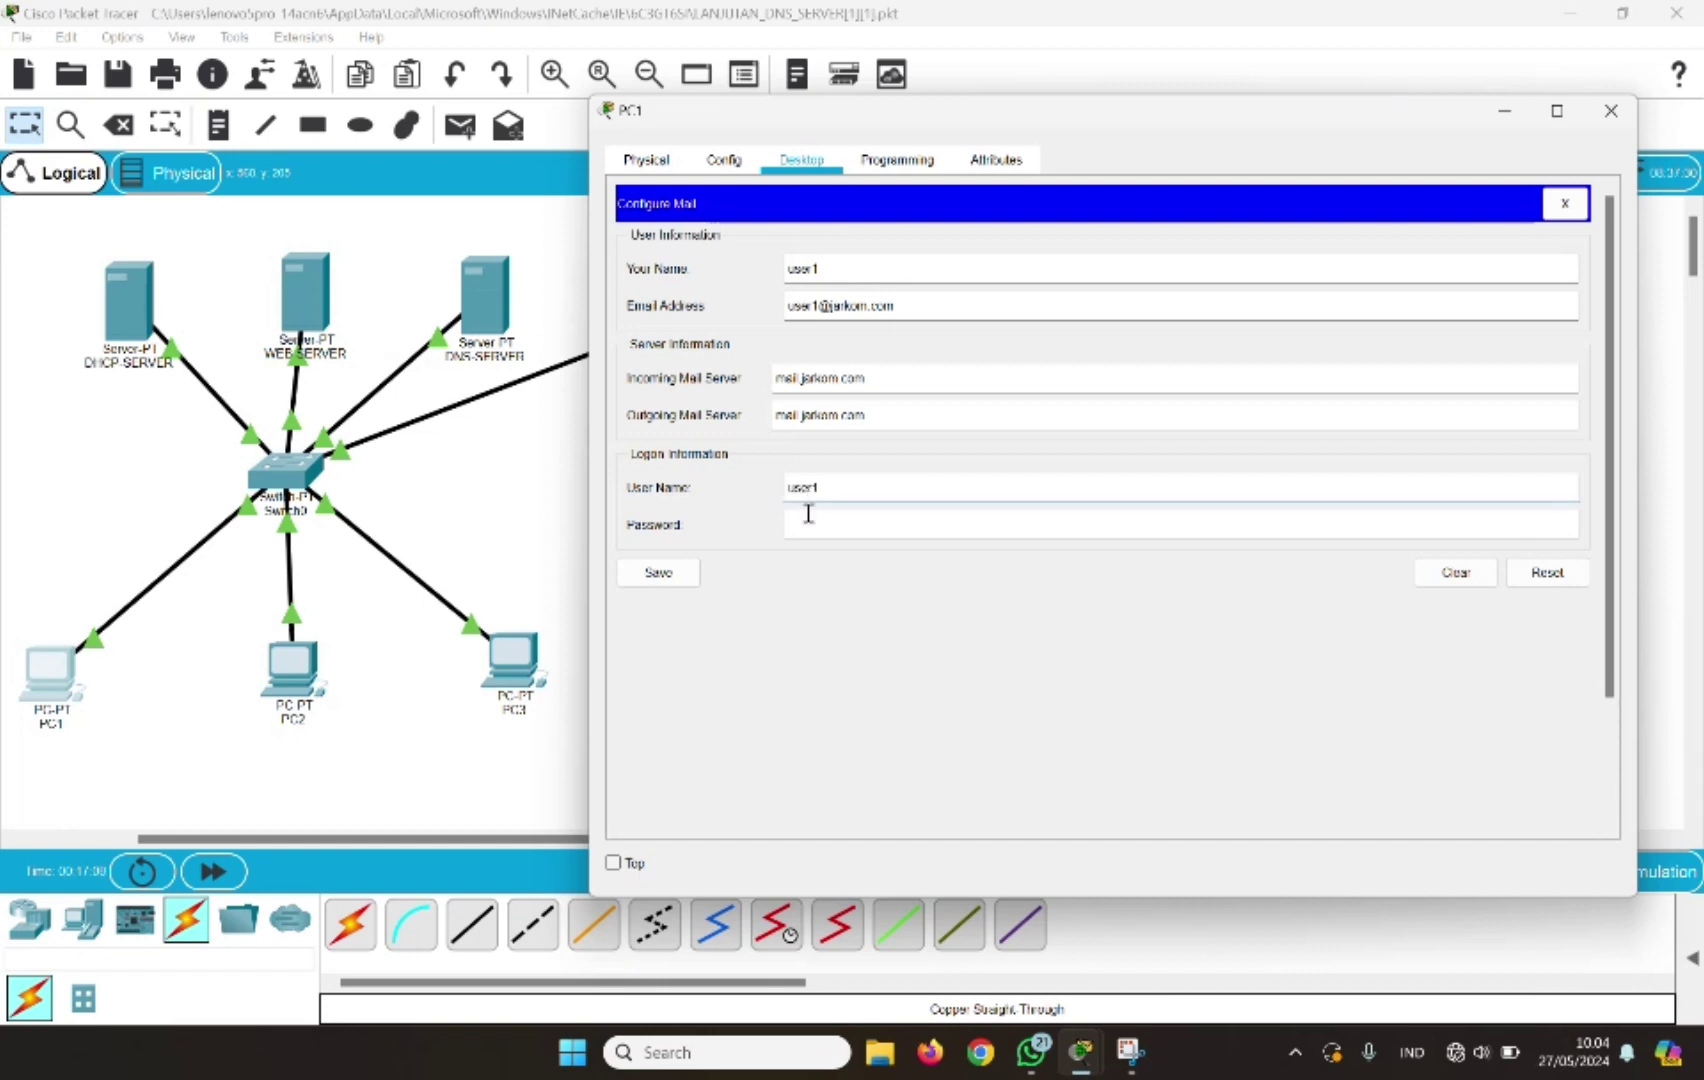
text(1234567890)
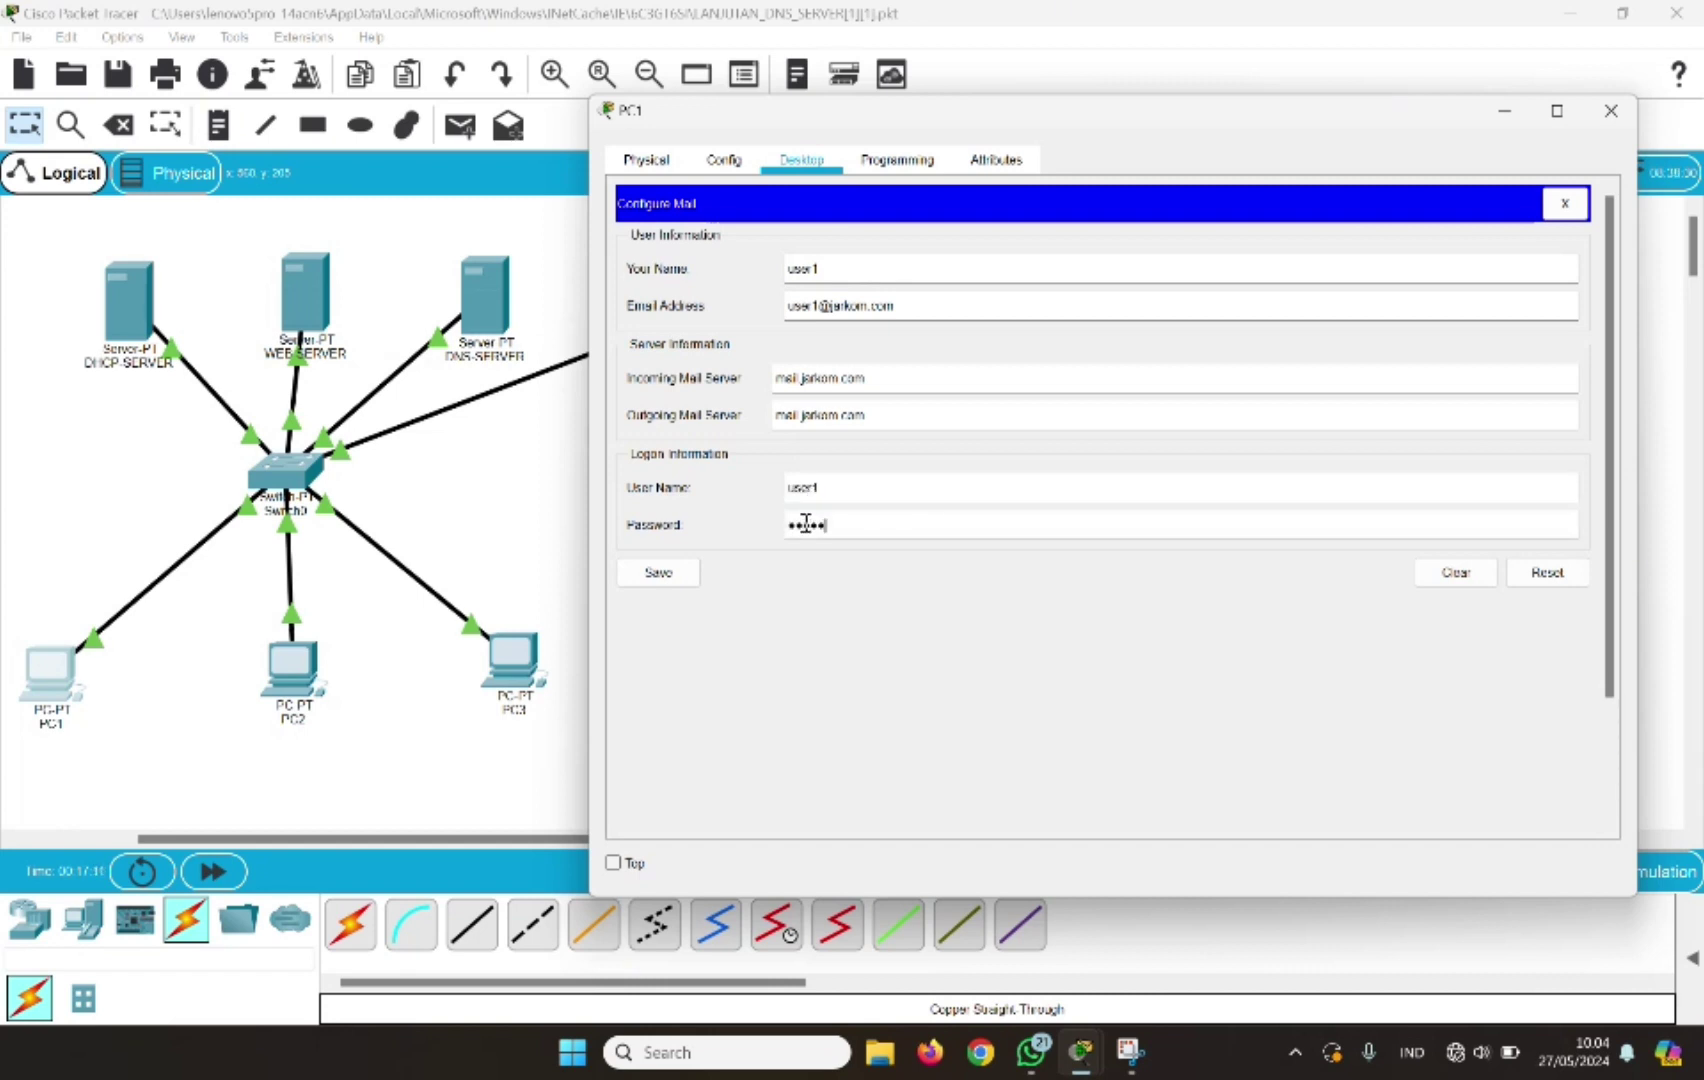
click(665, 577)
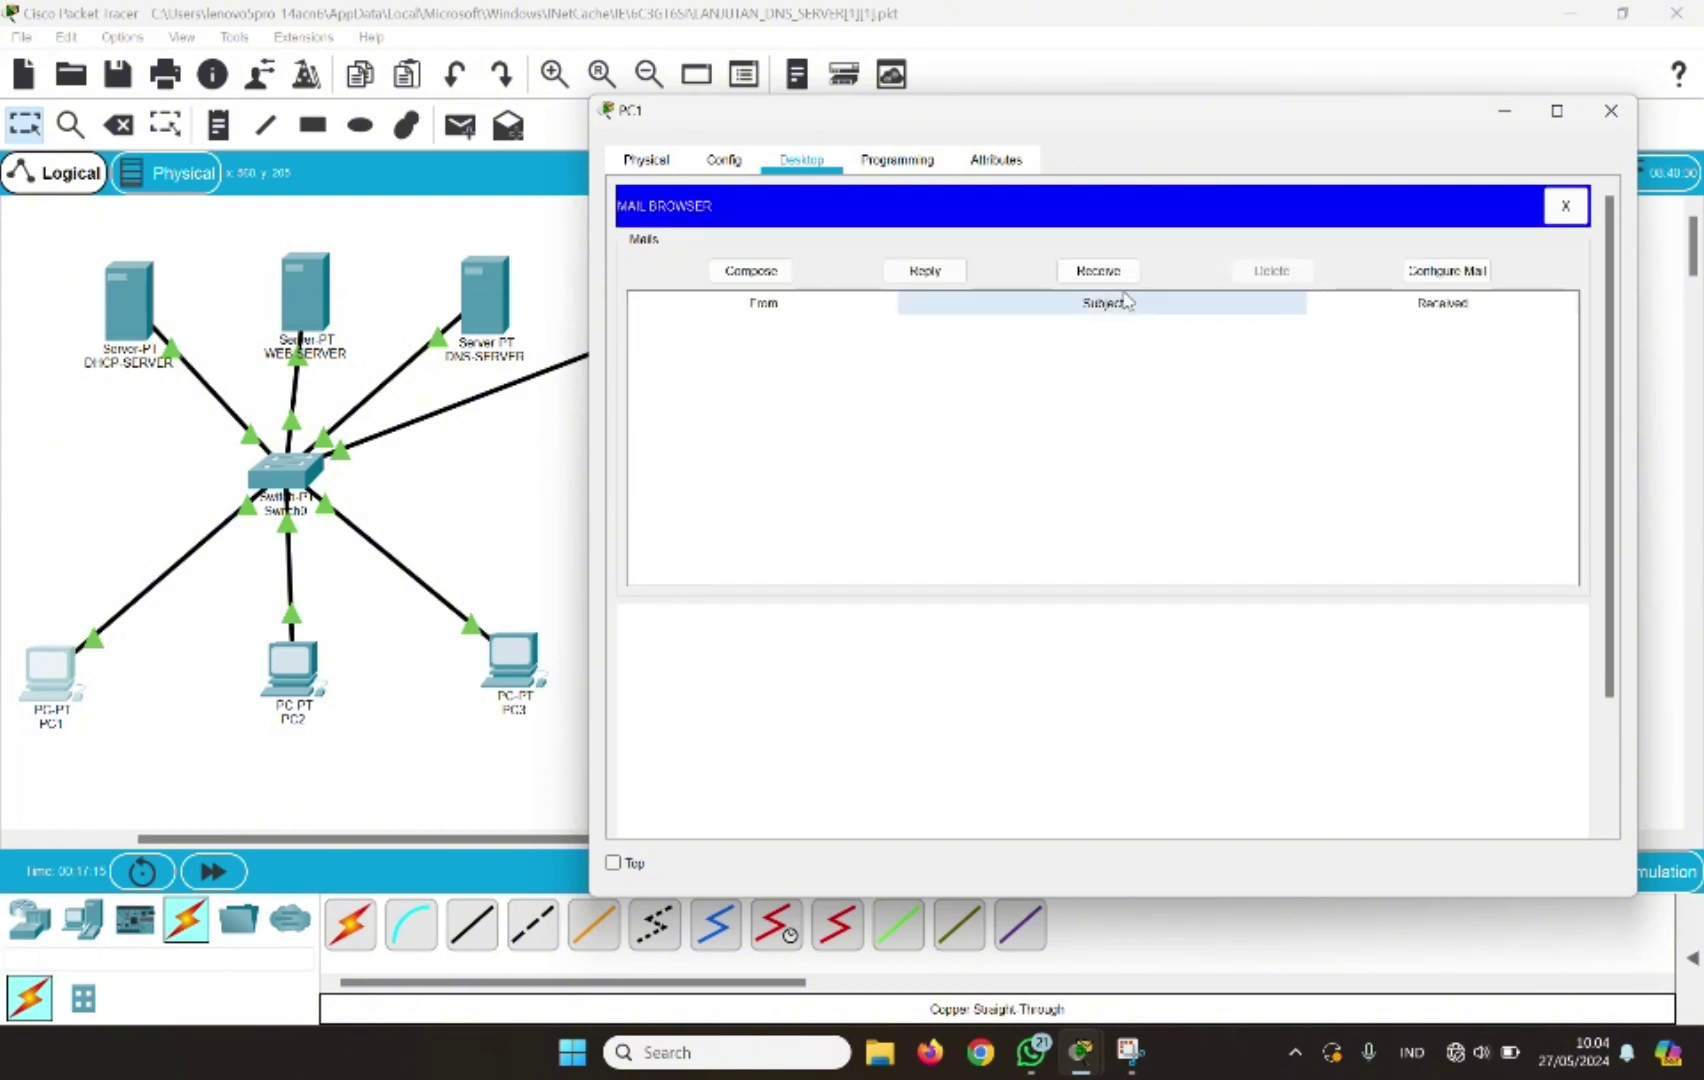
click(1611, 111)
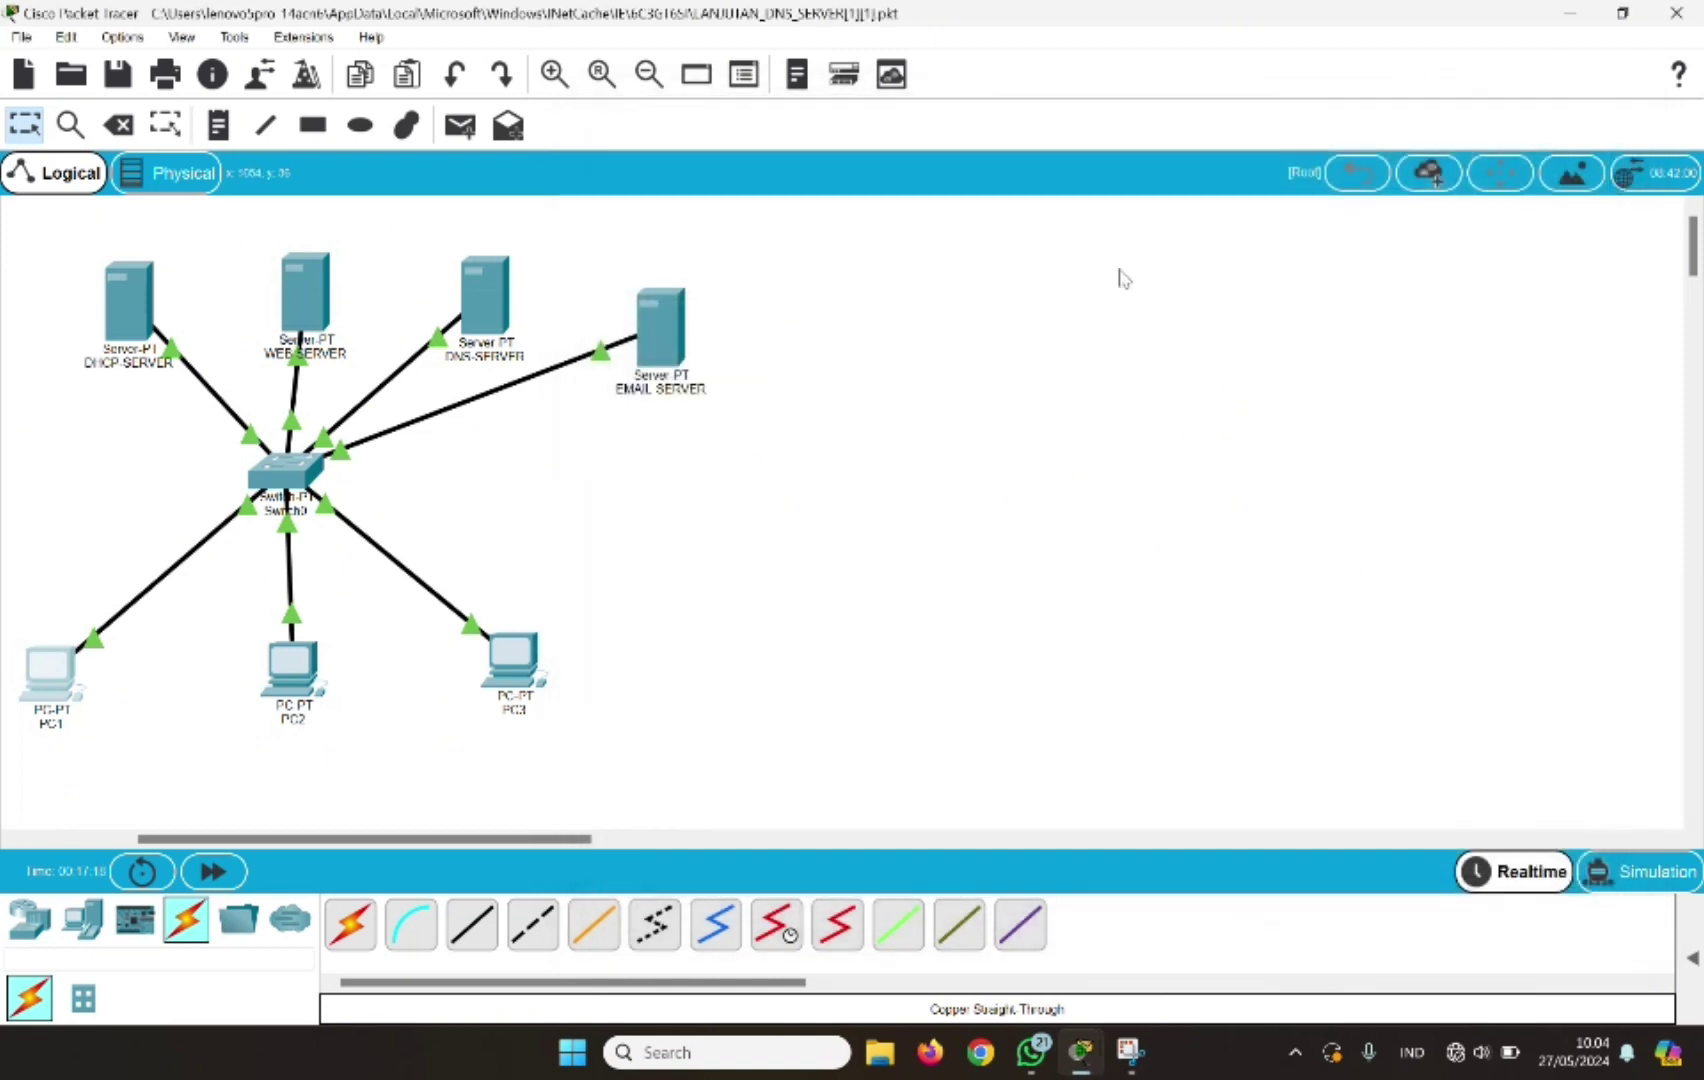
Open PC2's Email client and enter display name user2 and its jarkom.com e-mail address
click(289, 700)
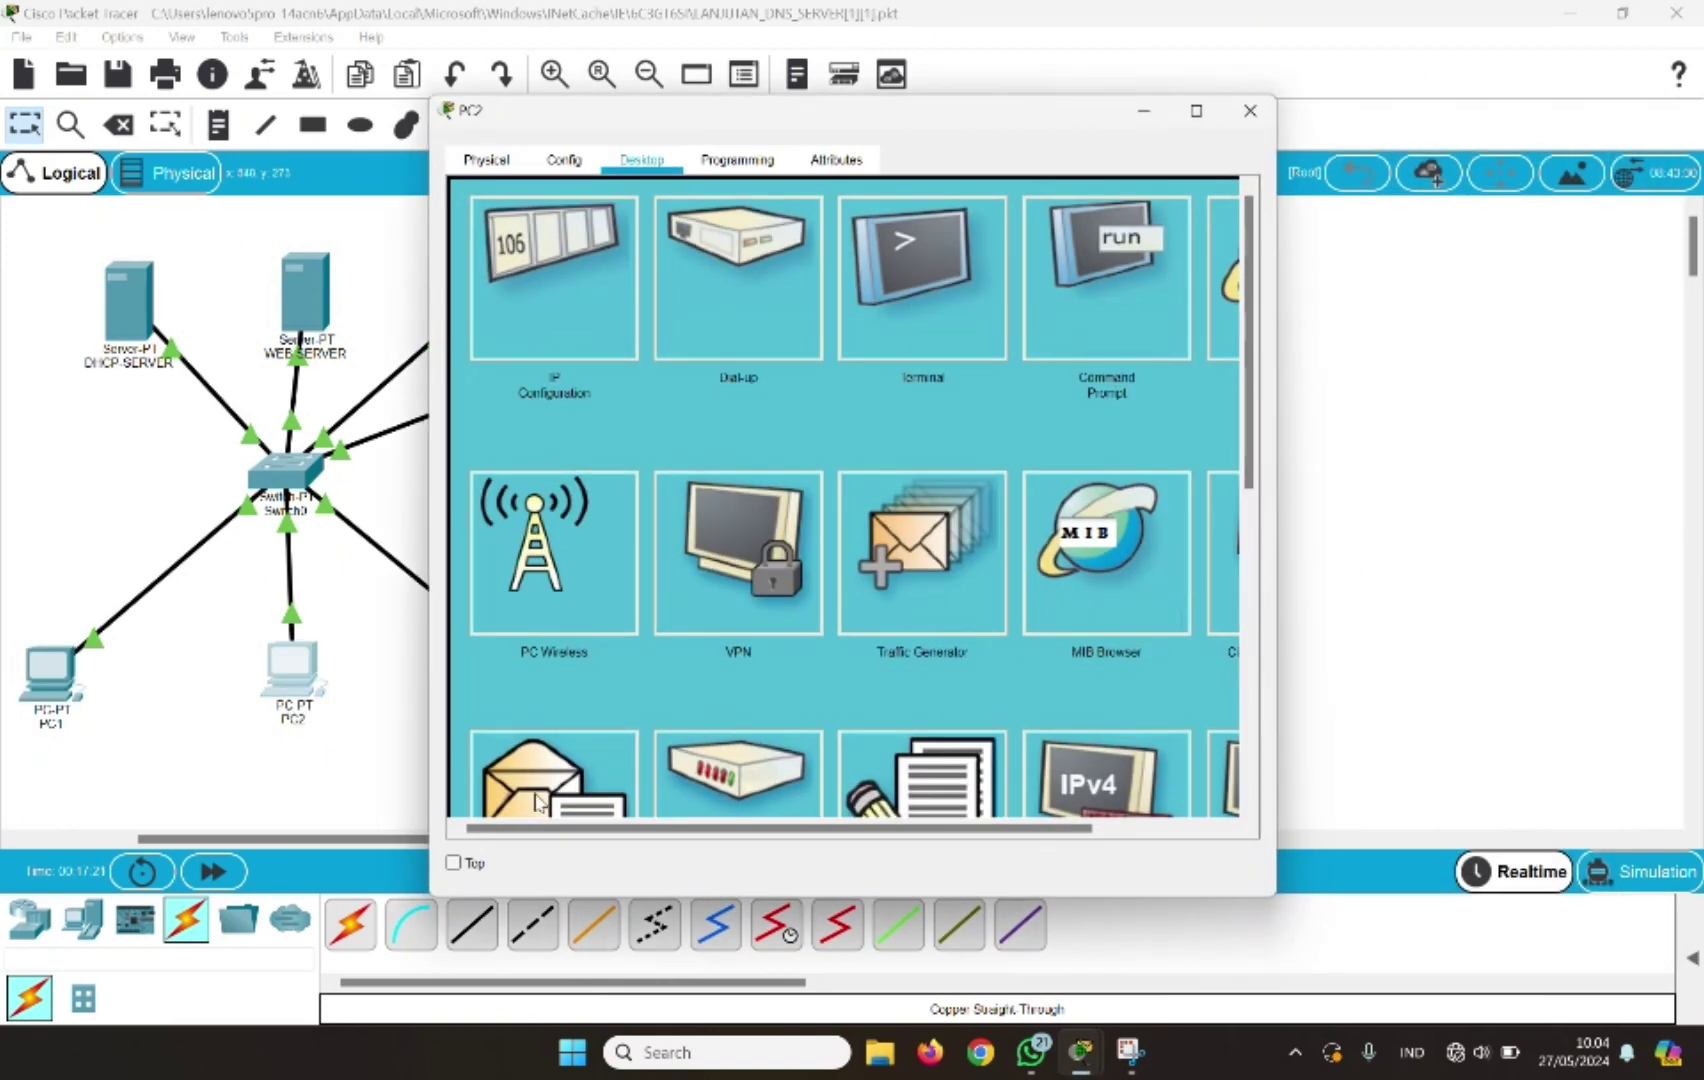
click(540, 800)
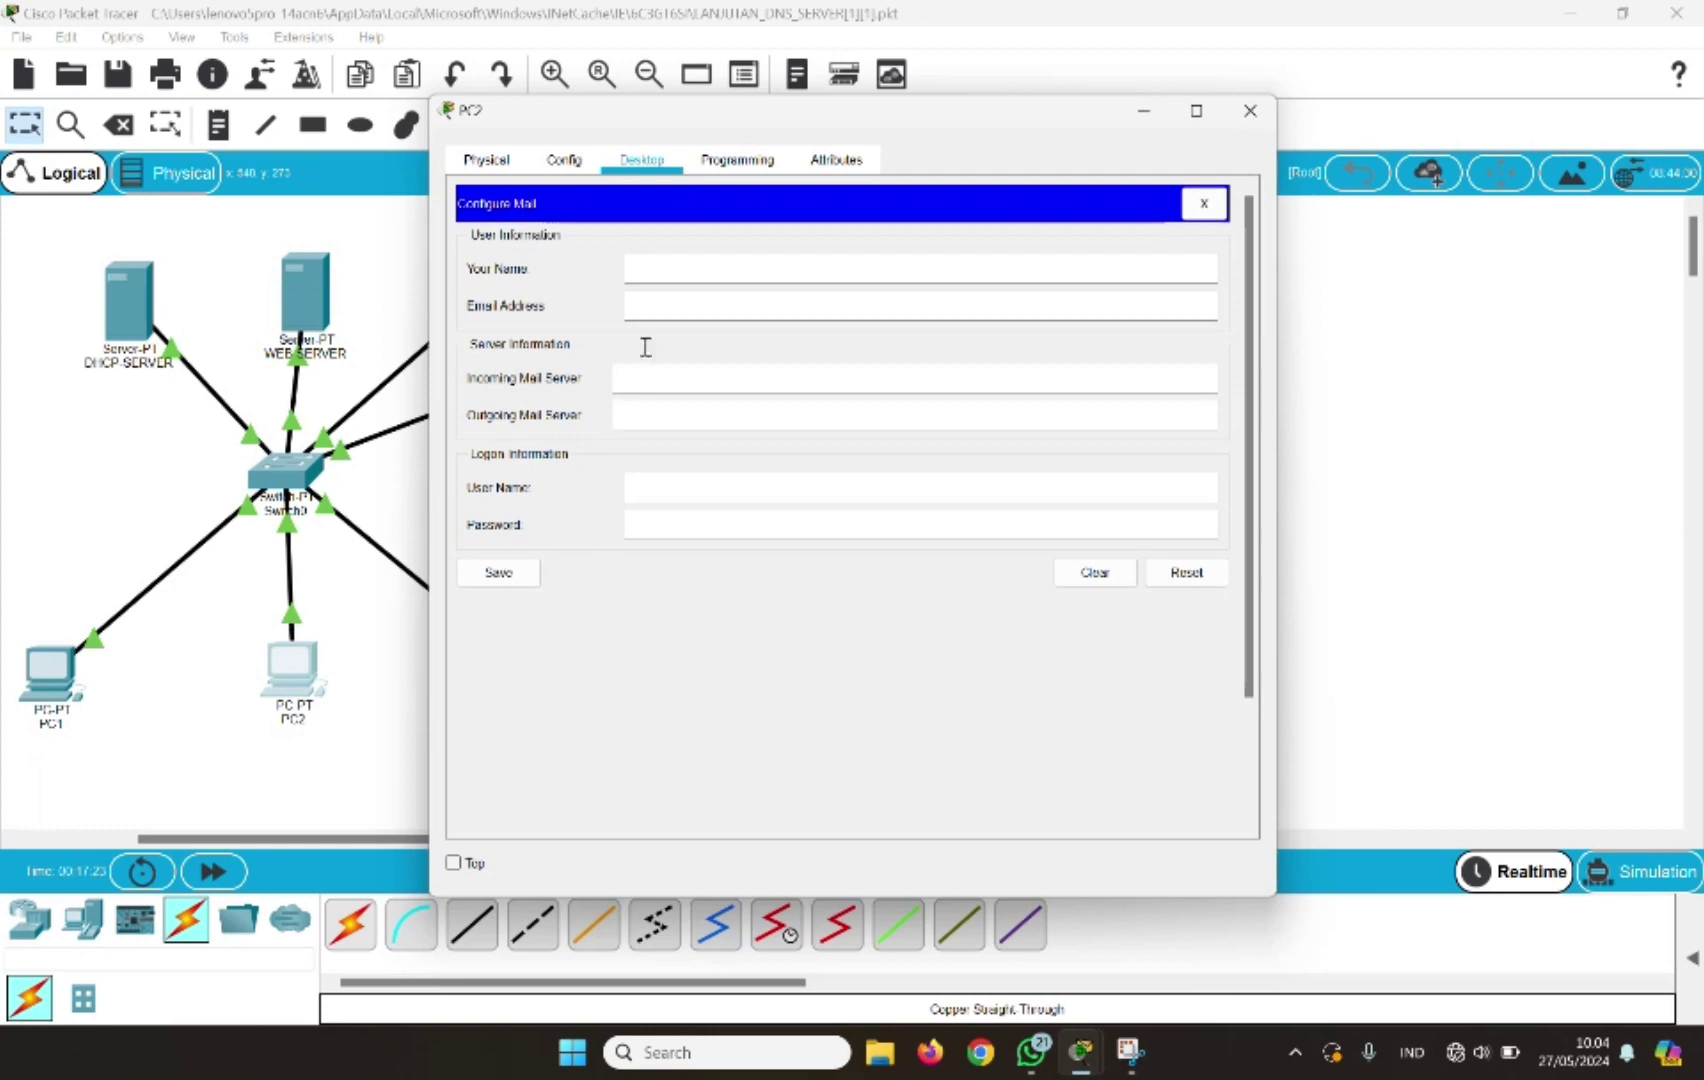
click(656, 270)
text(user2)
click(645, 310)
text(user2@)
text(jarkom.com)
Set mail.jarkom.com for incoming and outgoing mail, logon user2 with password, then save and close
click(645, 383)
text(mail.jarkom.com)
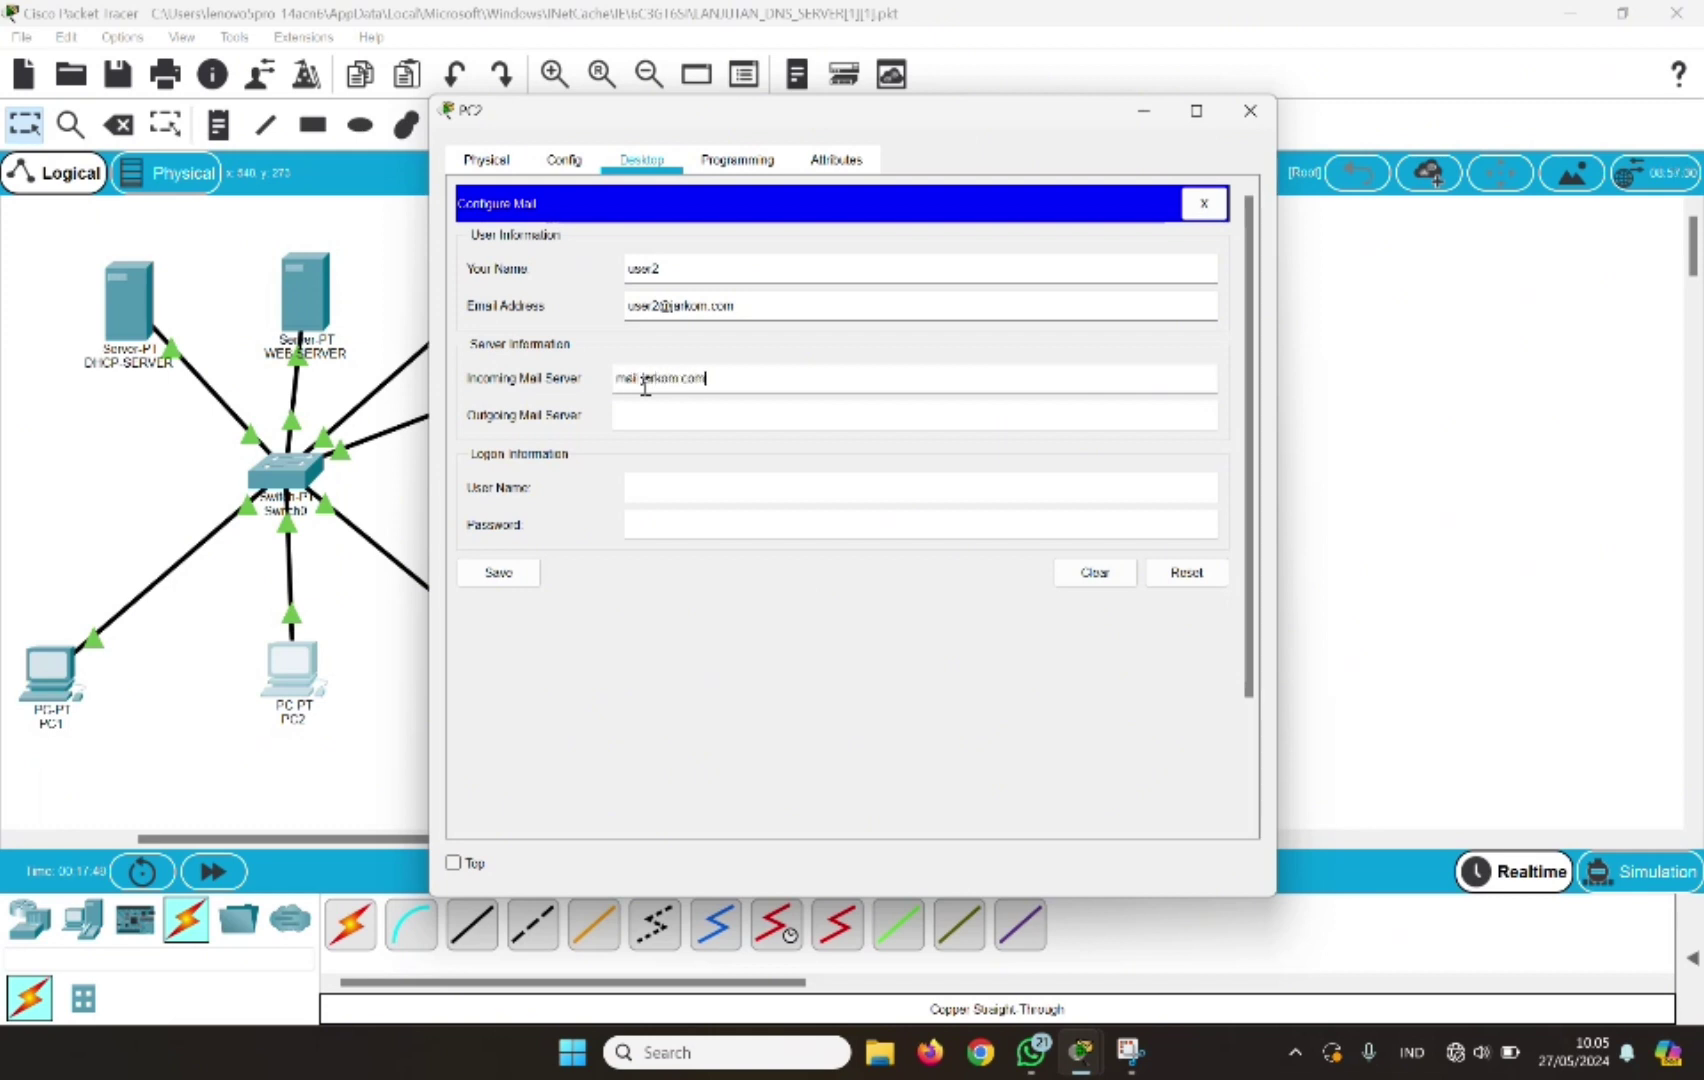
click(635, 415)
text(mail)
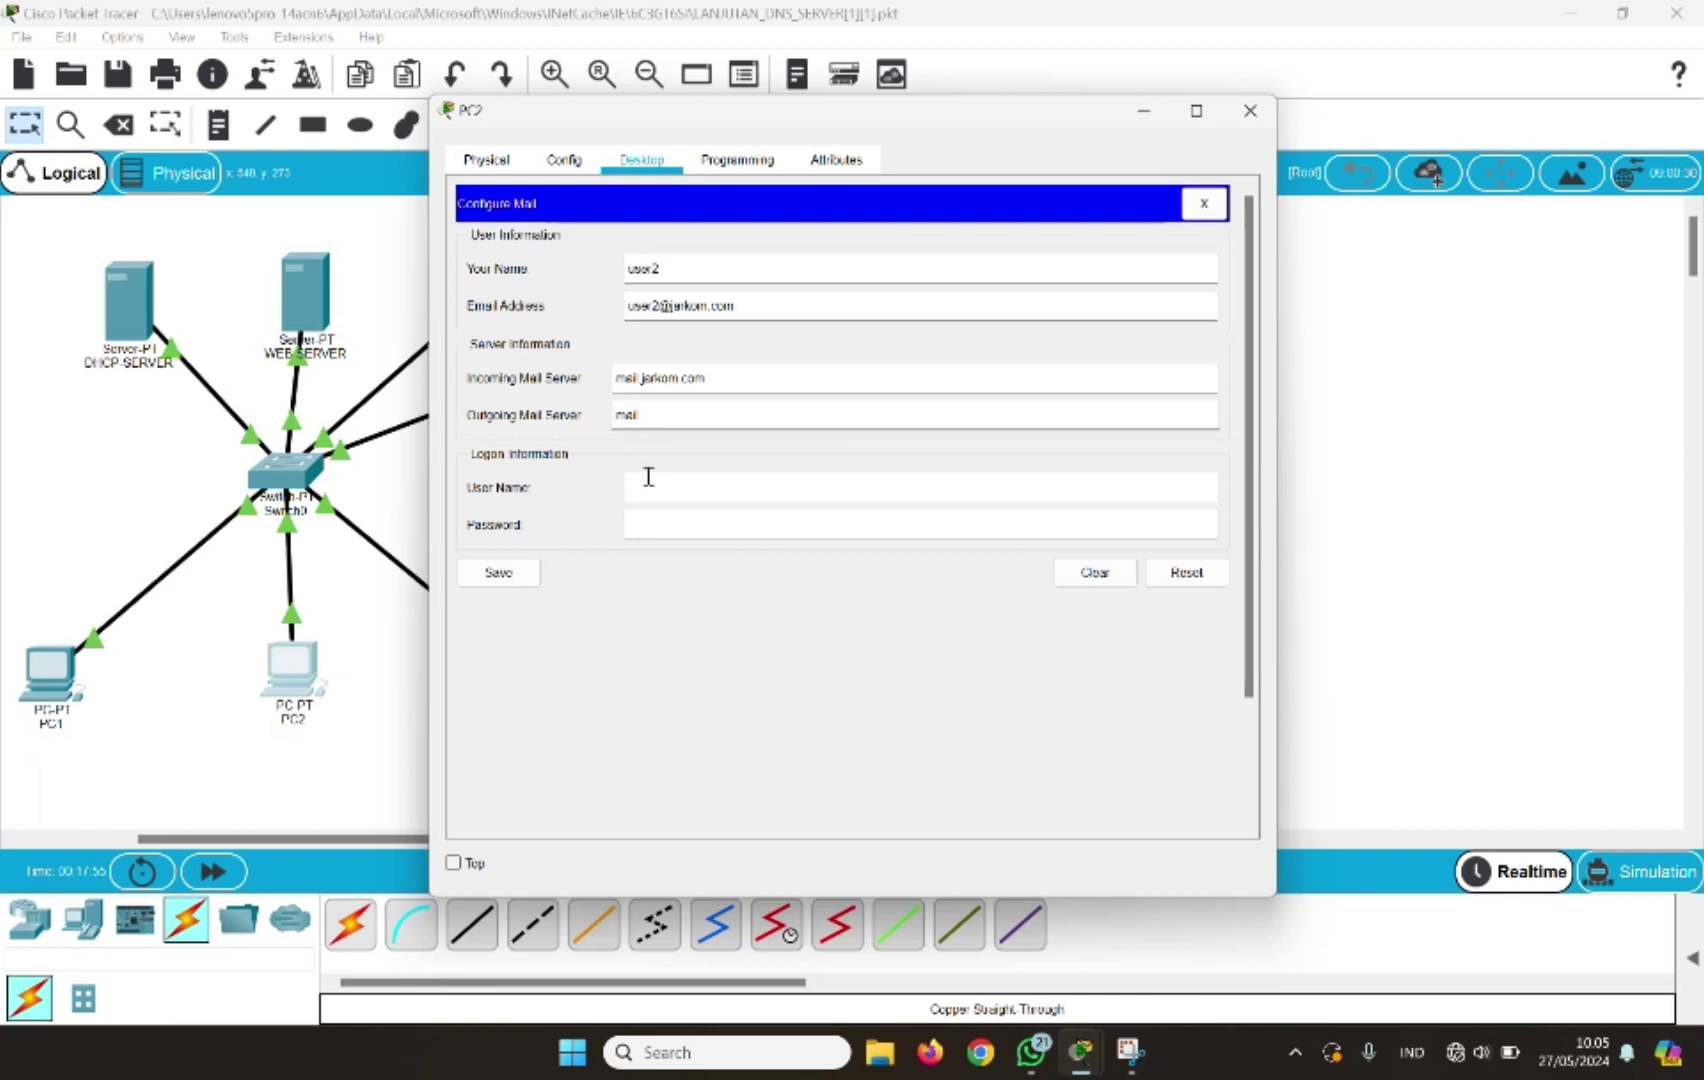
text(.jarkom.com)
click(648, 500)
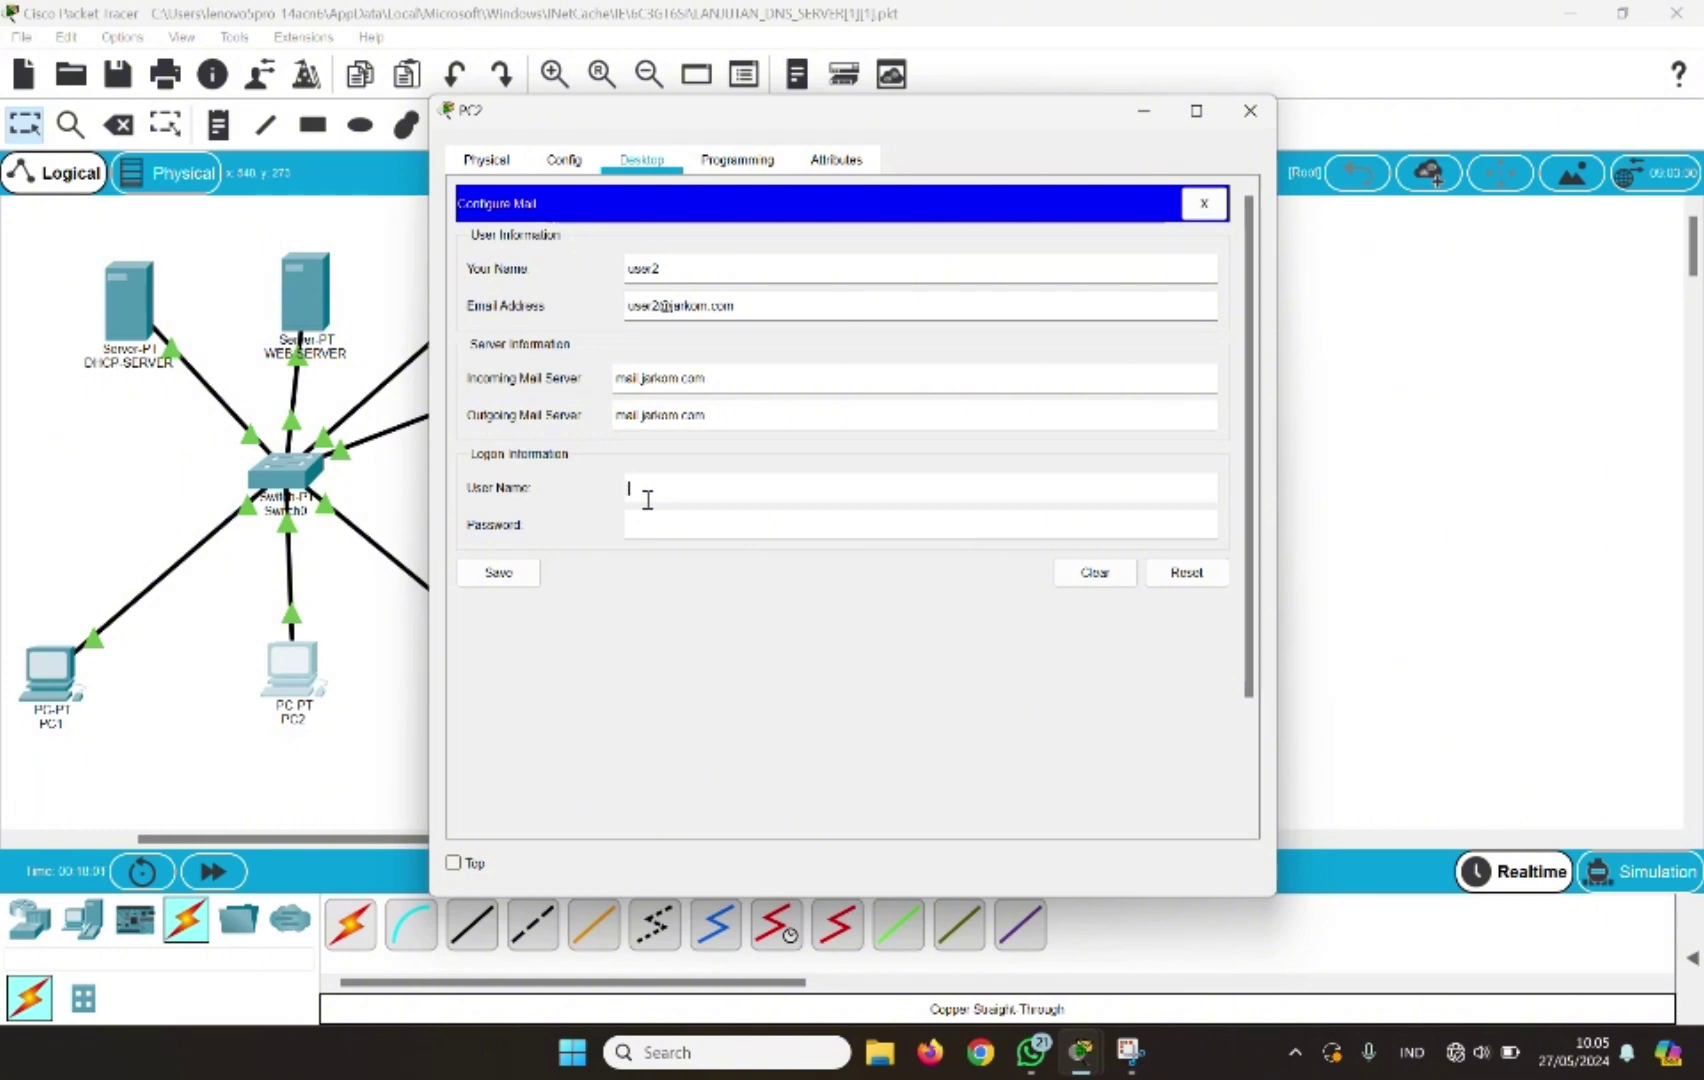
text(user2)
click(648, 522)
text(123456789)
click(498, 572)
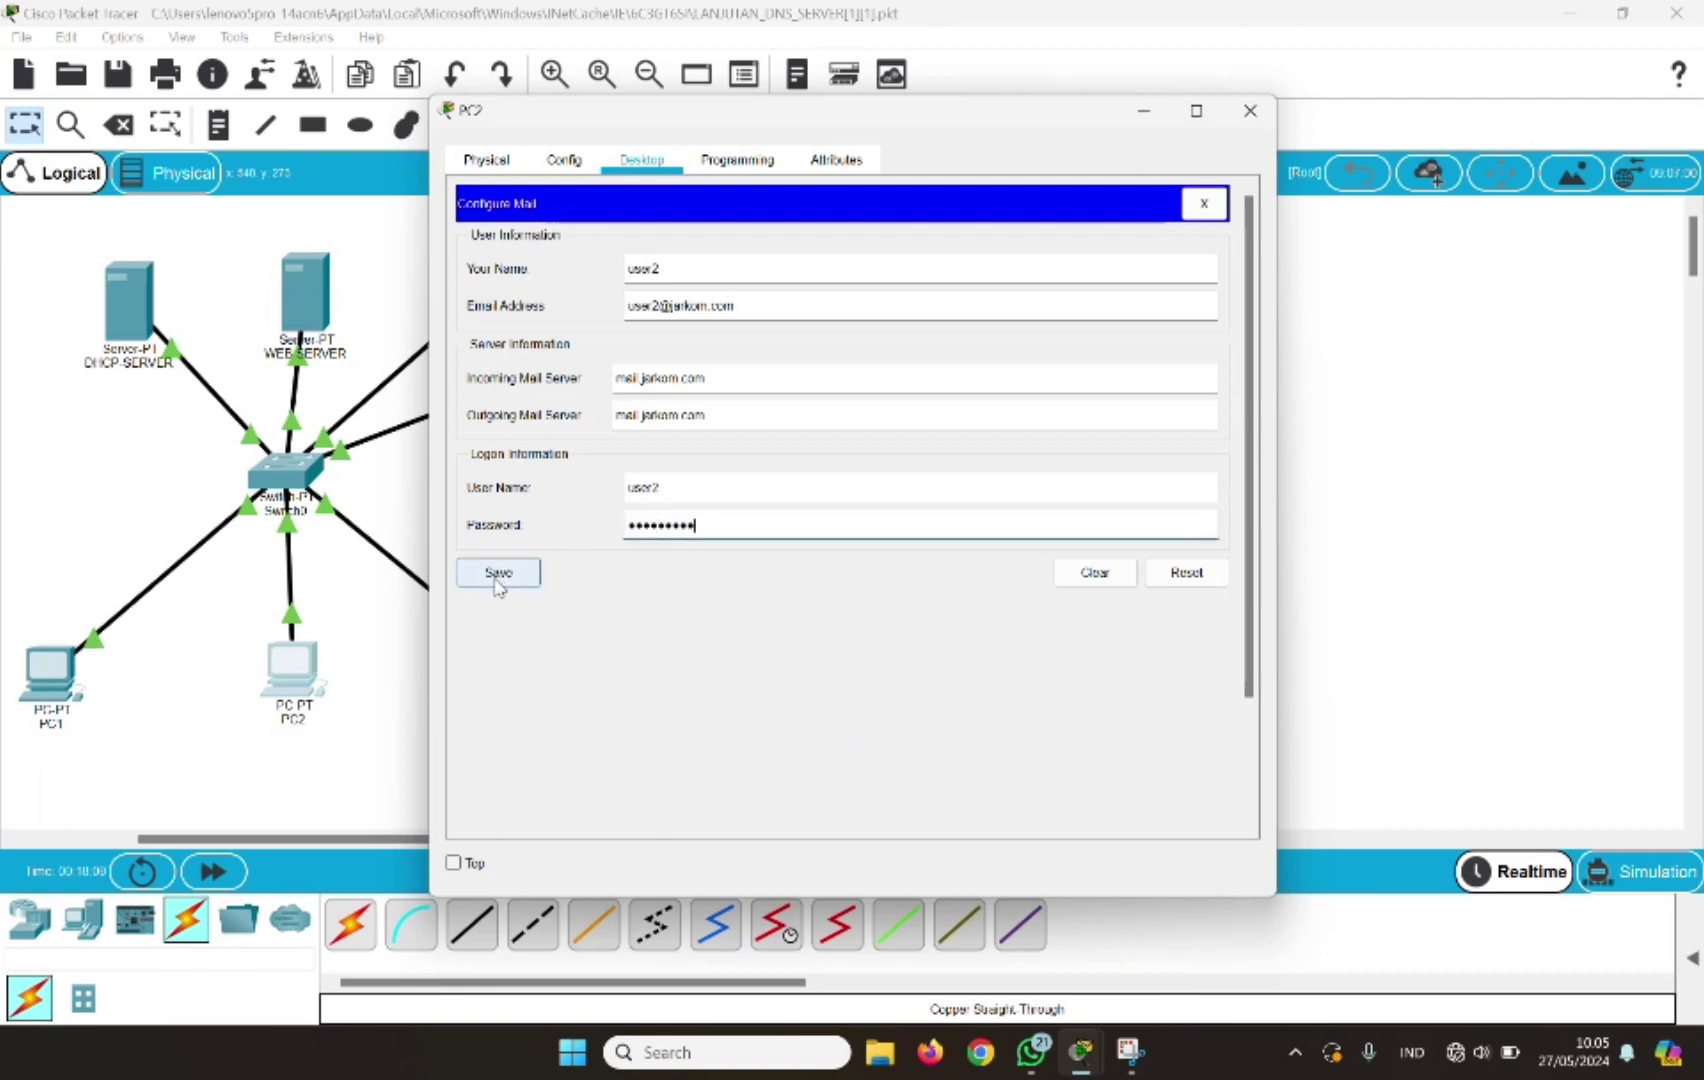
click(1250, 110)
Open PC3's Email client and enter display name user3 and the user's e-mail address
click(536, 692)
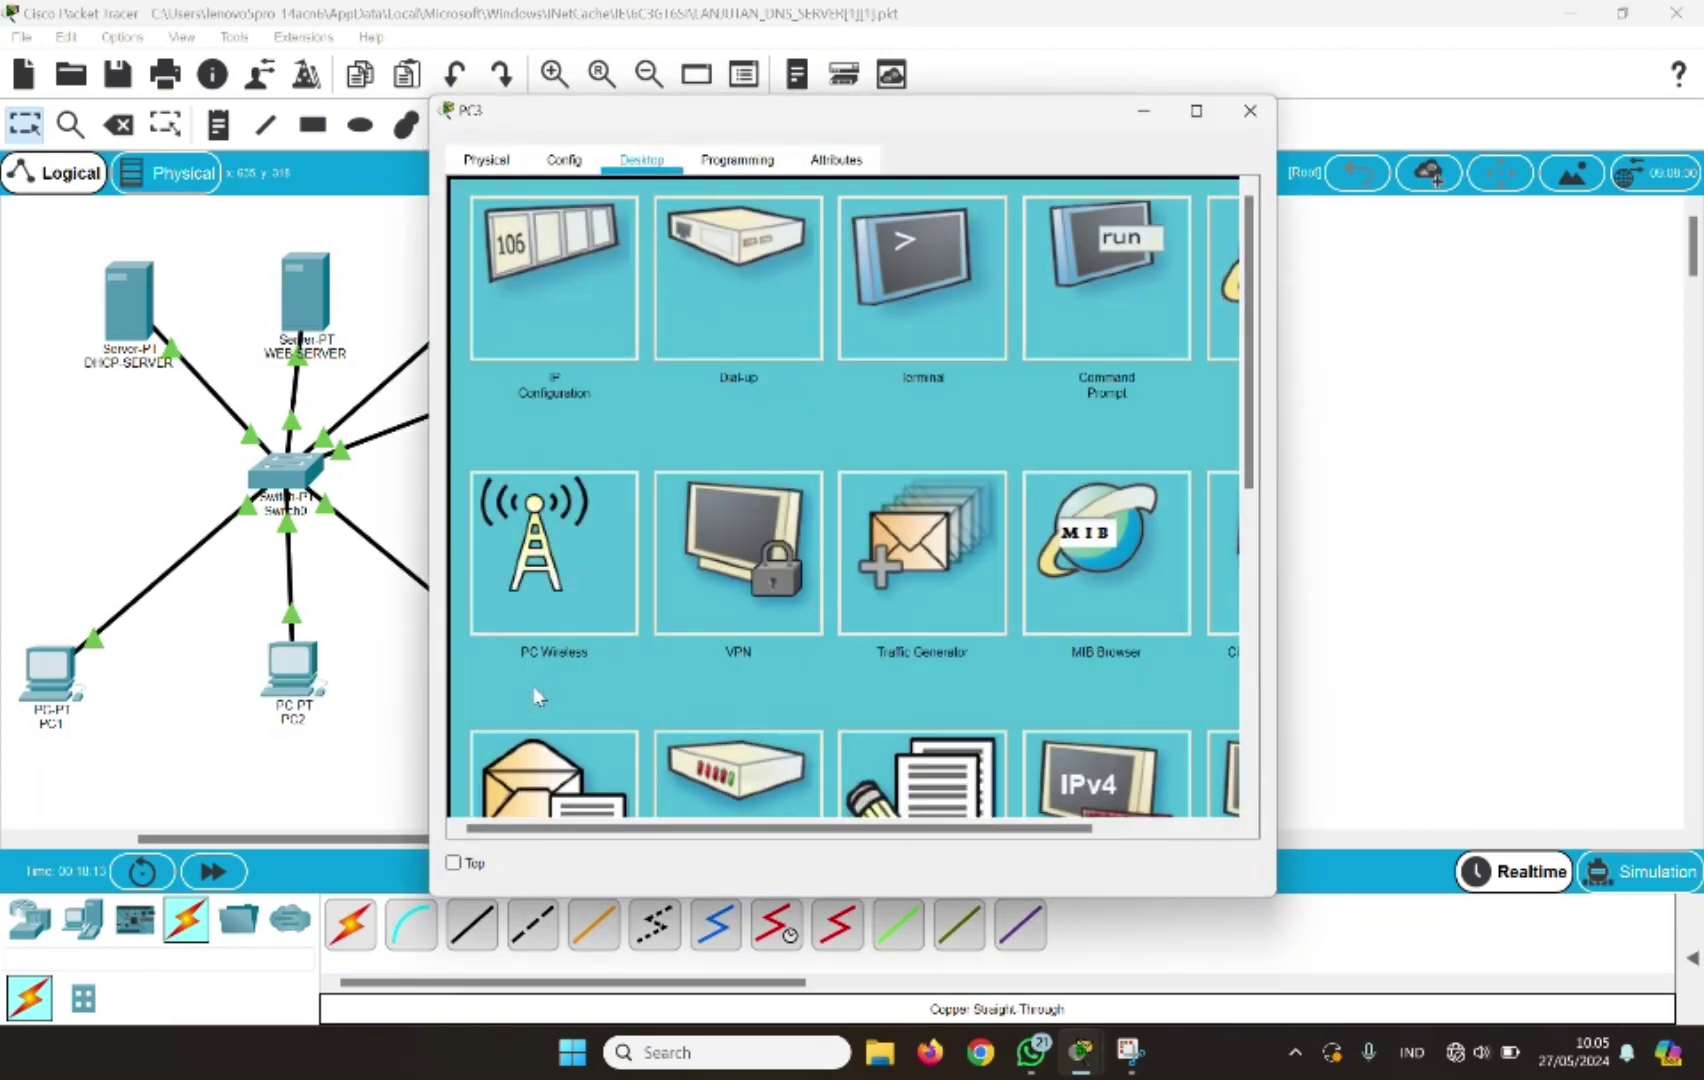
click(553, 775)
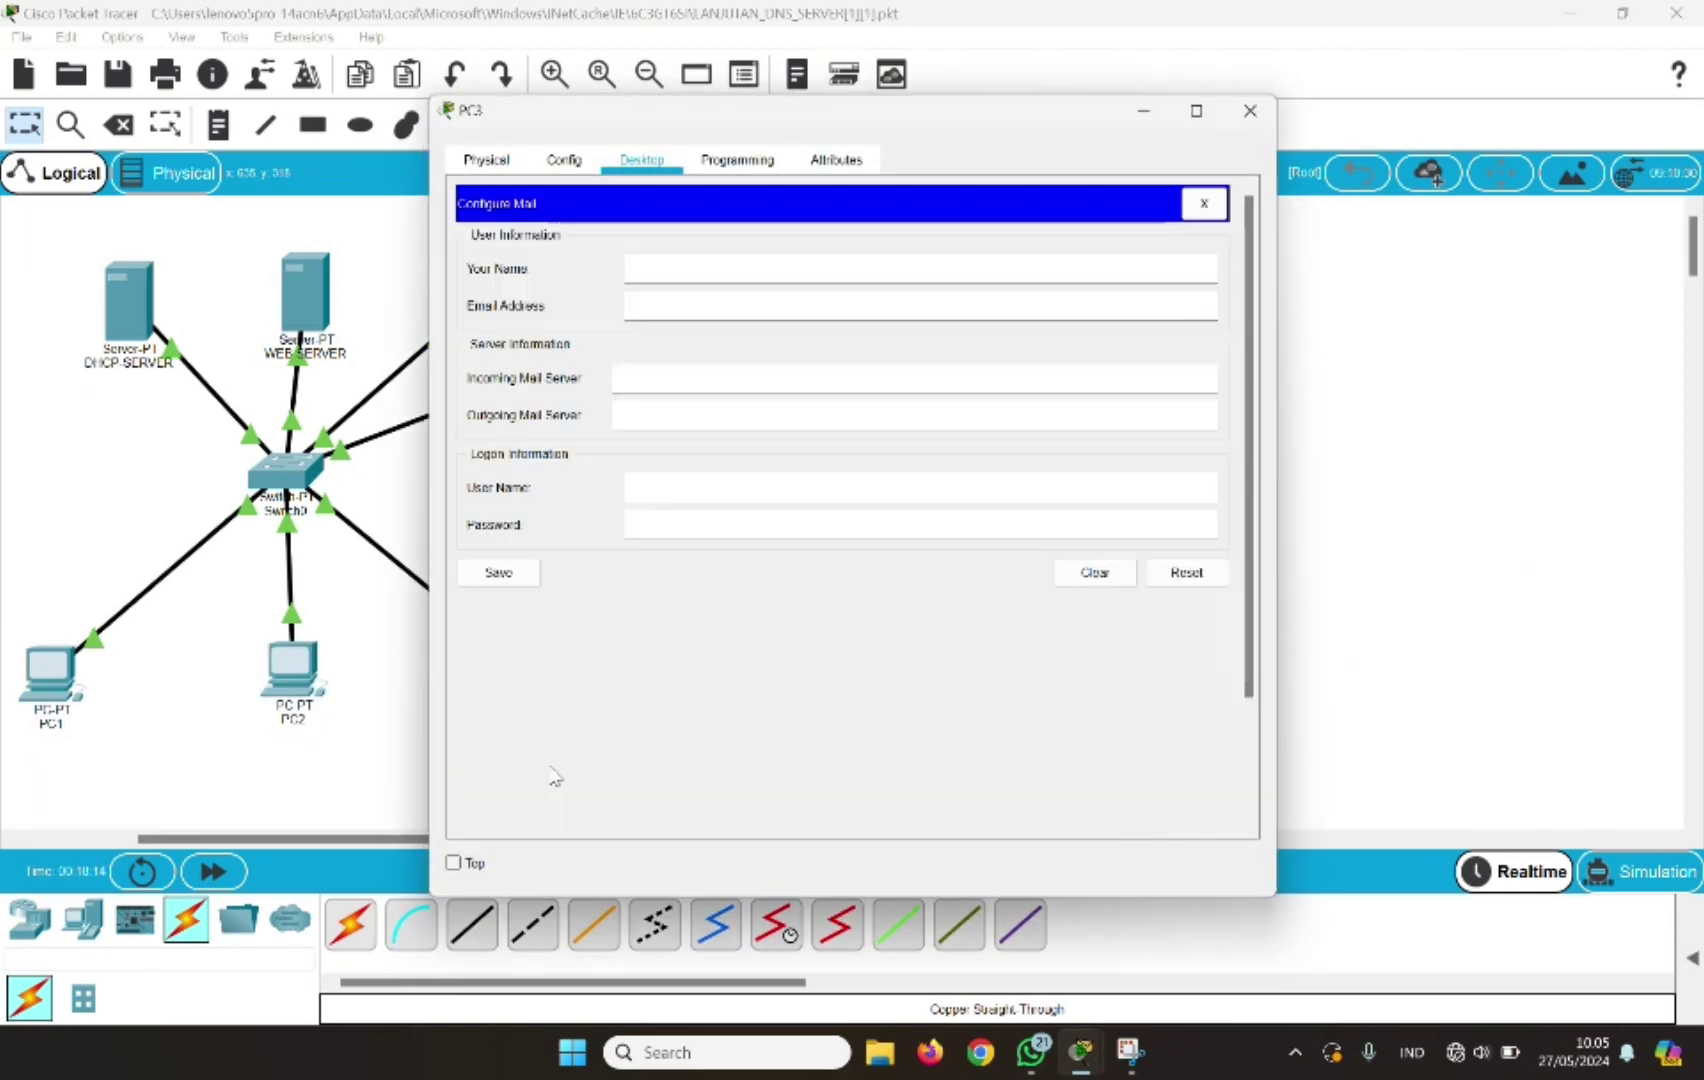
click(648, 271)
text(user3)
click(648, 303)
text(user3@jarkom.d)
text(om)
Set mail.jarkom.com for incoming and outgoing mail, logon user3 with password, then save and close
click(634, 379)
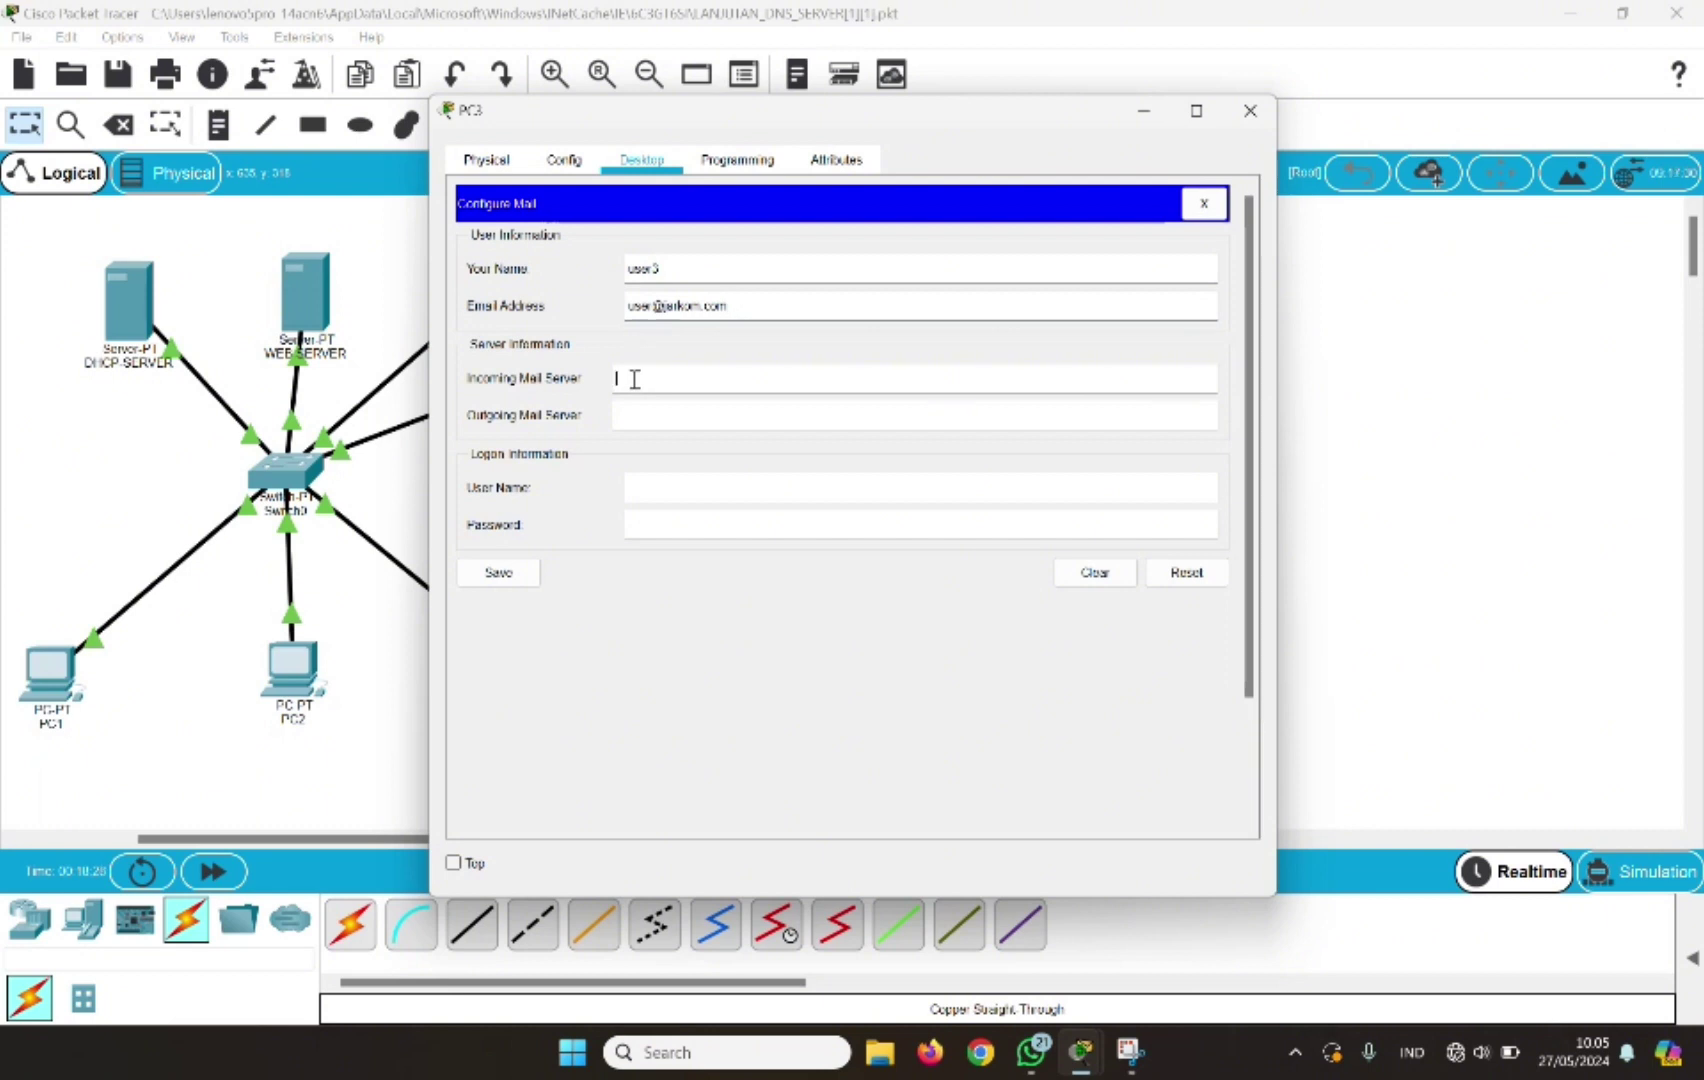
text(mail.jarkom.com)
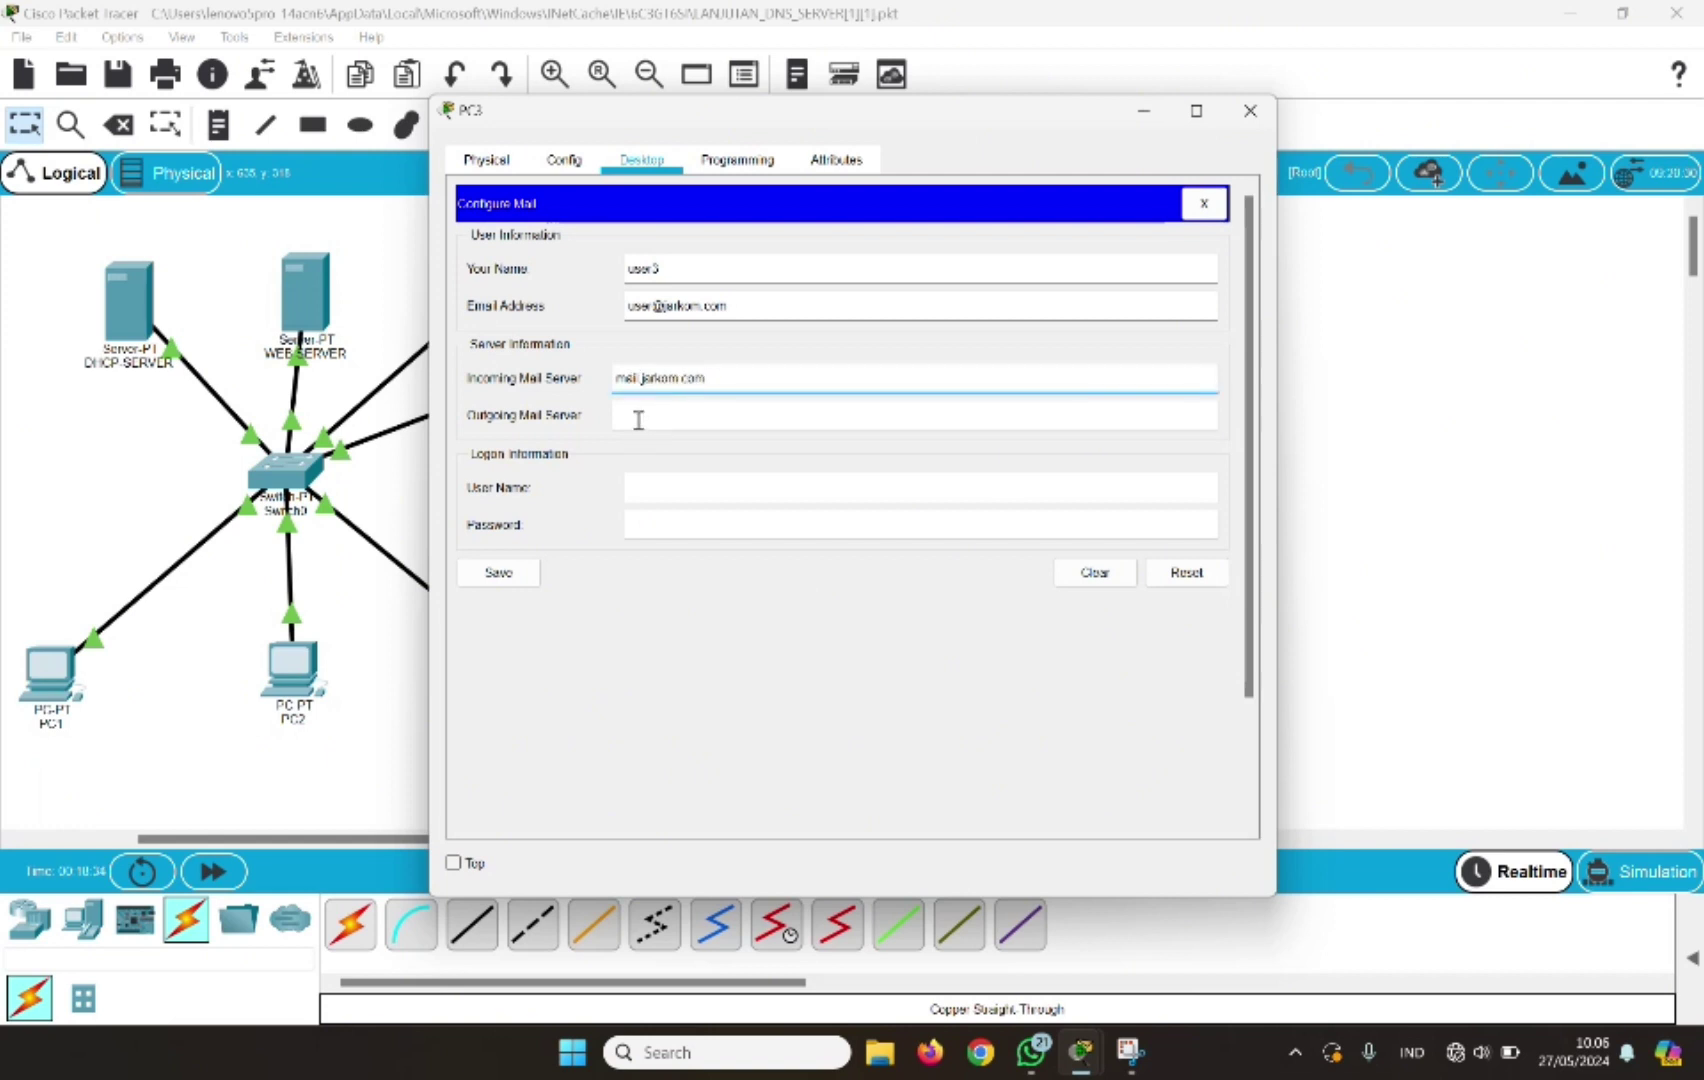
click(638, 420)
text(mail)
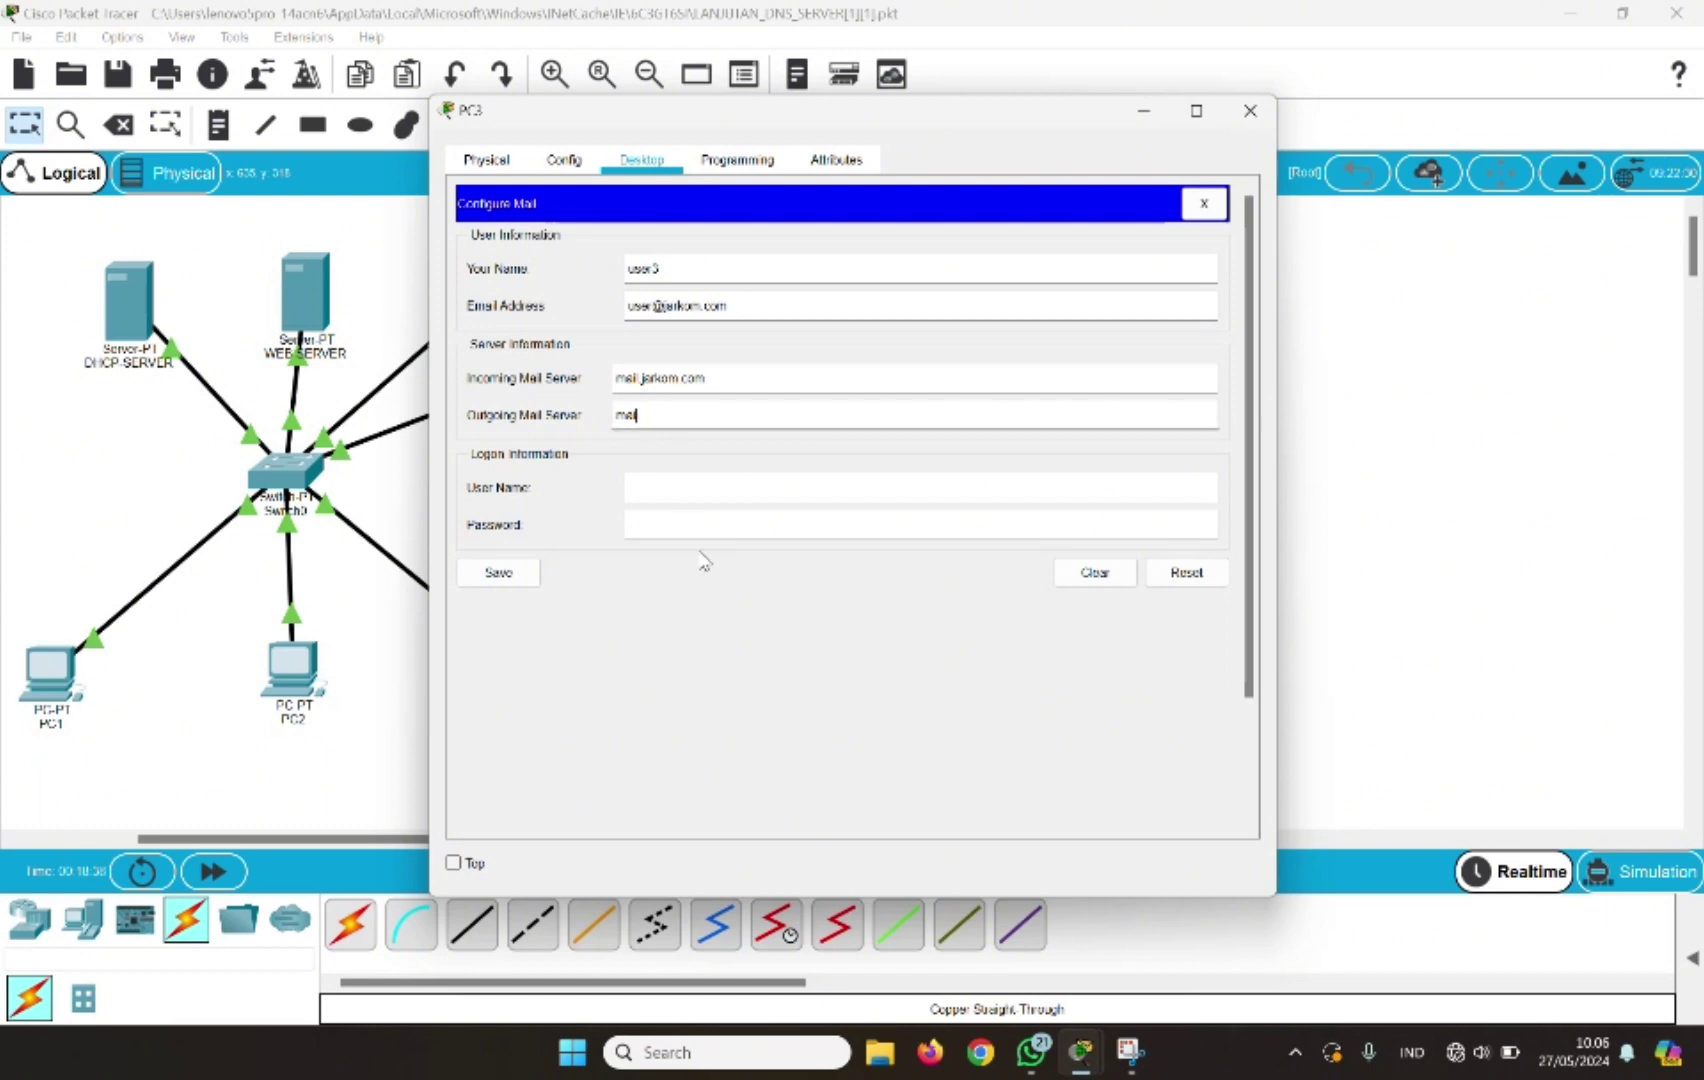
text(.jarkom.com)
click(652, 492)
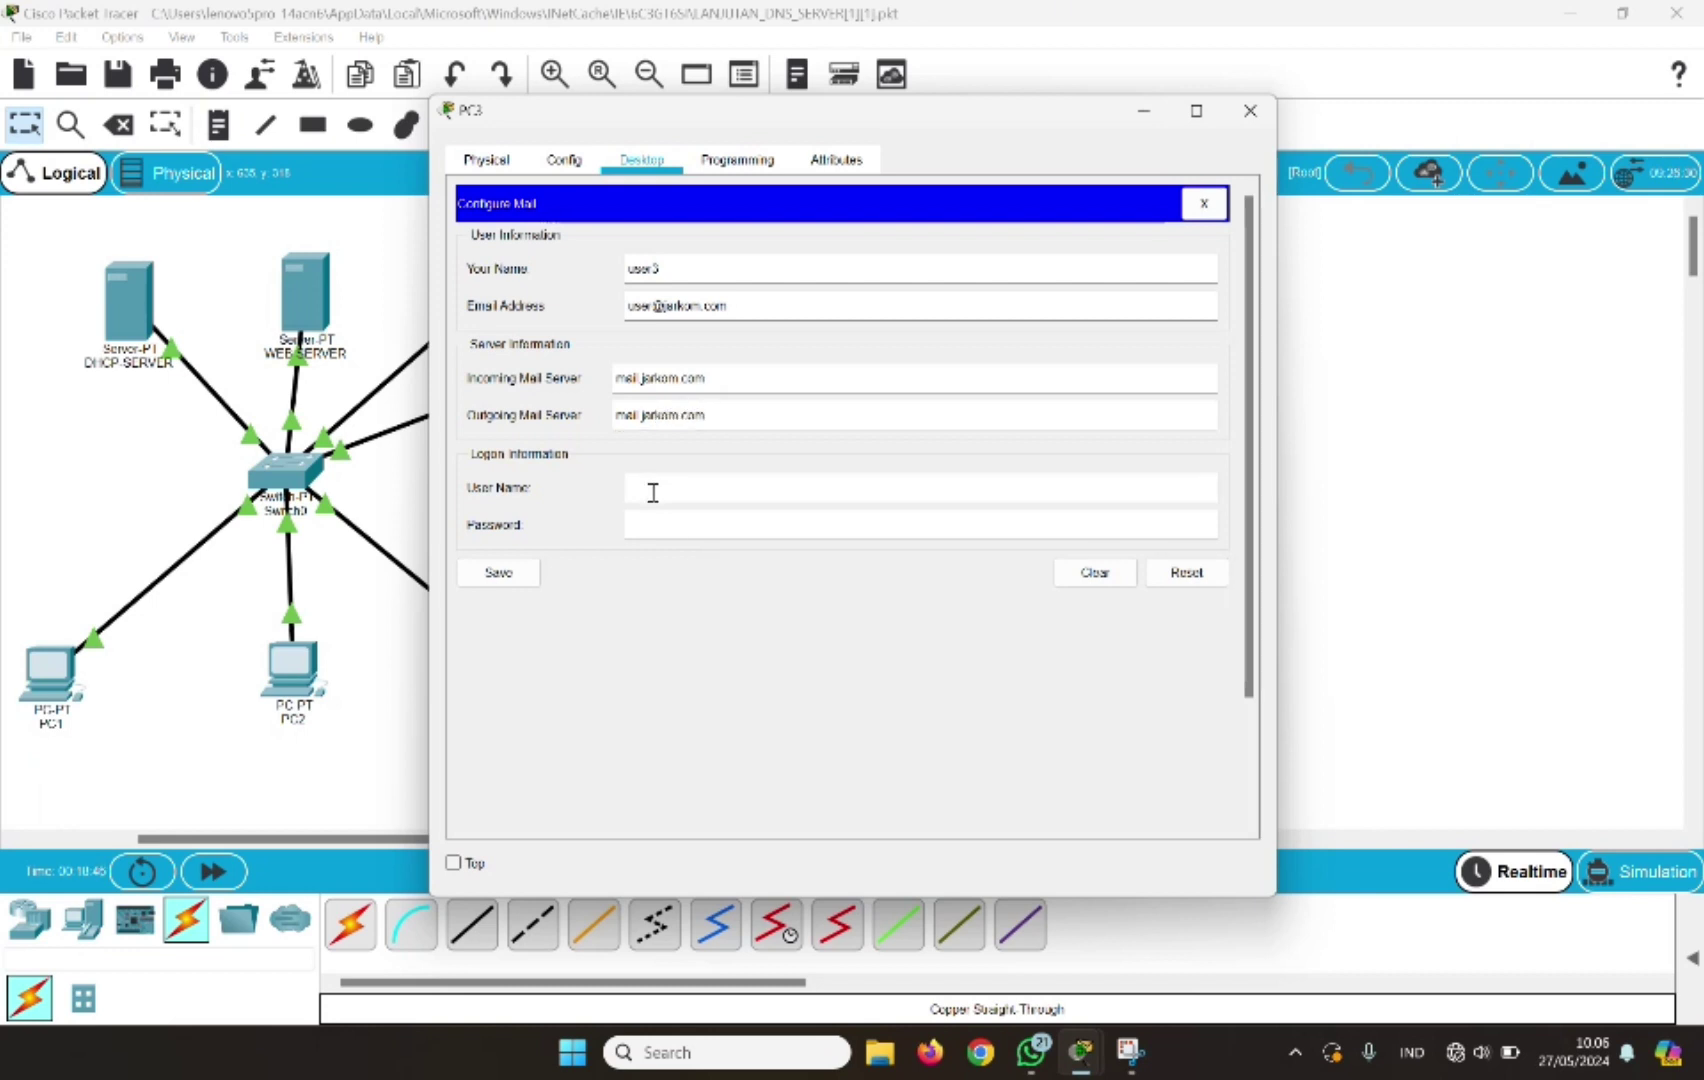
text(user3)
click(649, 526)
text(1234567890)
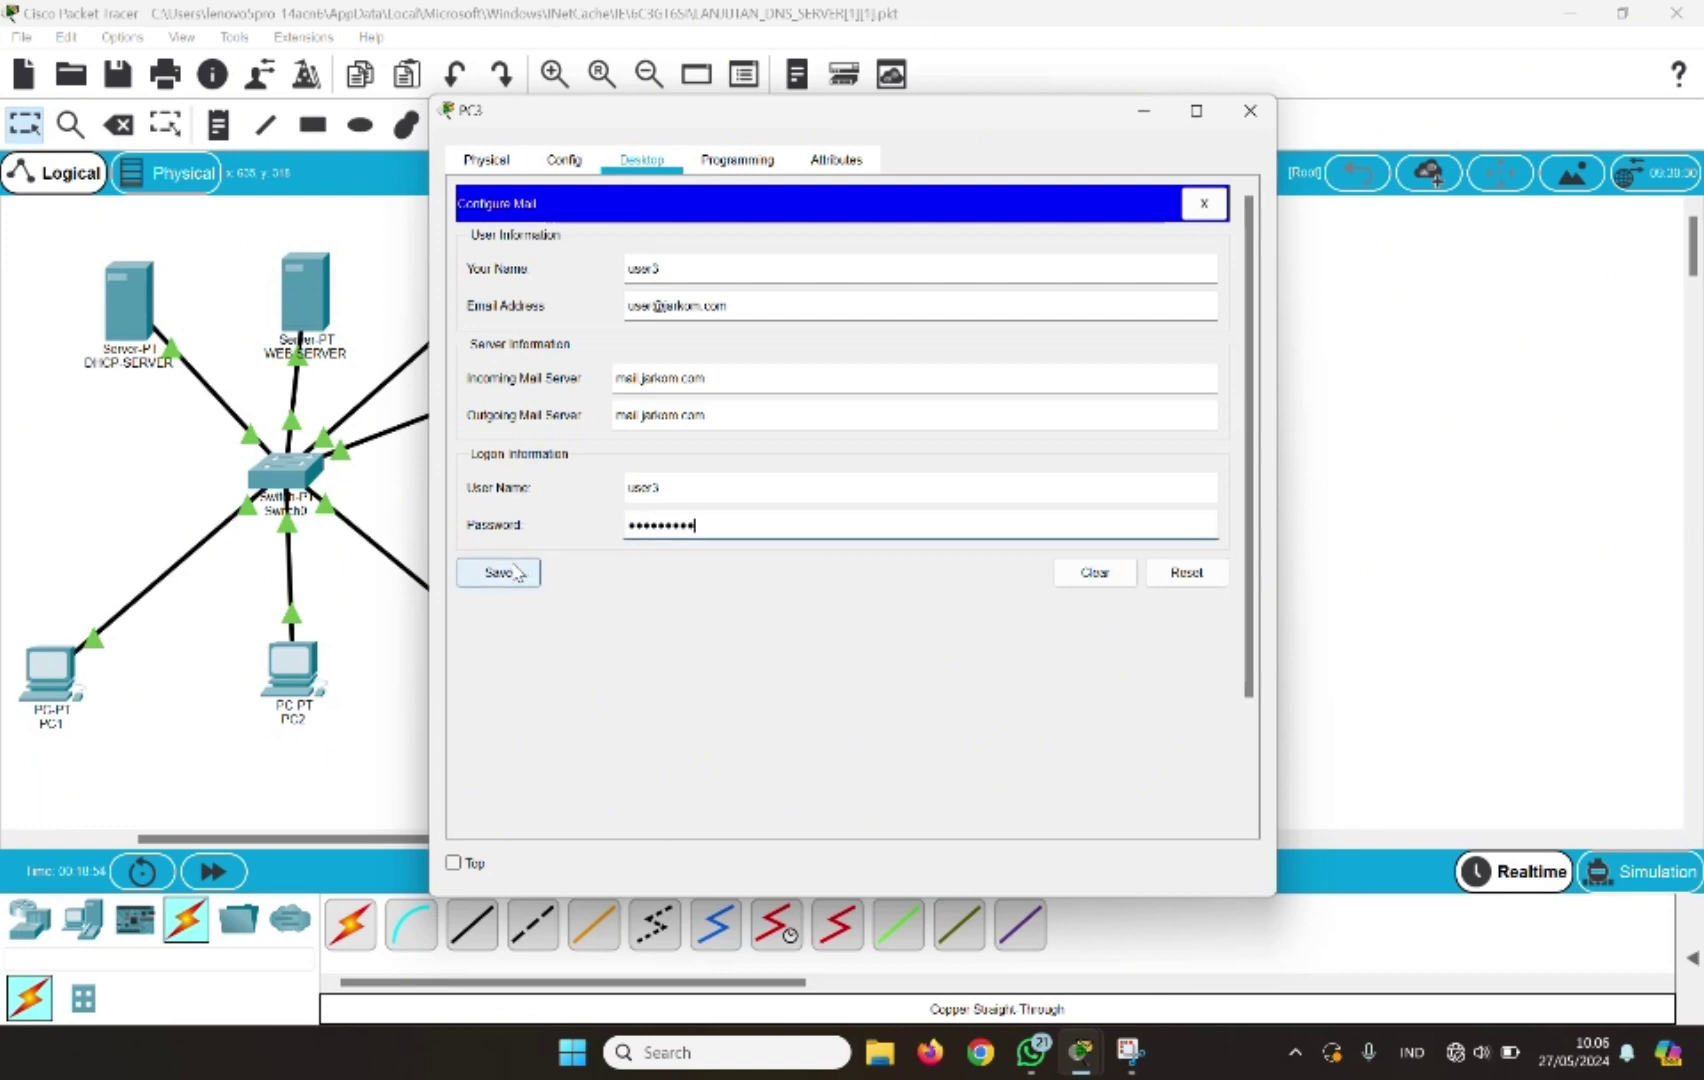
click(517, 573)
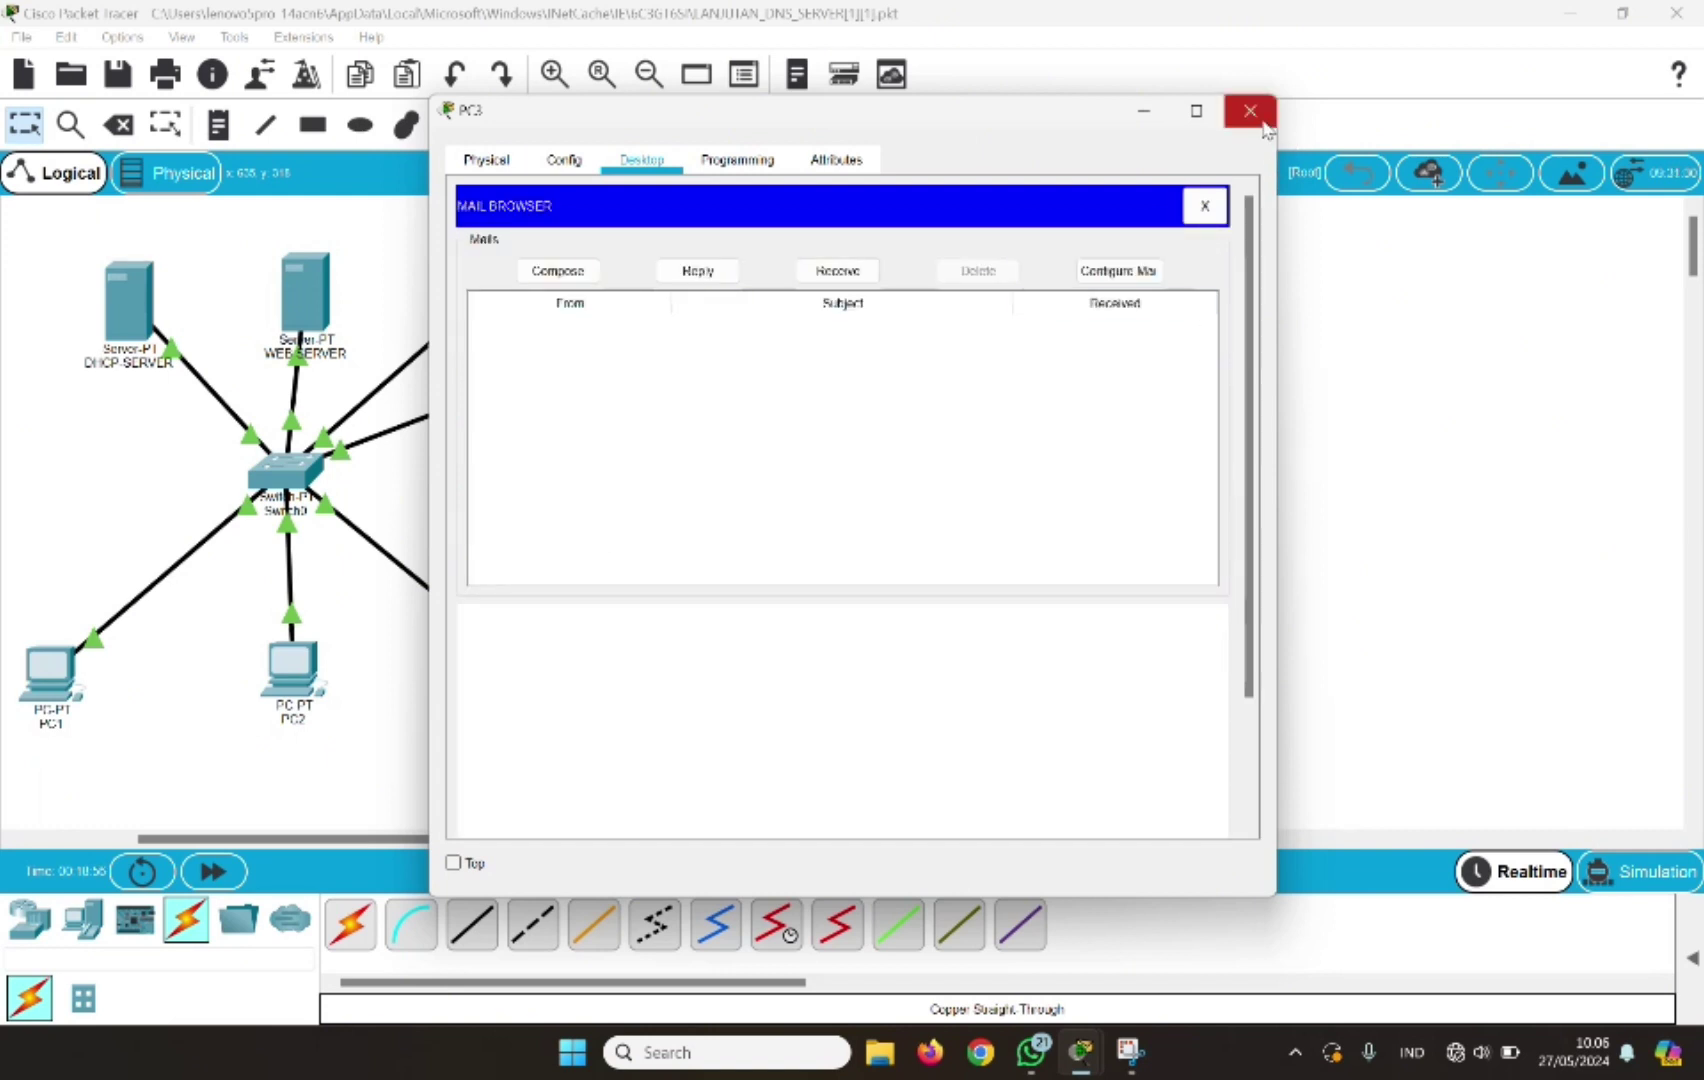
click(1263, 121)
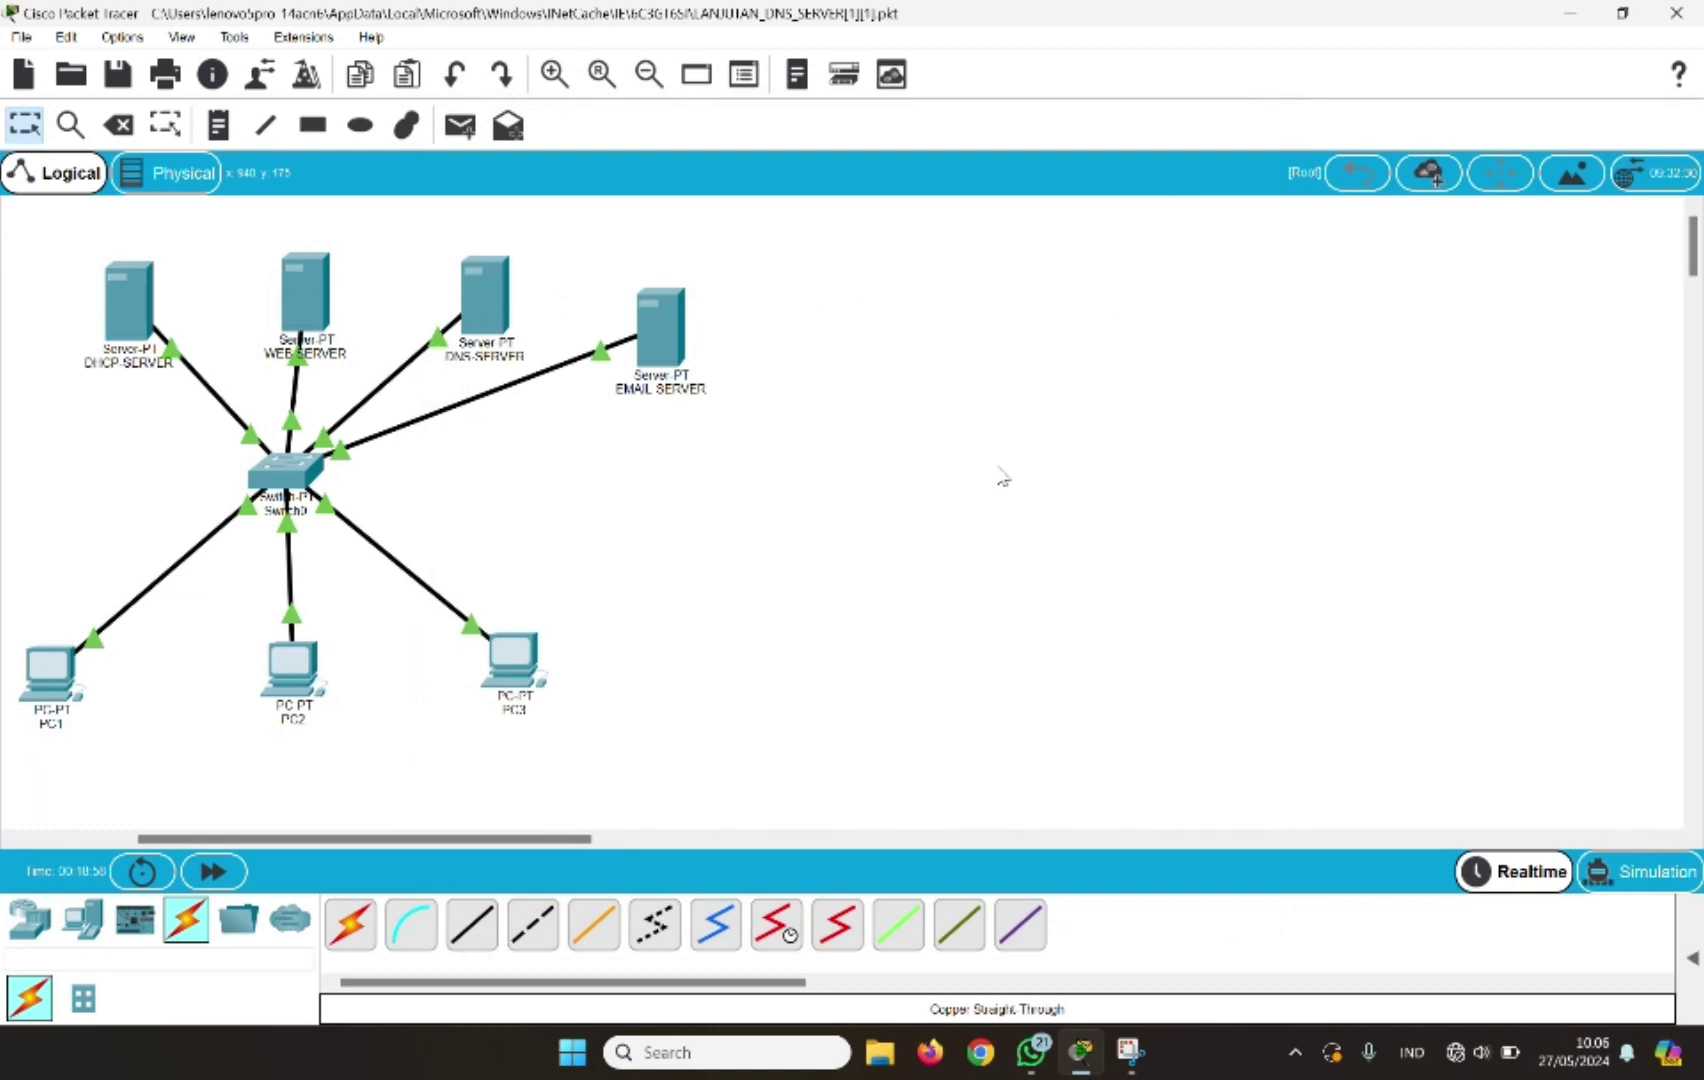
Open PC1's Email client and compose a new mail addressed to user2
click(725, 48)
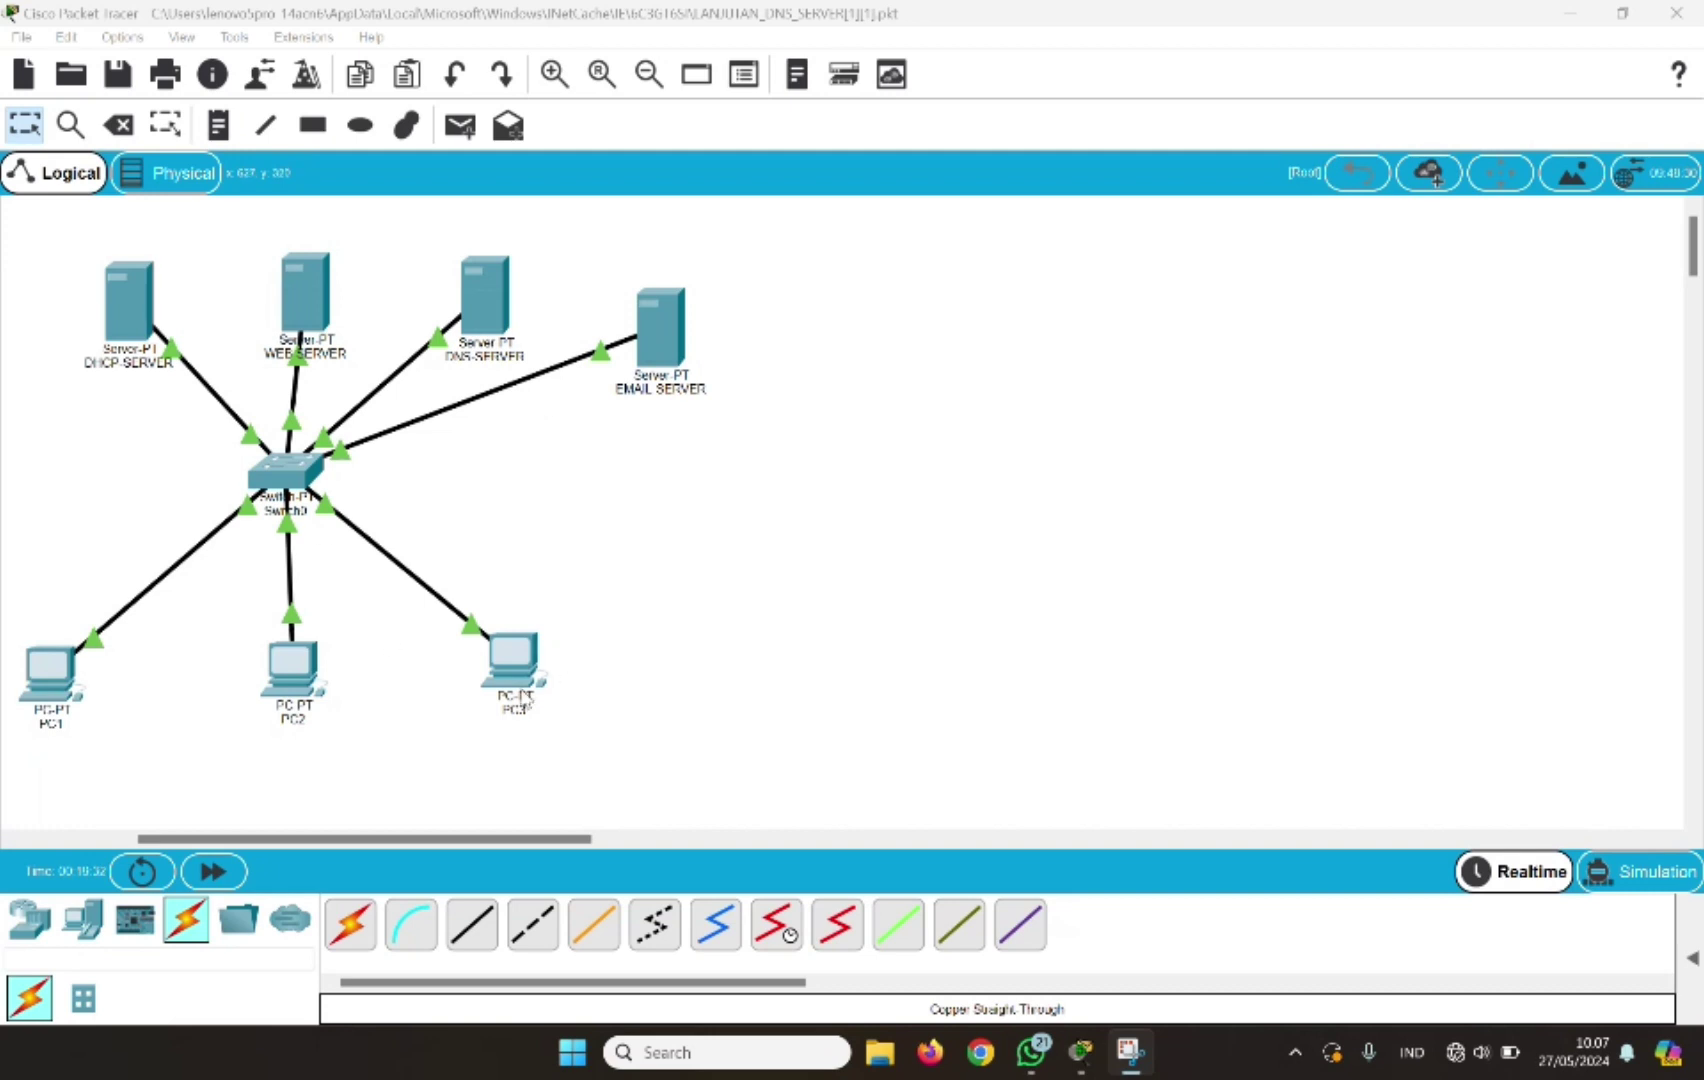
click(55, 675)
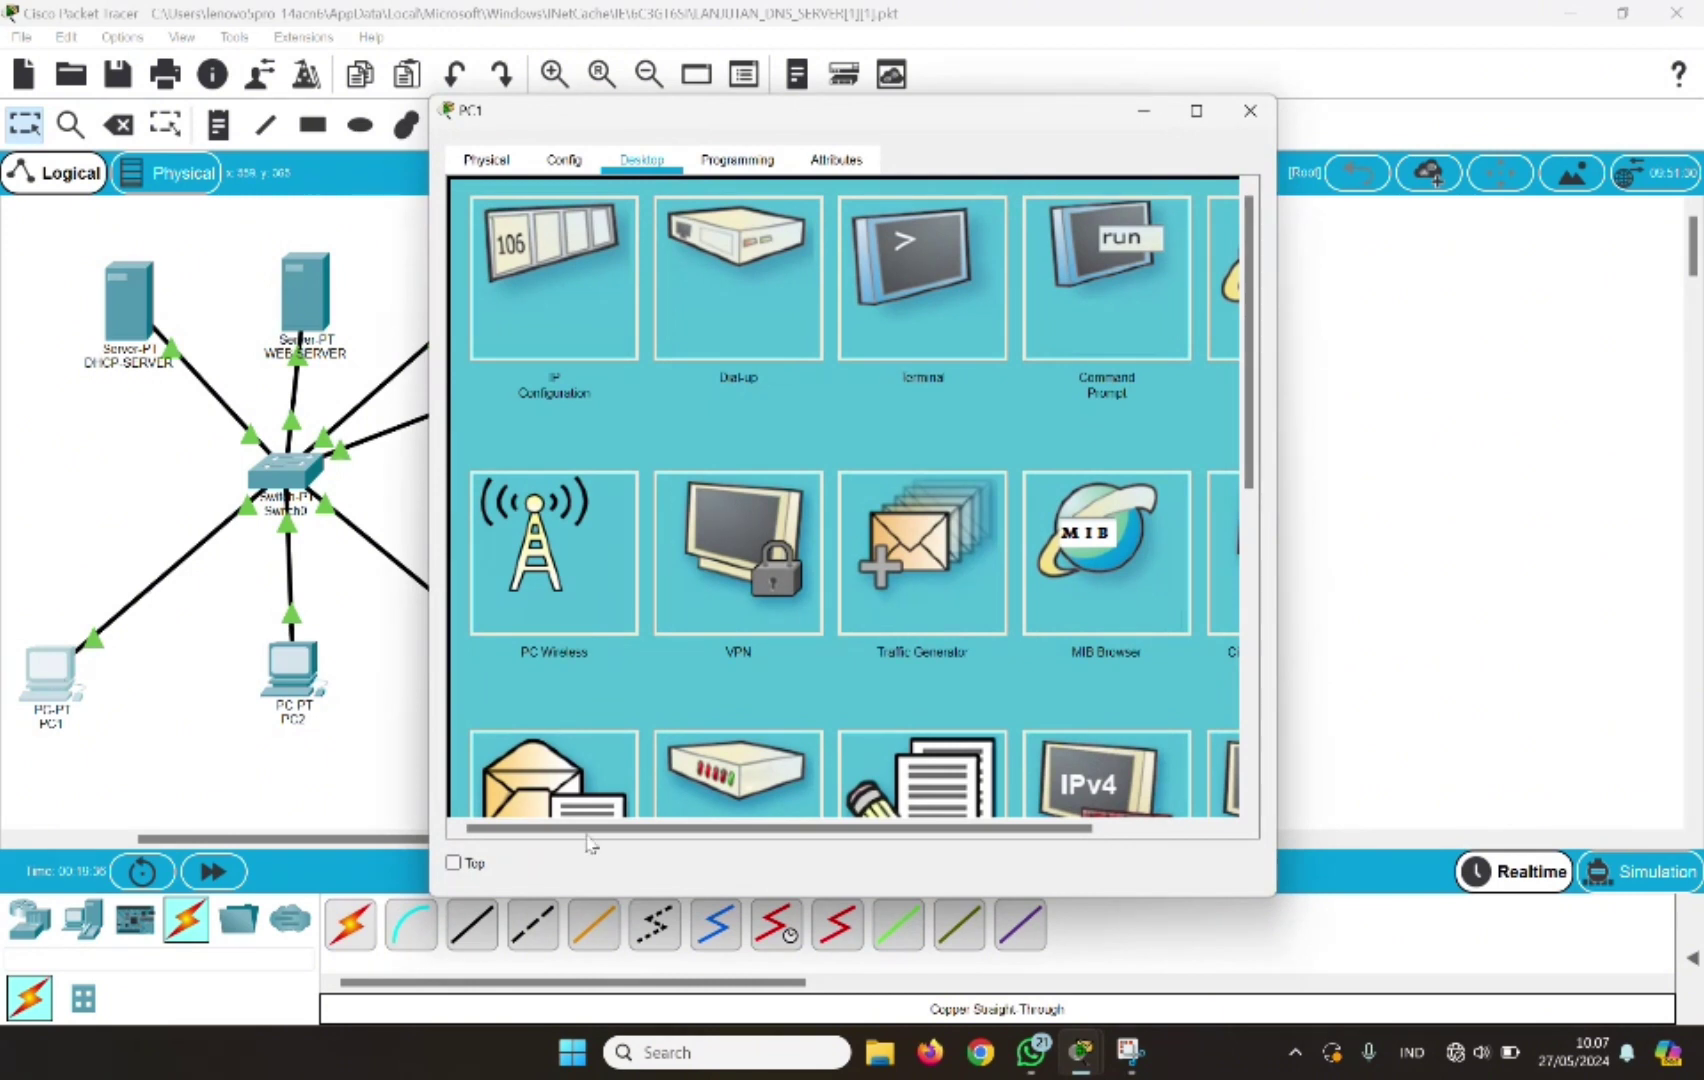
click(571, 790)
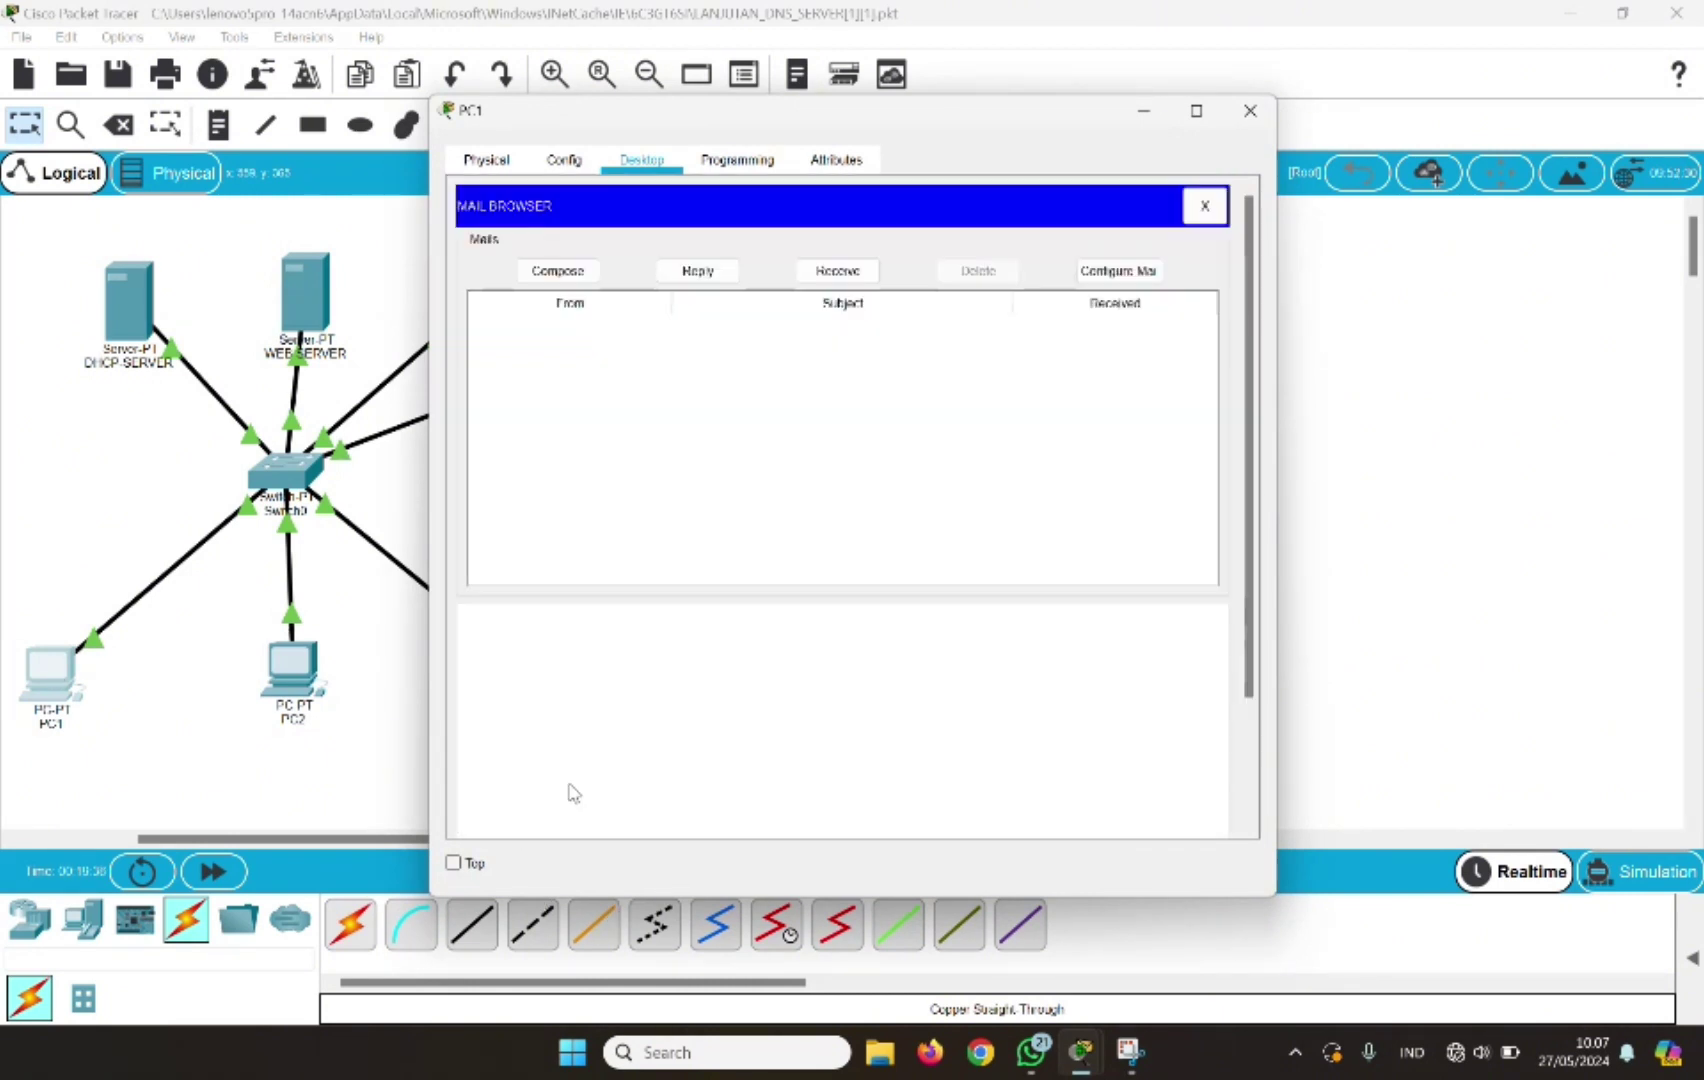
click(562, 272)
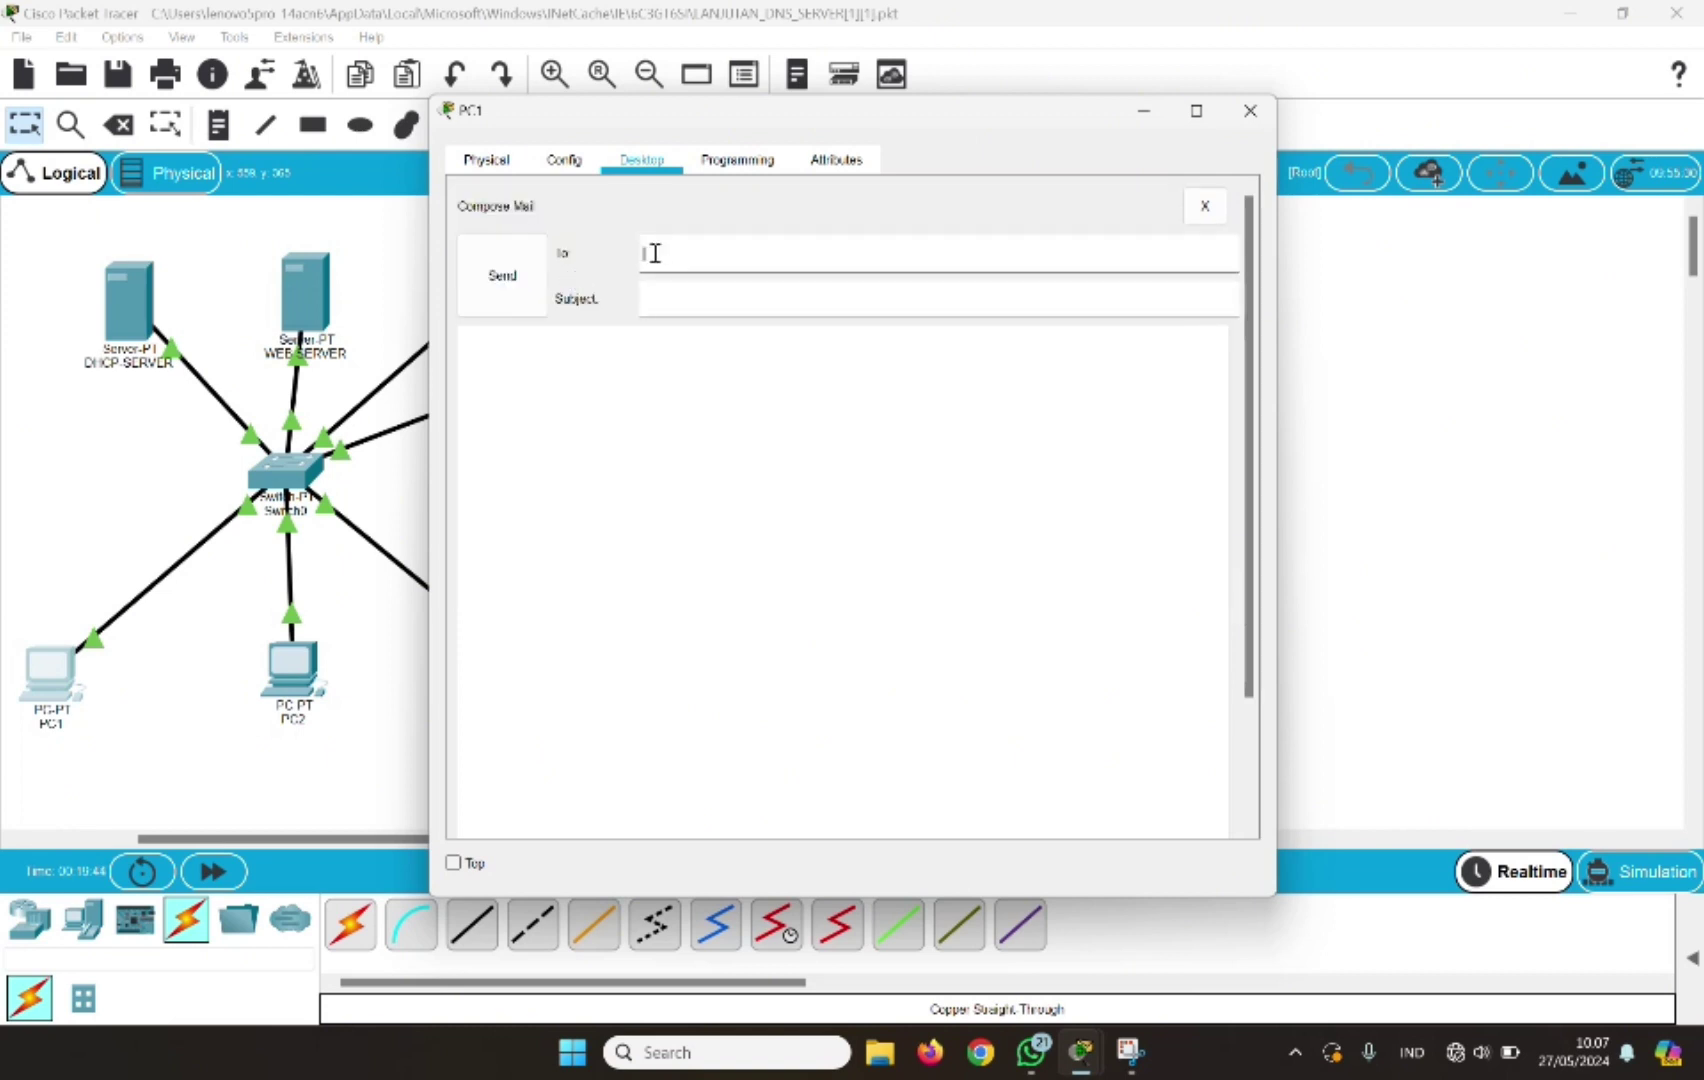
text(user2)
text(@jarko)
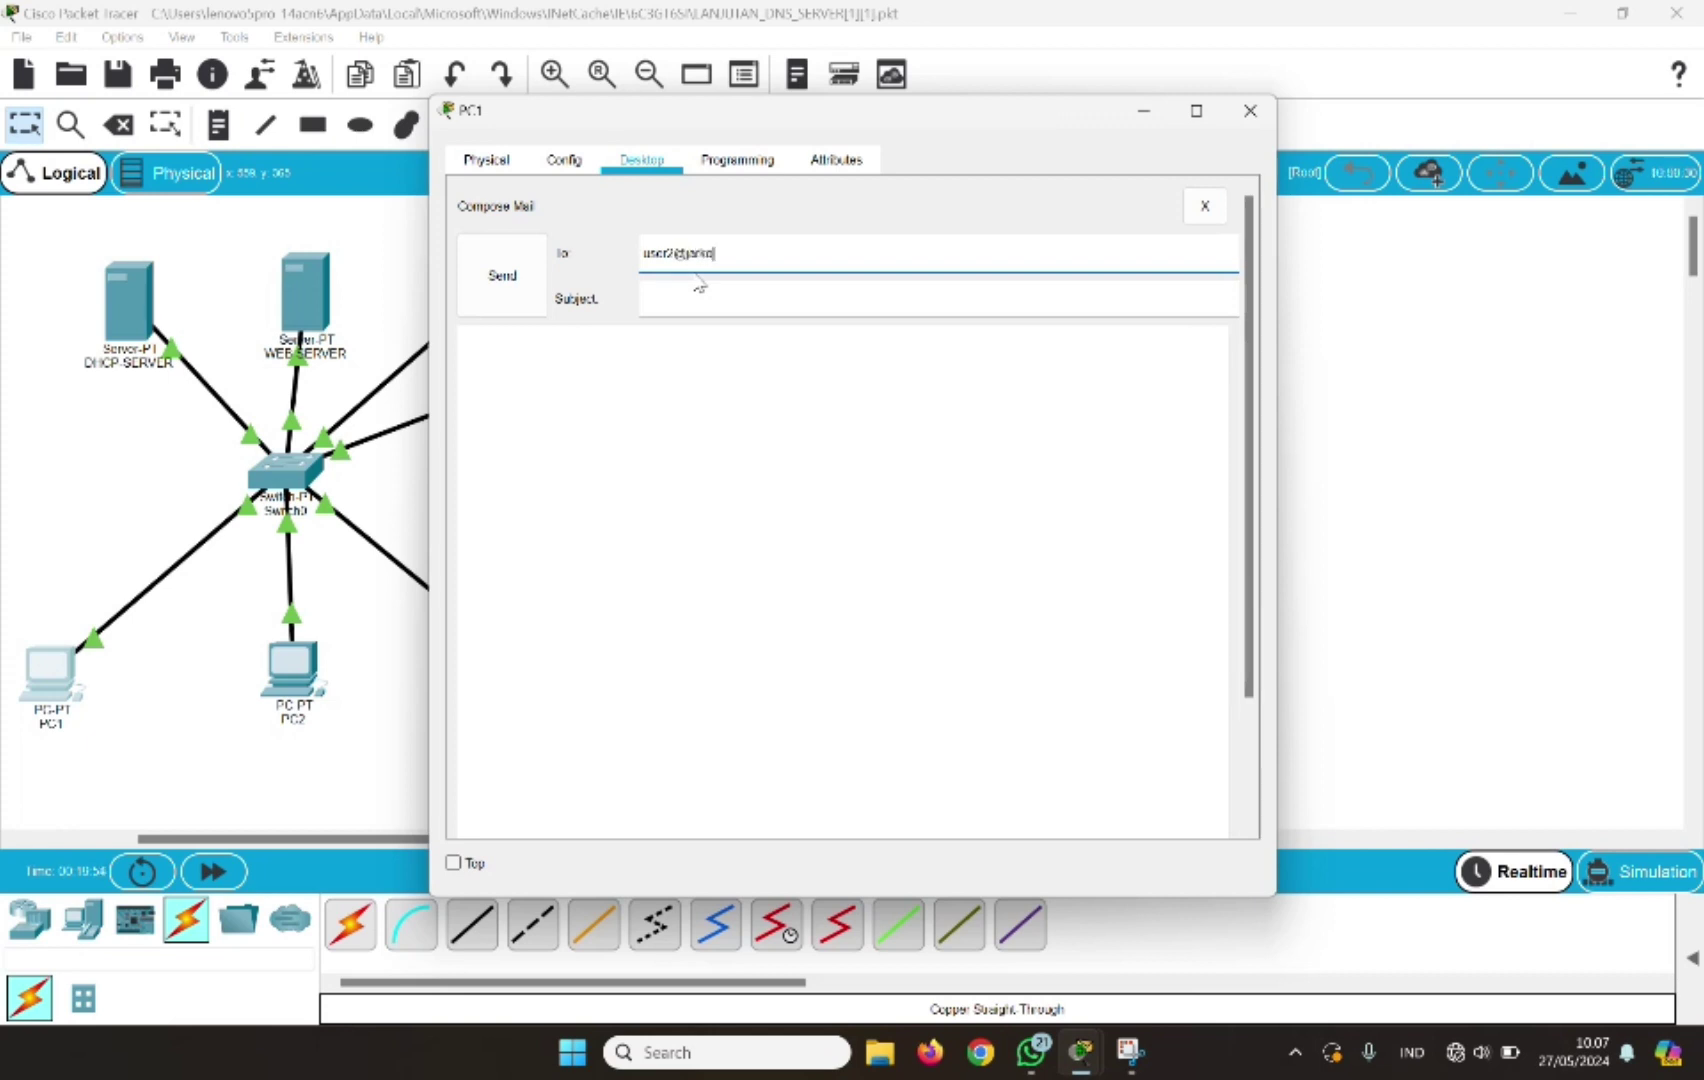
text(m.com)
Give it subject Halo and a greeting to user 2, send it, and close PC1's window
click(666, 298)
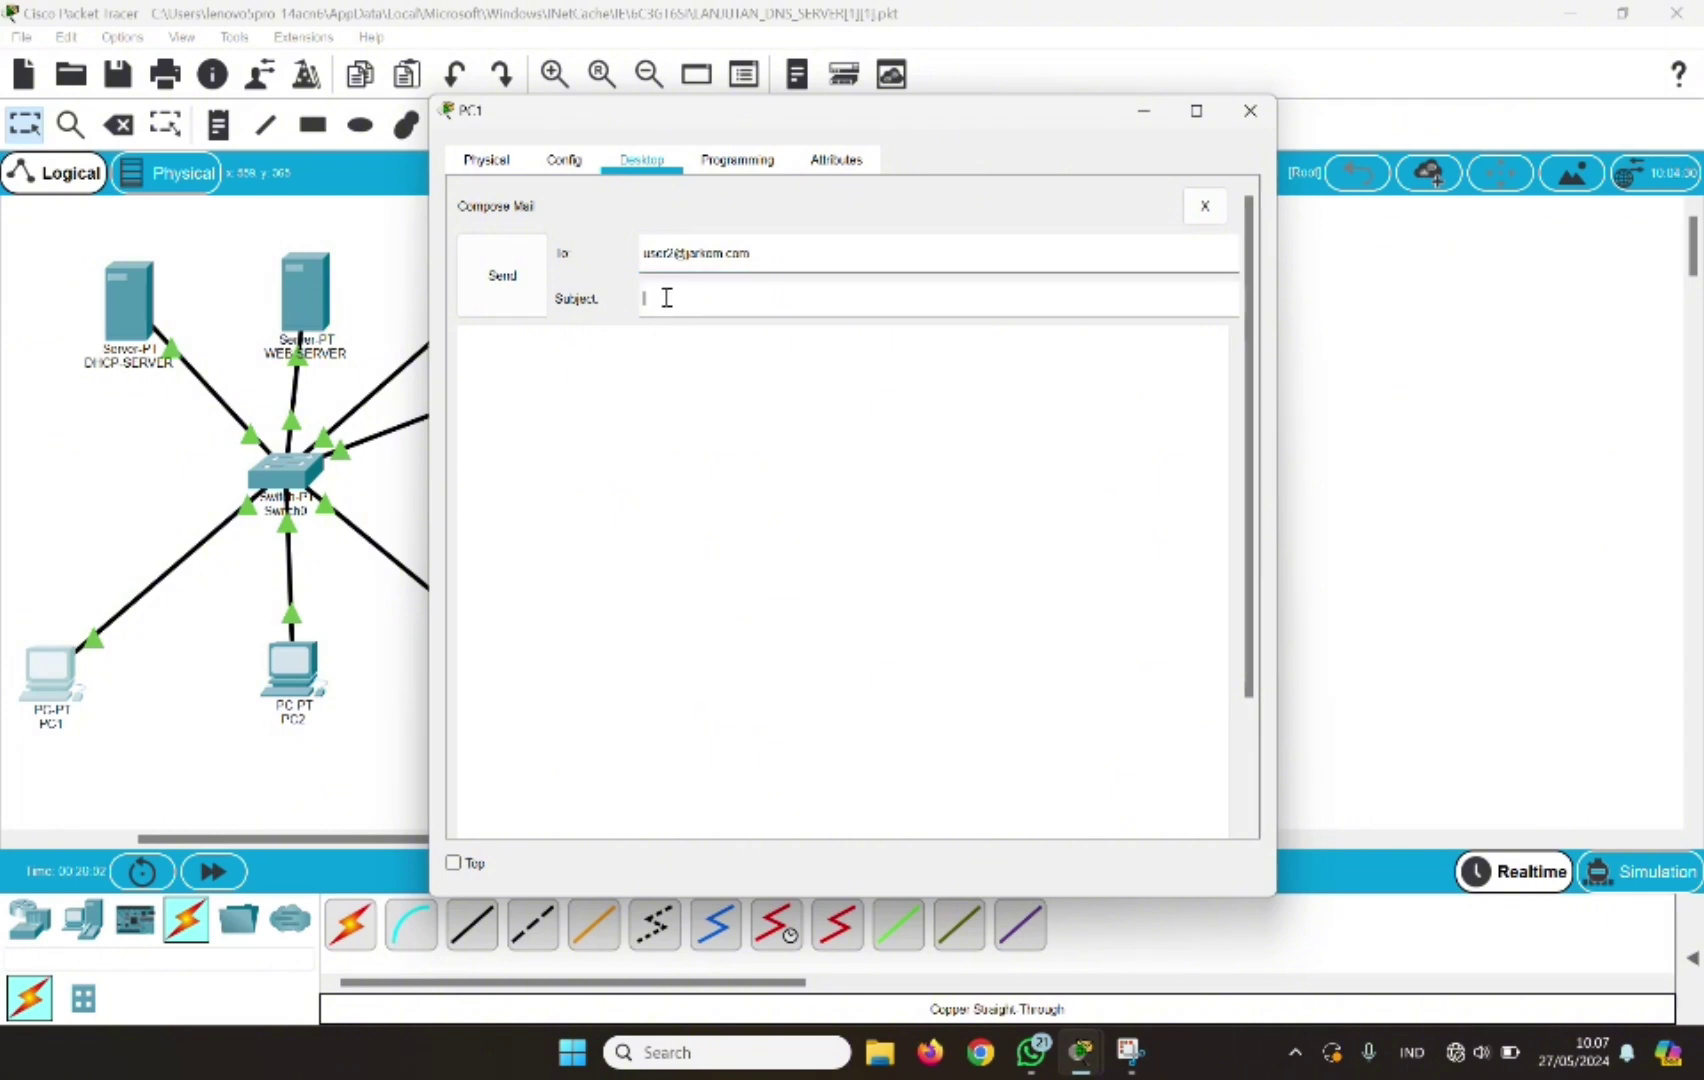
text(Hain)
click(536, 345)
text(Dear user2)
key(BackSpace)
text(2  )
text(Hallo)
text( user 2)
text( salam kenal)
click(513, 293)
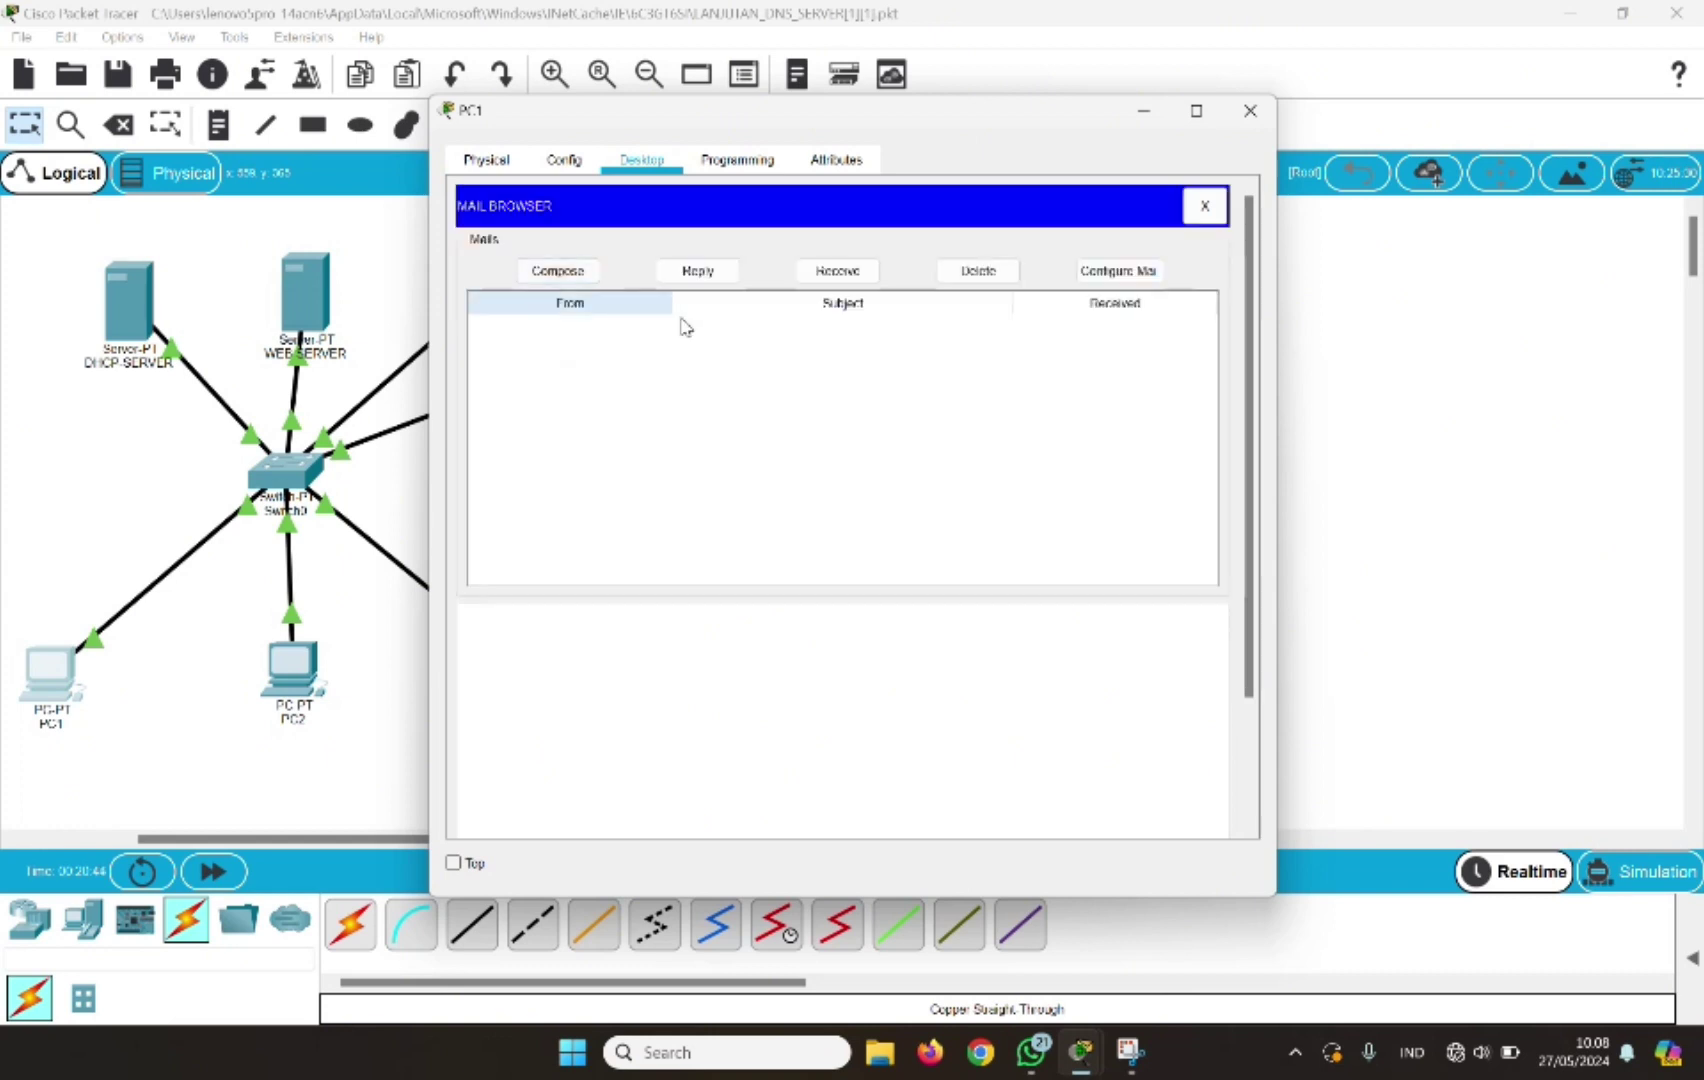
click(1250, 110)
On PC2's Email client, receive new mail, read user1's Halo message, and start a reply
click(302, 668)
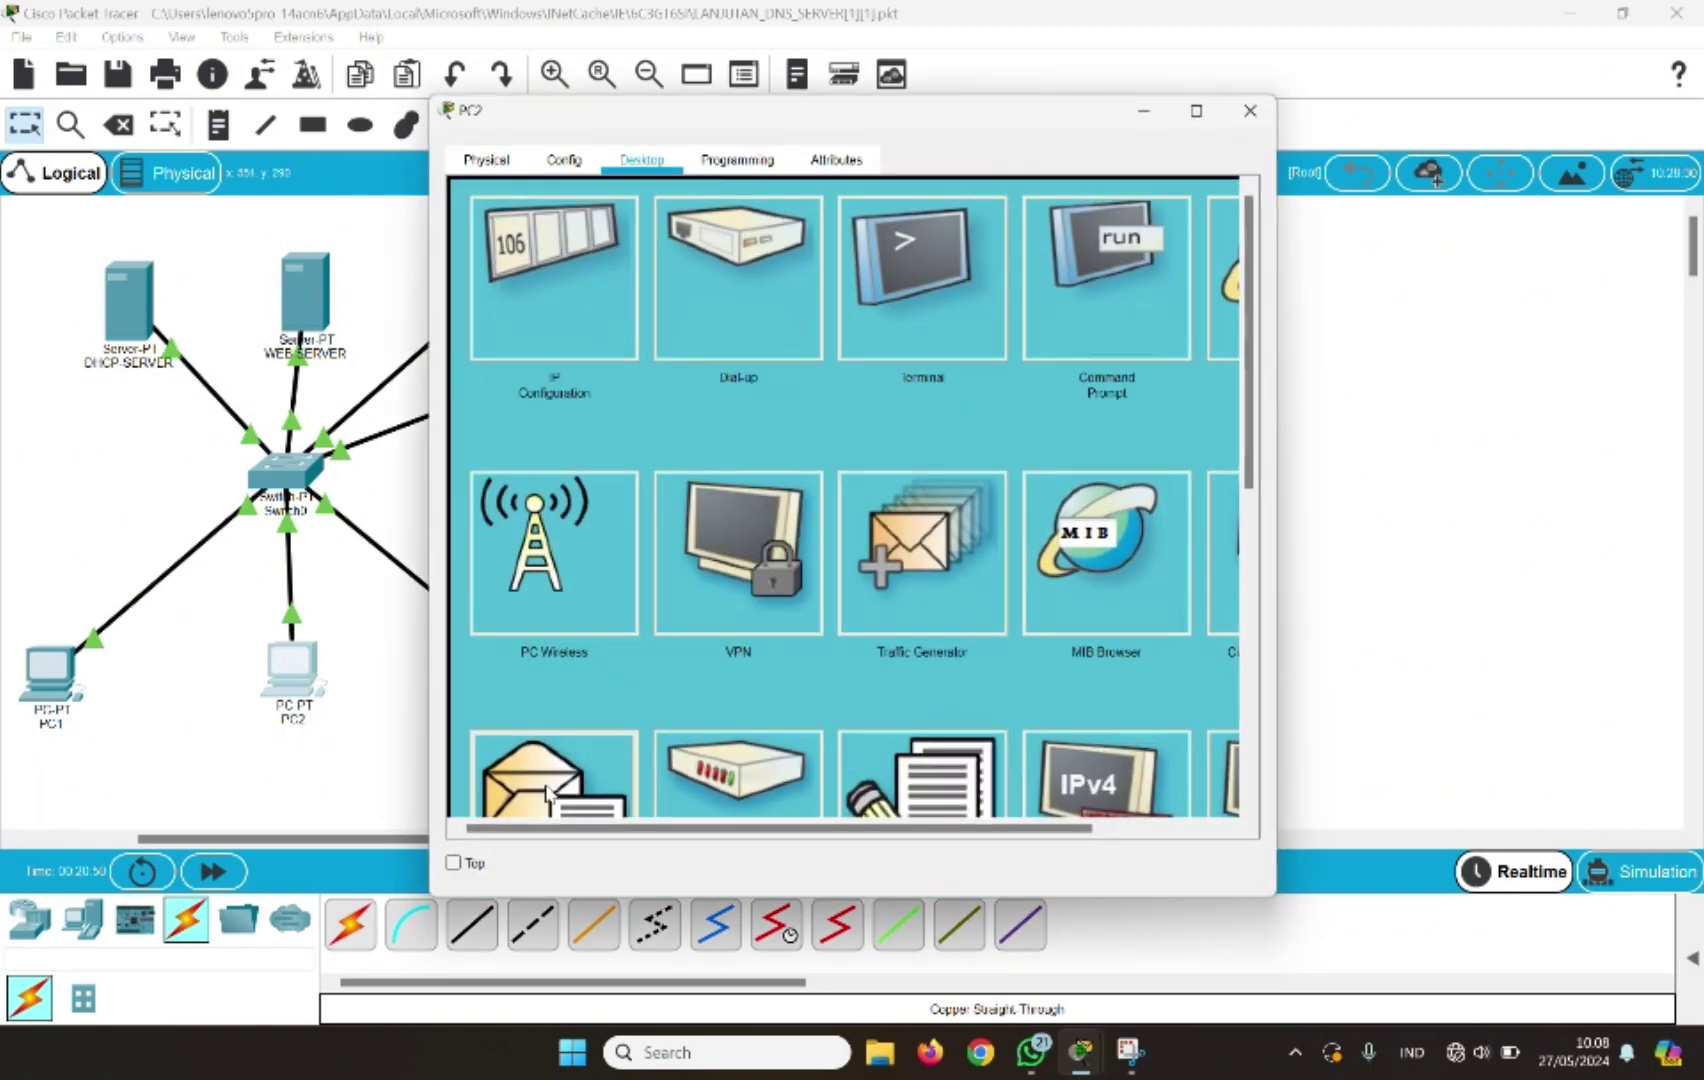
click(551, 790)
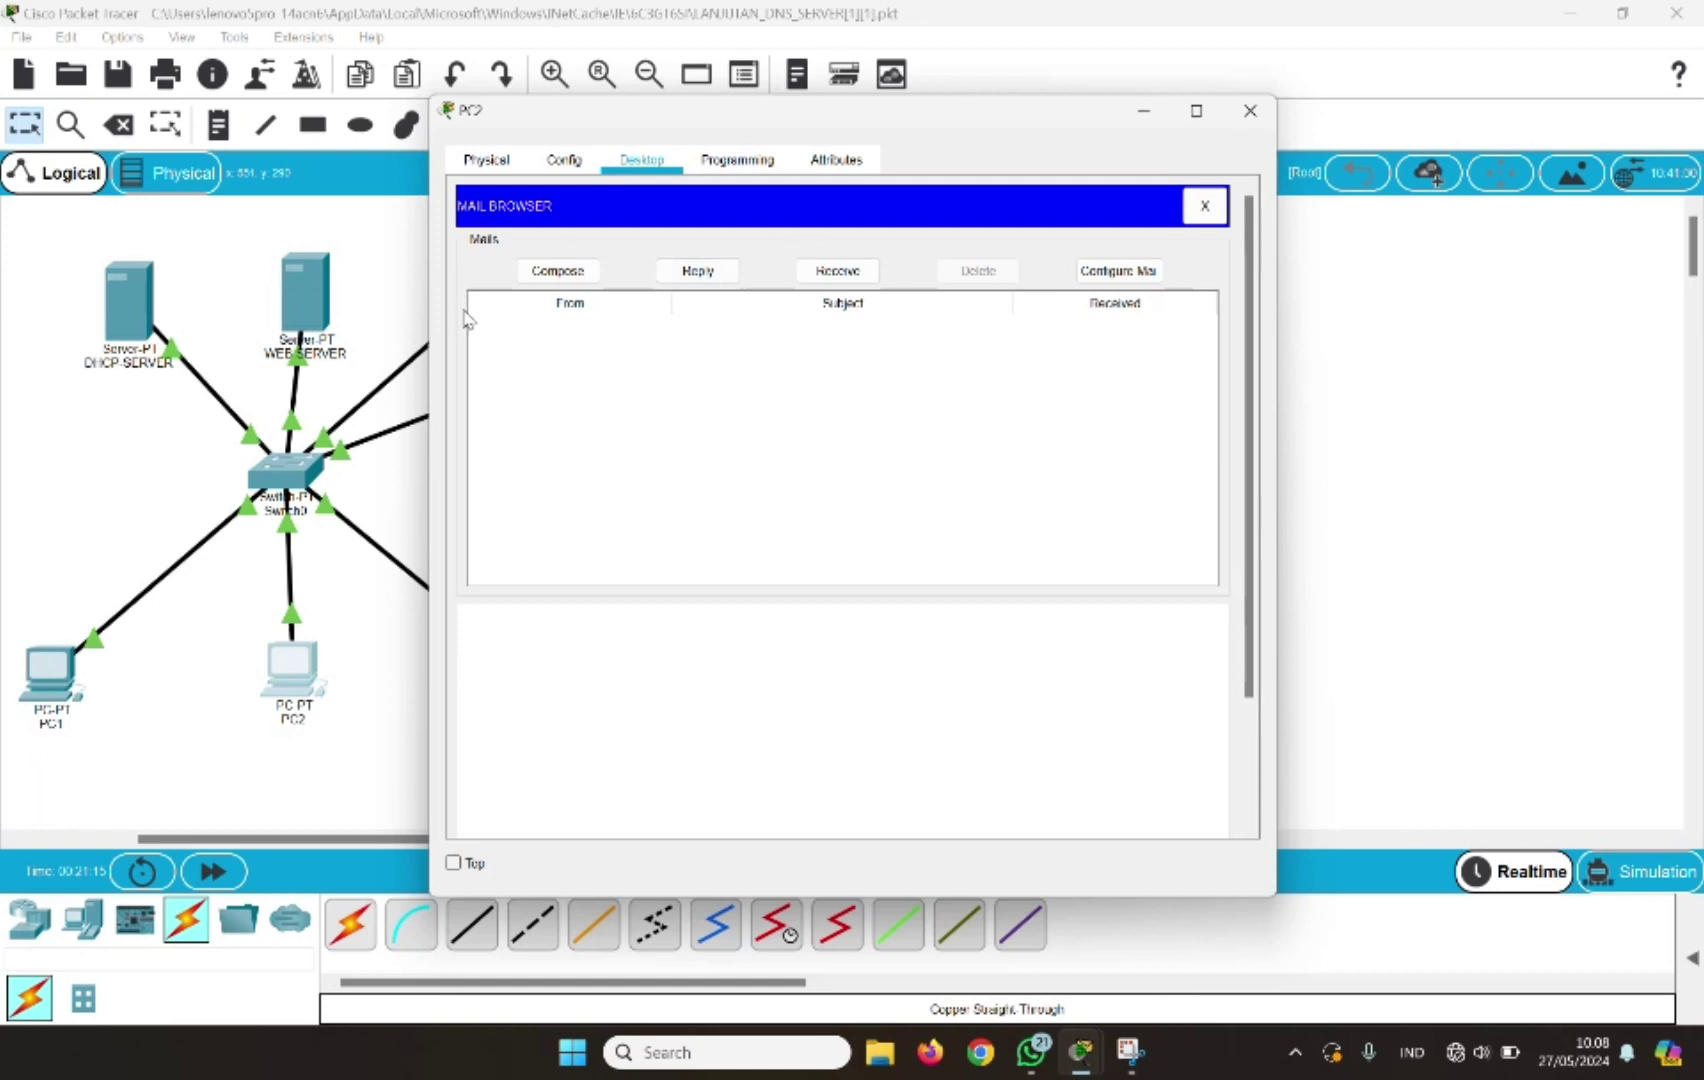
click(840, 271)
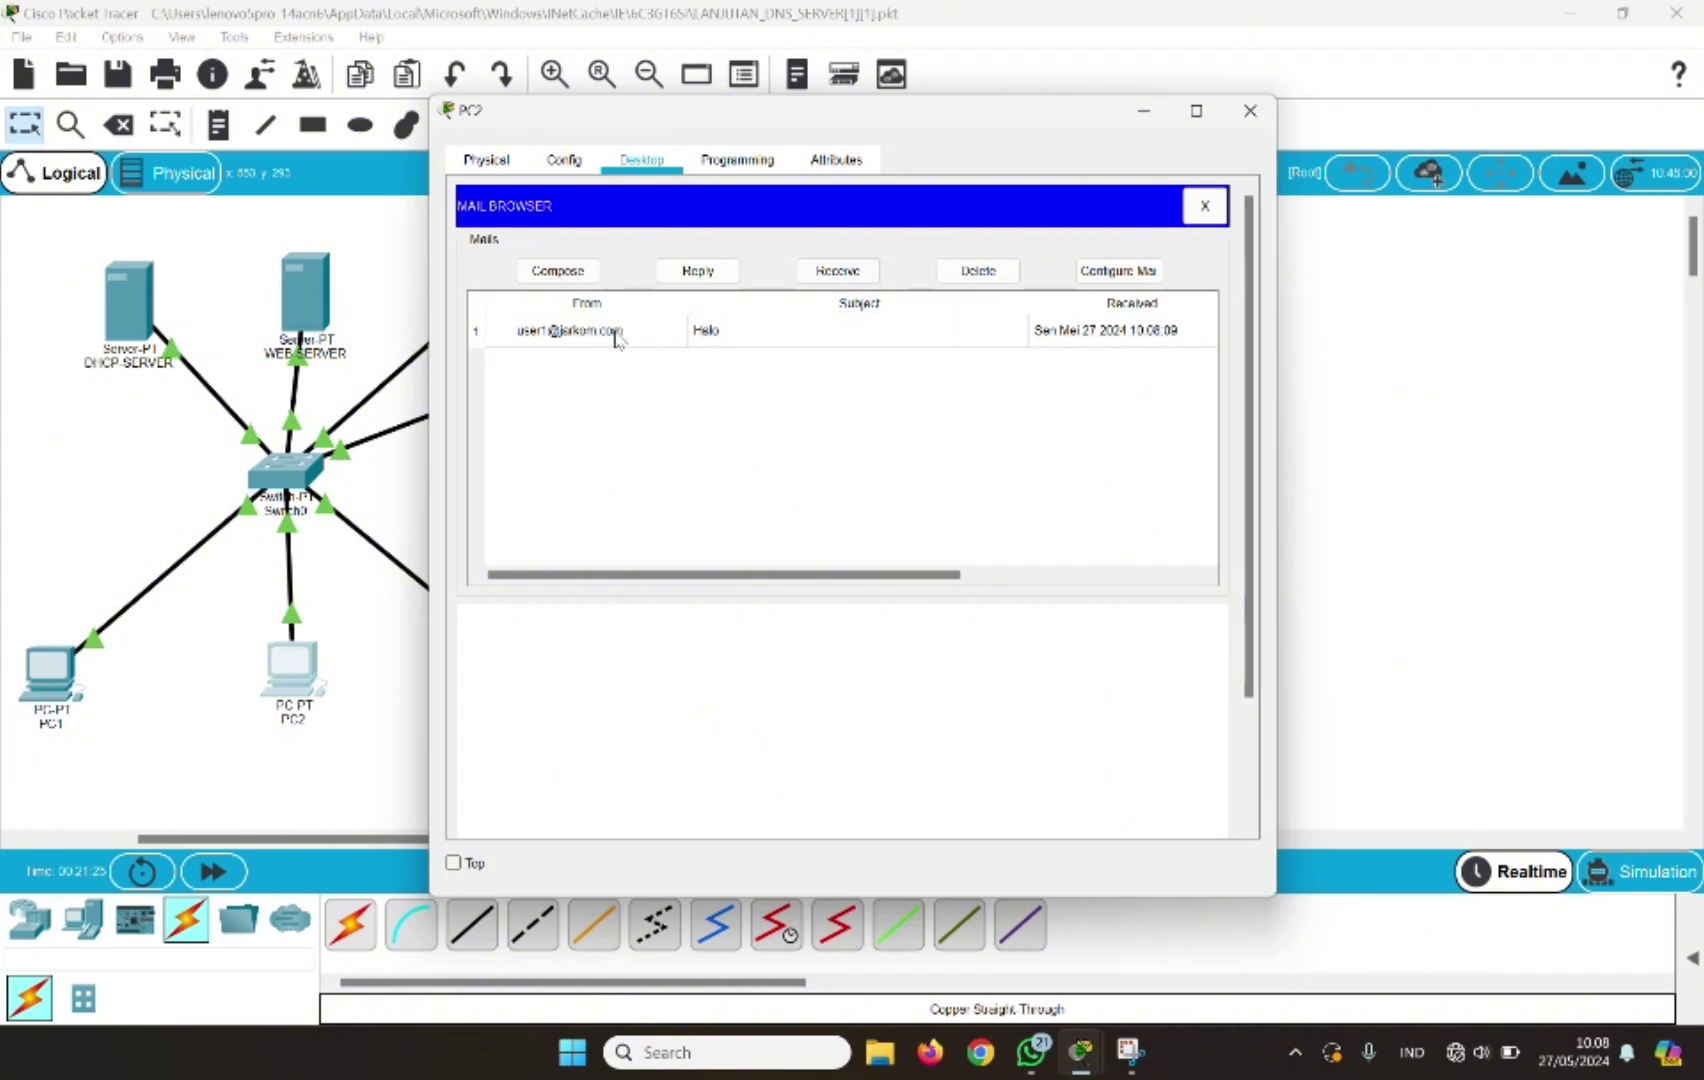
click(616, 333)
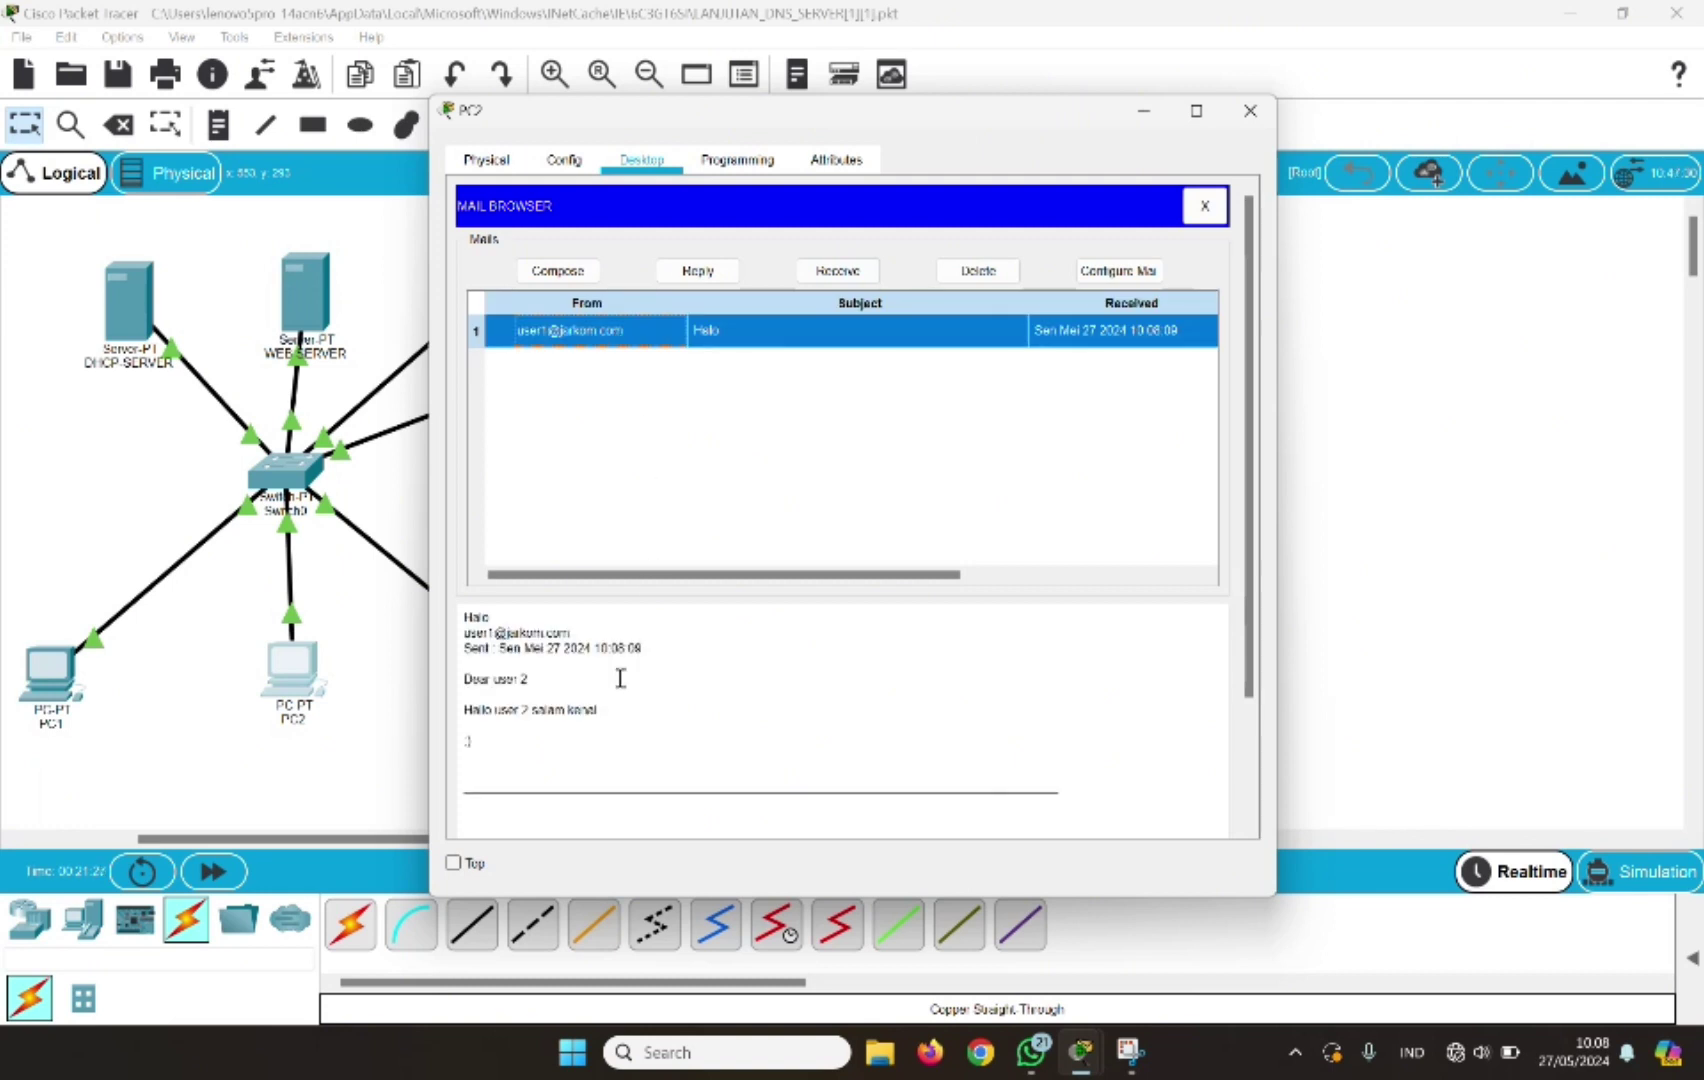
scroll(620, 678, down, 1)
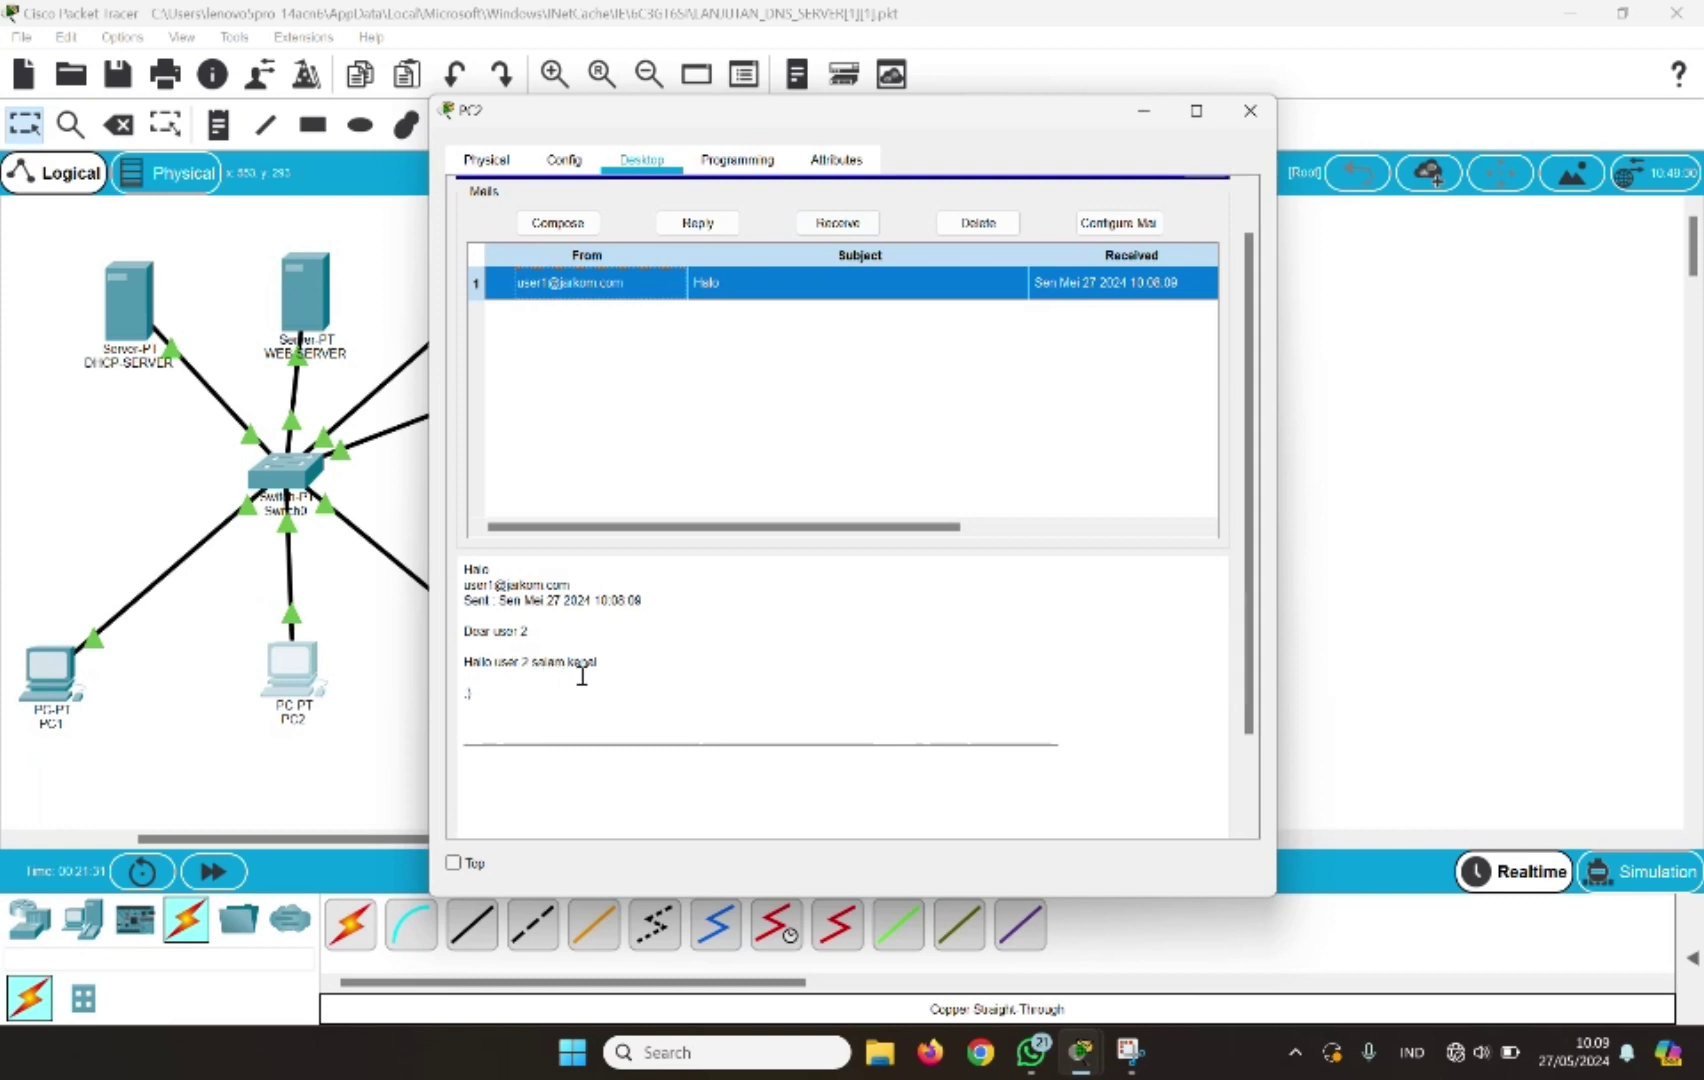
scroll(623, 639, up, 1)
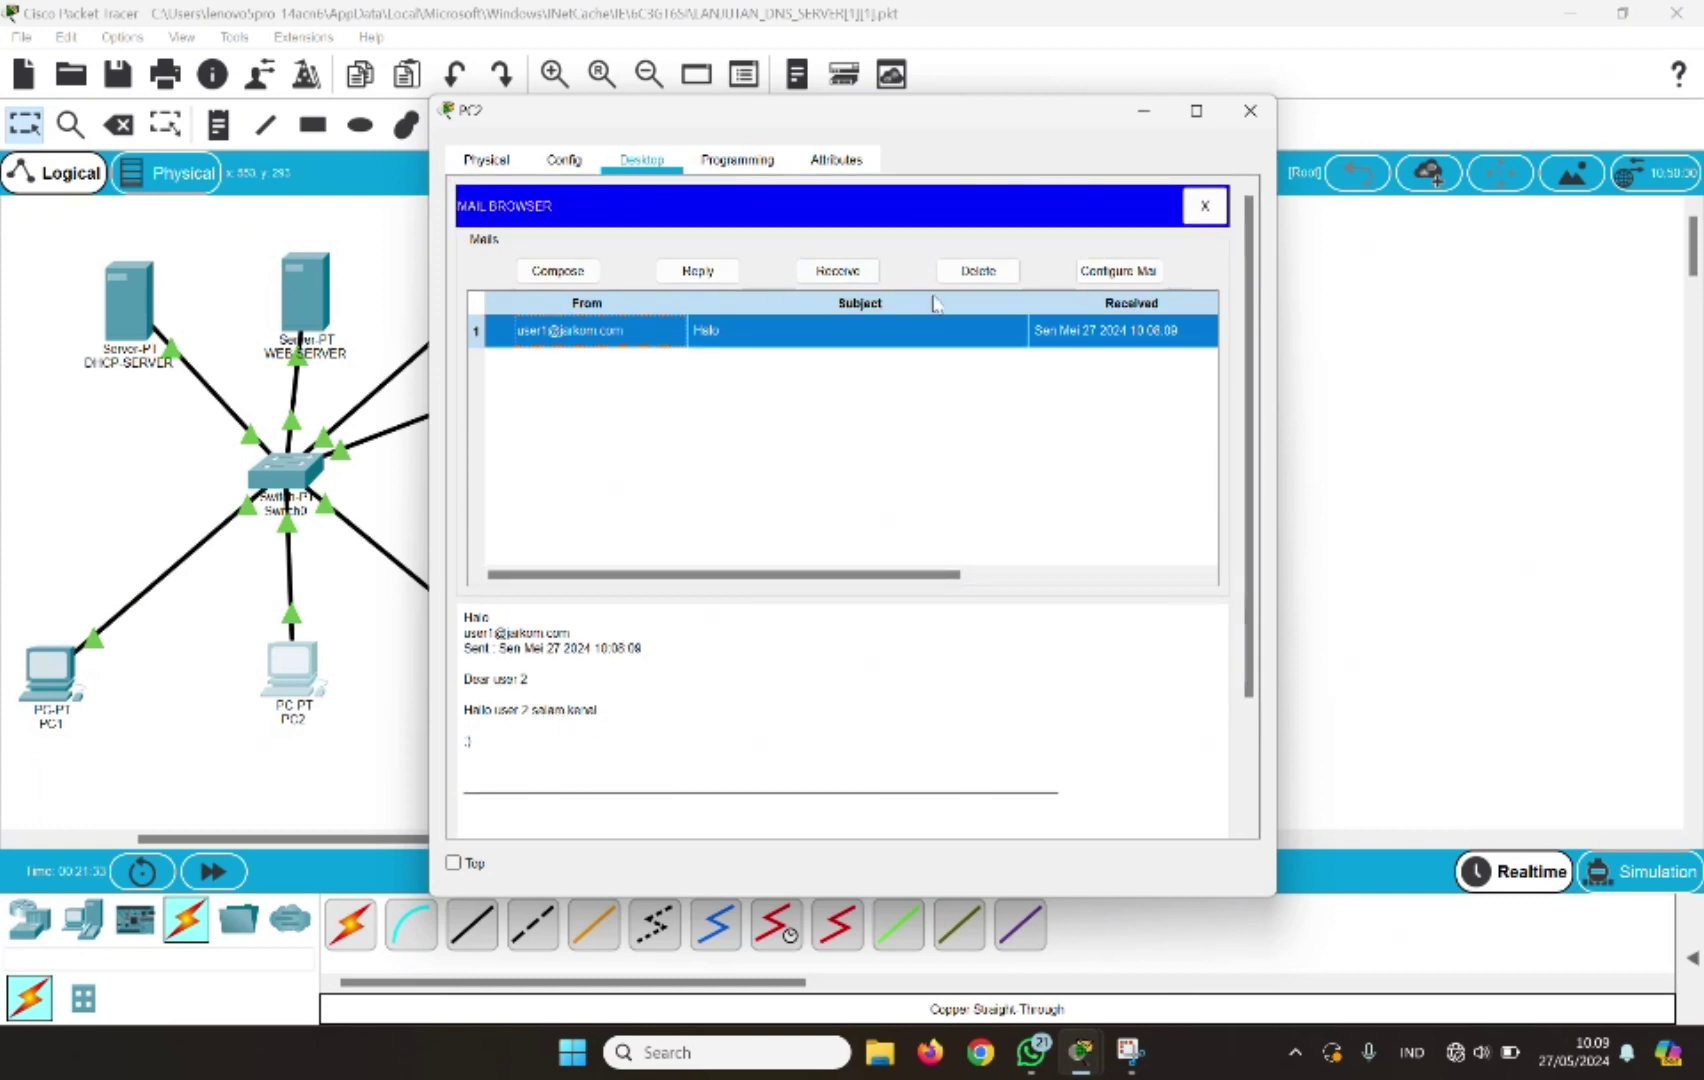
click(697, 270)
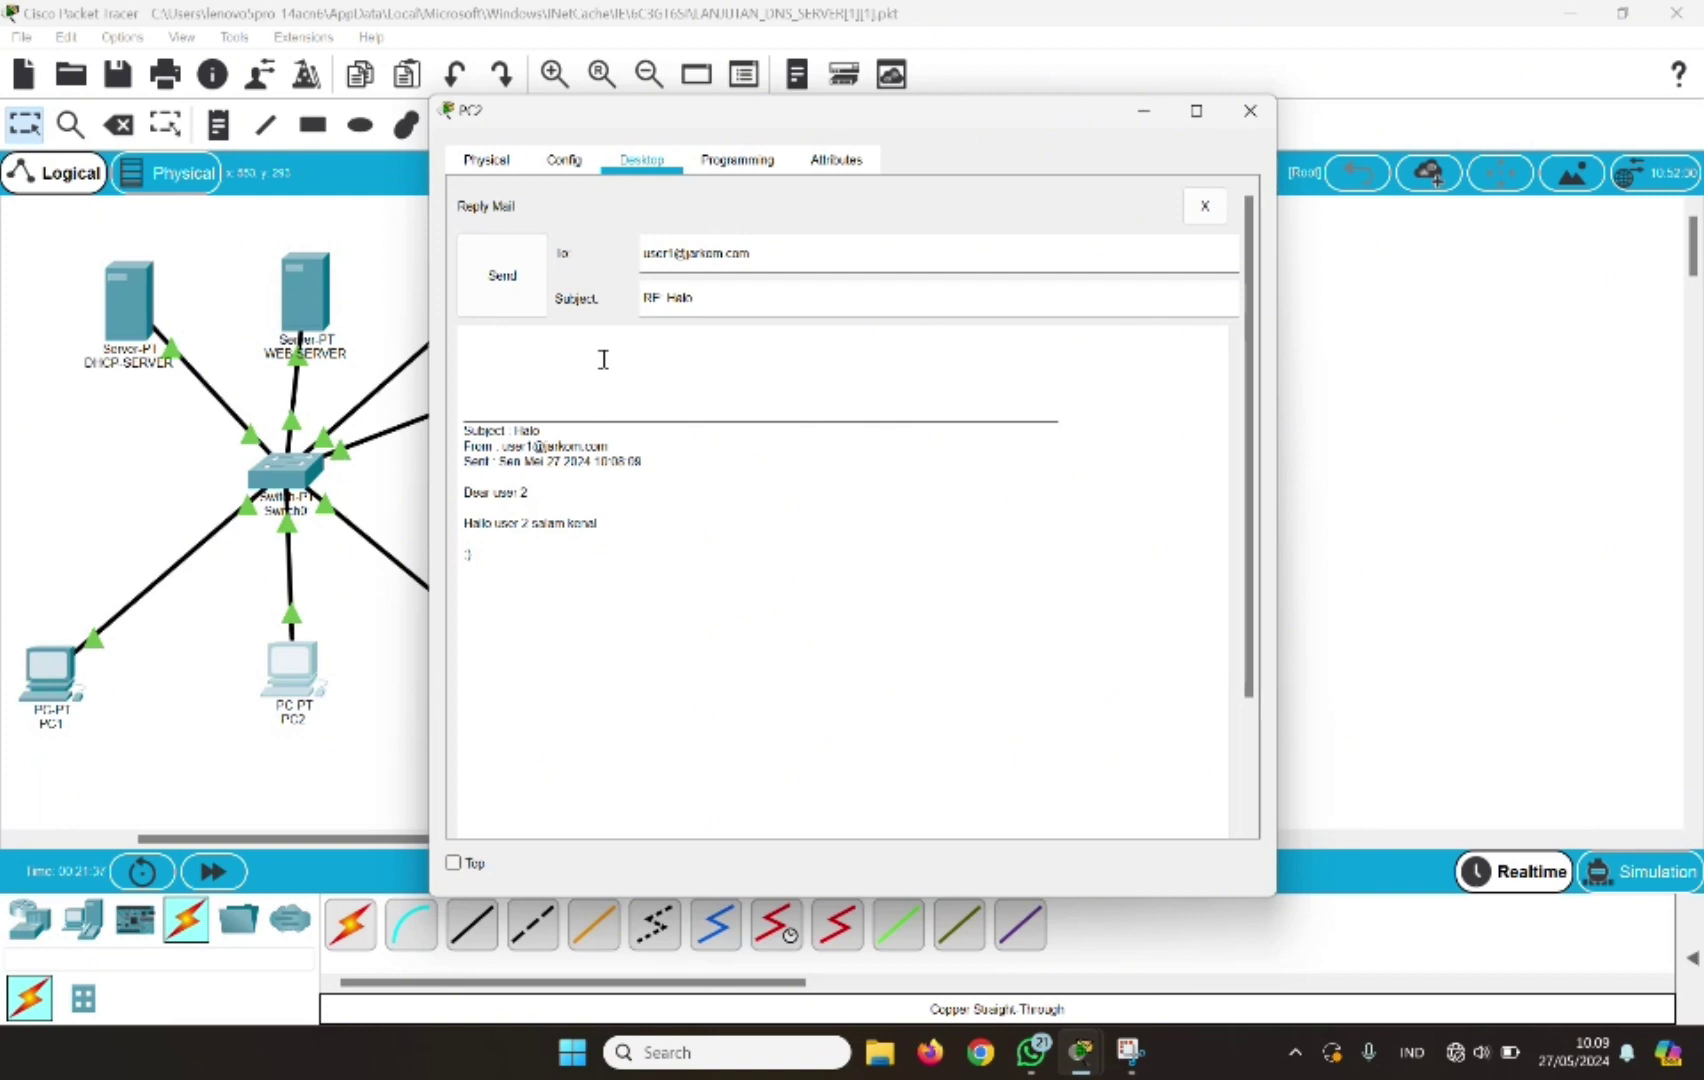
Write the reply 'salam kenal jugaaa :D', send it, and close PC2's window
click(469, 352)
text(salam kenal jugaaa)
key(Return)
key(Return)
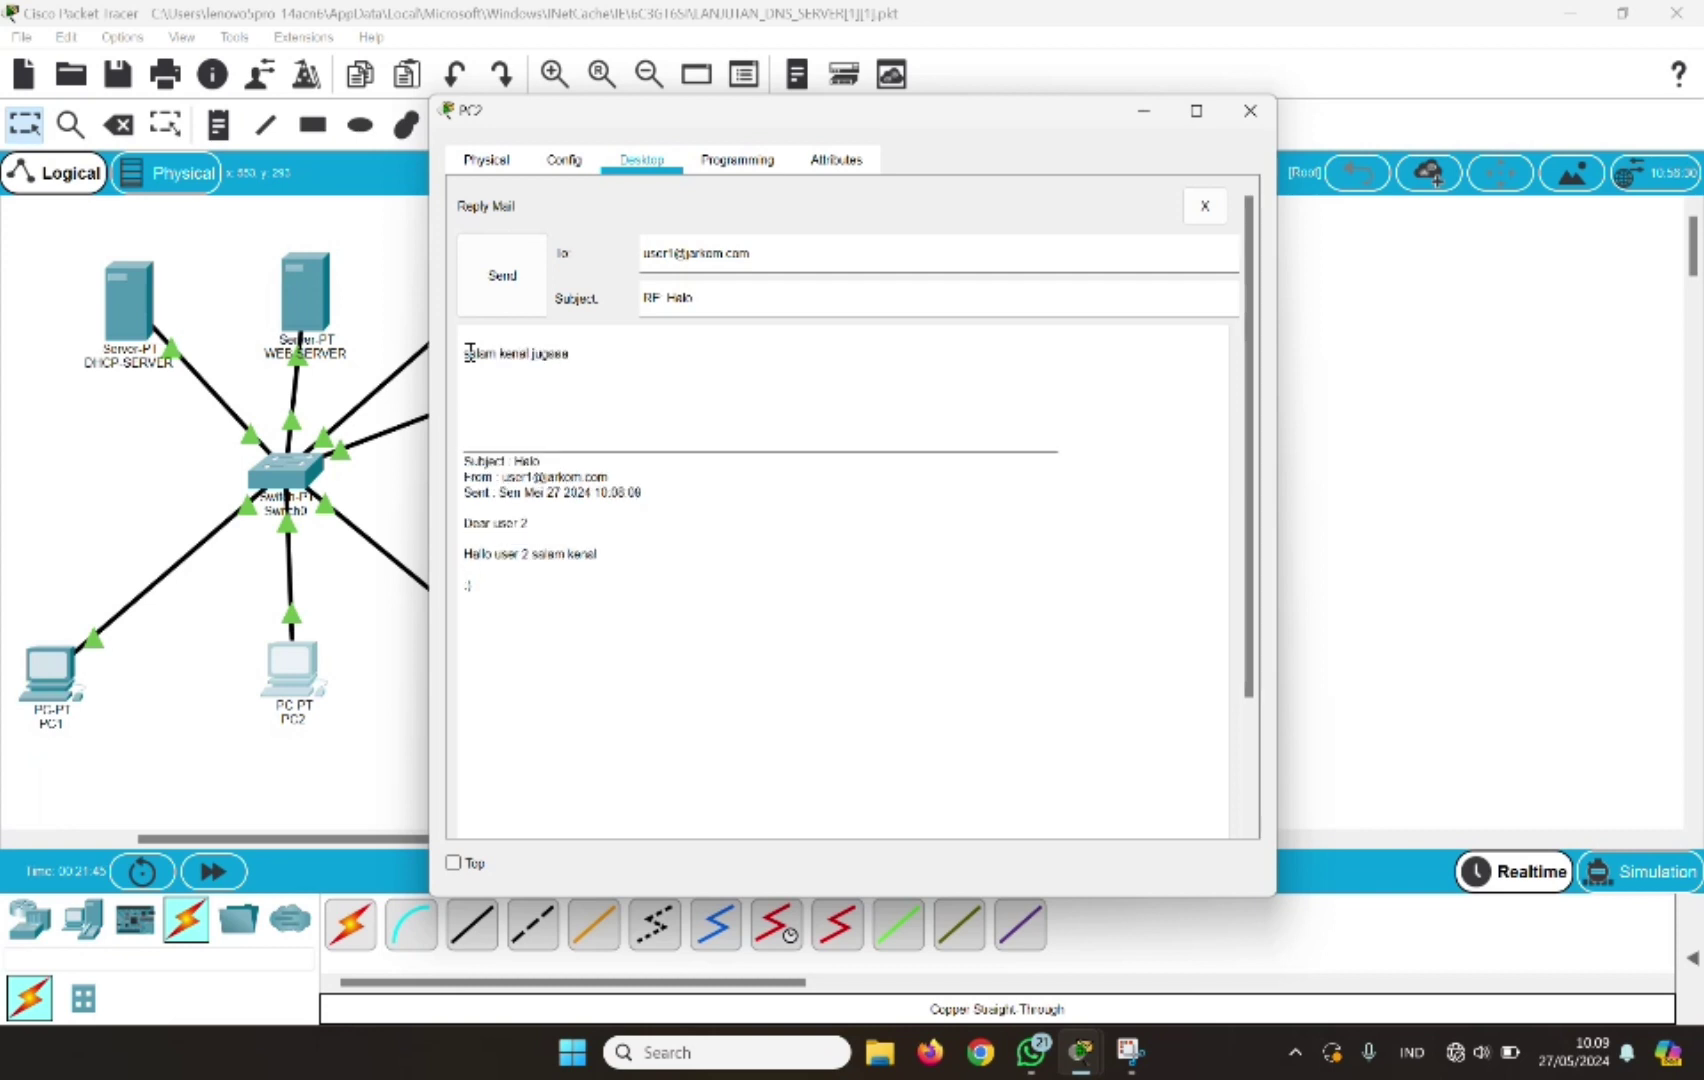
text(:D)
click(488, 288)
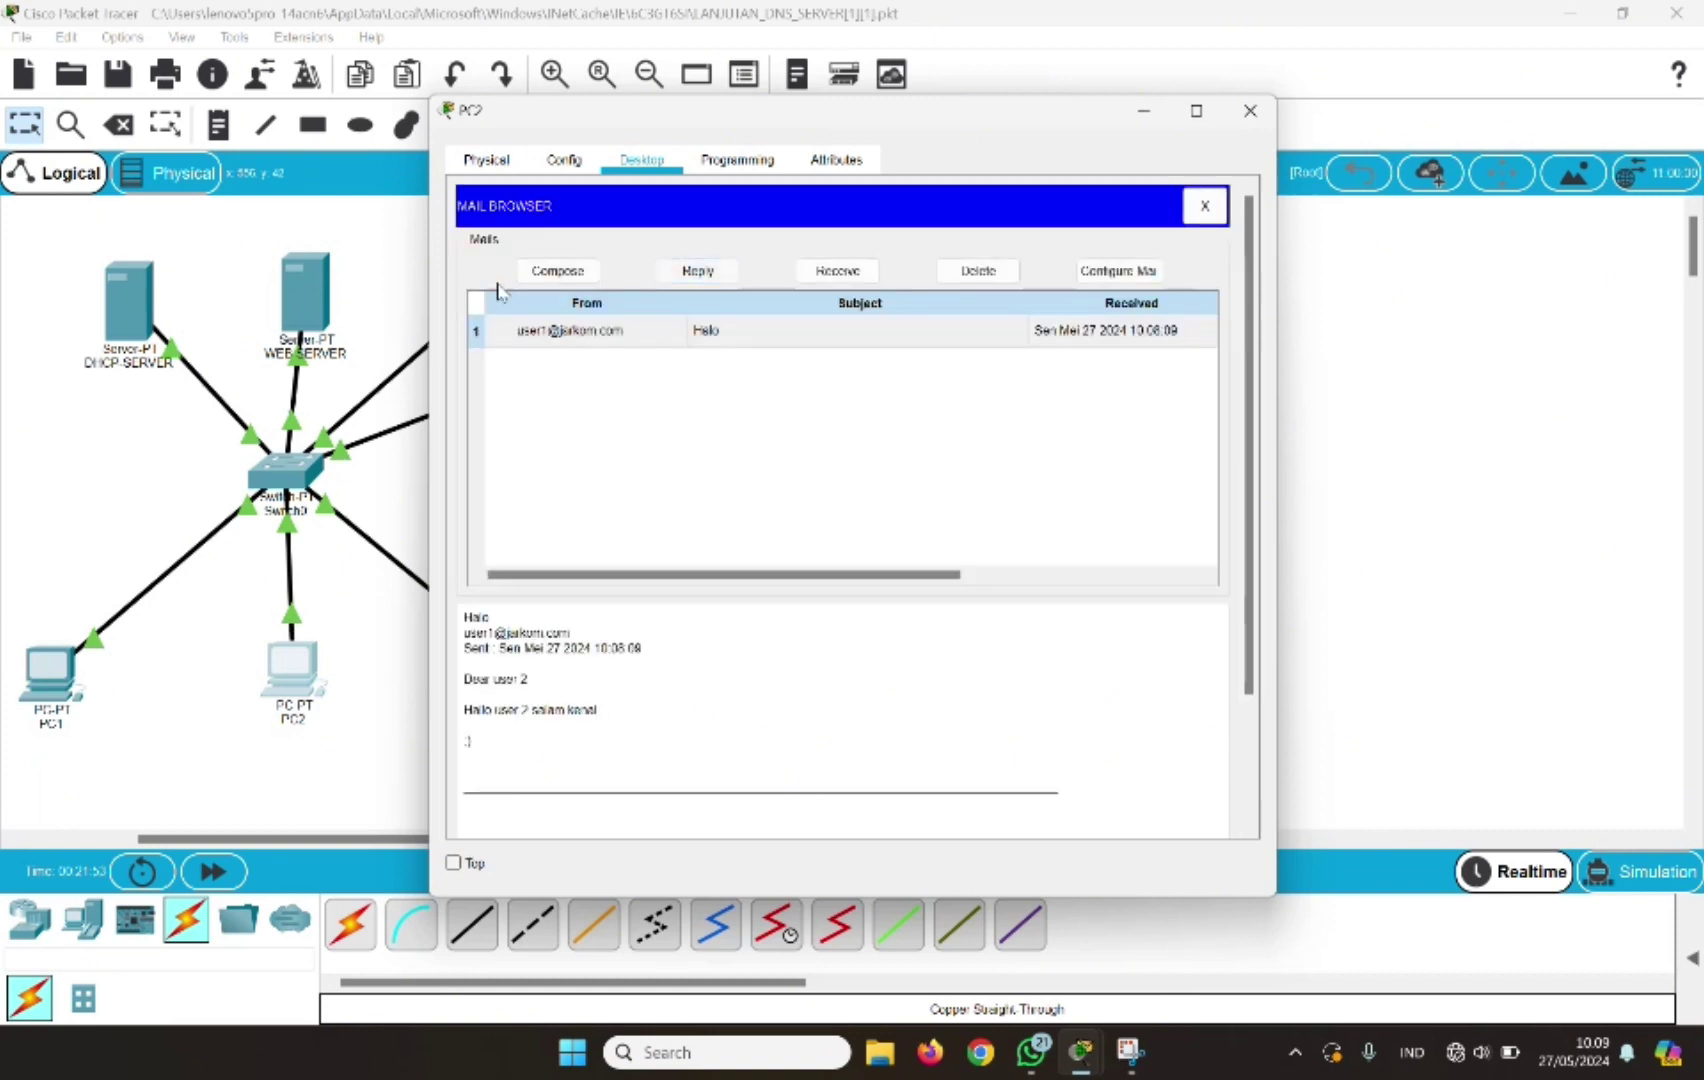
click(1252, 109)
click(42, 680)
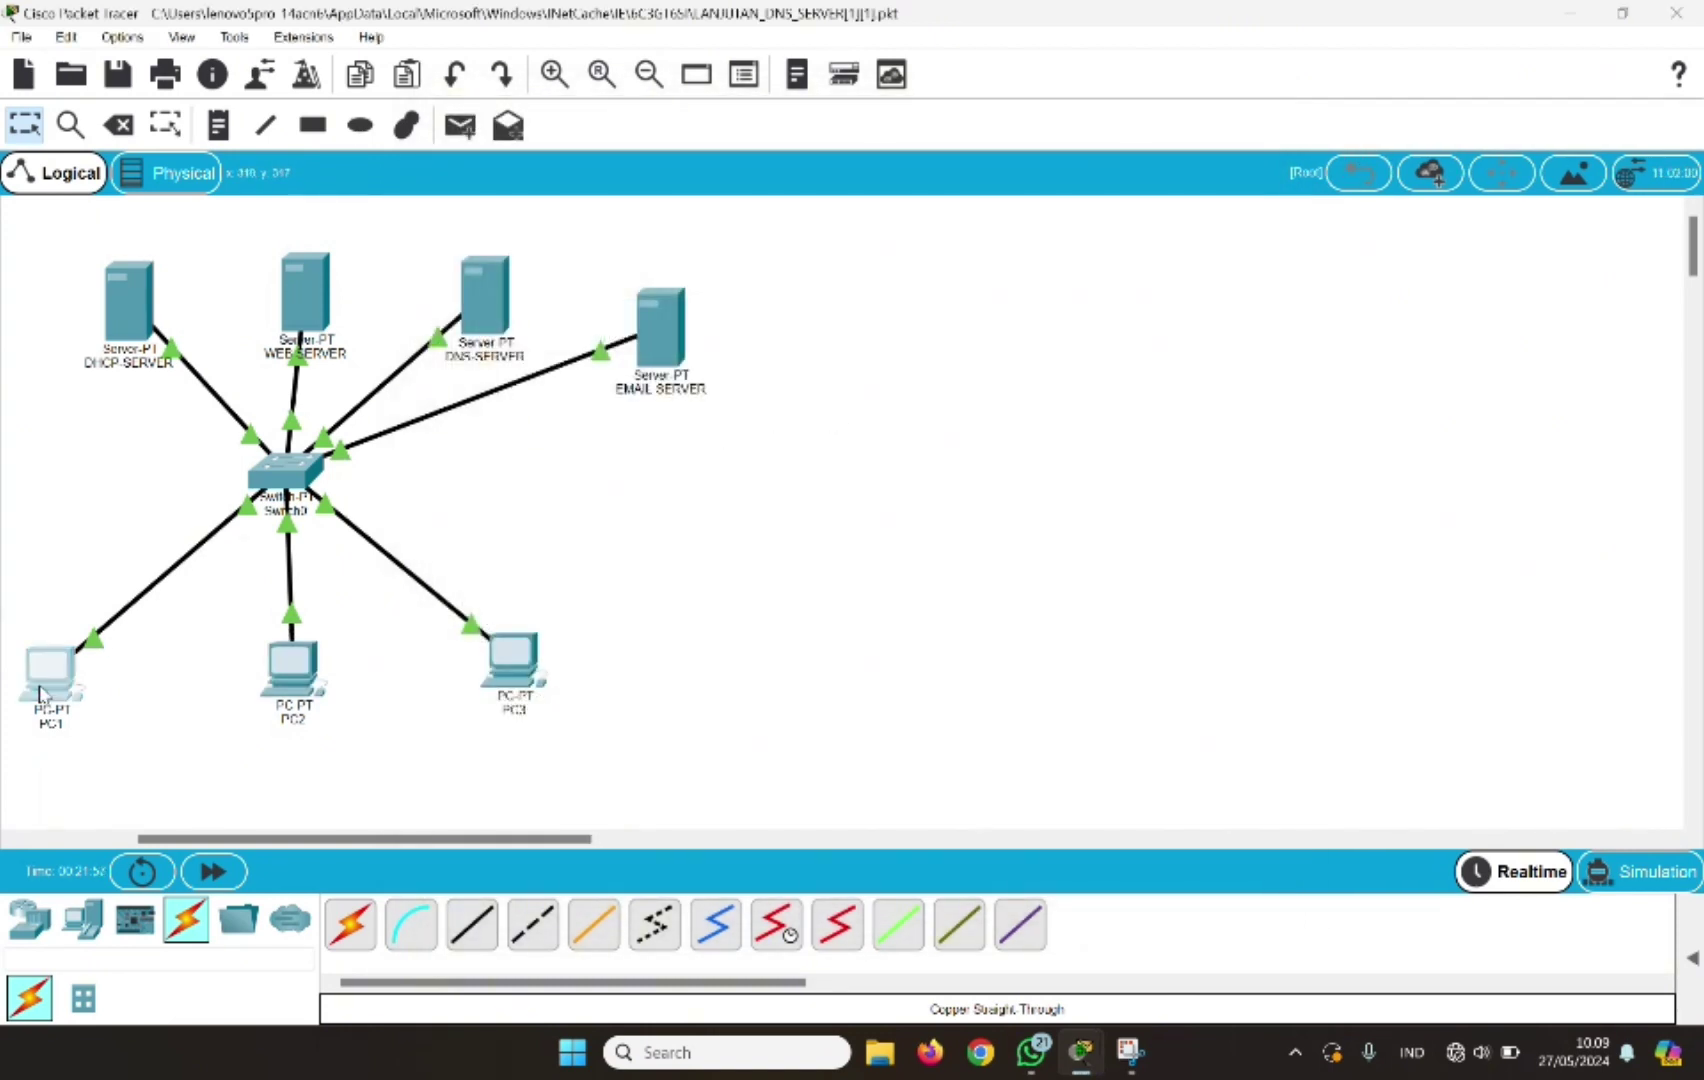
Receive mail on PC1, read user 2's 'RE: Halo' reply, then close PC1's window
click(551, 781)
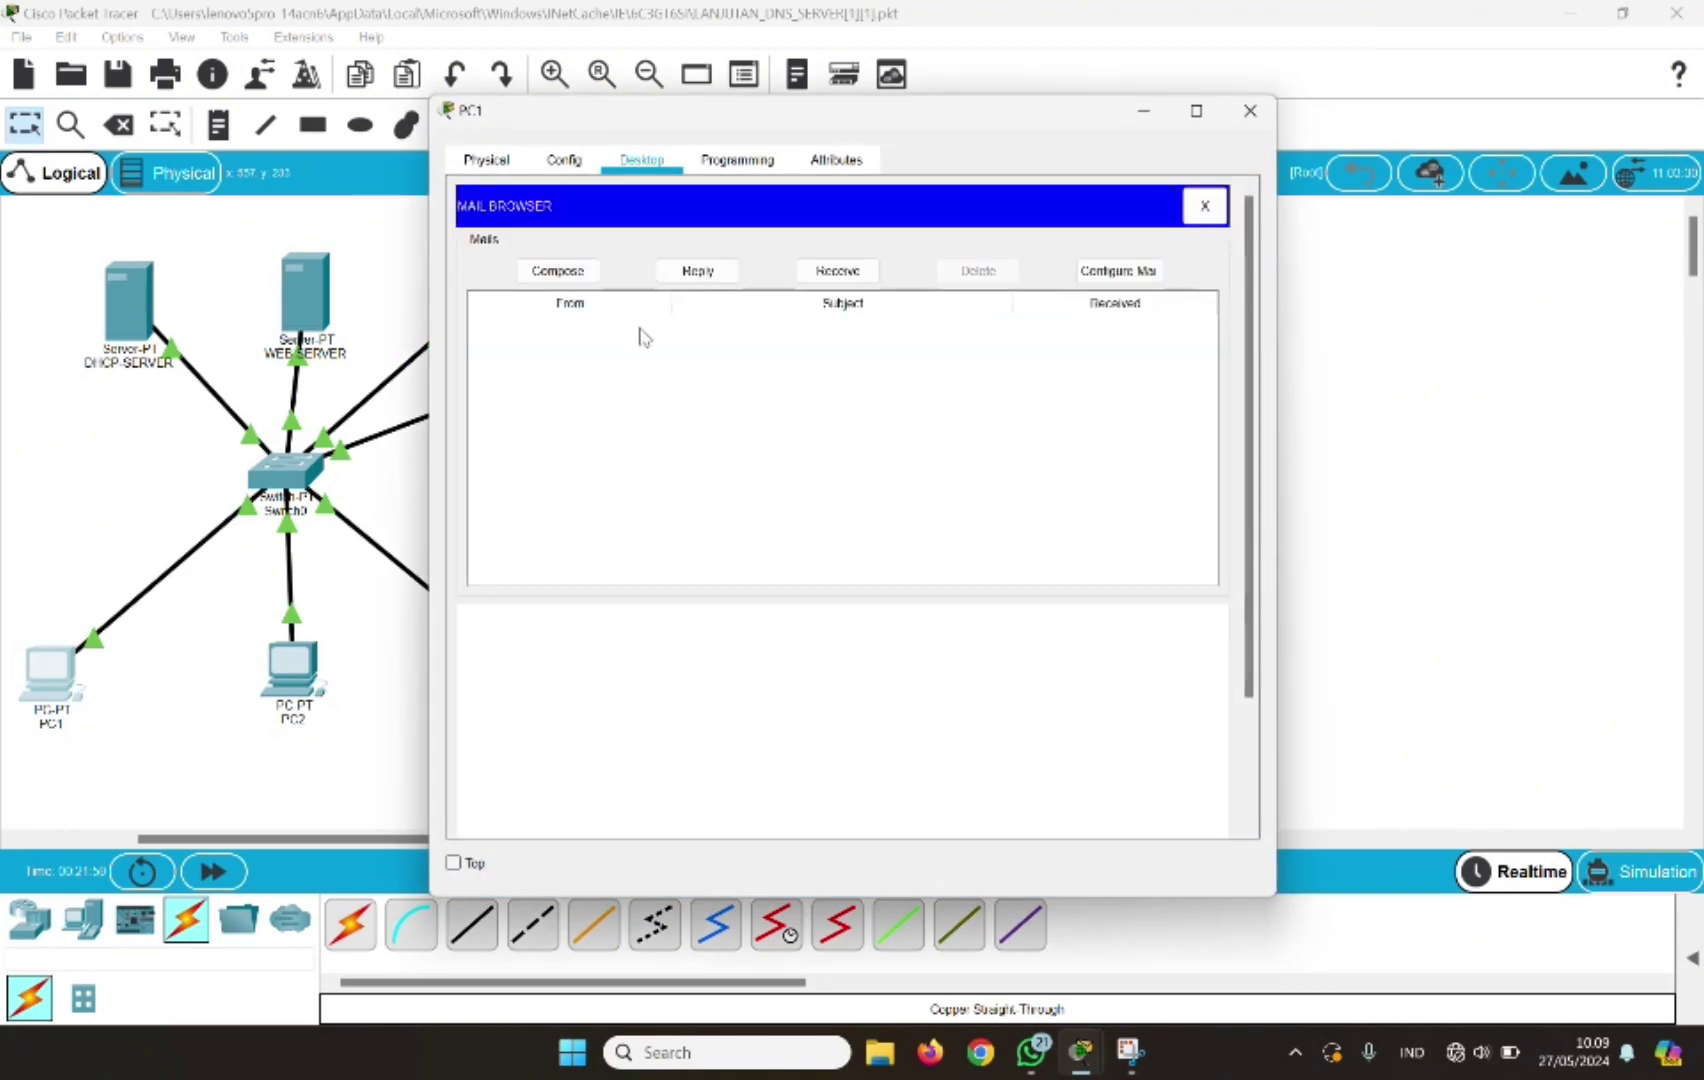
click(849, 273)
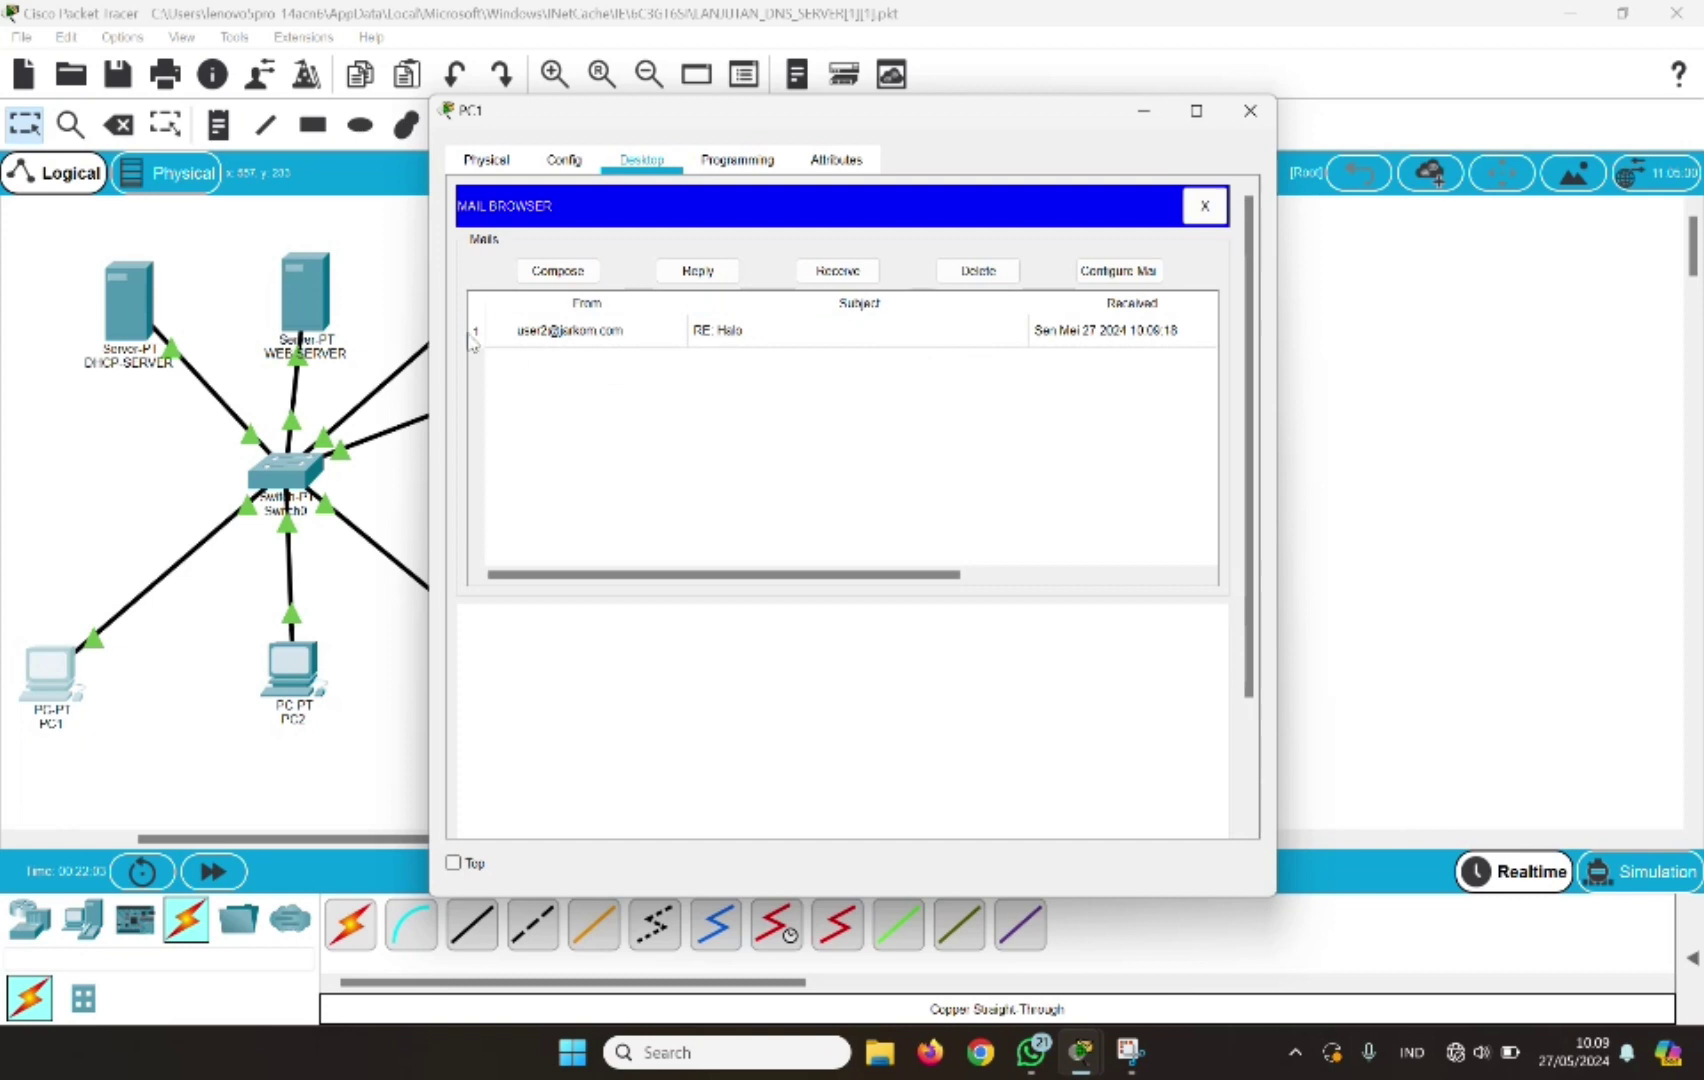
click(606, 326)
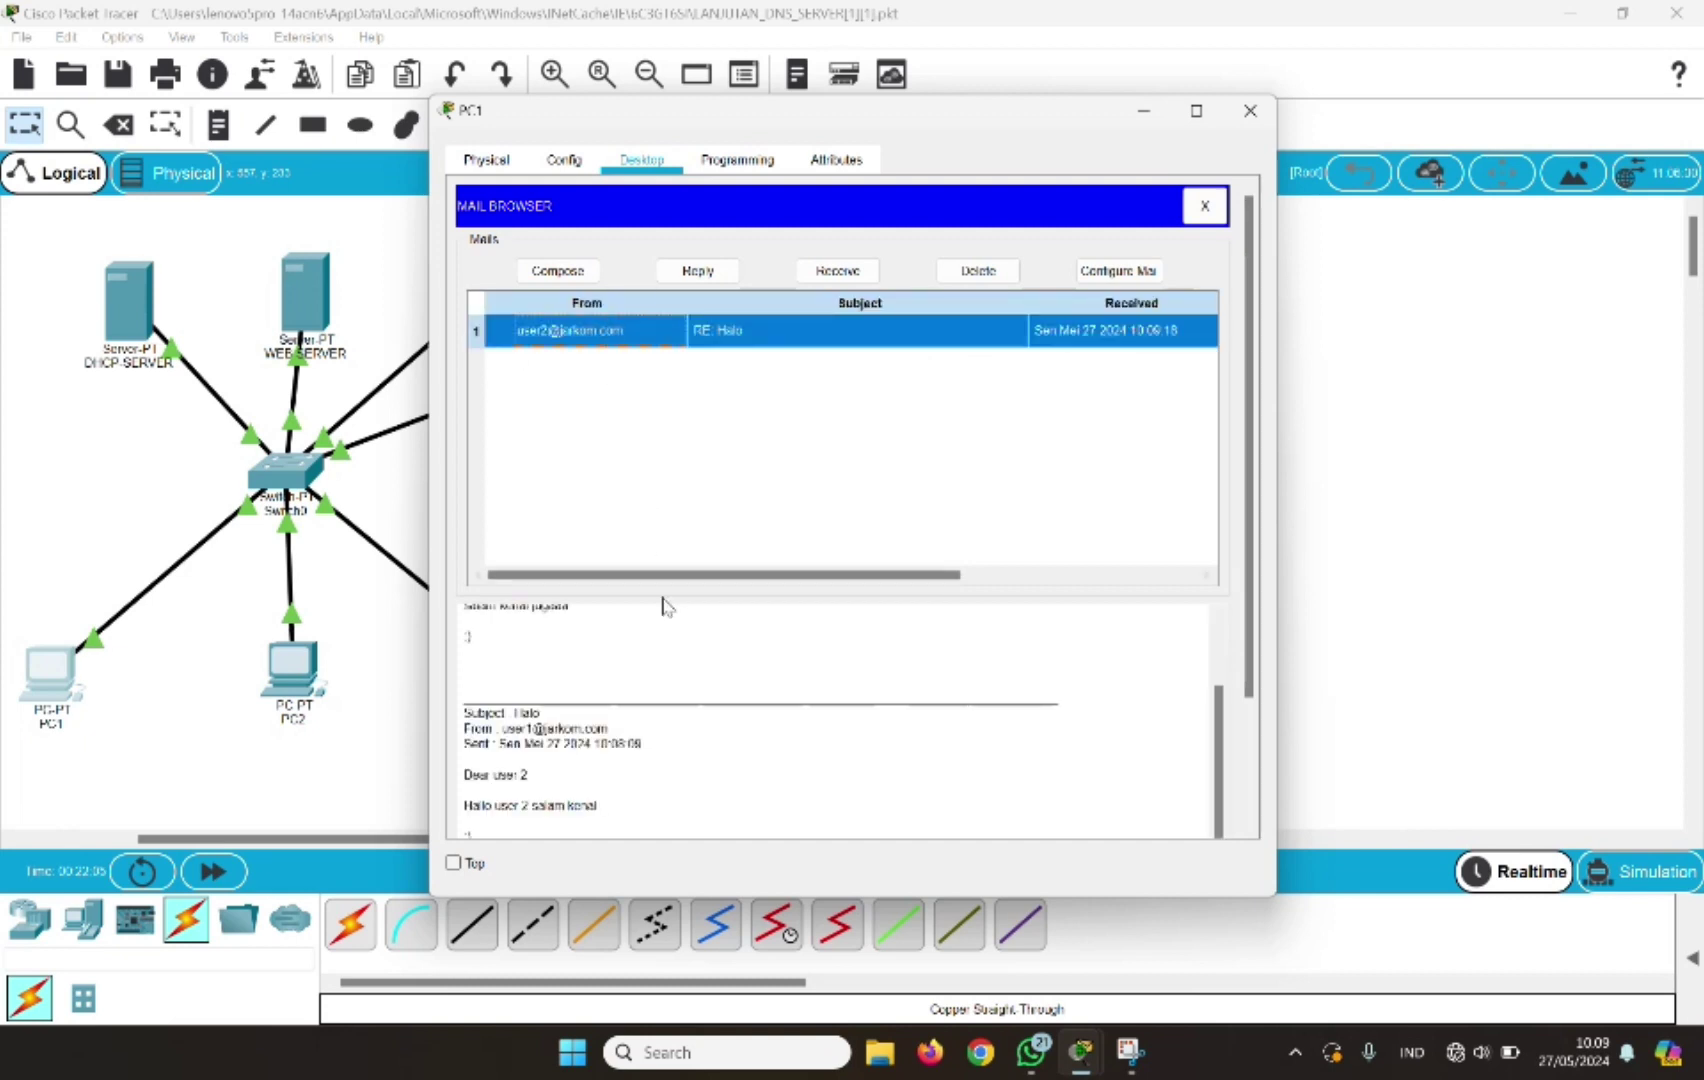
scroll(665, 600, down, 3)
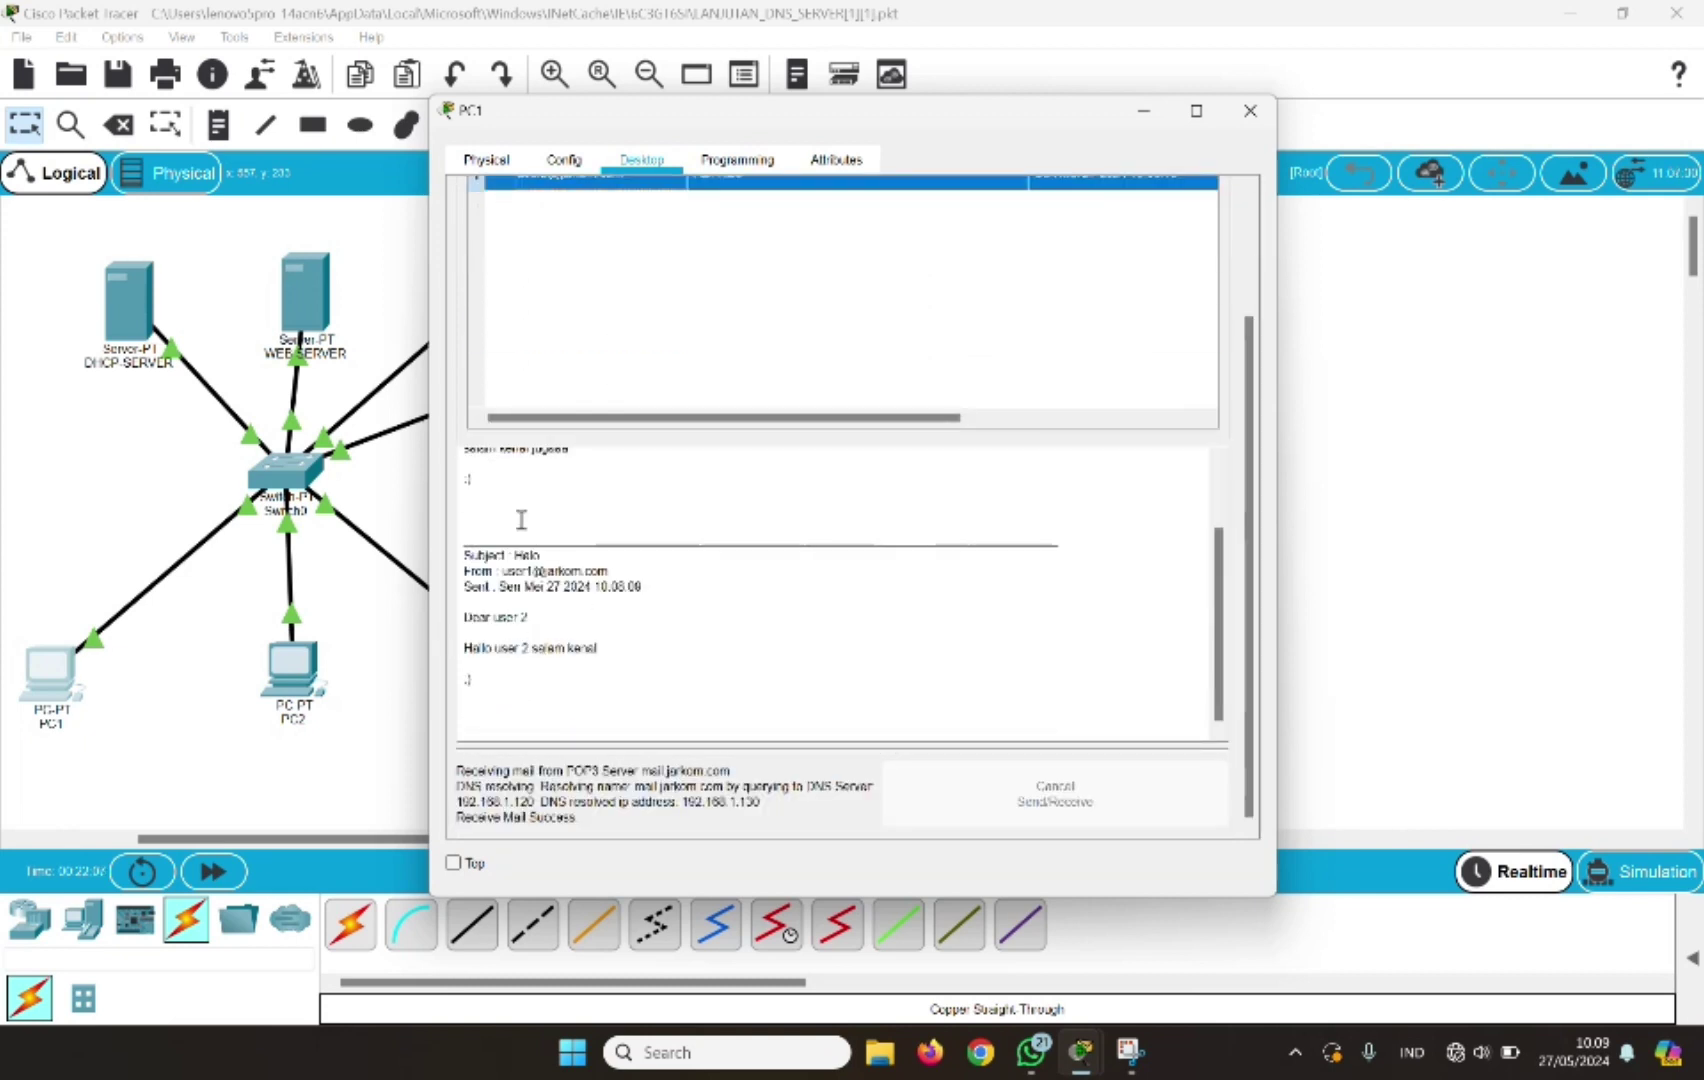
scroll(525, 525, up, 5)
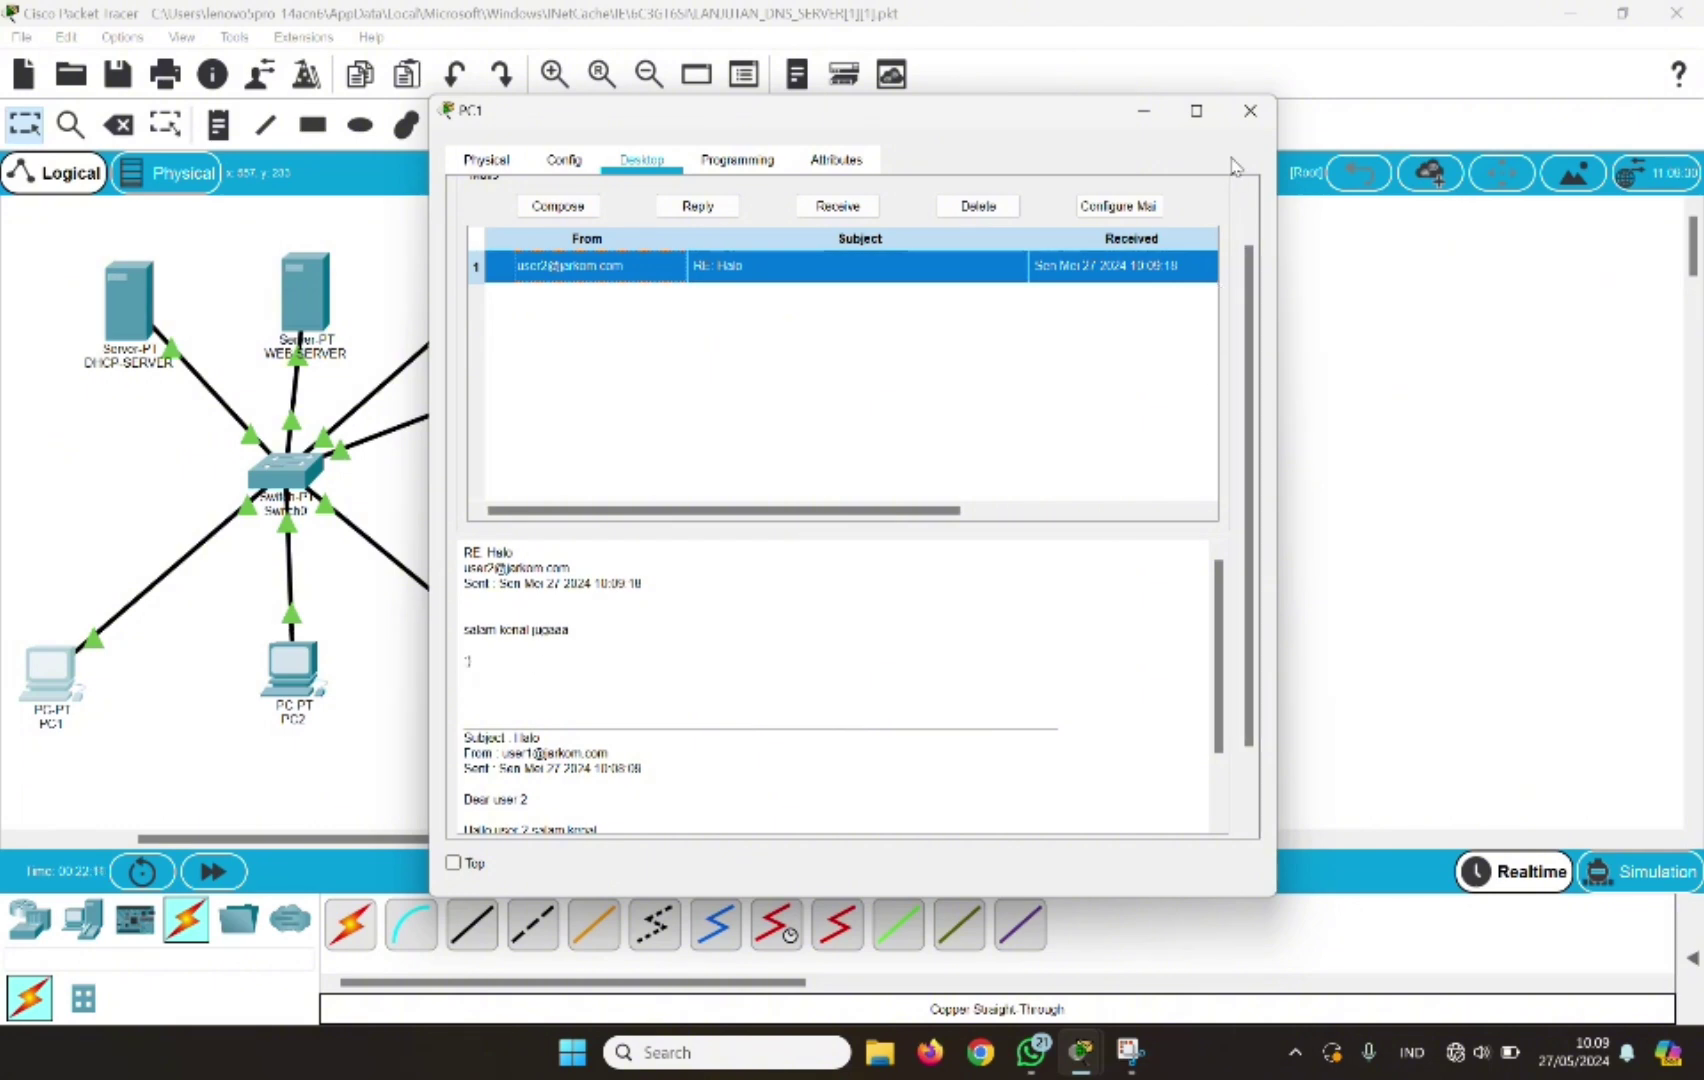
click(1250, 113)
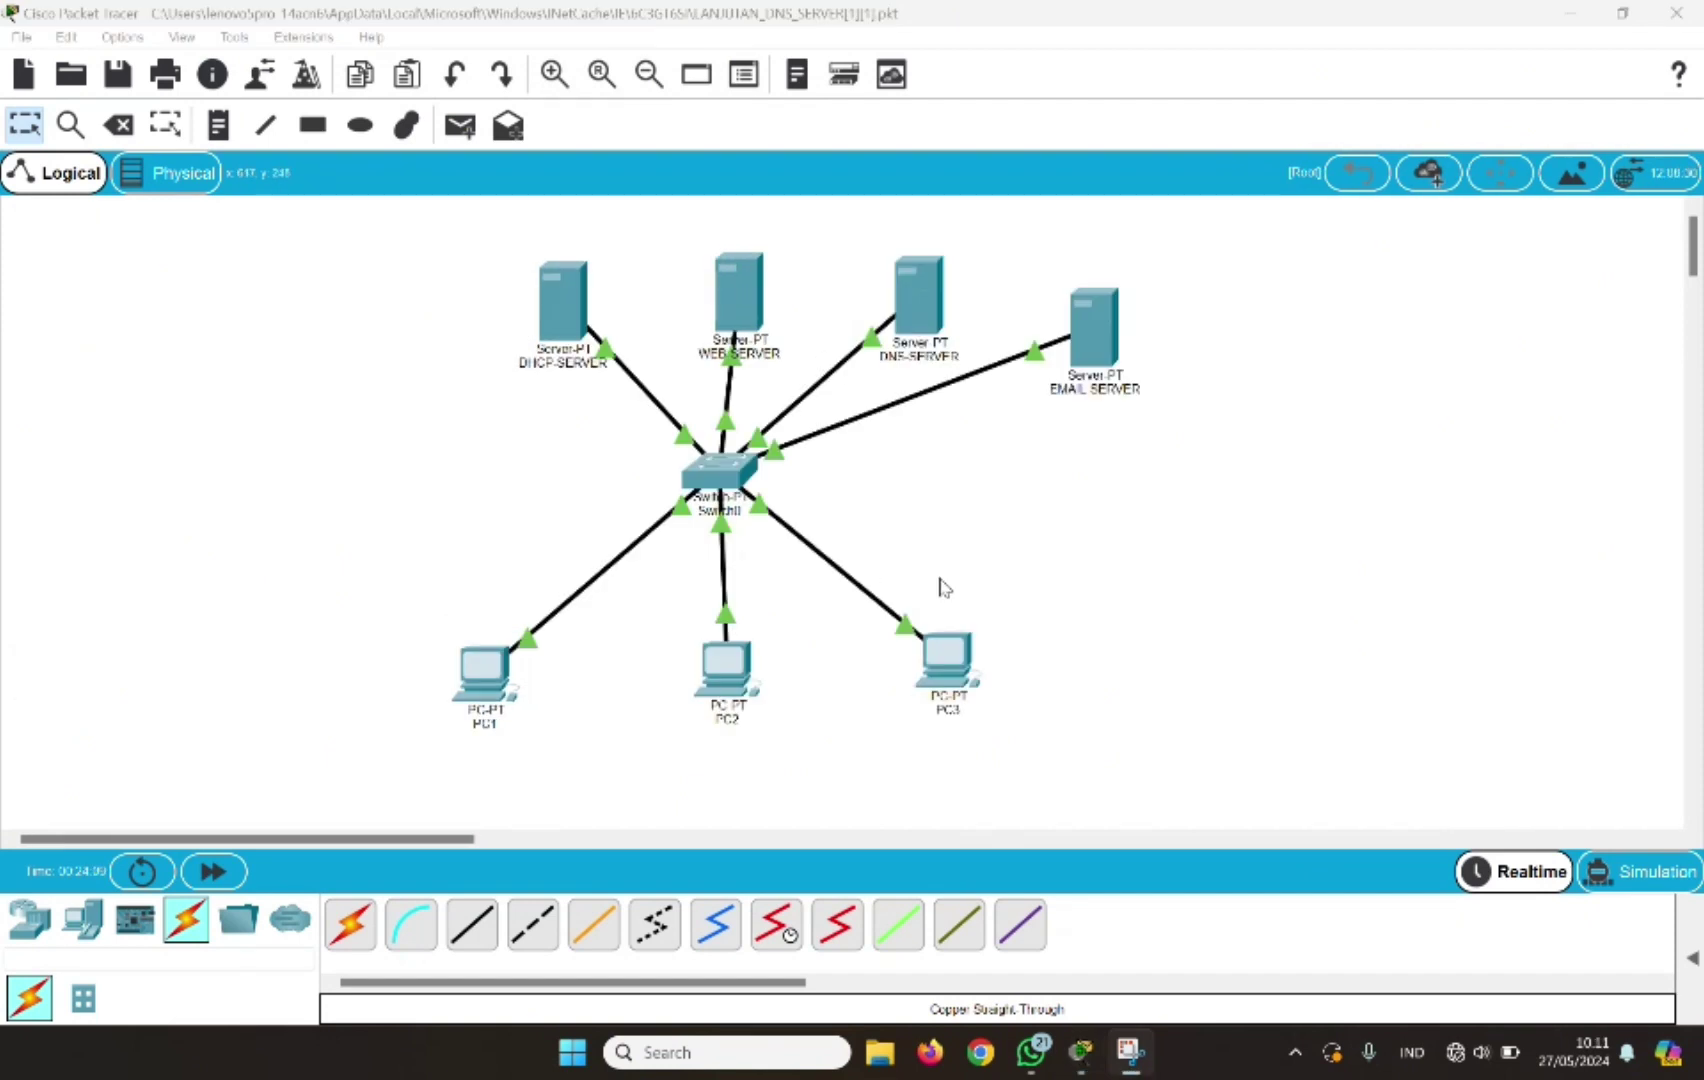
click(1232, 678)
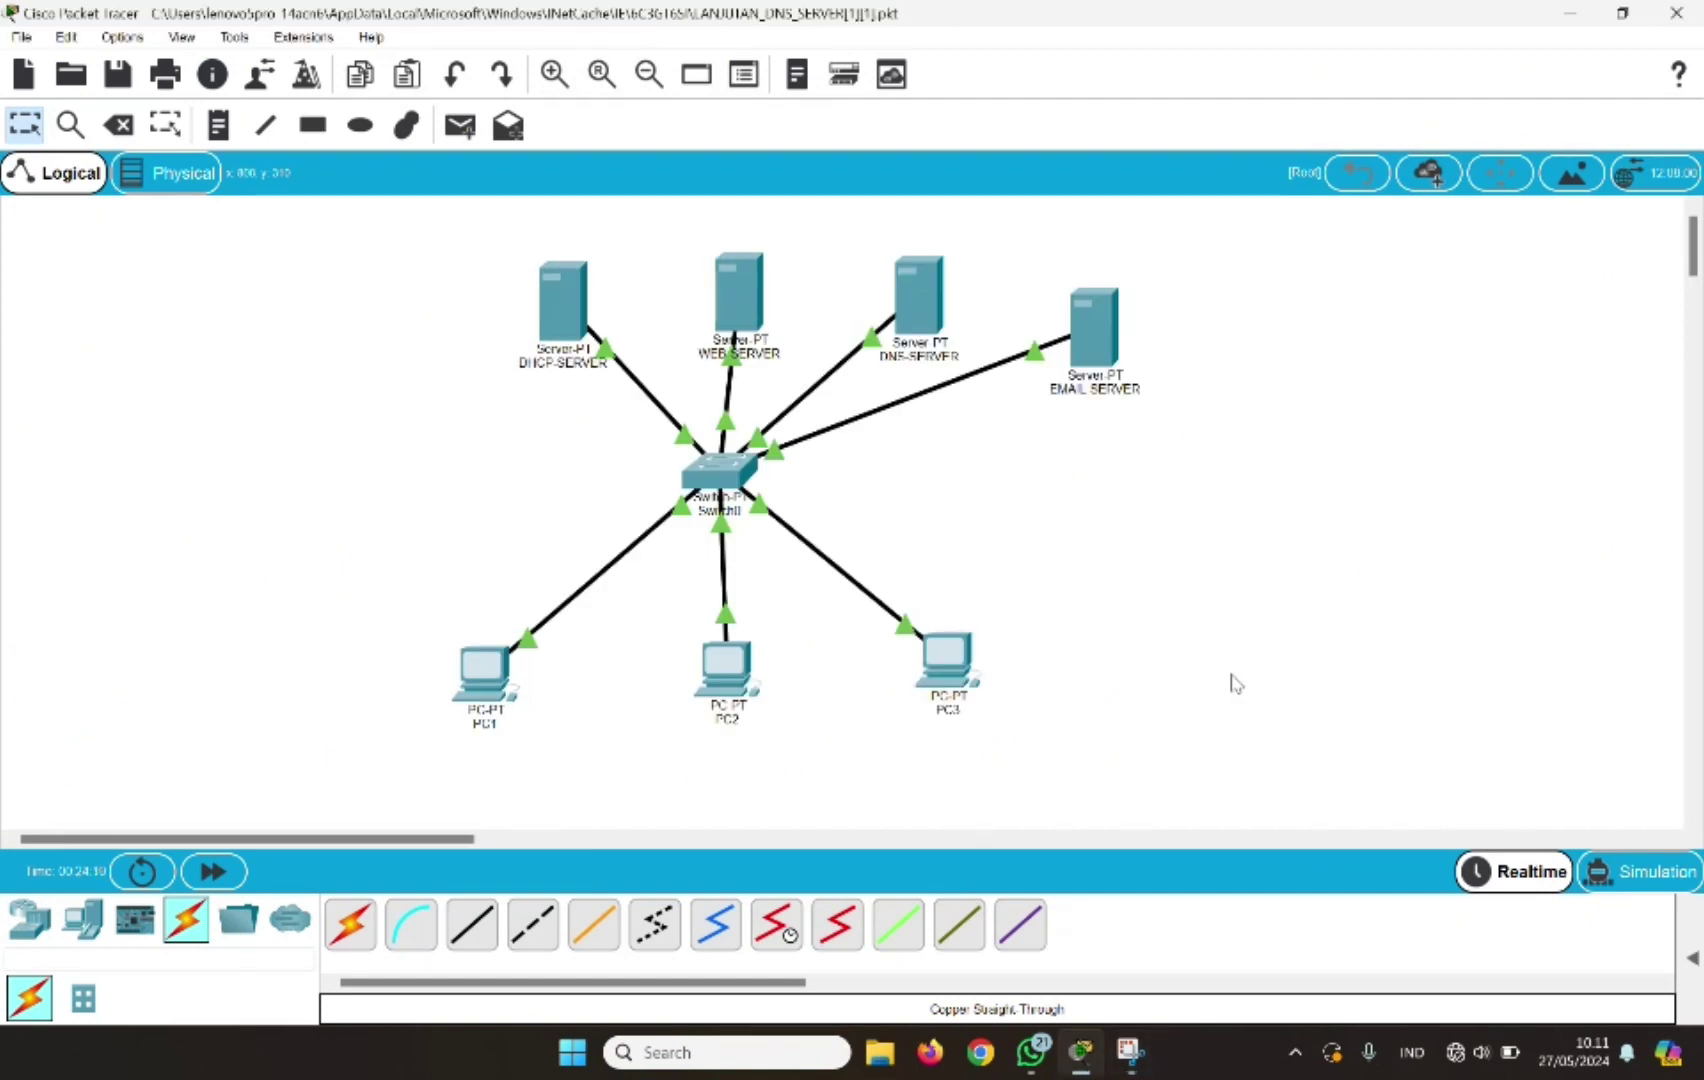